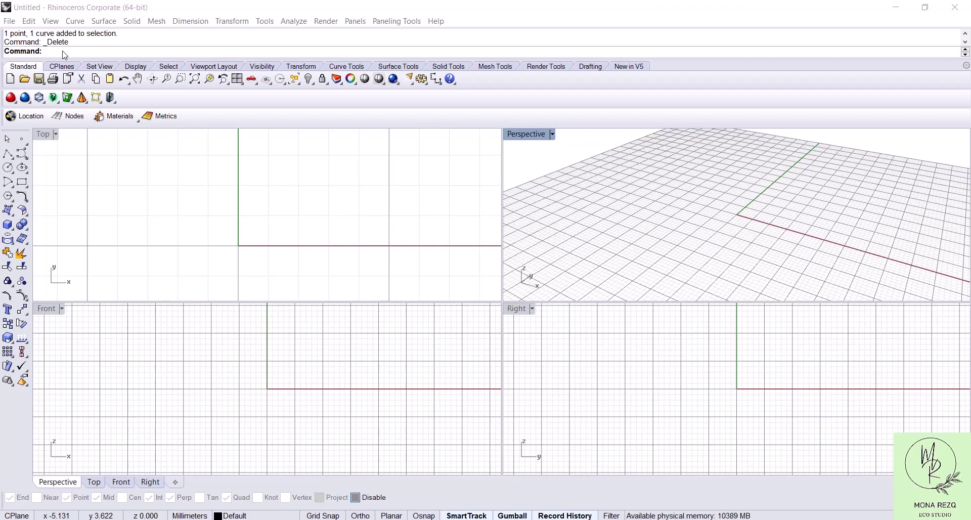
Draw a roughly horizontal freehand line in the Top viewport, just above the X axis, and delete it
{"action": "left_click", "coordinate": [67, 57]}
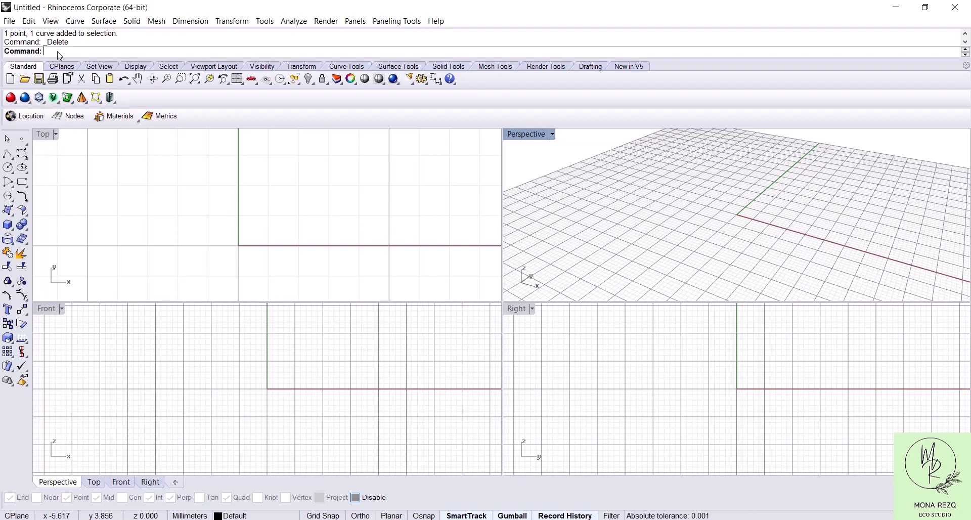
{"action": "type", "text": "ine"}
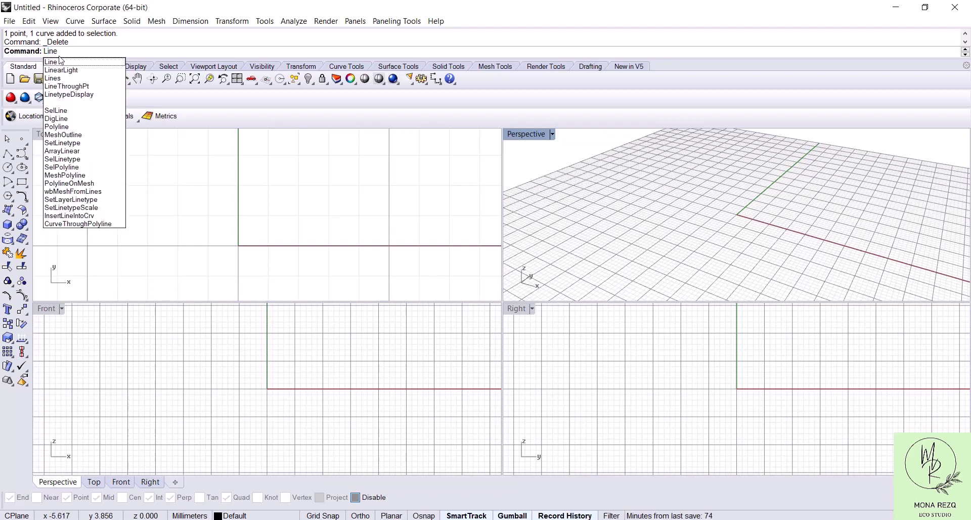
{"action": "left_click", "coordinate": [61, 61]}
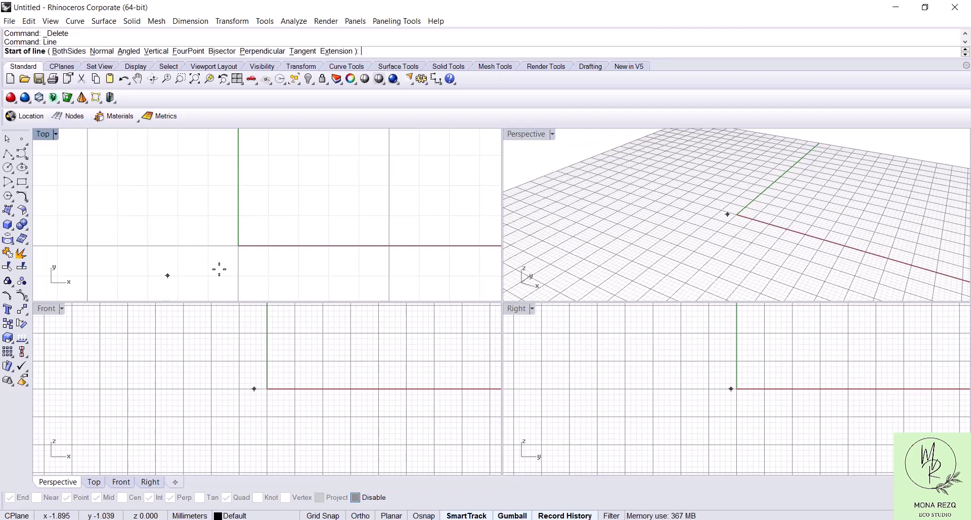
{"action": "left_click", "coordinate": [267, 216]}
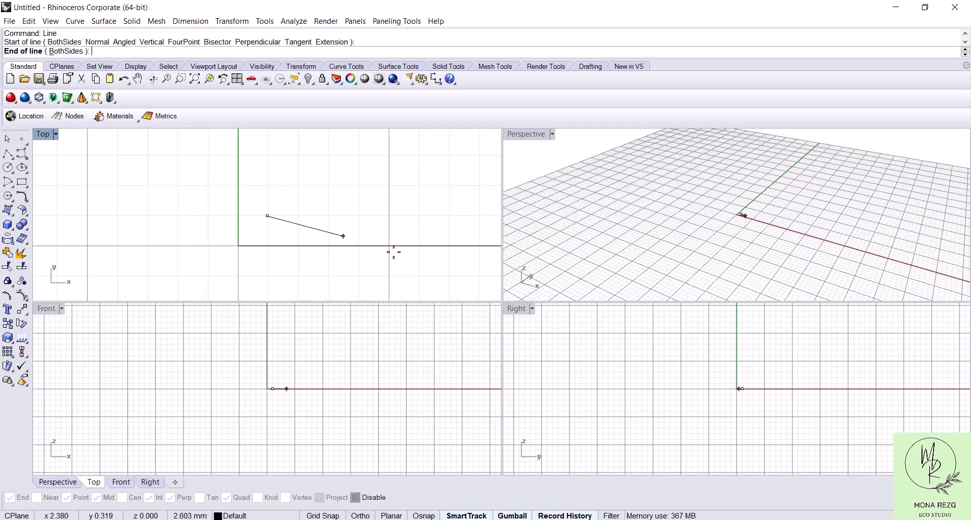
{"action": "left_click", "coordinate": [387, 218]}
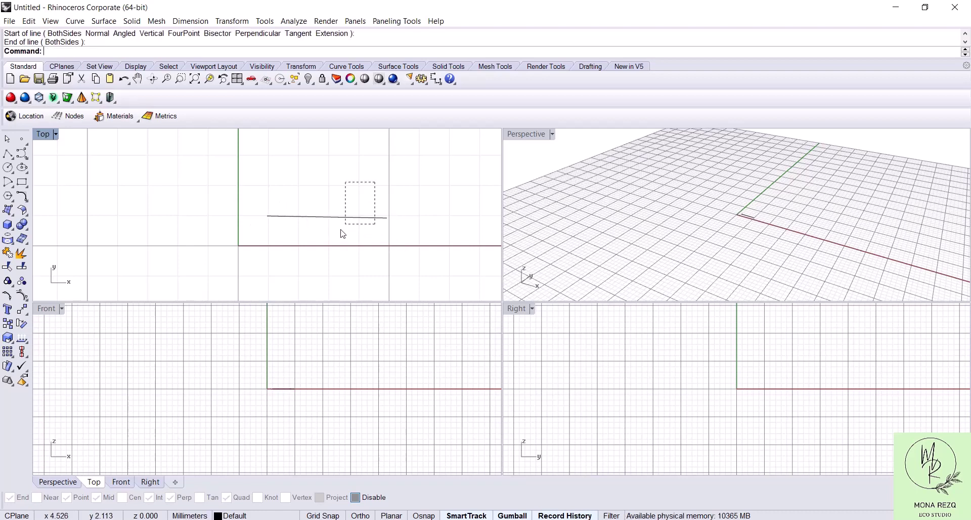
{"action": "left_click_drag", "start_coordinate": [342, 230], "coordinate": [342, 233]}
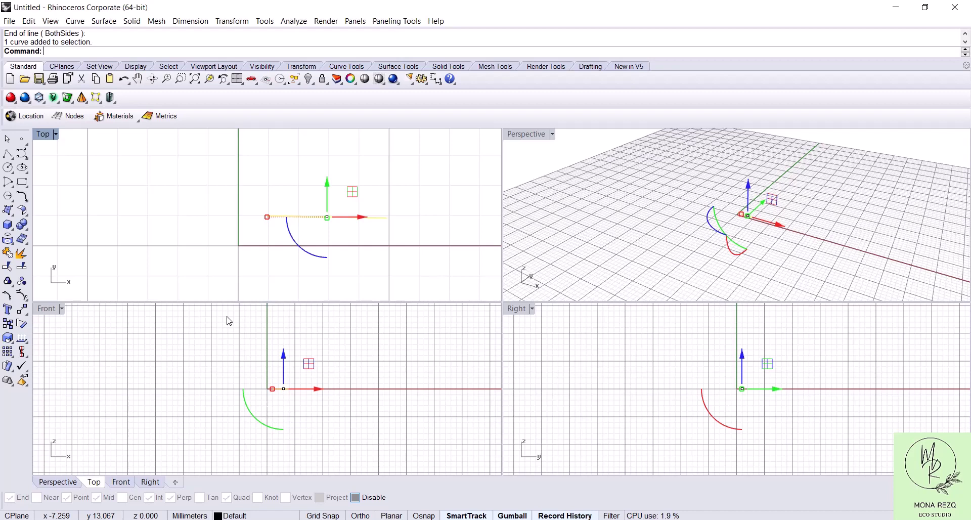
{"action": "key", "text": "Delete"}
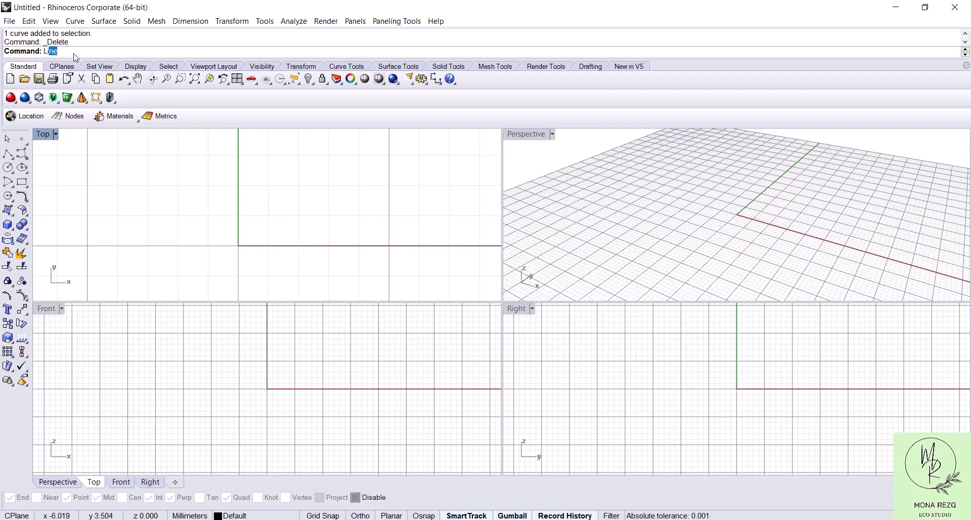
Draw a horizontal line constrained to a length of 3 mm in the Top viewport, just above the X axis
{"action": "type", "text": "ine"}
{"action": "key", "text": "Return"}
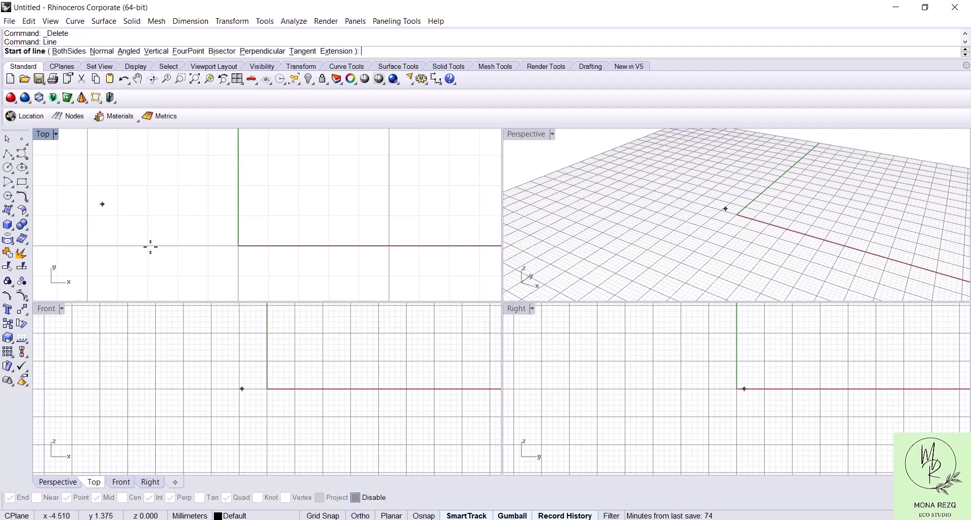
{"action": "left_click", "coordinate": [268, 215]}
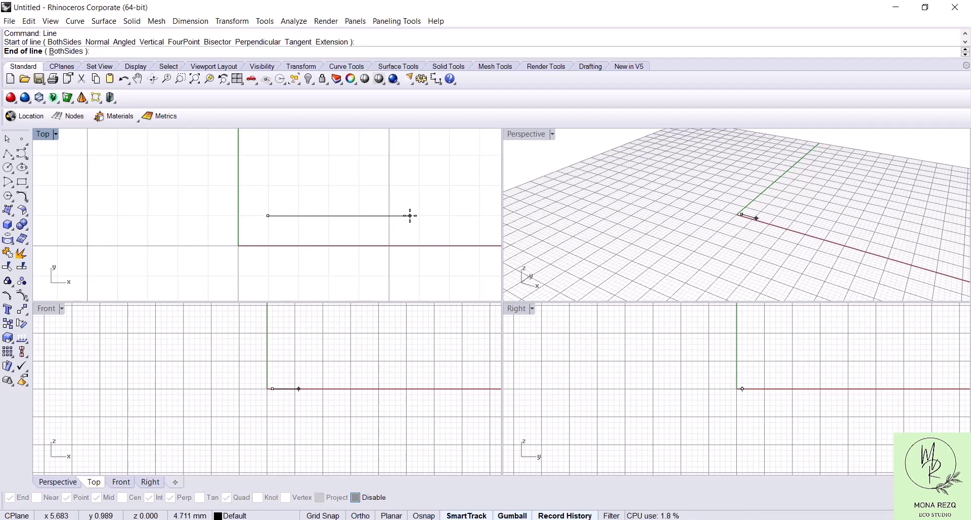
{"action": "type", "text": "3"}
{"action": "key", "text": "Return"}
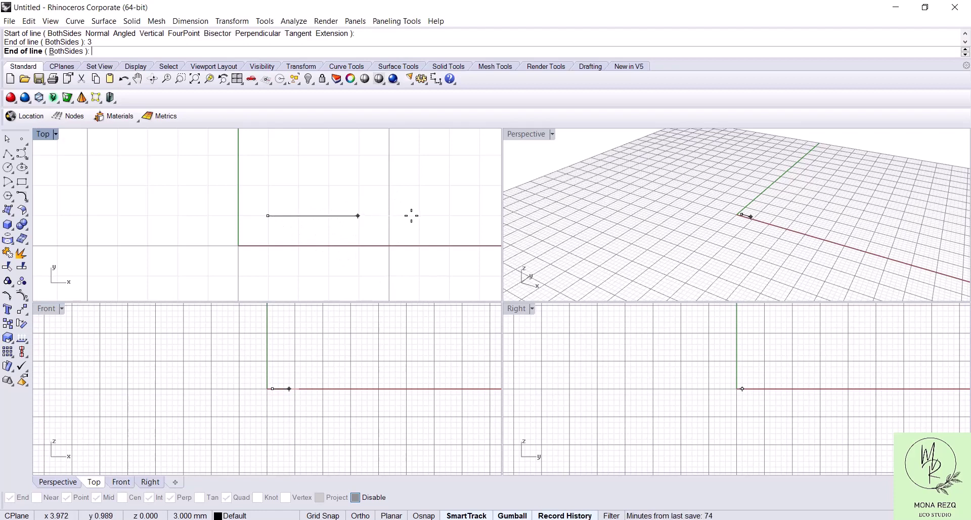
{"action": "left_click", "coordinate": [412, 216]}
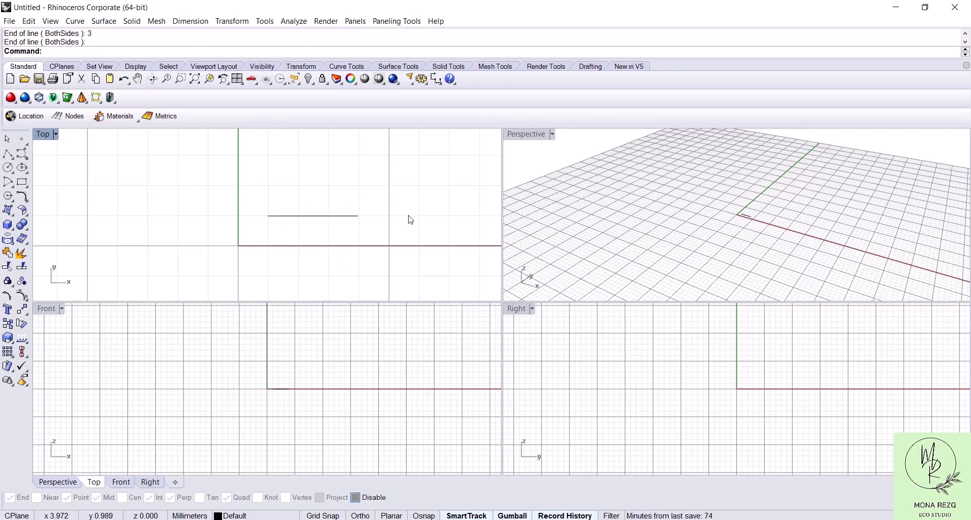
Select the 3 mm line with an enclosing window, deselect it, and delete it after reselecting it with a crossing window
{"action": "left_click_drag", "start_coordinate": [215, 187], "coordinate": [361, 253]}
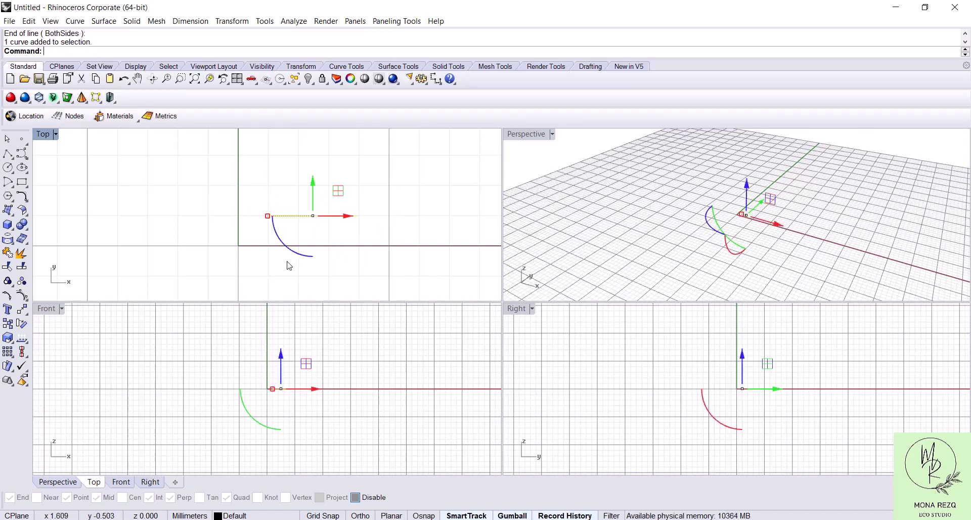
{"action": "key", "text": "Escape"}
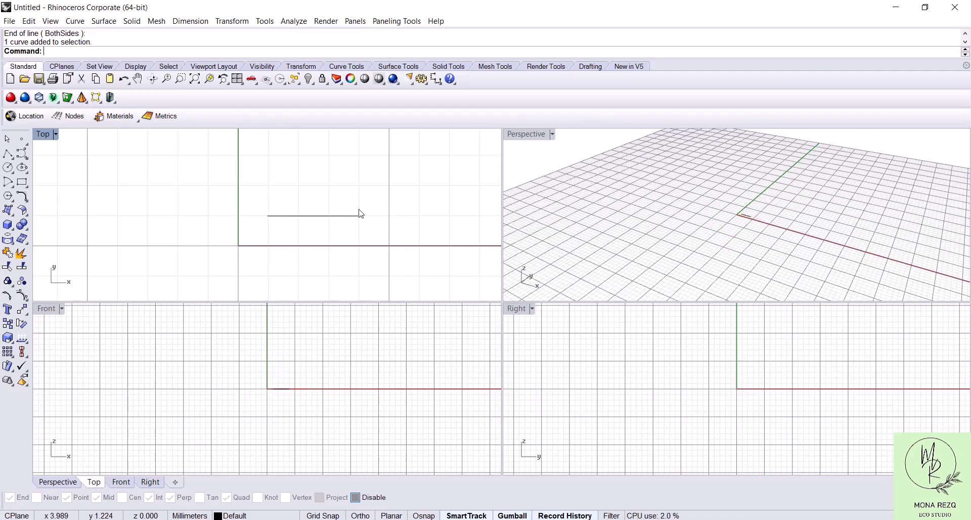
{"action": "left_click_drag", "start_coordinate": [267, 252], "coordinate": [233, 261]}
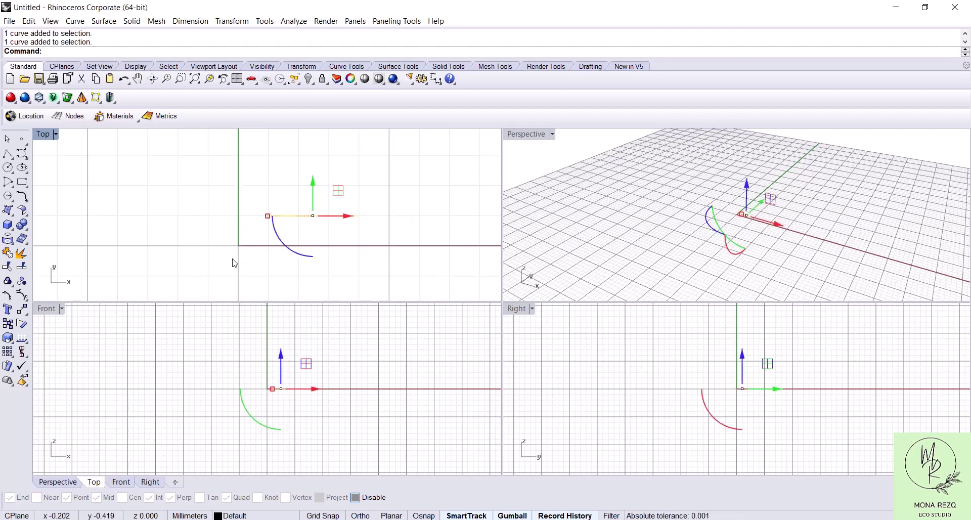
{"action": "key", "text": "Delete"}
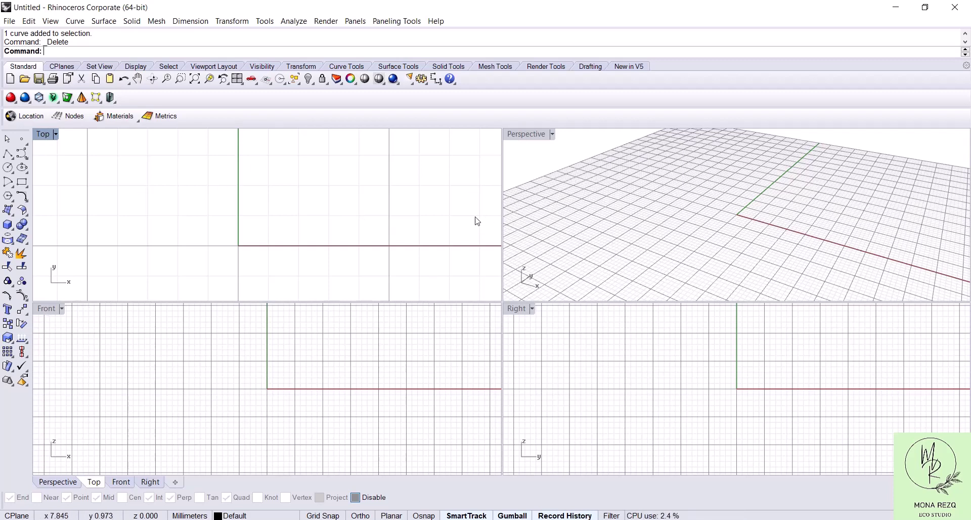
{"action": "left_click", "coordinate": [56, 134]}
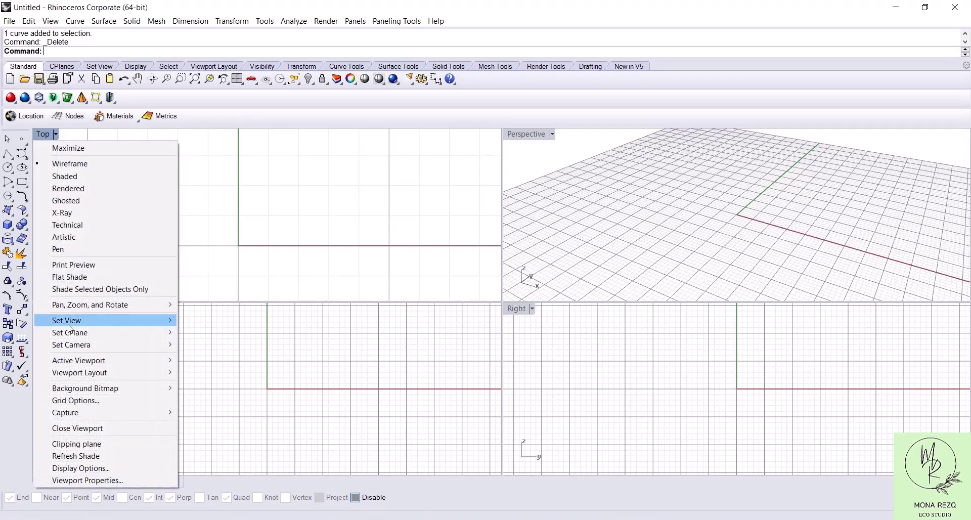
{"action": "mouse_move", "coordinate": [74, 326]}
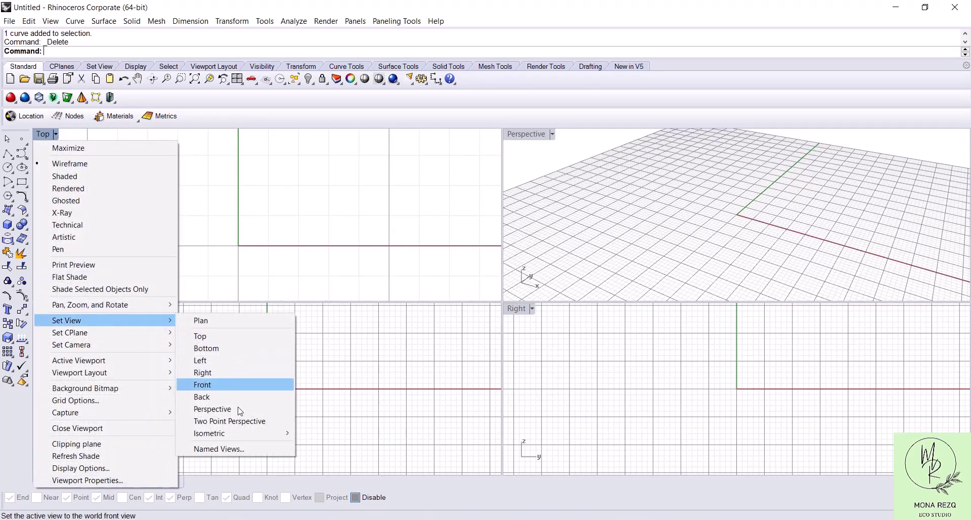
{"action": "key", "text": "Escape"}
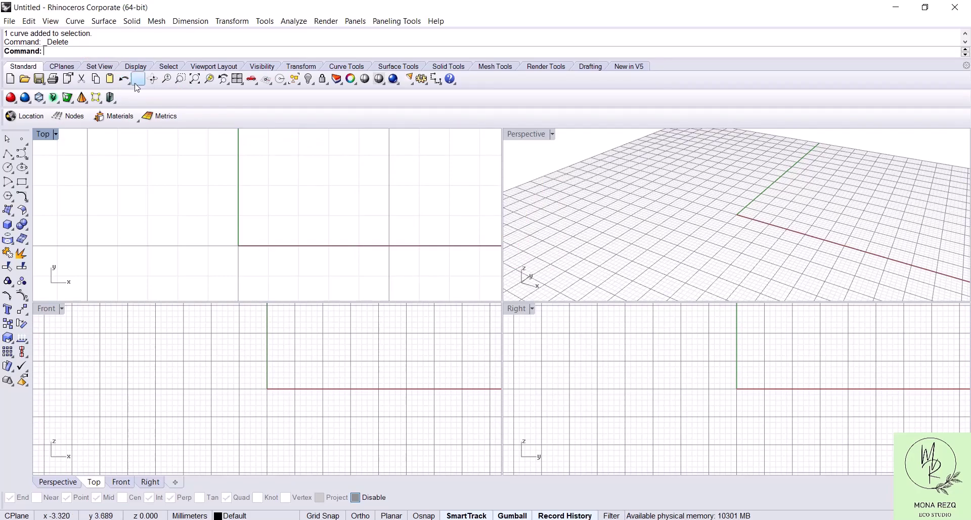
Change the model units to Meters and accept scaling the model by 0.001
{"action": "type", "text": "Units"}
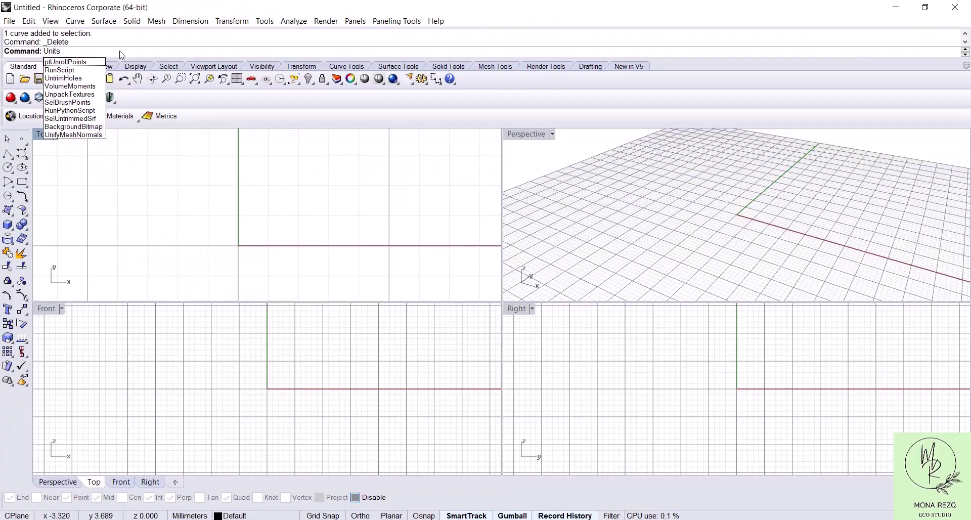
{"action": "key", "text": "Return"}
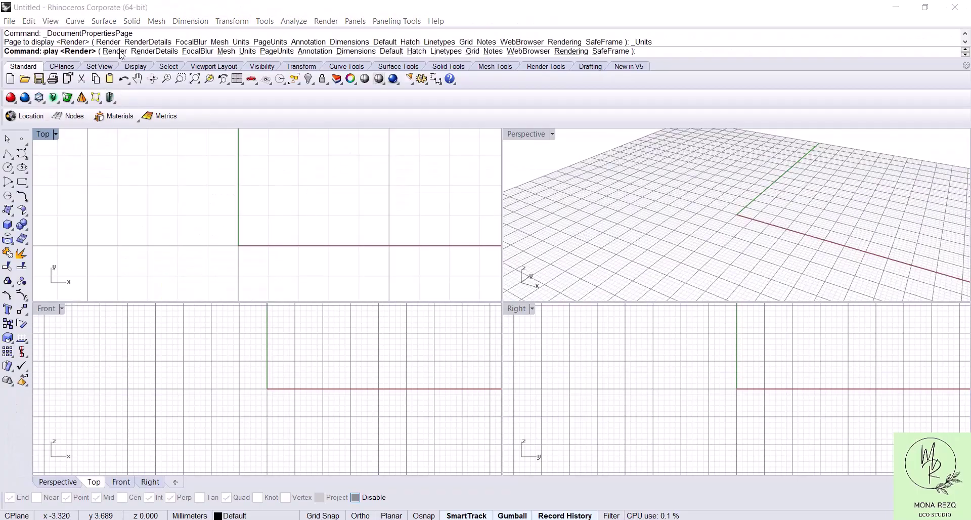
{"action": "left_click", "coordinate": [556, 143]}
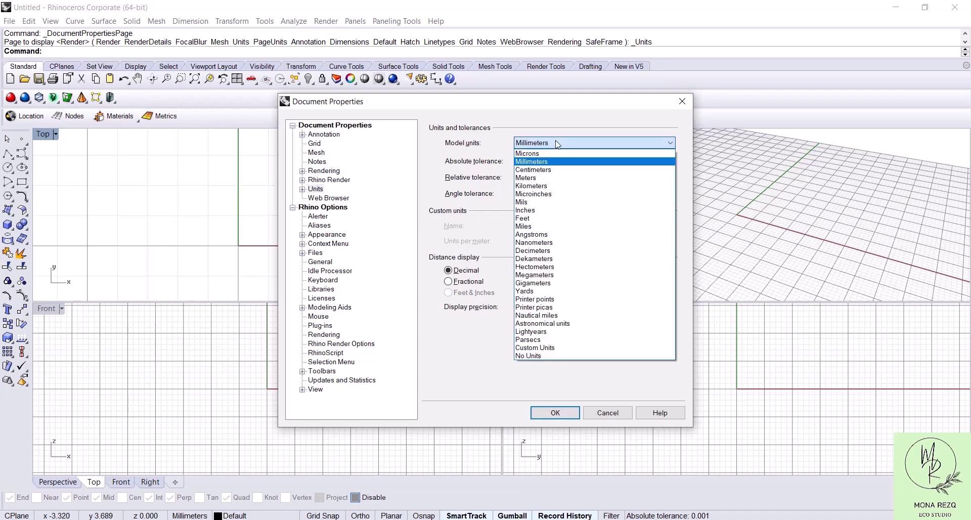
{"action": "left_click", "coordinate": [551, 177]}
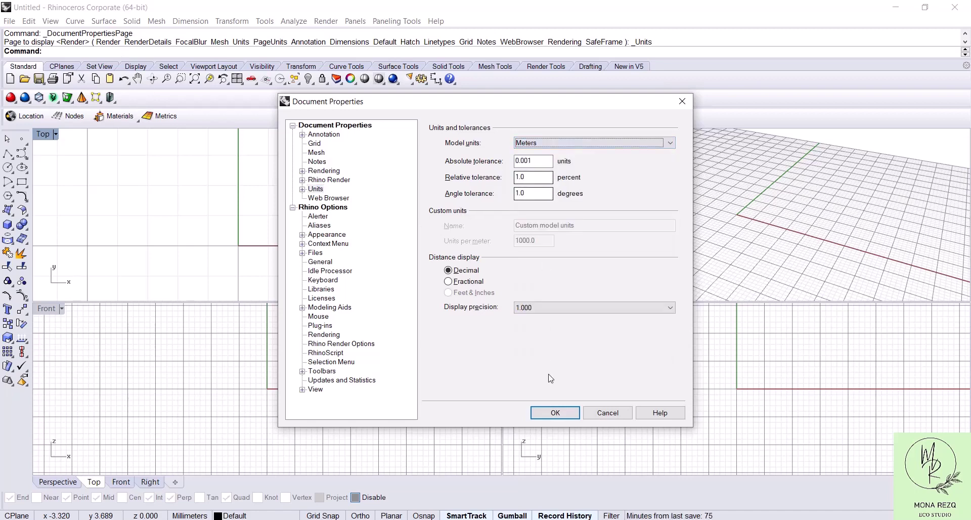
{"action": "left_click", "coordinate": [555, 413]}
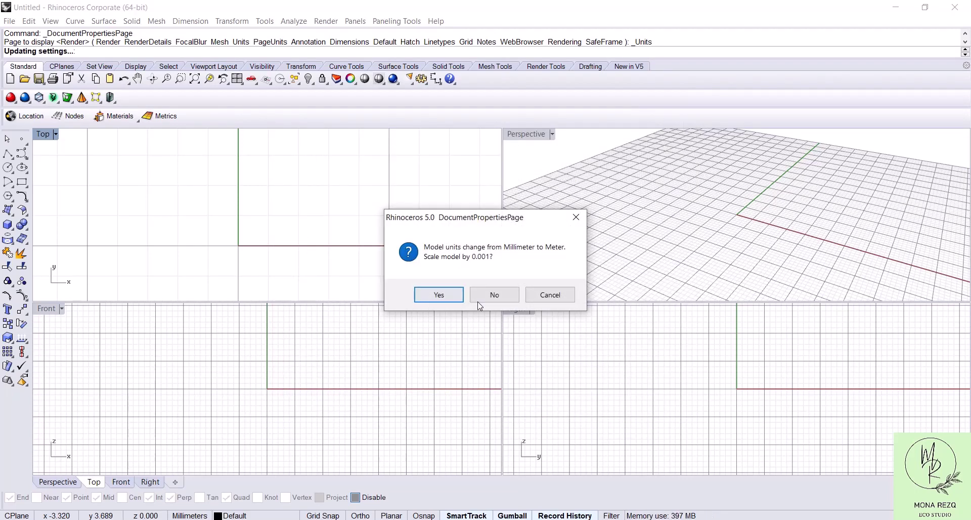
{"action": "left_click", "coordinate": [455, 300]}
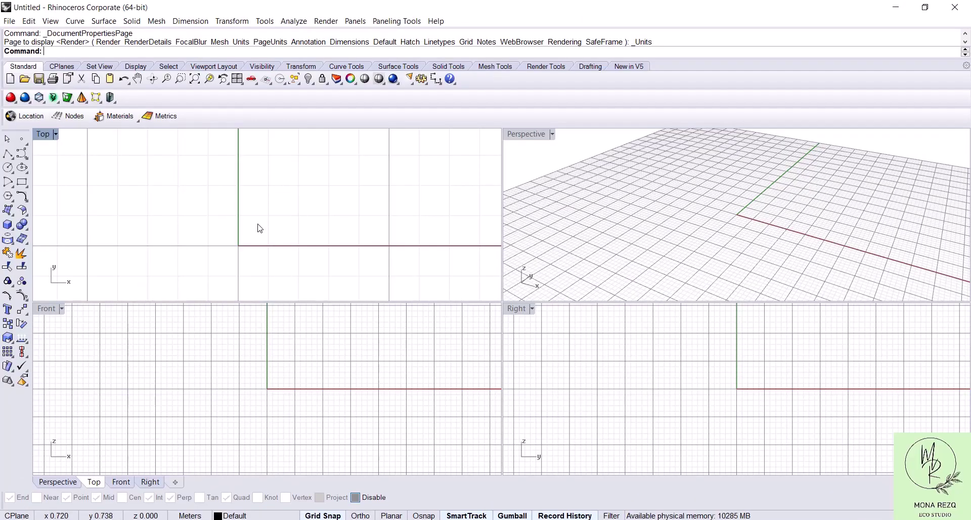
Draw a horizontal 3 m polyline snapped to the grid in the Top viewport, from 2,1 to 5,1
{"action": "left_click", "coordinate": [7, 153]}
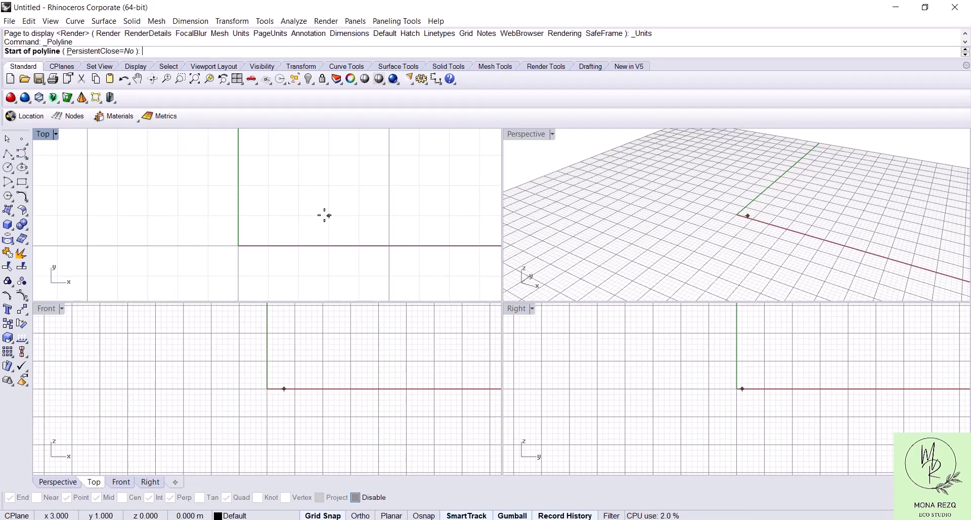
{"action": "left_click", "coordinate": [299, 216]}
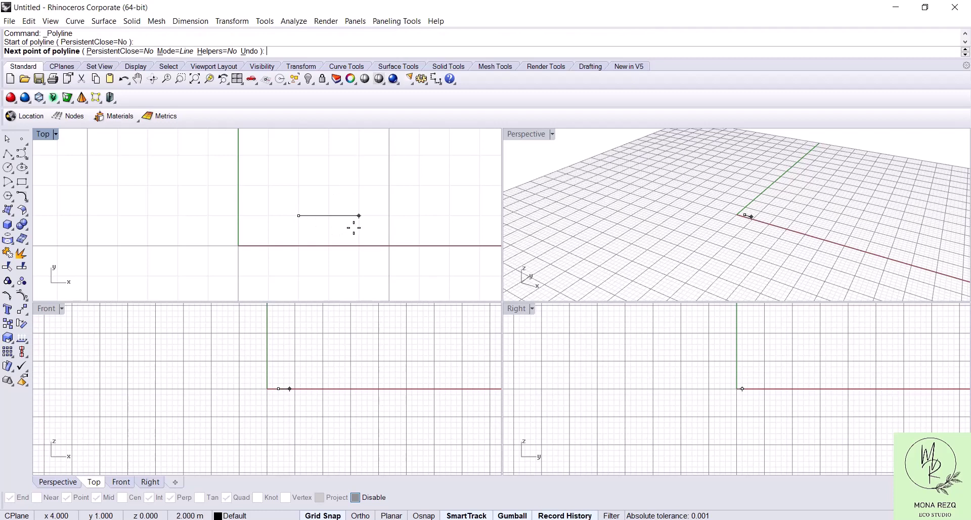
{"action": "left_click", "coordinate": [382, 218]}
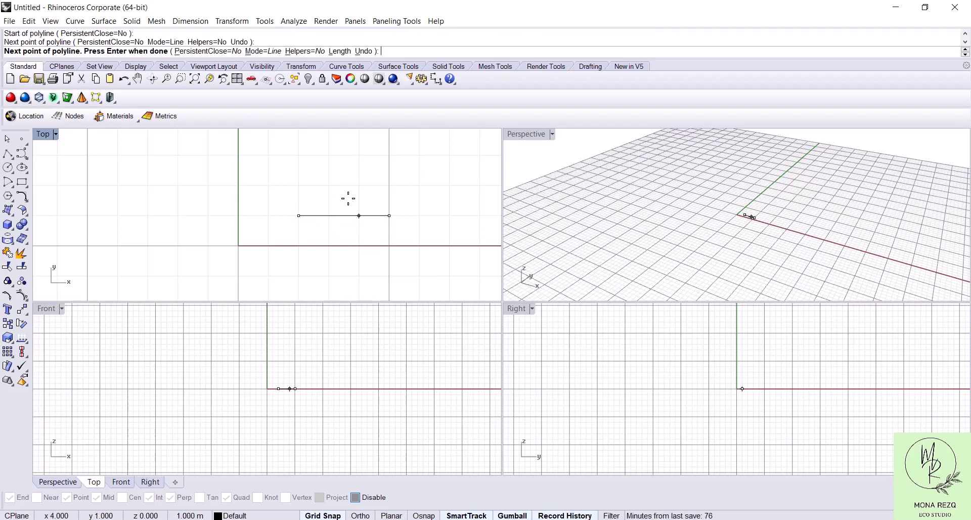
{"action": "key", "text": "Return"}
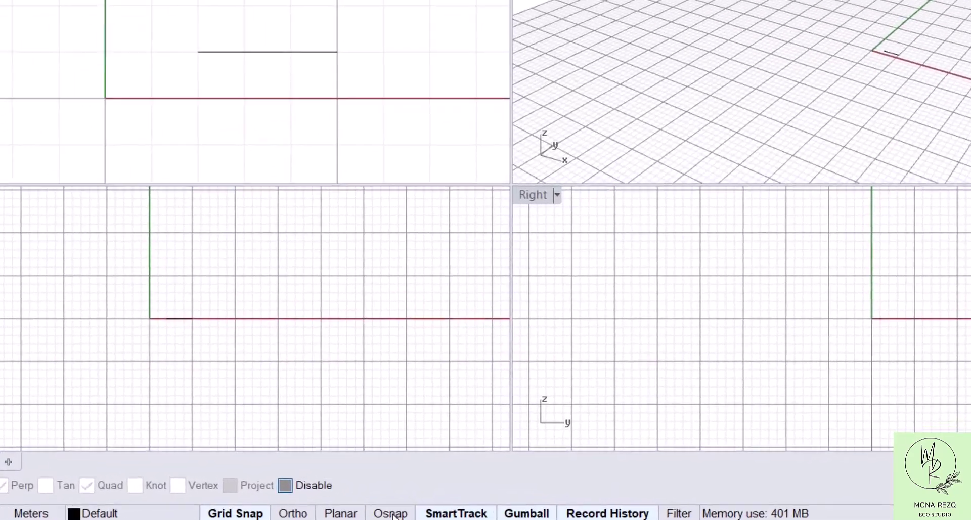
Enable object snaps and draw a nearly vertical polyline about 2.1 m long, upward from the horizontal line's endpoint at 2,1
{"action": "left_click", "coordinate": [425, 516]}
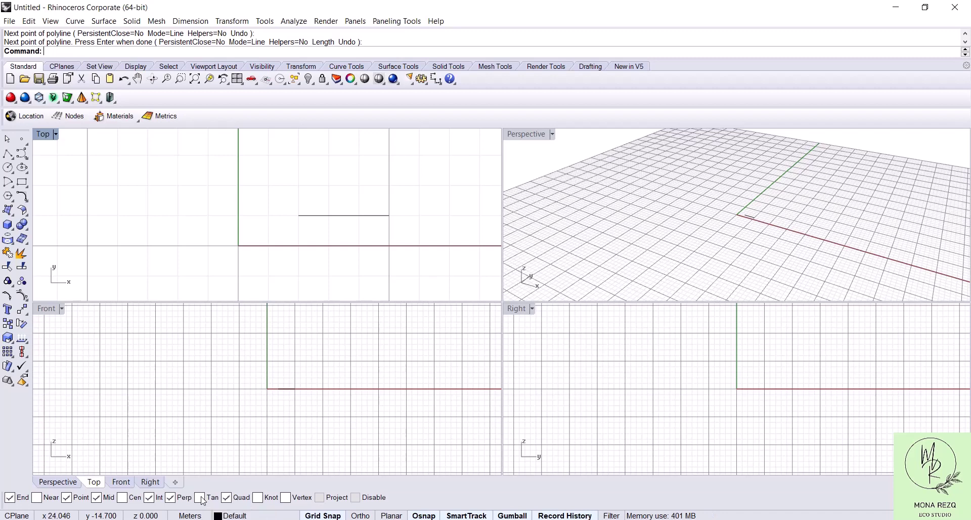
{"action": "left_click", "coordinate": [10, 155]}
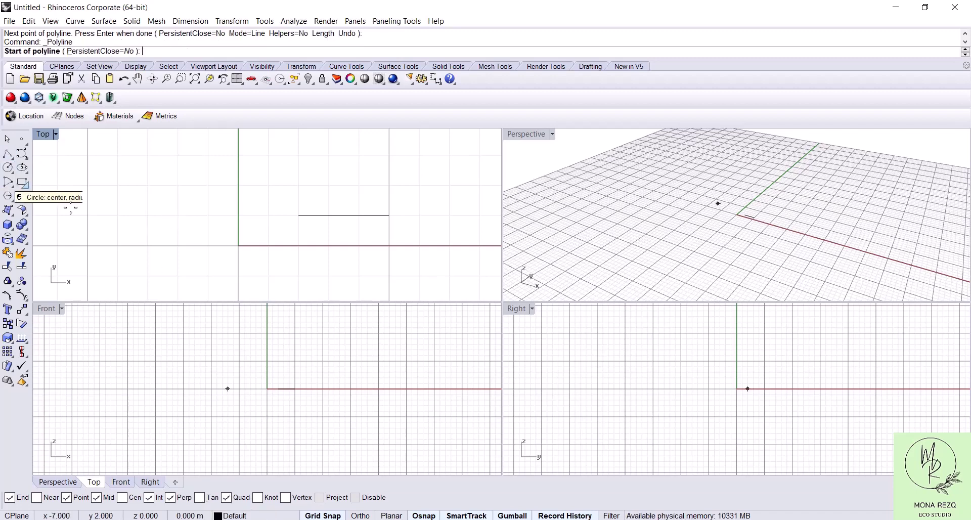
{"action": "left_click", "coordinate": [299, 215]}
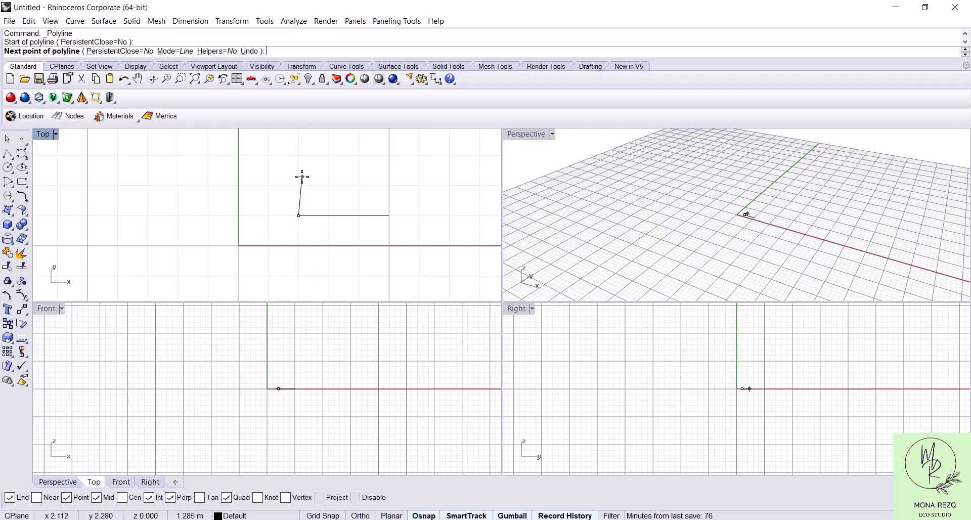
{"action": "key", "text": "F8"}
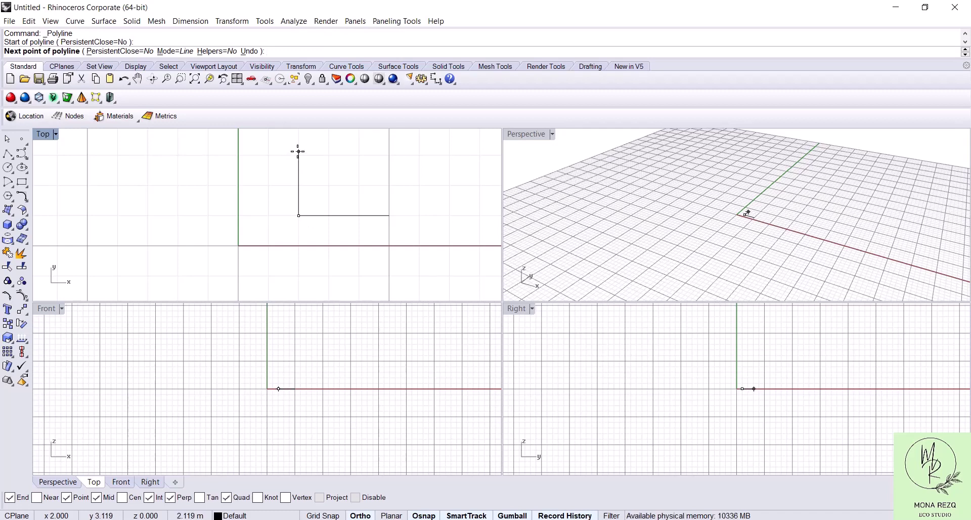
{"action": "key", "text": "F8"}
{"action": "left_click", "coordinate": [298, 151]}
{"action": "key", "text": "Return"}
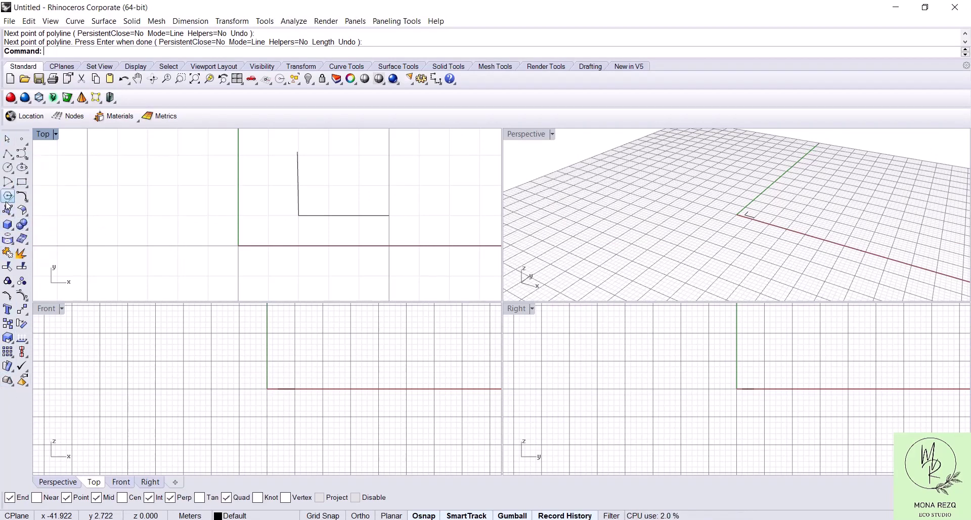
{"action": "left_click", "coordinate": [9, 226]}
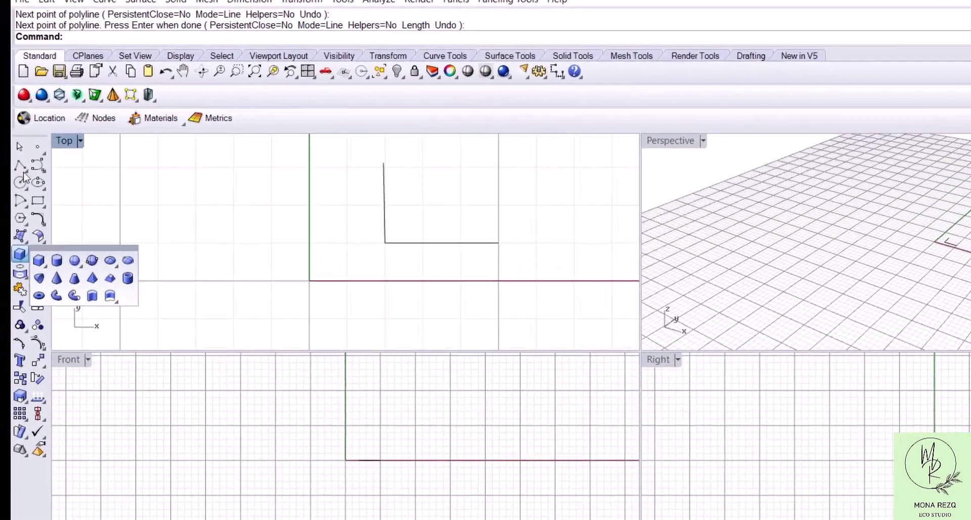
{"action": "left_click", "coordinate": [11, 158]}
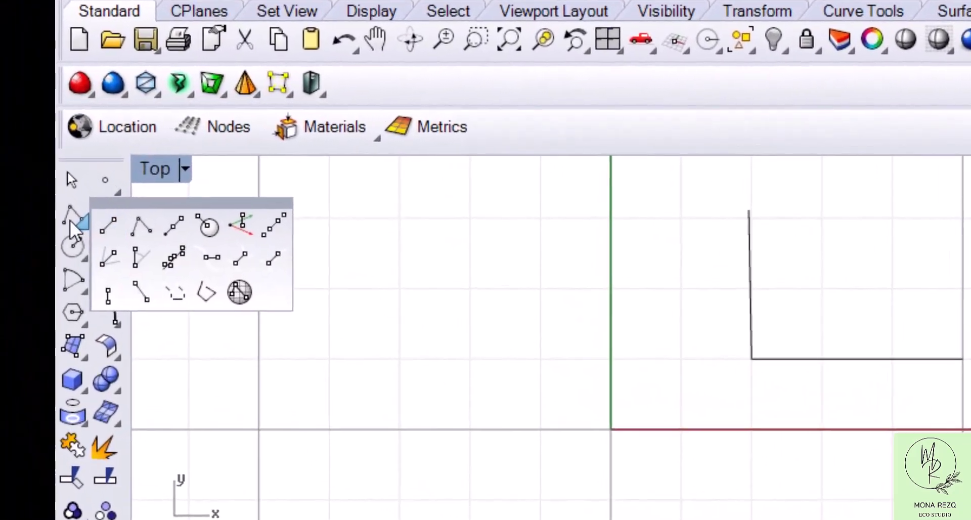
{"action": "left_click", "coordinate": [72, 246]}
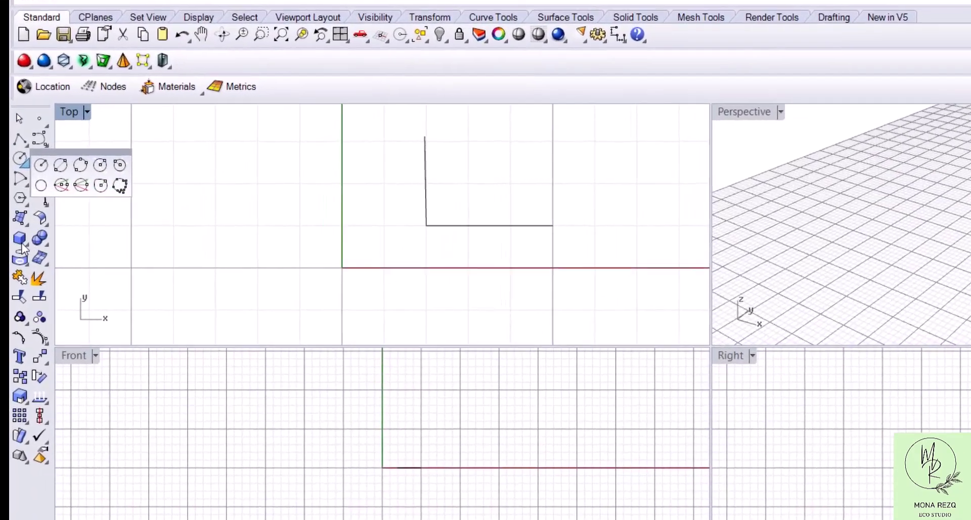
{"action": "left_click", "coordinate": [21, 243]}
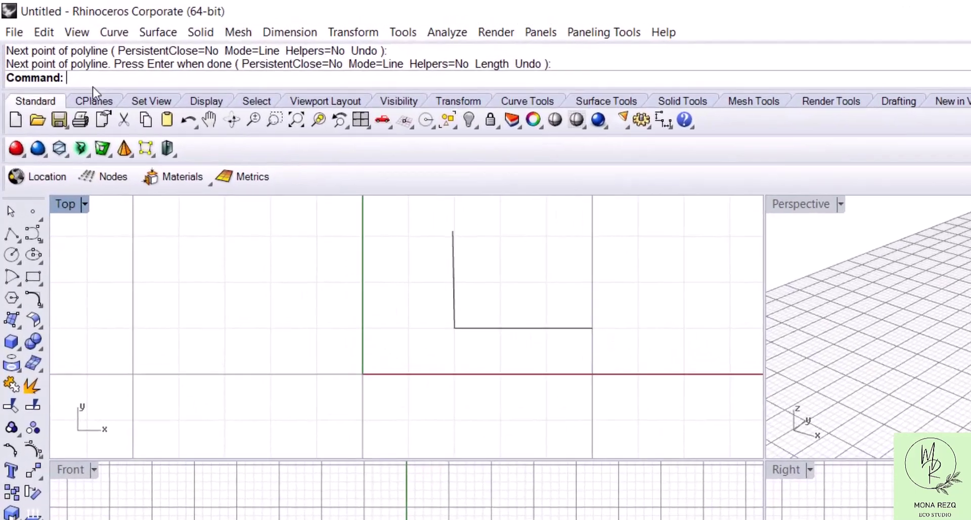
Launch Grasshopper from Rhino's command line and widen its window to cover more than half of the screen
{"action": "type", "text": "G"}
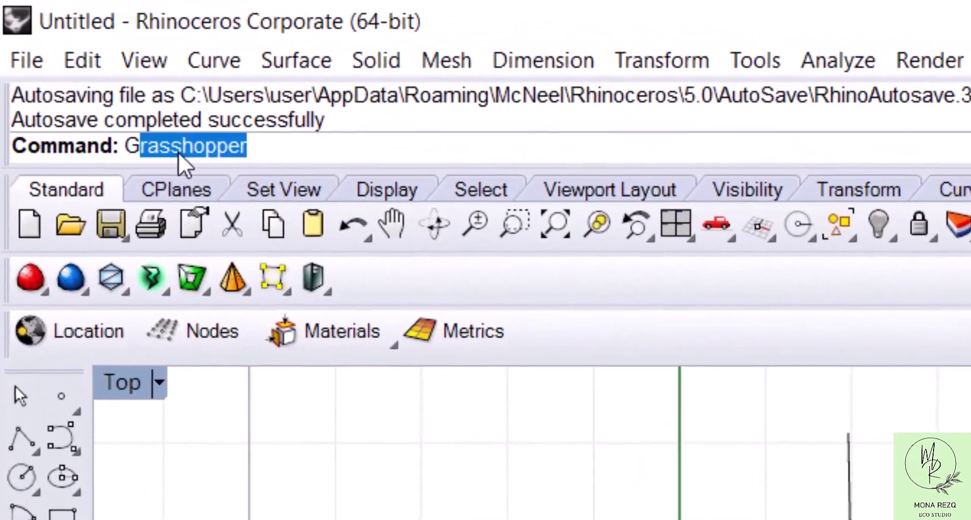
{"action": "type", "text": "rass"}
{"action": "key", "text": "Return"}
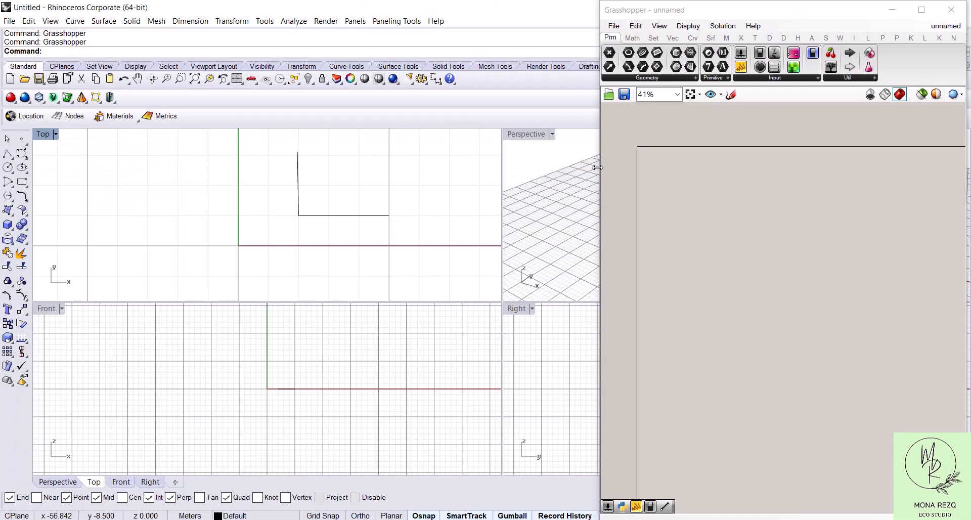
{"action": "left_click_drag", "start_coordinate": [597, 168], "coordinate": [421, 179]}
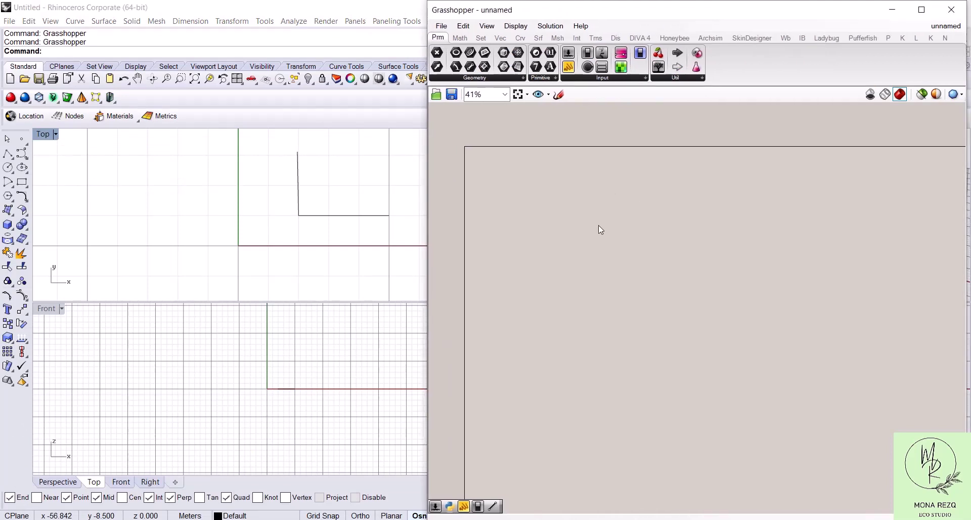
{"action": "scroll", "coordinate": [595, 223], "scroll_direction": "up", "scroll_amount": 5}
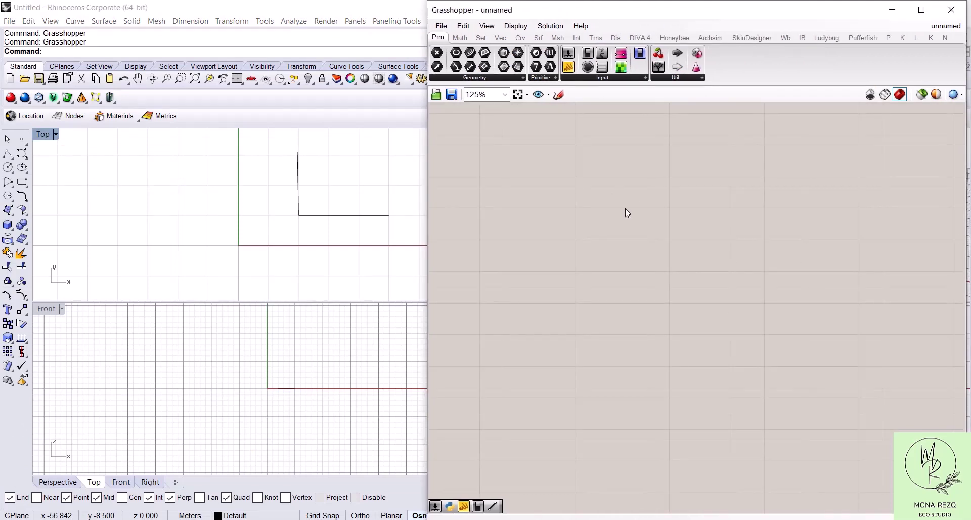
{"action": "right_click_drag", "start_coordinate": [626, 210], "coordinate": [718, 318]}
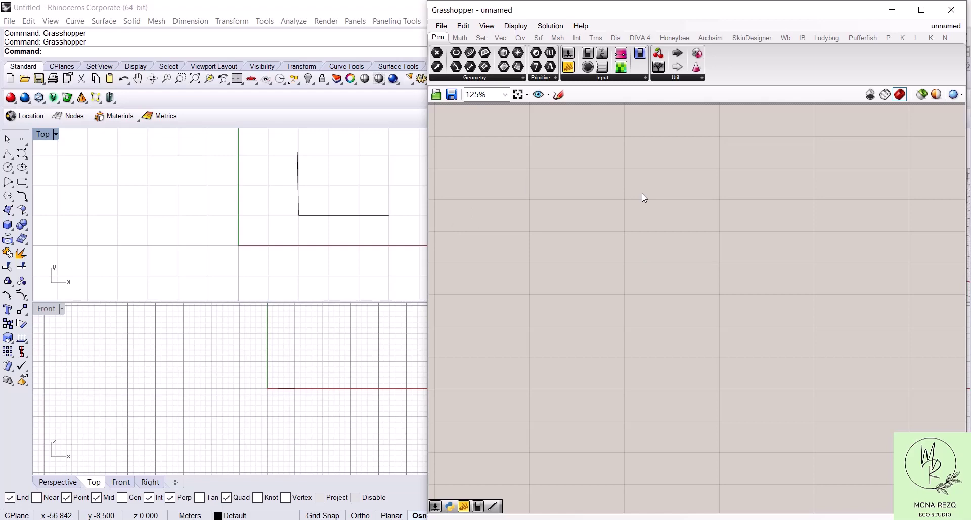
Delete the L-shaped lines in Rhino and place a Line parameter on the Grasshopper canvas
{"action": "key", "text": "Delete"}
{"action": "scroll", "coordinate": [662, 283], "scroll_direction": "up", "scroll_amount": 5}
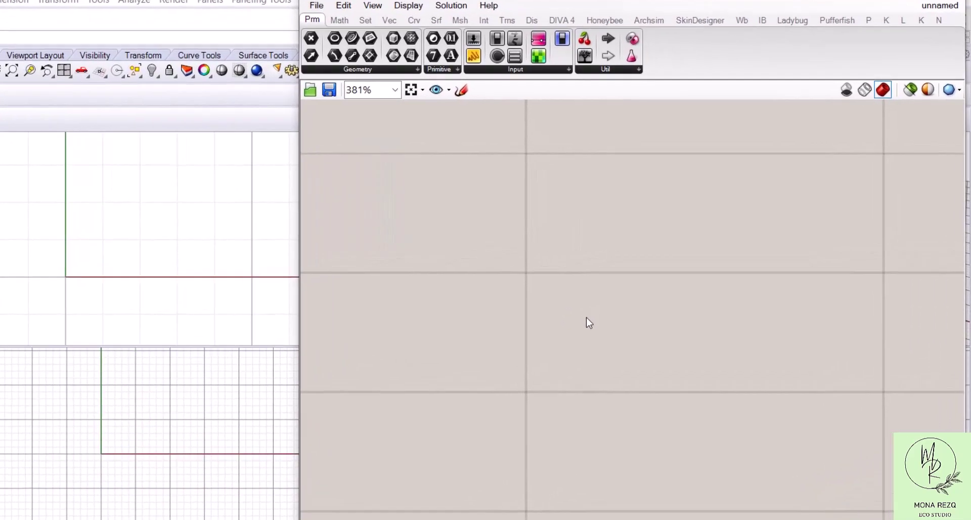
{"action": "double_click", "coordinate": [615, 302]}
{"action": "type", "text": "line"}
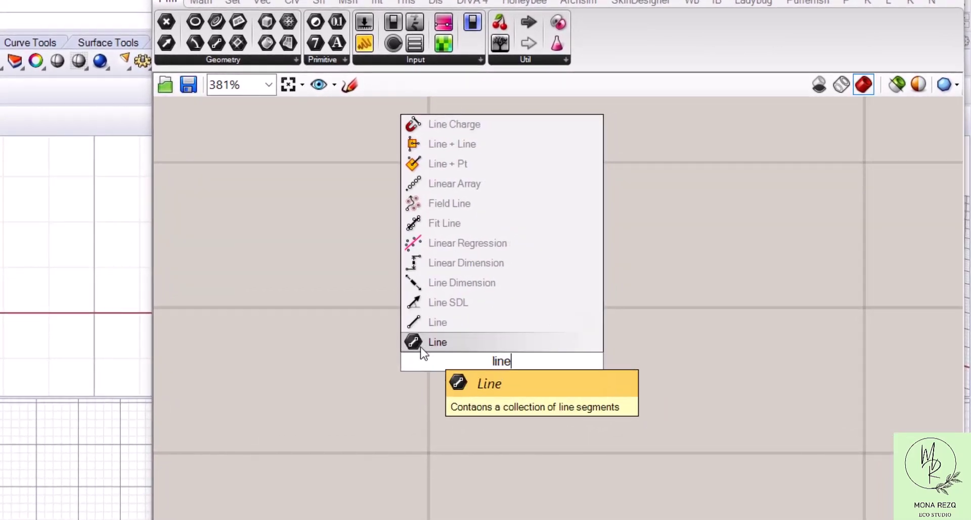
{"action": "left_click", "coordinate": [438, 341]}
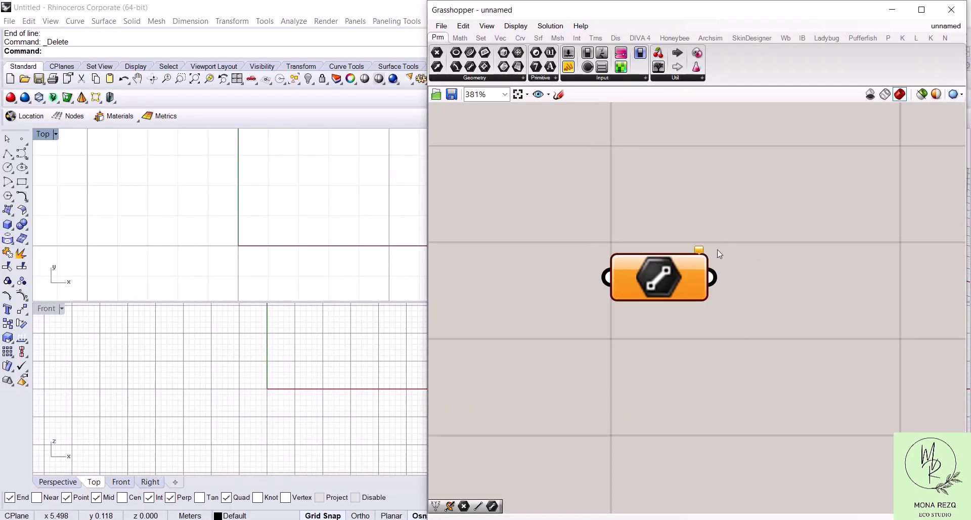
Check the Line parameter's warning and assign it one 3 m horizontal line drawn in the Top viewport, from 1,2 to 4,2
{"action": "mouse_move", "coordinate": [700, 252]}
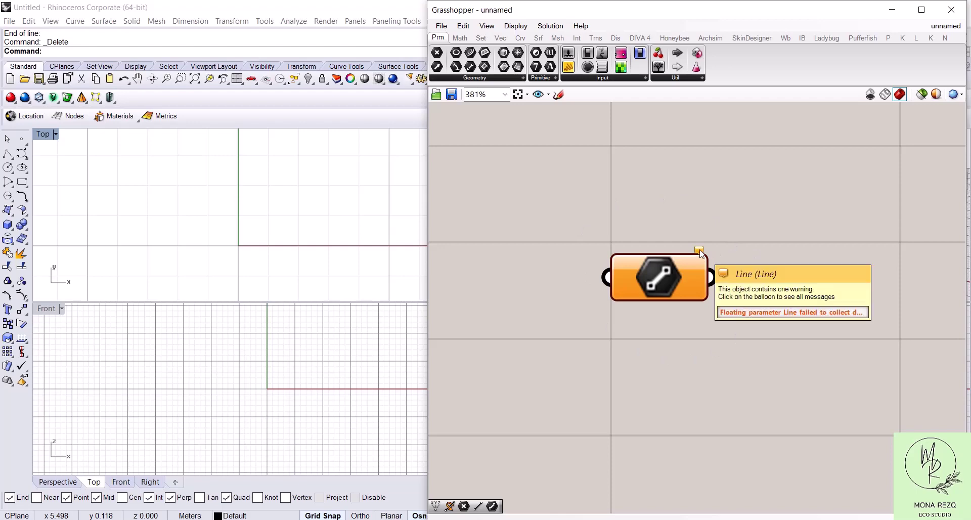
{"action": "left_click", "coordinate": [699, 251]}
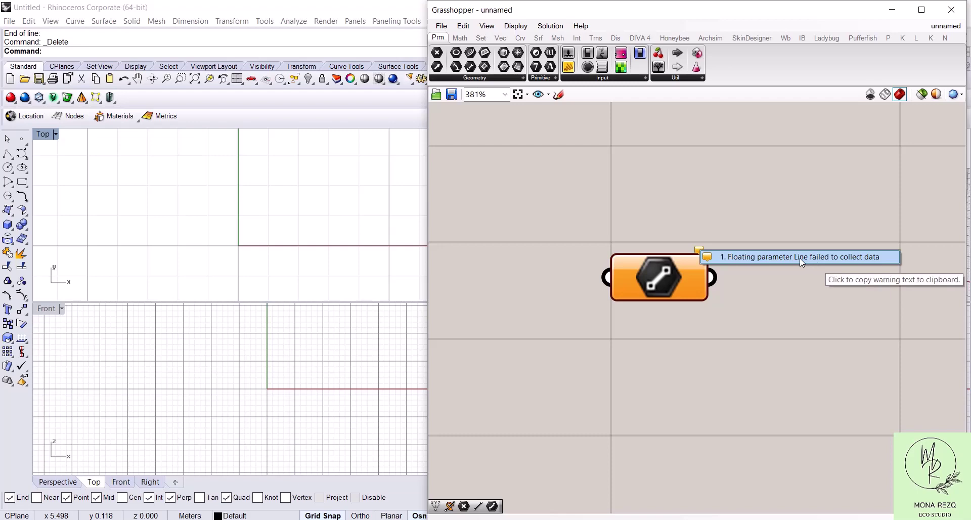
{"action": "left_click", "coordinate": [650, 285]}
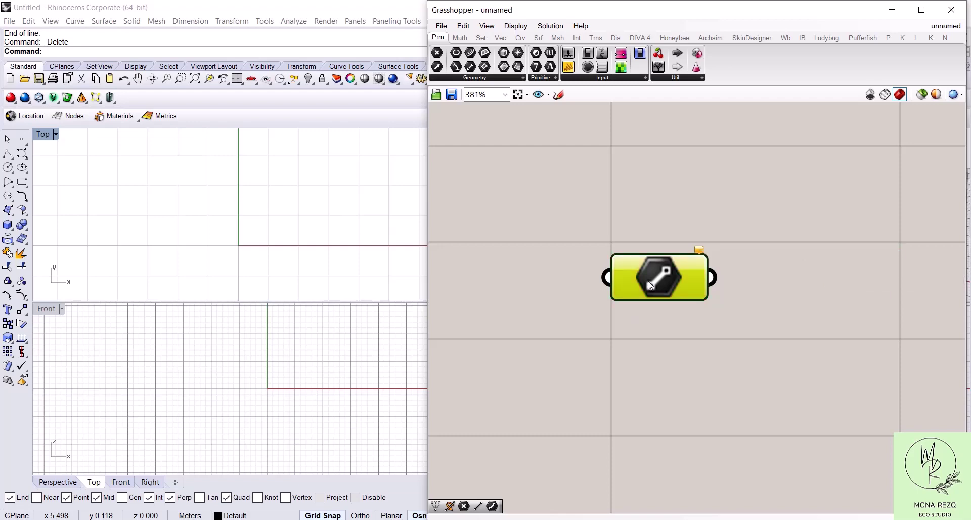
{"action": "mouse_move", "coordinate": [650, 285]}
{"action": "right_click", "coordinate": [664, 277]}
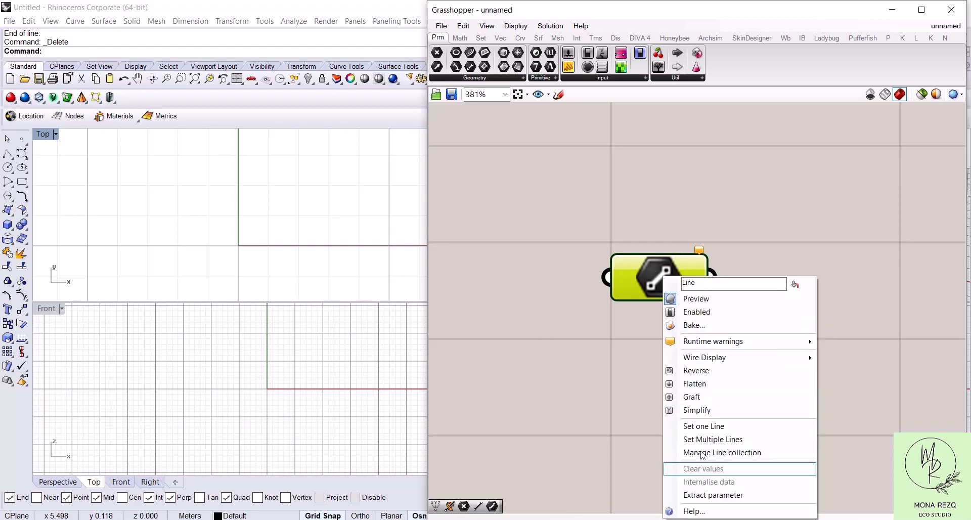
{"action": "left_click", "coordinate": [707, 427]}
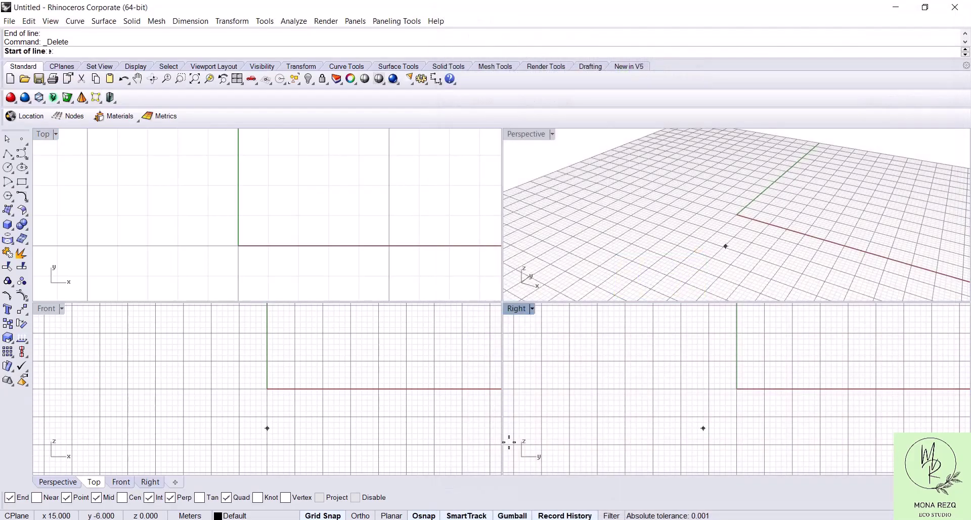
{"action": "left_click", "coordinate": [267, 185]}
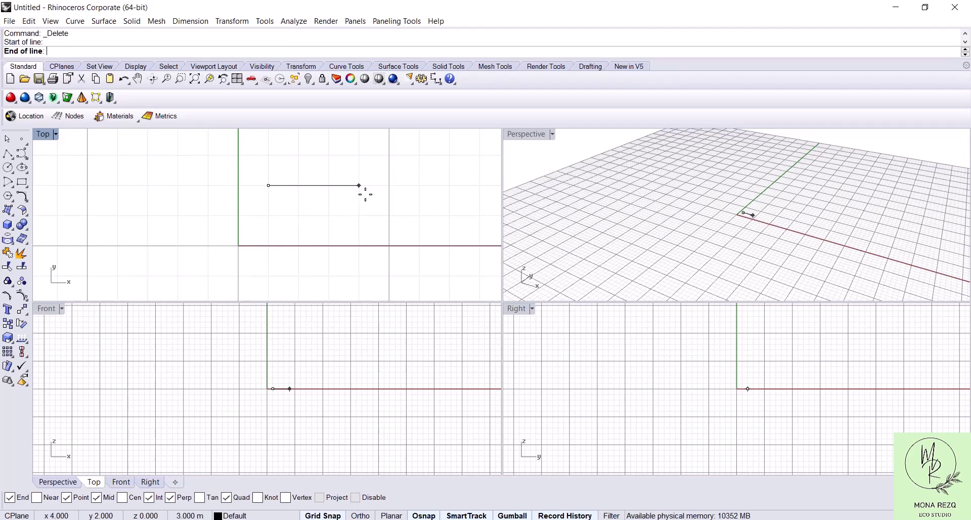
{"action": "left_click", "coordinate": [360, 186]}
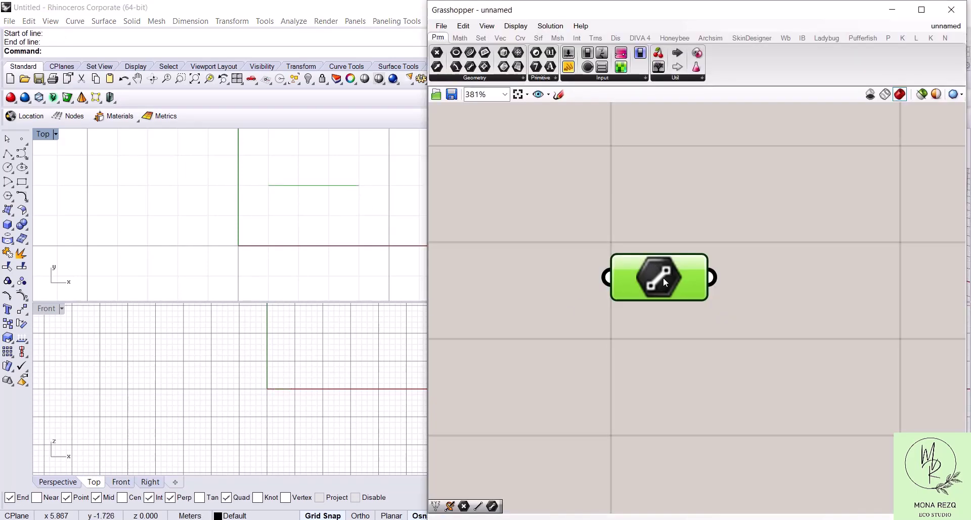
Reposition the Line parameter higher on the canvas, deselecting and reselecting it to compare the line's preview colour
{"action": "left_click_drag", "start_coordinate": [663, 277], "coordinate": [641, 188]}
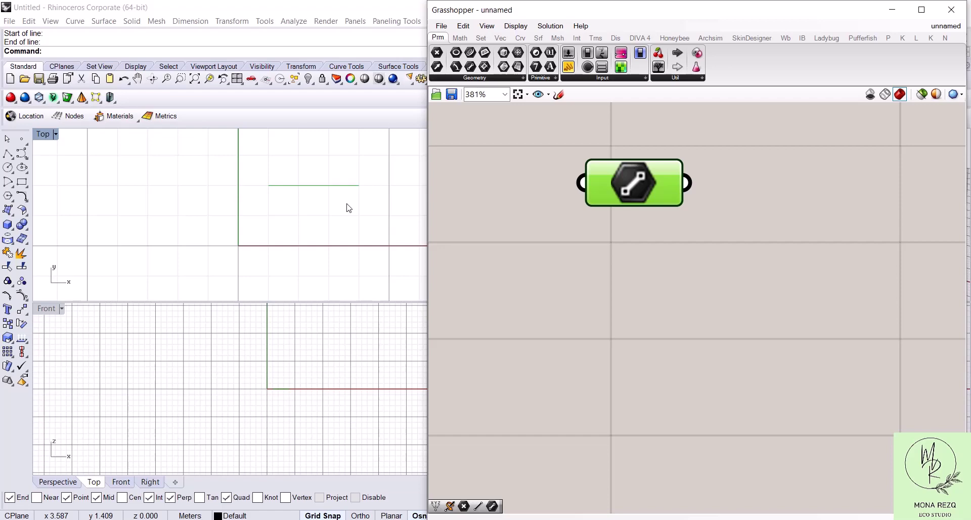
{"action": "left_click_drag", "start_coordinate": [642, 177], "coordinate": [654, 222]}
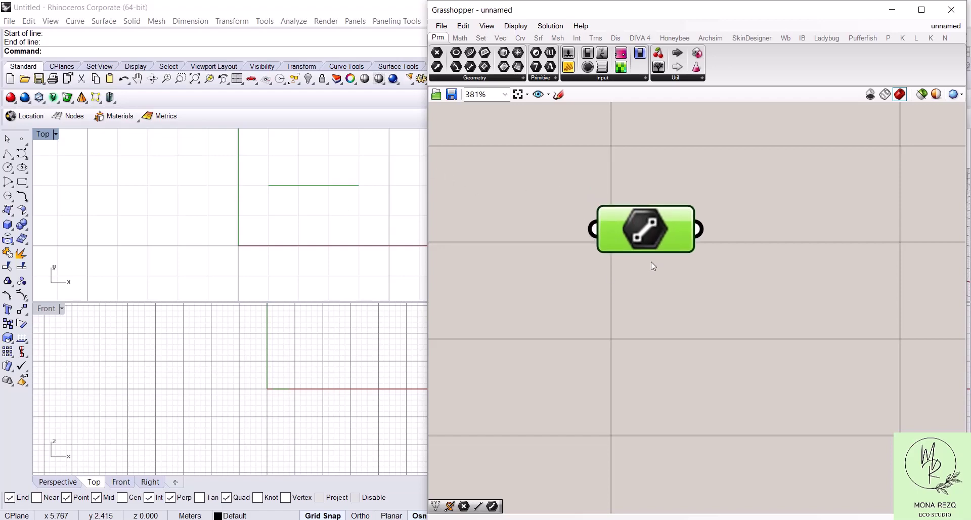
{"action": "left_click", "coordinate": [758, 196]}
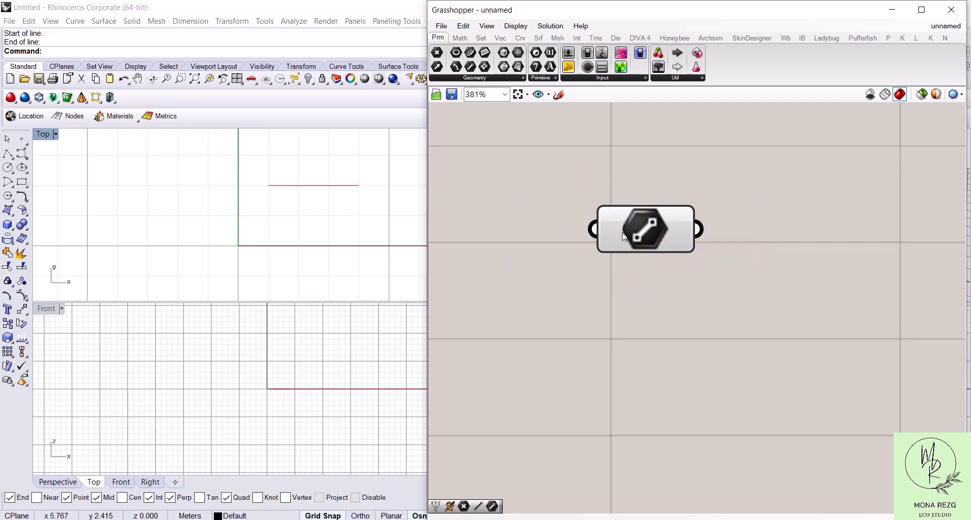
{"action": "left_click_drag", "start_coordinate": [630, 235], "coordinate": [686, 192]}
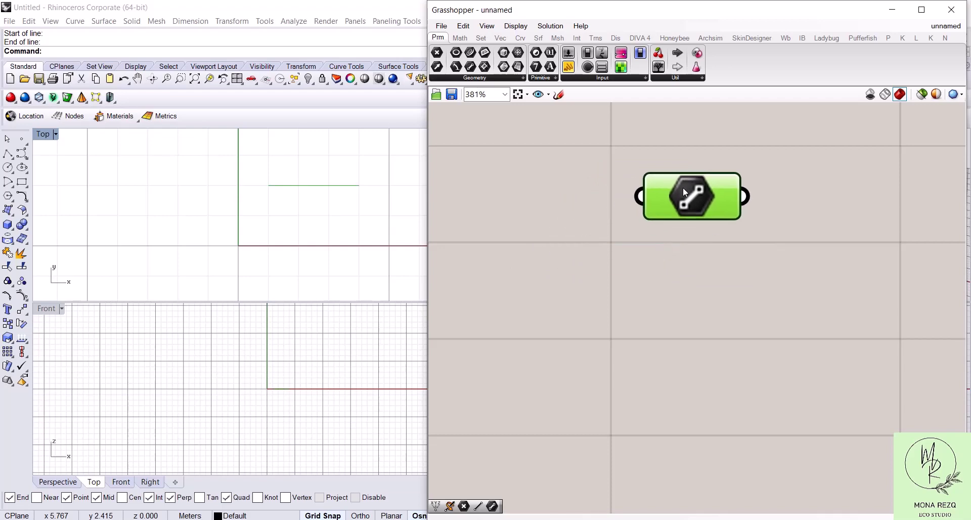
Add a Number Slider with the value 5 below the Line parameter
{"action": "double_click", "coordinate": [664, 296]}
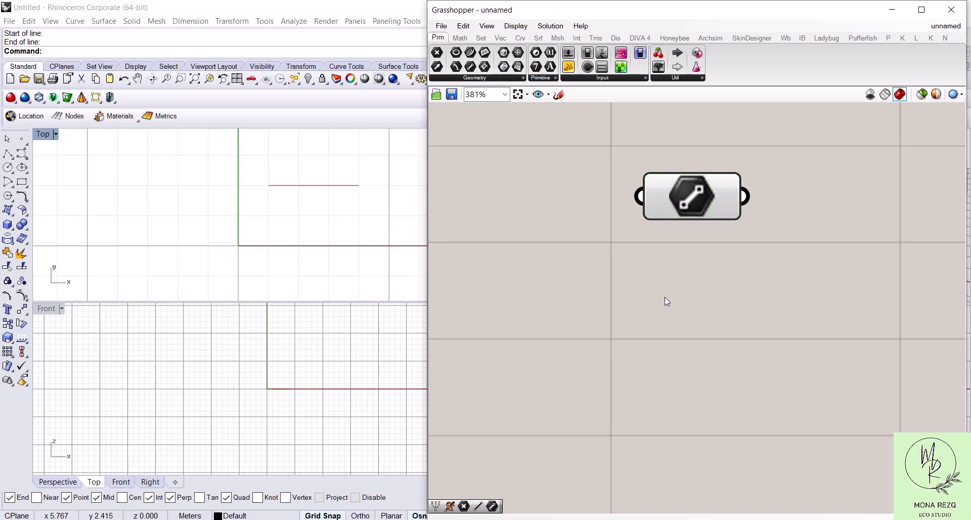
{"action": "type", "text": "5"}
{"action": "key", "text": "Return"}
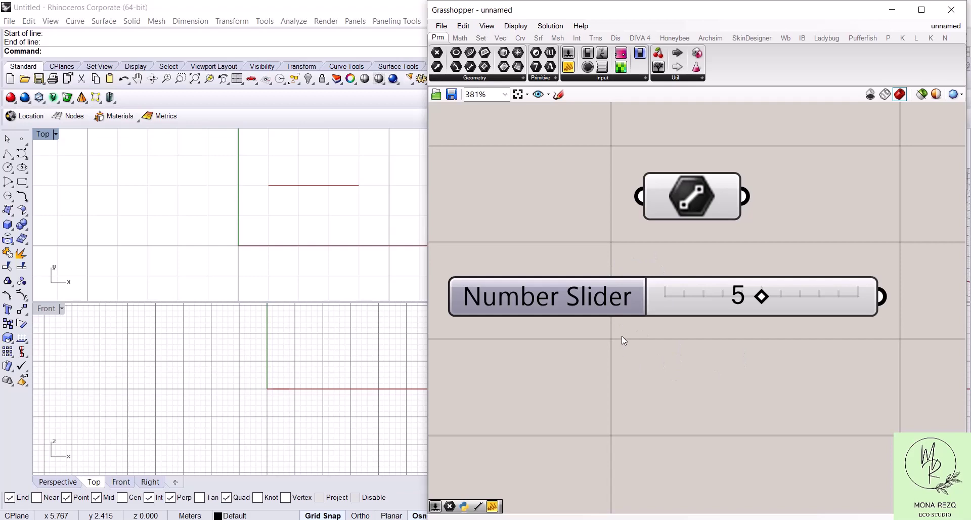
{"action": "mouse_move", "coordinate": [606, 302]}
{"action": "left_mouse_down"}
{"action": "mouse_move", "coordinate": [589, 272]}
{"action": "mouse_move", "coordinate": [627, 292]}
{"action": "mouse_move", "coordinate": [607, 291]}
{"action": "left_mouse_up"}
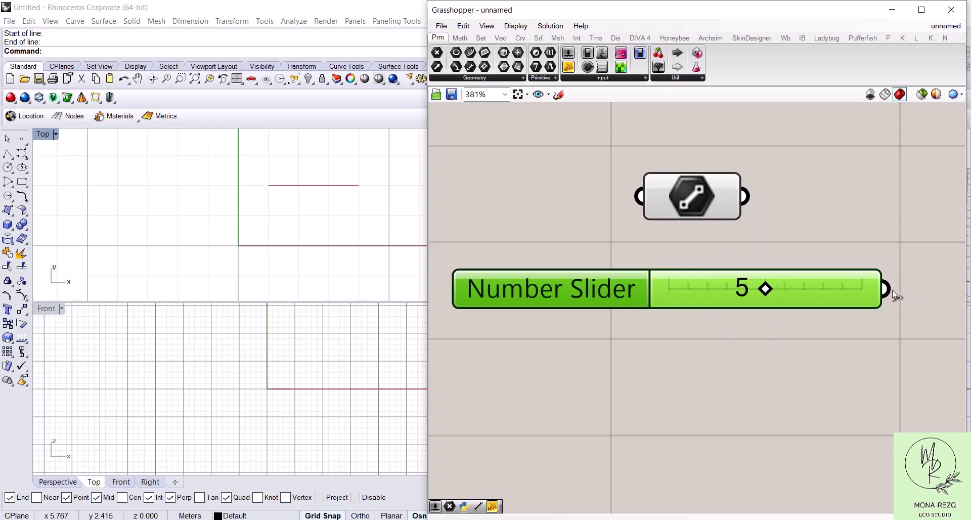
{"action": "left_click_drag", "start_coordinate": [886, 287], "coordinate": [942, 248]}
Add a Construct Point component below the Number Slider
{"action": "right_click_drag", "start_coordinate": [699, 401], "coordinate": [732, 279]}
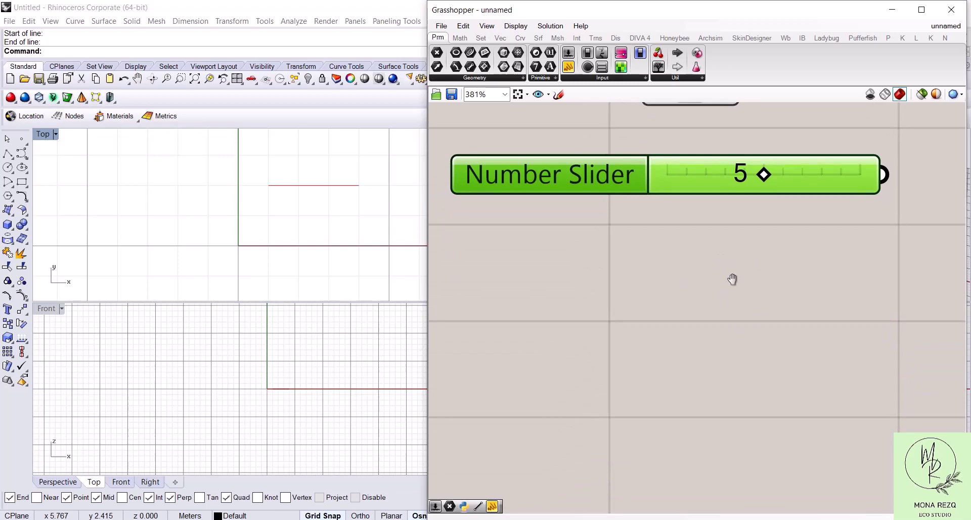
{"action": "double_click", "coordinate": [714, 341]}
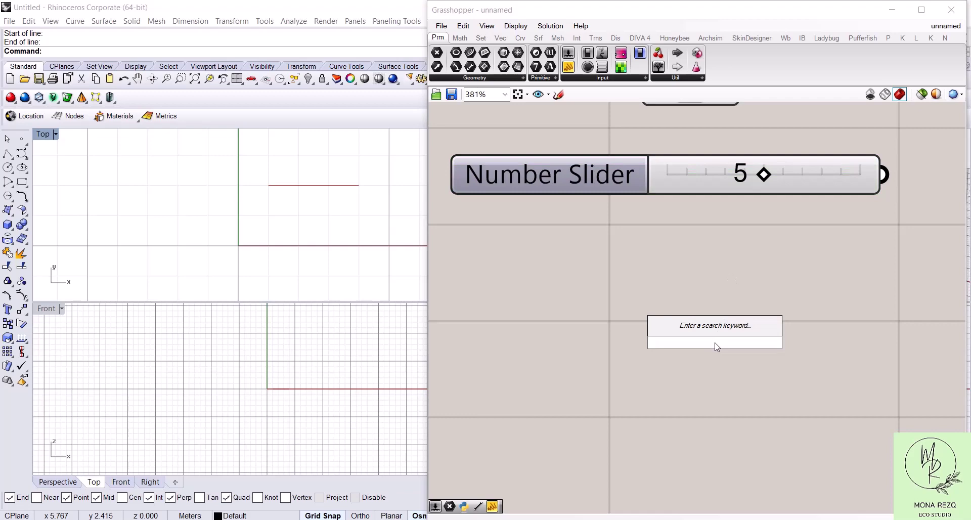
{"action": "type", "text": "construct"}
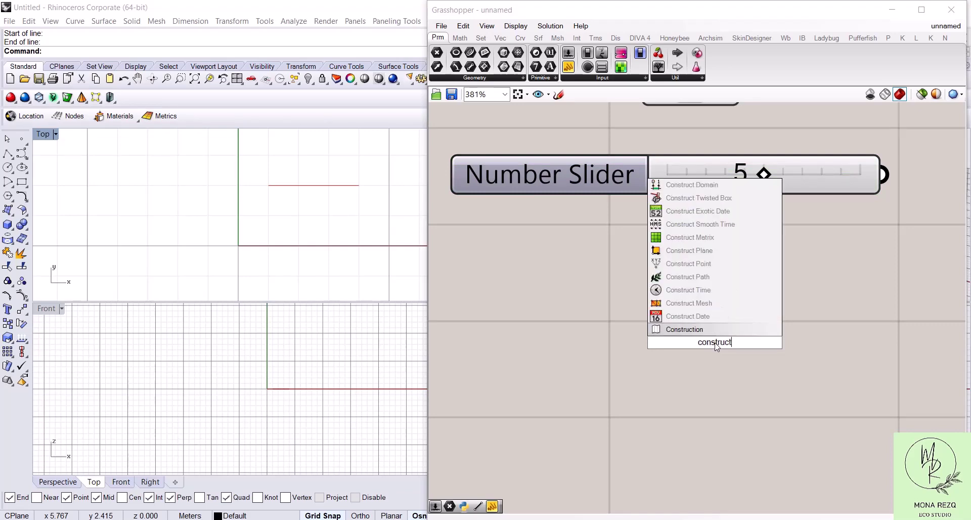
{"action": "key", "text": "Up"}
{"action": "key", "text": "Up"}
{"action": "key", "text": "Up"}
{"action": "key", "text": "Up"}
{"action": "key", "text": "Up"}
{"action": "key", "text": "Return"}
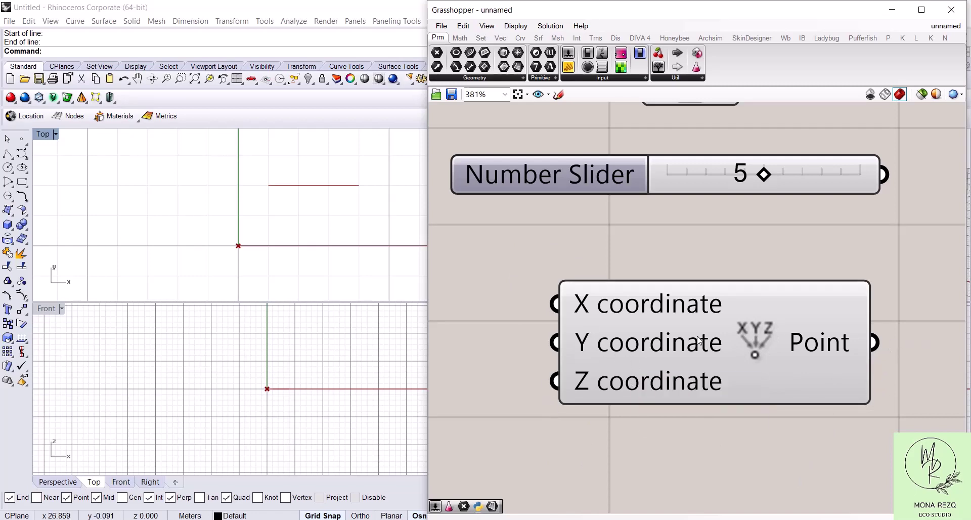
Arrange the slider beside the Construct Point component and connect its output to the X coordinate input
{"action": "mouse_move", "coordinate": [627, 364]}
{"action": "left_mouse_down"}
{"action": "mouse_move", "coordinate": [631, 375]}
{"action": "mouse_move", "coordinate": [631, 358]}
{"action": "left_mouse_up"}
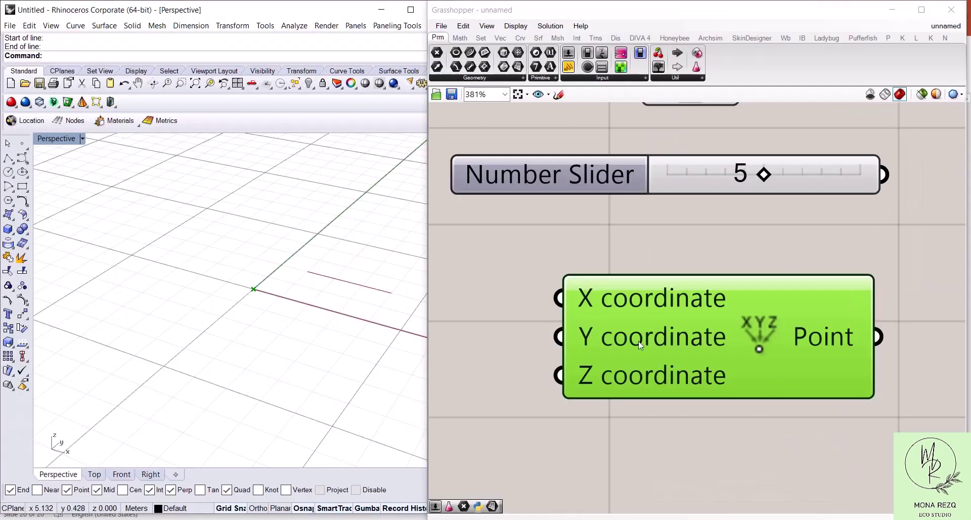
{"action": "left_click_drag", "start_coordinate": [673, 338], "coordinate": [721, 307]}
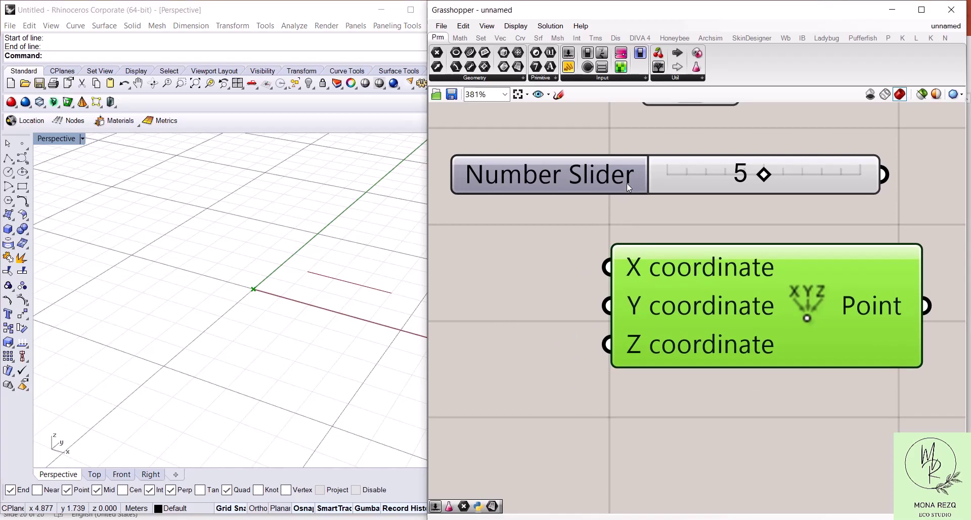
{"action": "left_click_drag", "start_coordinate": [627, 177], "coordinate": [625, 179]}
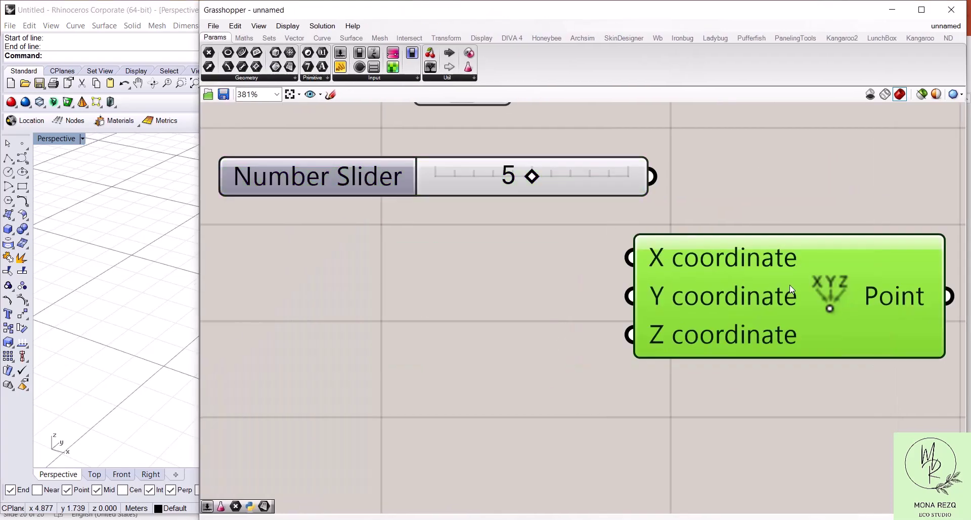
{"action": "left_click_drag", "start_coordinate": [353, 189], "coordinate": [266, 255]}
{"action": "left_click_drag", "start_coordinate": [562, 242], "coordinate": [630, 257]}
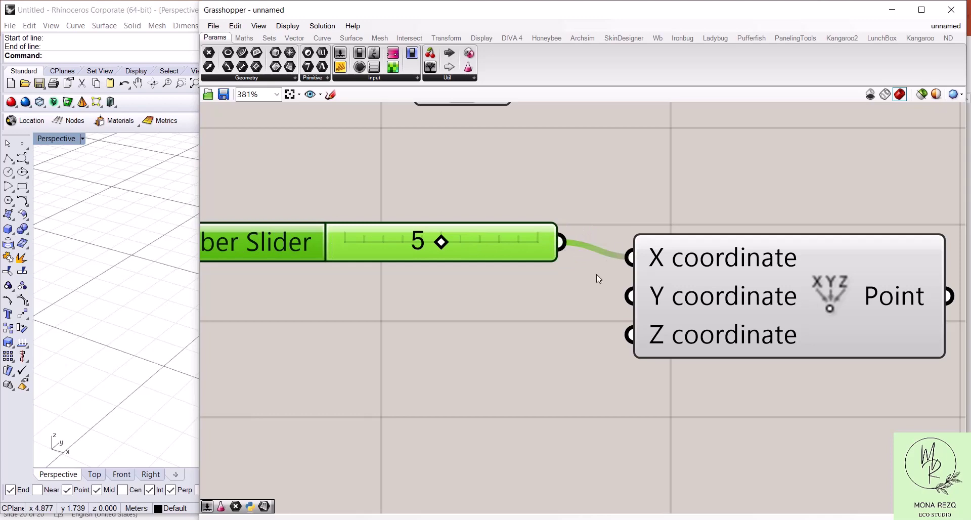
Add a second Number Slider with the value 6 below the first and connect it to the Y coordinate input
{"action": "left_click", "coordinate": [466, 310]}
{"action": "double_click", "coordinate": [466, 311]}
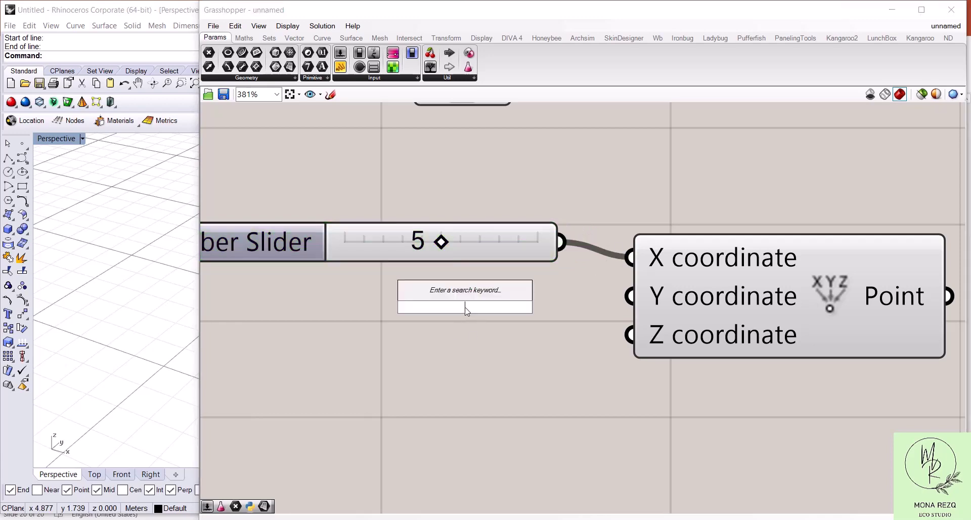
{"action": "type", "text": "6"}
{"action": "key", "text": "Return"}
{"action": "left_click_drag", "start_coordinate": [465, 310], "coordinate": [306, 309]}
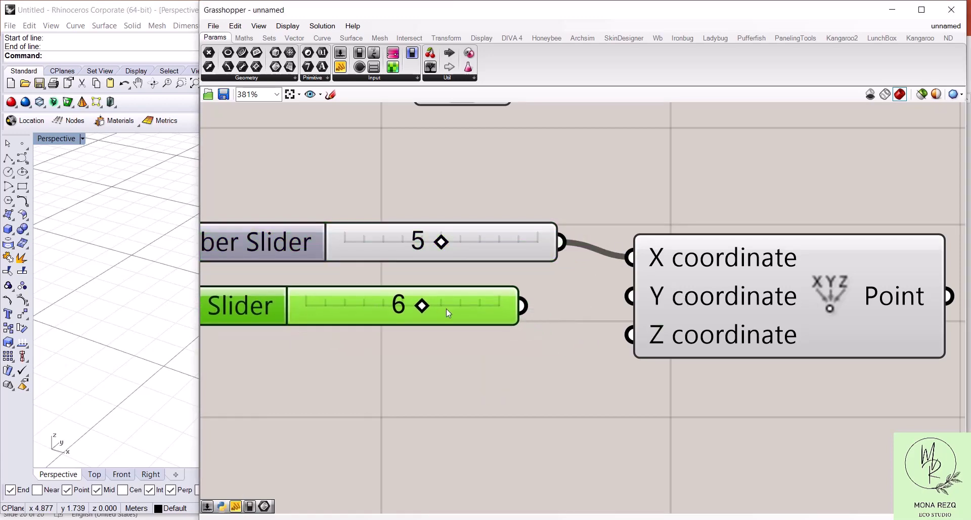
{"action": "left_click_drag", "start_coordinate": [524, 307], "coordinate": [629, 296]}
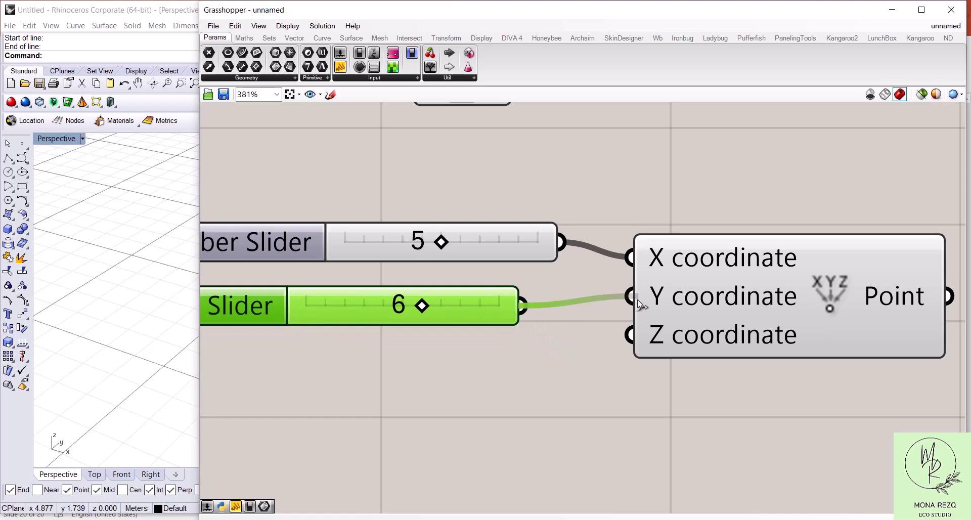
Add a third Number Slider with the value 10, connect it to the Z coordinate input and line it up below the other two sliders
{"action": "left_click", "coordinate": [384, 379]}
{"action": "double_click", "coordinate": [381, 382]}
{"action": "type", "text": "10"}
{"action": "key", "text": "Return"}
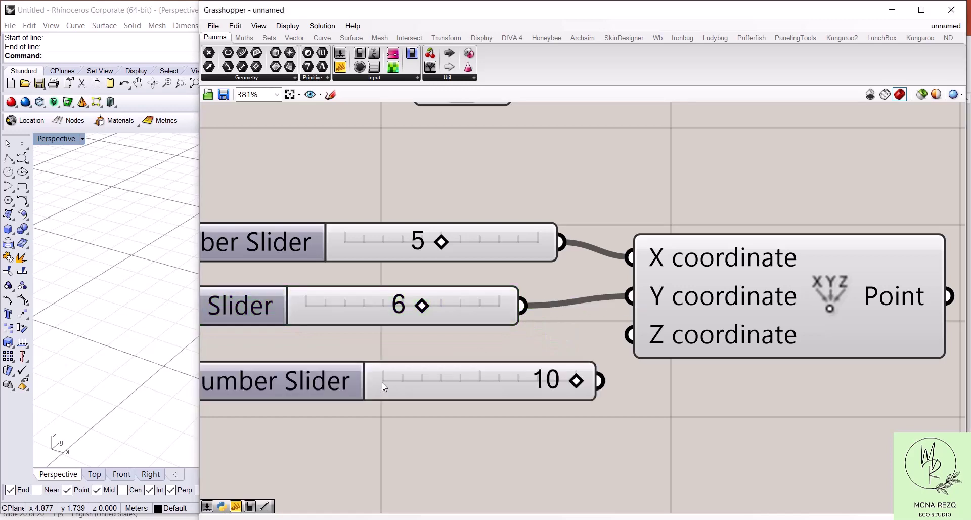
{"action": "left_click_drag", "start_coordinate": [601, 382], "coordinate": [630, 334]}
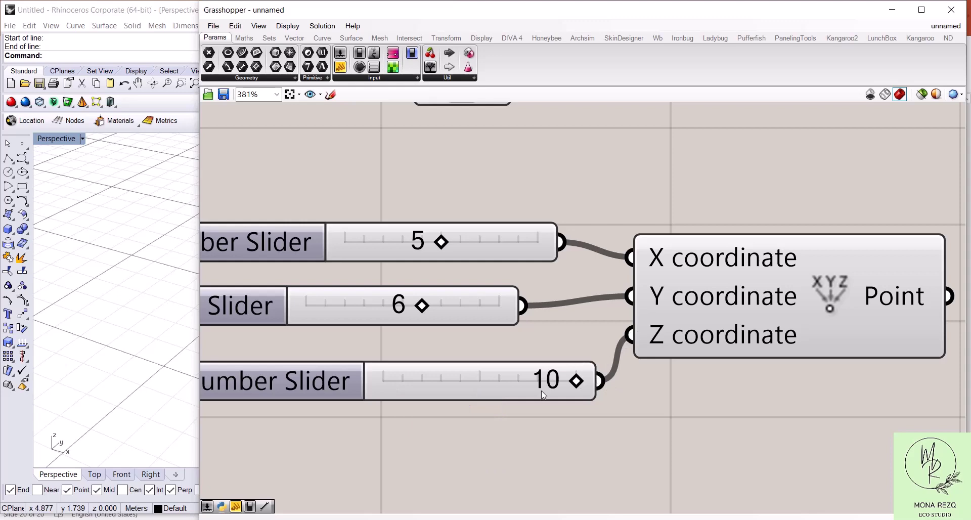
{"action": "left_click_drag", "start_coordinate": [514, 380], "coordinate": [427, 366]}
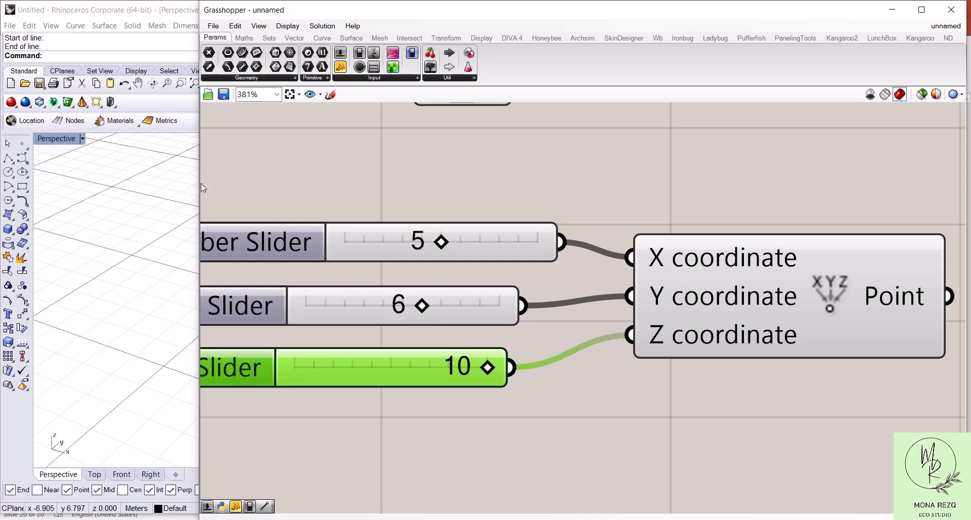
Narrow the Grasshopper window to uncover the Rhino viewport and inspect the Point output of the Construct Point component
{"action": "left_click_drag", "start_coordinate": [196, 171], "coordinate": [613, 182]}
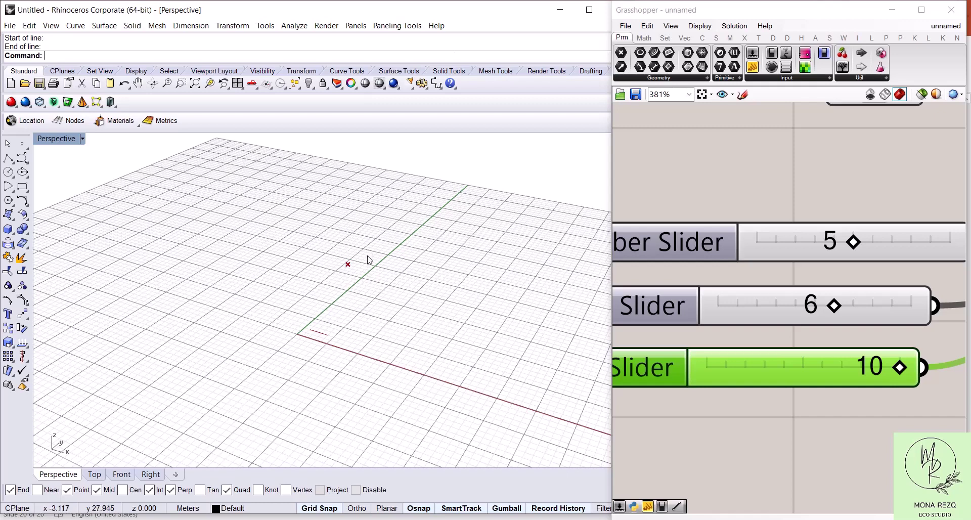
{"action": "right_click_drag", "start_coordinate": [849, 174], "coordinate": [683, 238]}
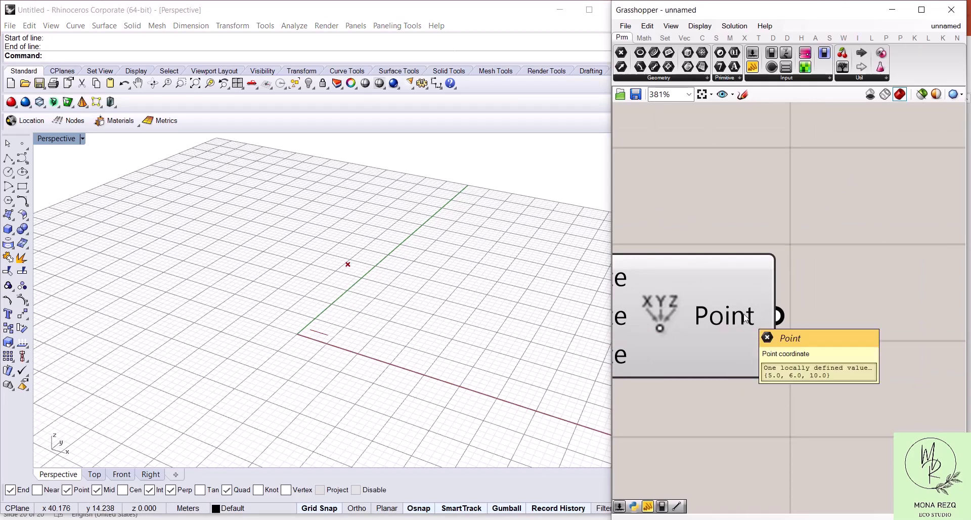
{"action": "mouse_move", "coordinate": [762, 324]}
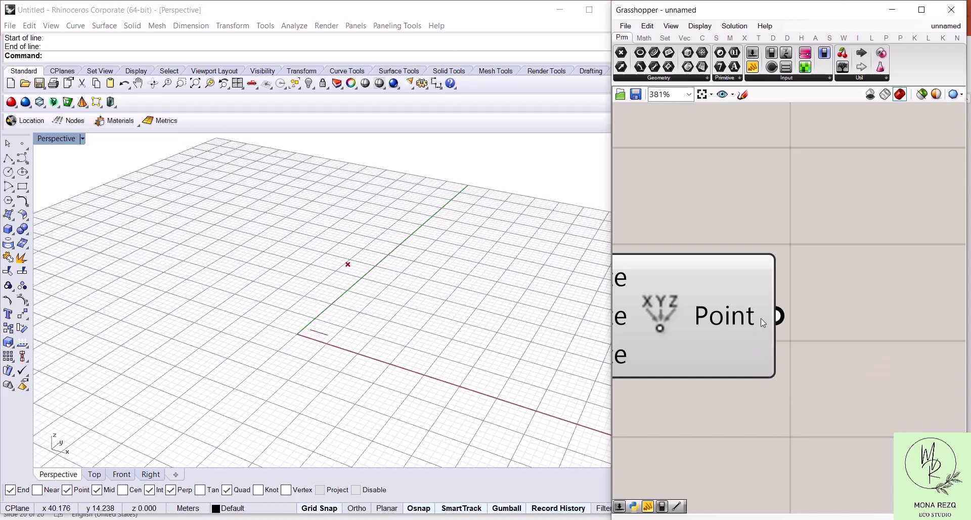
{"action": "left_click_drag", "start_coordinate": [778, 316], "coordinate": [872, 275]}
{"action": "right_click_drag", "start_coordinate": [880, 436], "coordinate": [884, 329]}
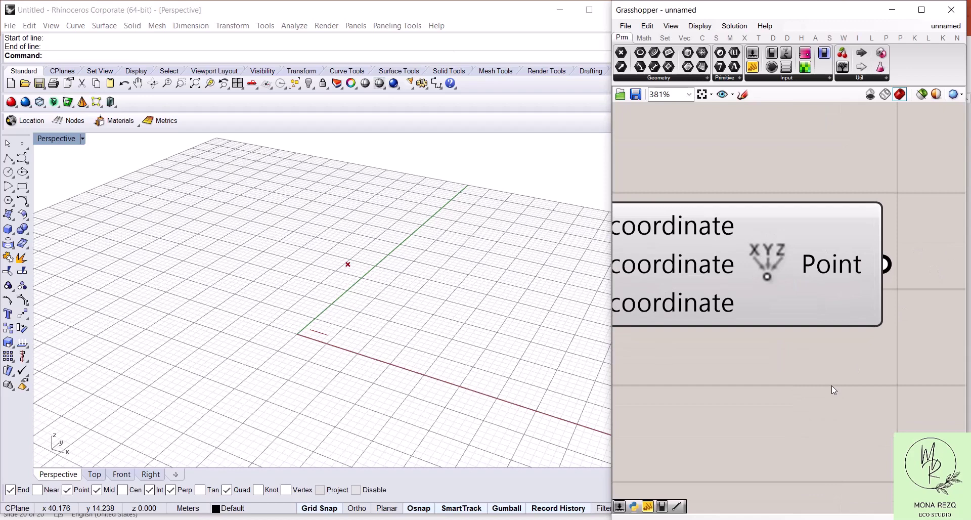
Duplicate the three Number Sliders with their Construct Point component and place the copy below the original group
{"action": "scroll", "coordinate": [831, 385], "scroll_direction": "down", "scroll_amount": 5}
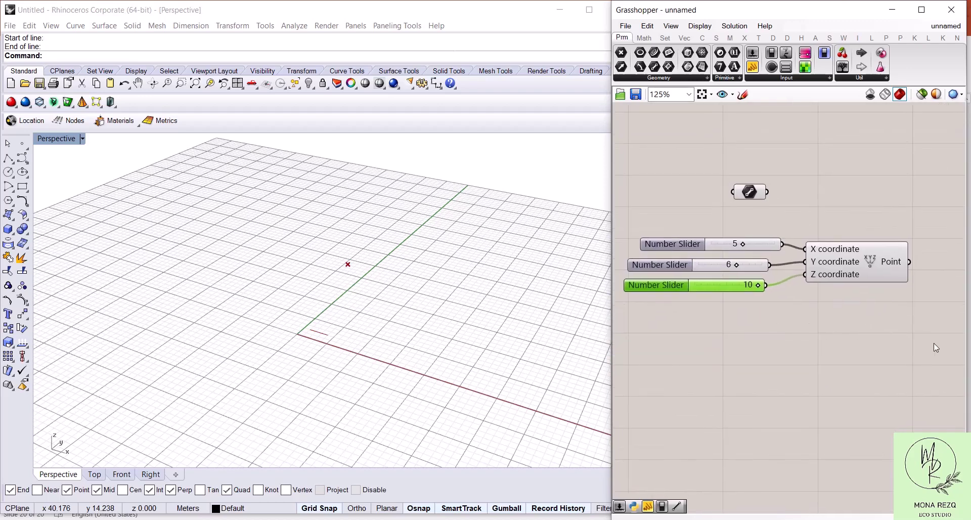
{"action": "left_click_drag", "start_coordinate": [933, 356], "coordinate": [650, 225]}
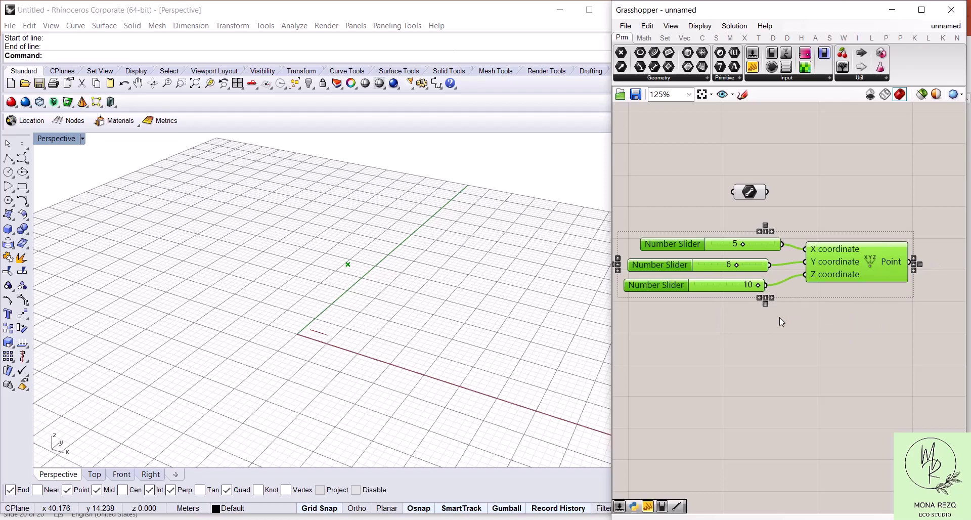
{"action": "key", "text": "ctrl+c"}
{"action": "key", "text": "ctrl+v"}
{"action": "left_click_drag", "start_coordinate": [842, 268], "coordinate": [837, 348]}
{"action": "left_click", "coordinate": [789, 389]}
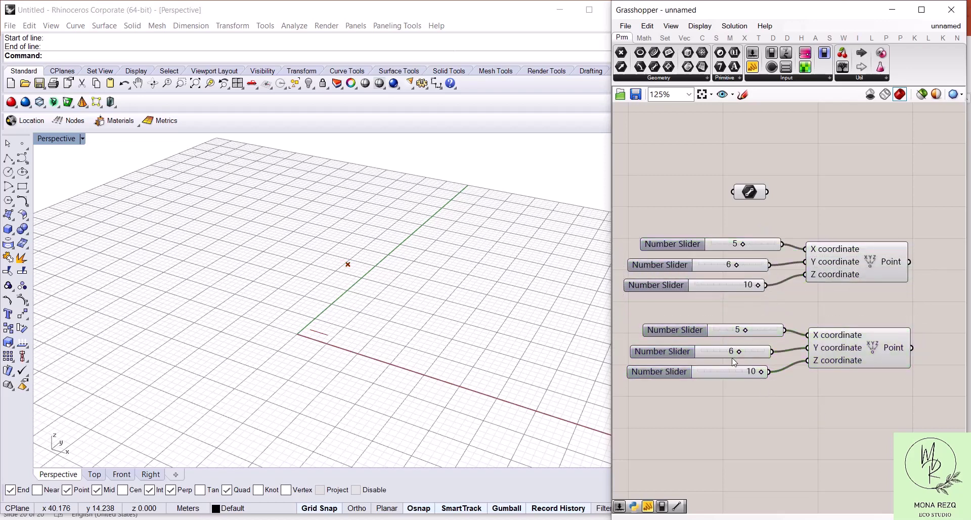
Set the duplicated sliders to 3 for X, 7 for Y and 2 for Z
{"action": "double_click", "coordinate": [755, 329]}
{"action": "type", "text": "3"}
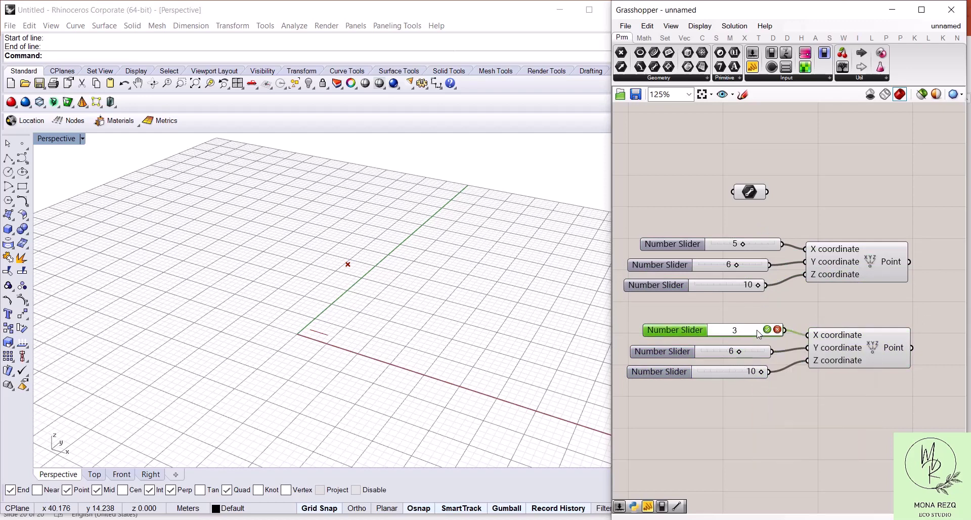
{"action": "left_click", "coordinate": [767, 329]}
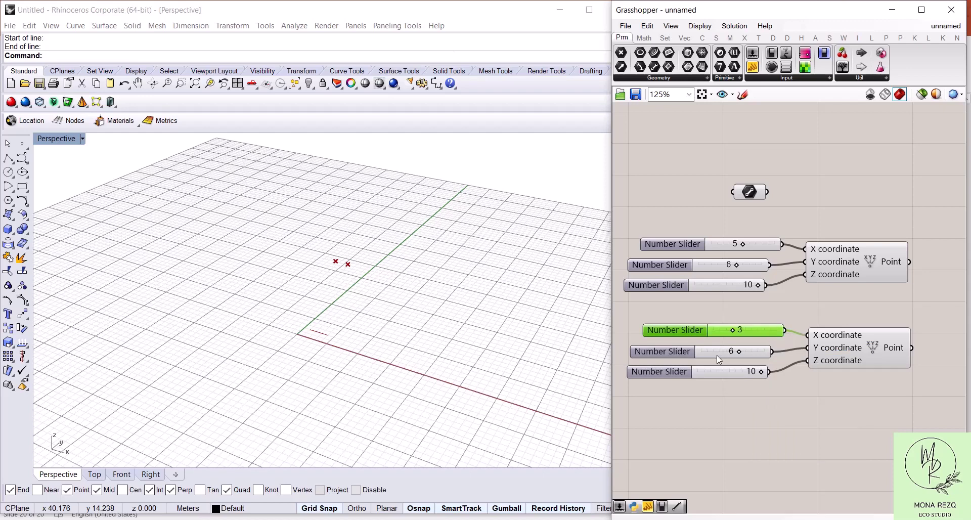
{"action": "double_click", "coordinate": [718, 352]}
{"action": "type", "text": "7"}
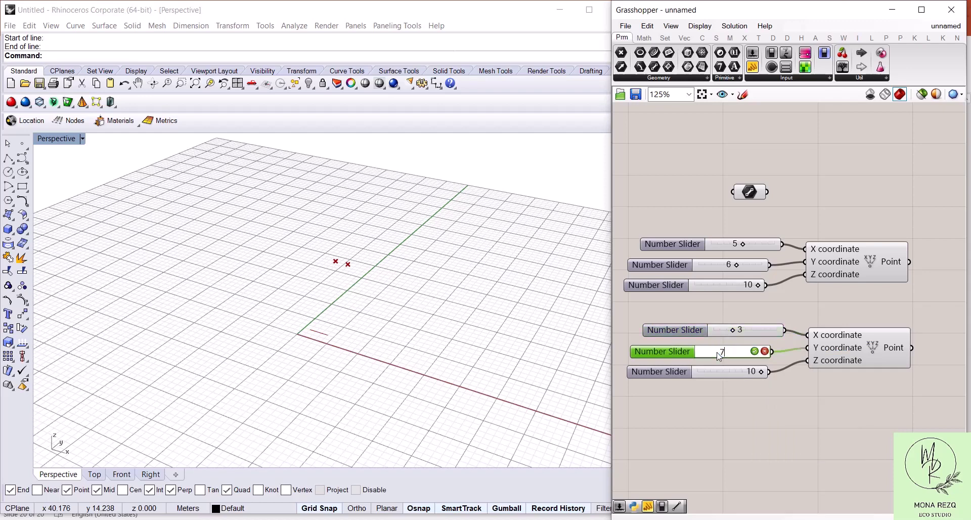
{"action": "left_click", "coordinate": [754, 351]}
{"action": "left_click", "coordinate": [736, 371]}
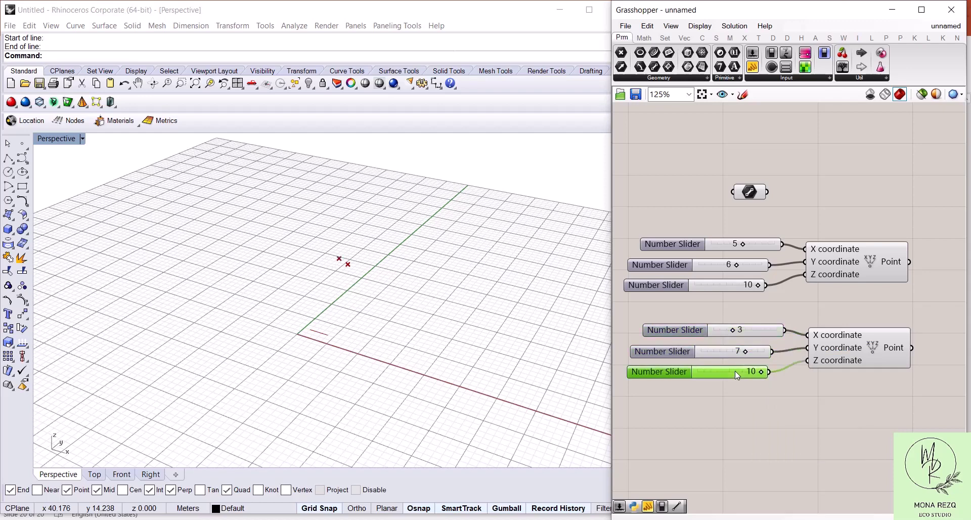
{"action": "double_click", "coordinate": [736, 372]}
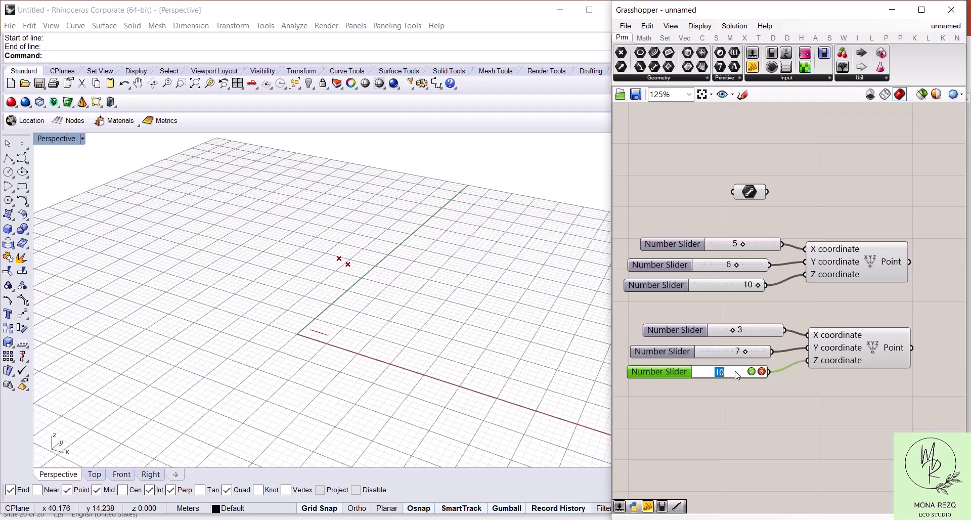
{"action": "type", "text": "2"}
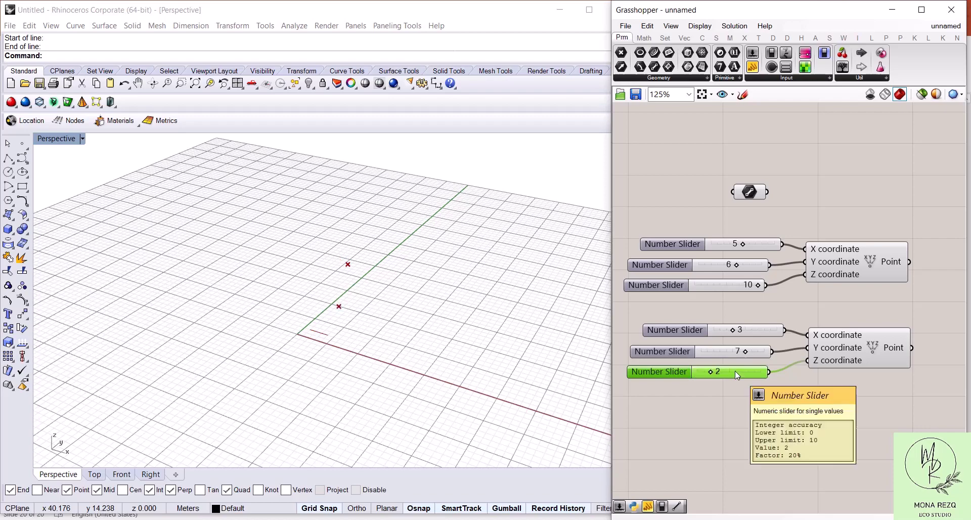
{"action": "left_click", "coordinate": [746, 422]}
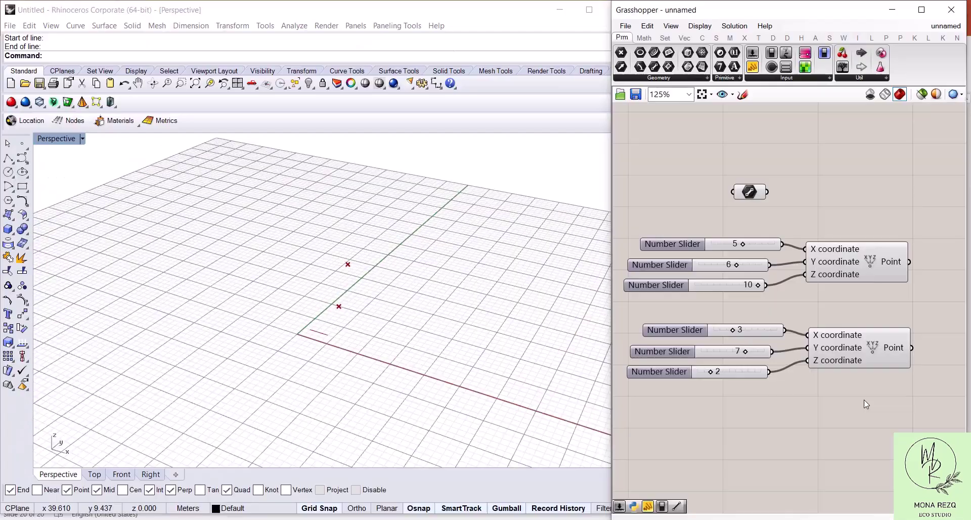
Move the Line parameter further away from the slider groups and widen the Grasshopper window
{"action": "right_click_drag", "start_coordinate": [864, 400], "coordinate": [856, 363]}
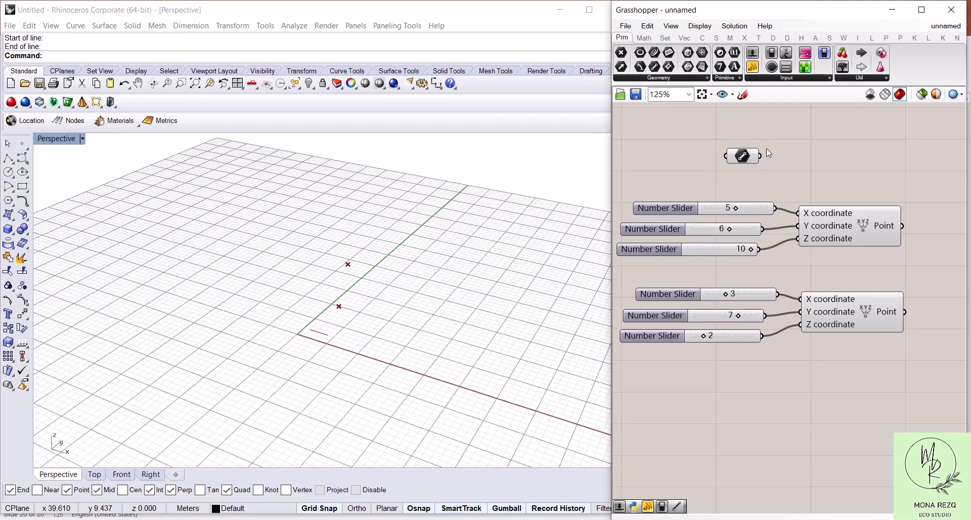
{"action": "left_click_drag", "start_coordinate": [734, 159], "coordinate": [709, 146]}
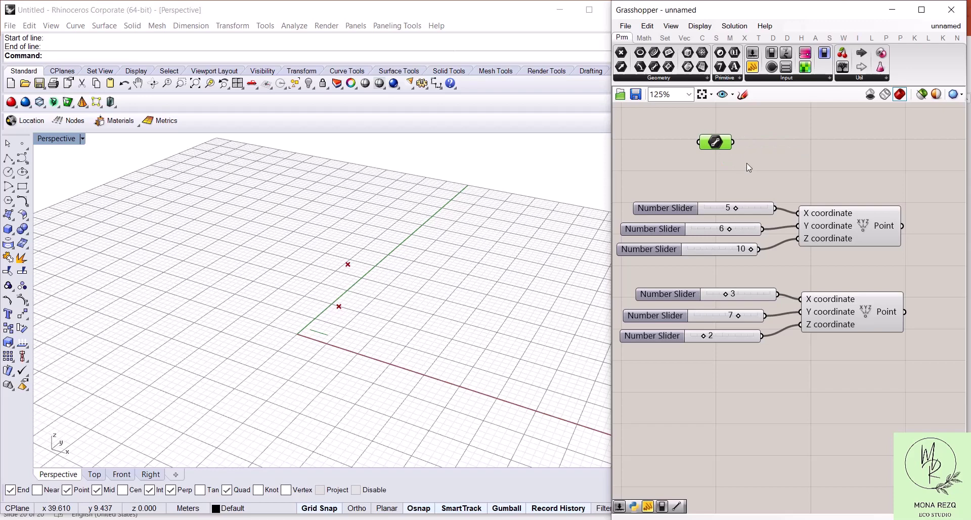
{"action": "left_click_drag", "start_coordinate": [611, 180], "coordinate": [495, 179]}
Add a Line component with Start Point and End Point inputs beside the two Construct Point components
{"action": "double_click", "coordinate": [892, 255]}
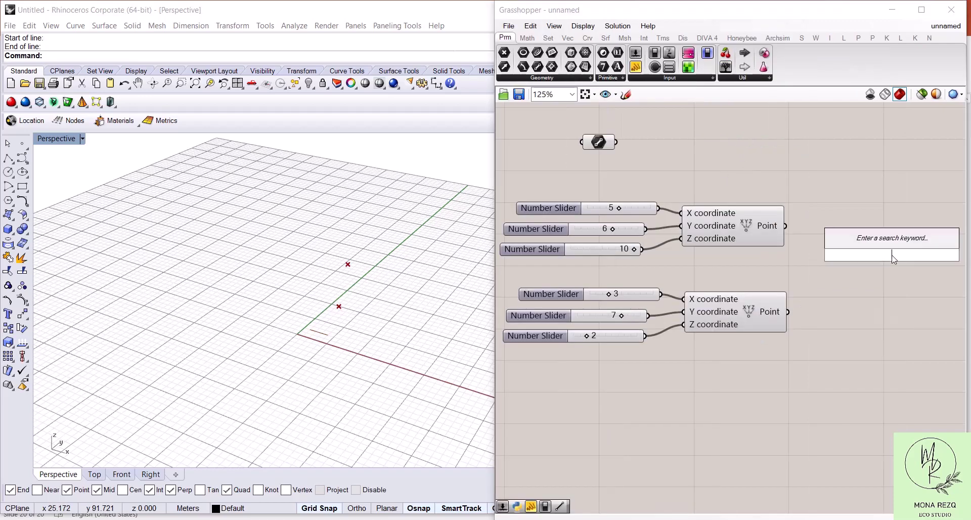
{"action": "type", "text": "line"}
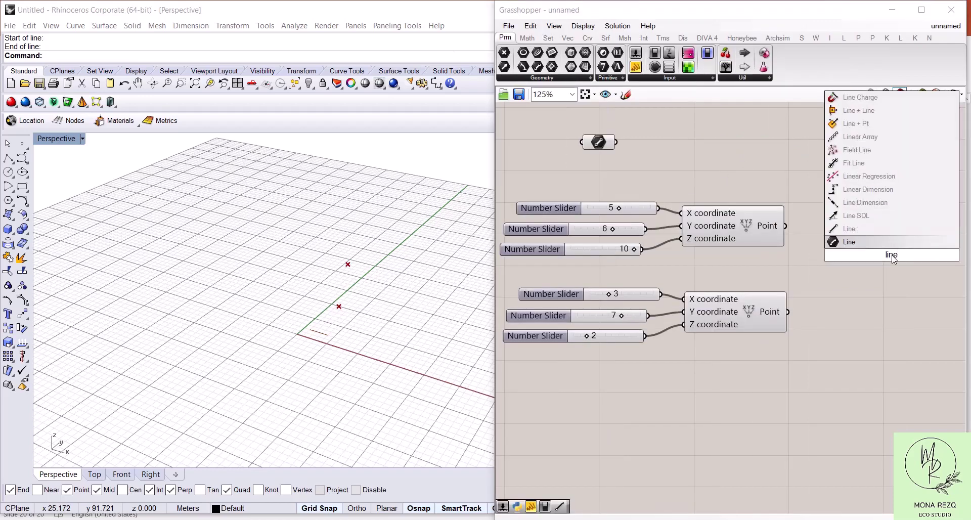
{"action": "left_click", "coordinate": [849, 230]}
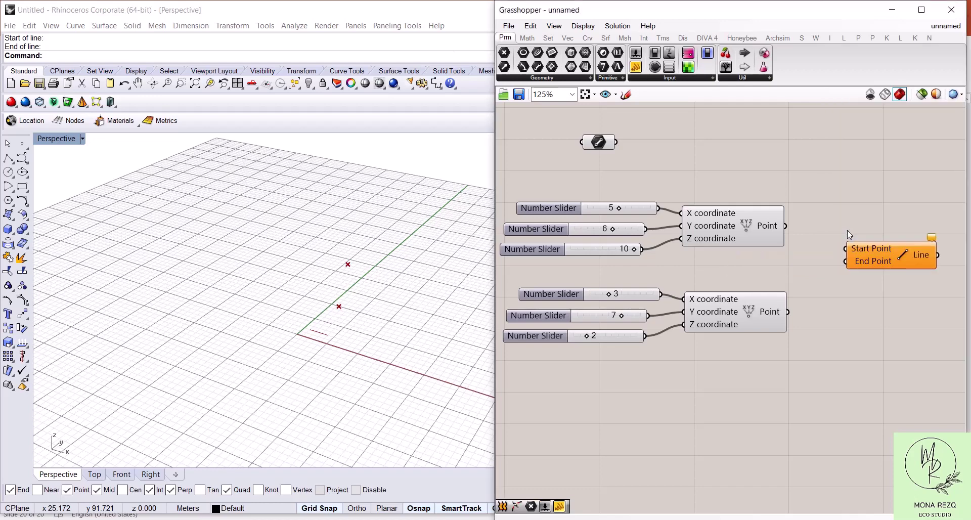
{"action": "left_click_drag", "start_coordinate": [857, 261], "coordinate": [857, 269]}
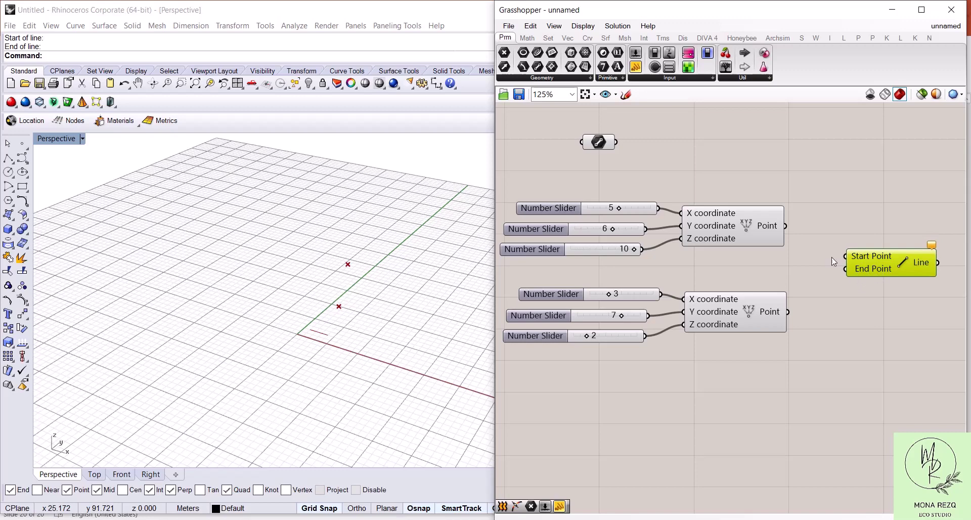
Connect the original Construct Point output to the Line's Start Point and the duplicate's output to its End Point
{"action": "left_click_drag", "start_coordinate": [786, 226], "coordinate": [845, 255]}
{"action": "left_click_drag", "start_coordinate": [788, 311], "coordinate": [845, 269]}
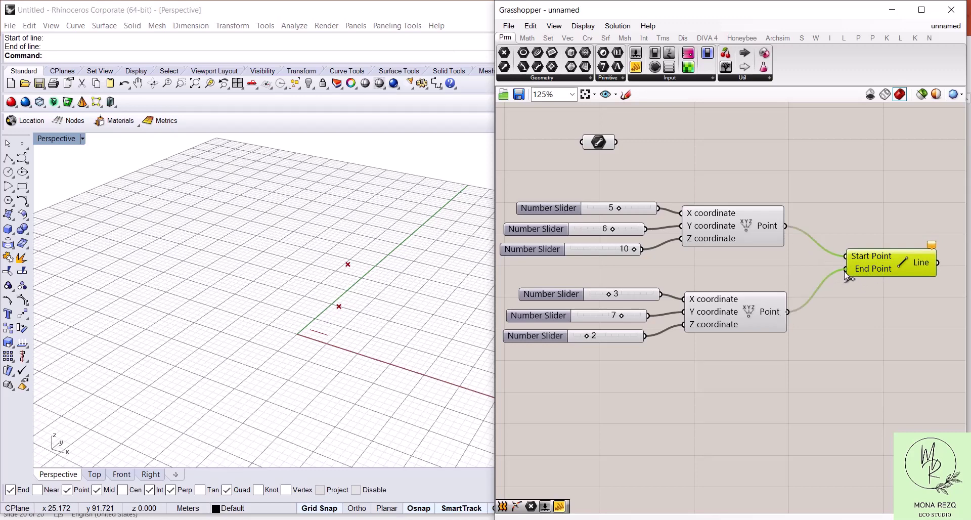
{"action": "mouse_move", "coordinate": [906, 260]}
{"action": "left_mouse_down"}
{"action": "mouse_move", "coordinate": [888, 198]}
{"action": "mouse_move", "coordinate": [893, 269]}
{"action": "left_mouse_up"}
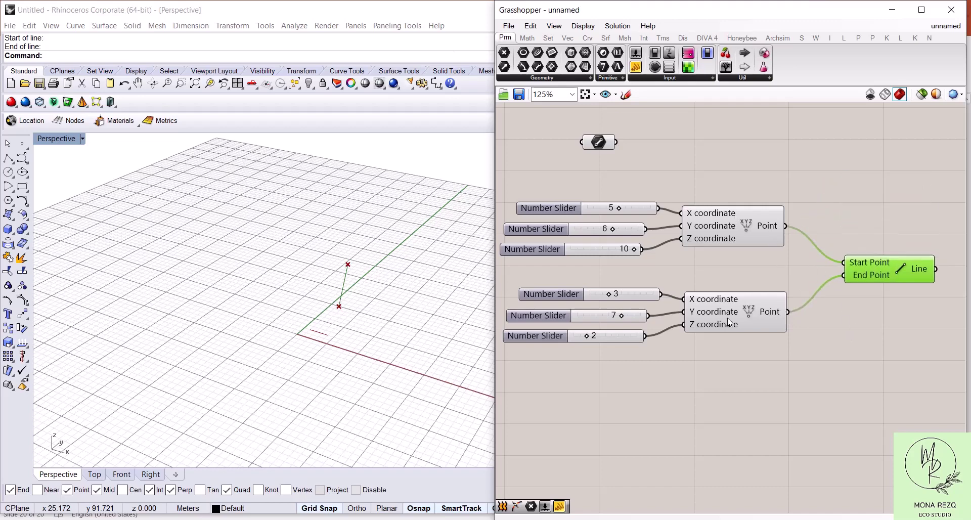
{"action": "mouse_move", "coordinate": [728, 321]}
{"action": "right_click_drag", "start_coordinate": [728, 321], "coordinate": [646, 299]}
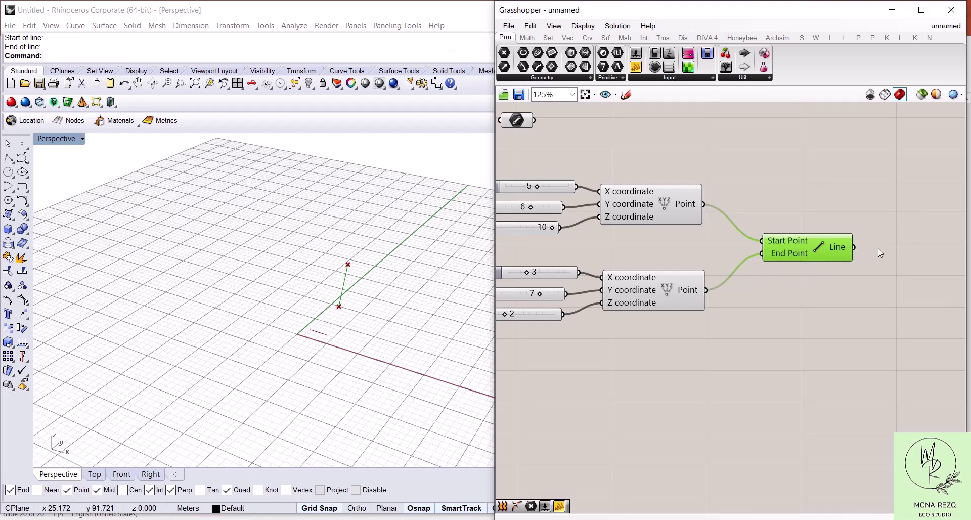
{"action": "left_click", "coordinate": [848, 325]}
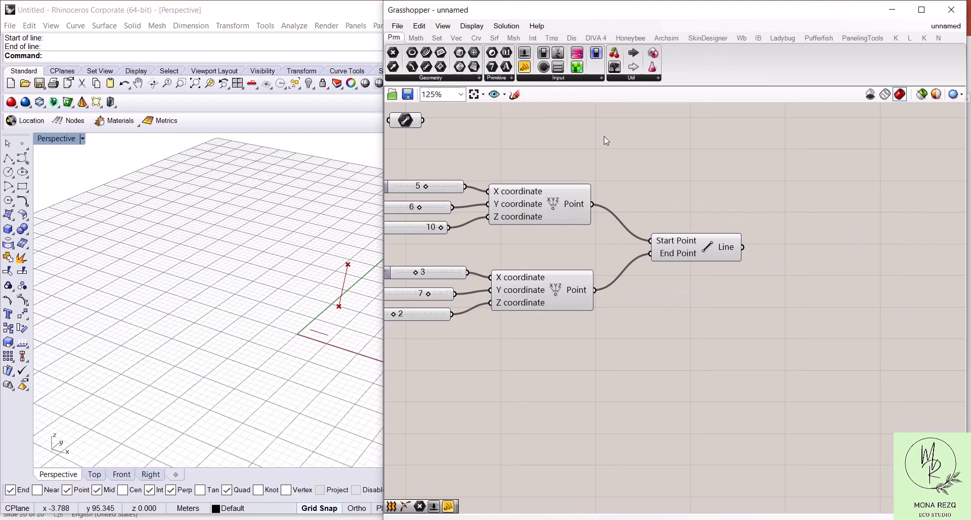
Turn off Draw Full Names and move the Line component closer to the Construct Point components
{"action": "right_click_drag", "start_coordinate": [538, 280], "coordinate": [683, 289]}
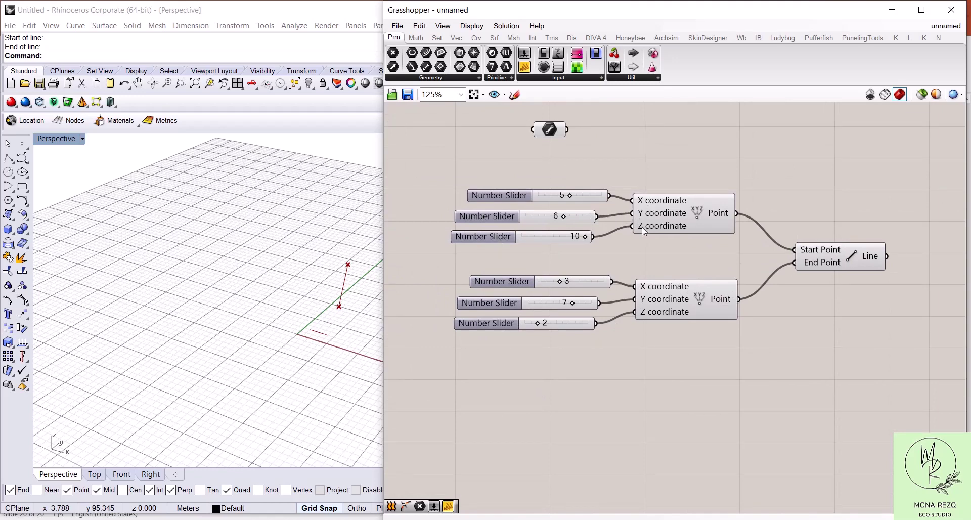
{"action": "mouse_move", "coordinate": [641, 203]}
{"action": "left_click", "coordinate": [470, 27]}
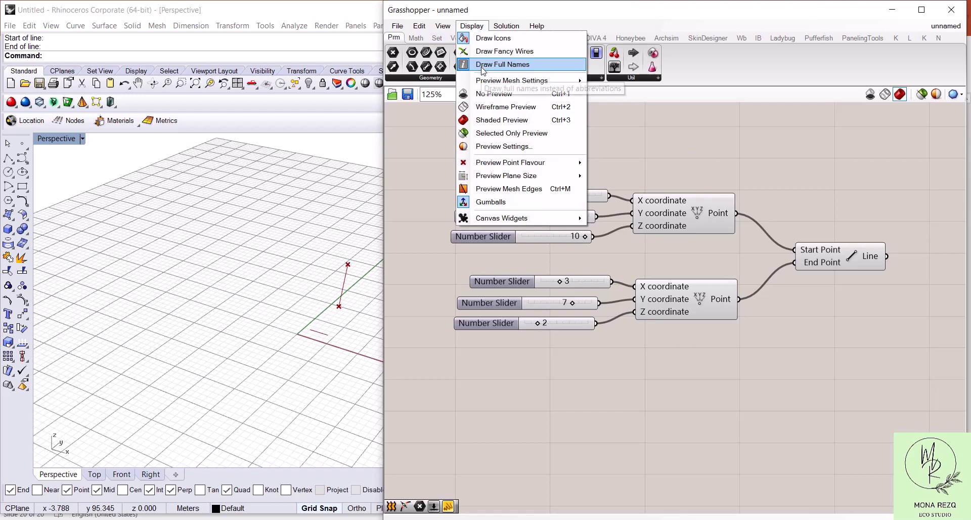
{"action": "left_click", "coordinate": [483, 64]}
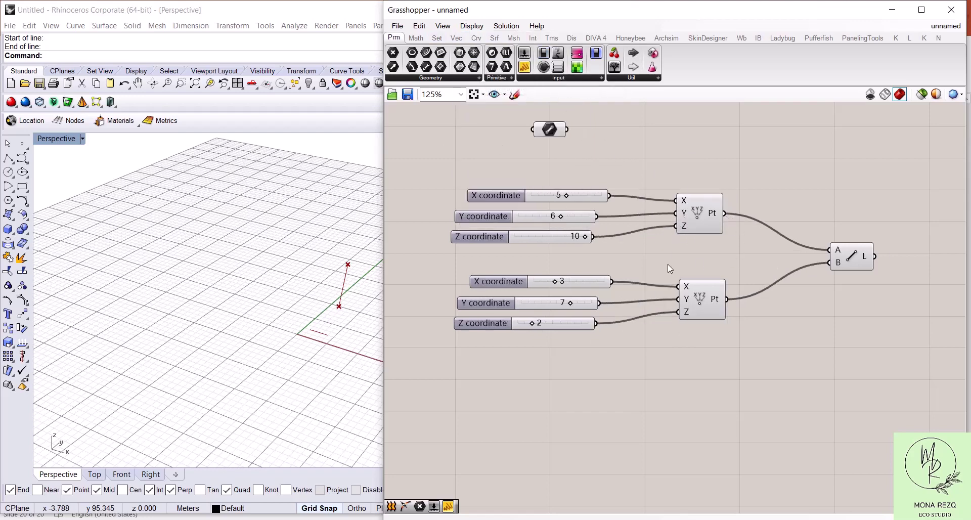
{"action": "left_click_drag", "start_coordinate": [858, 253], "coordinate": [802, 253]}
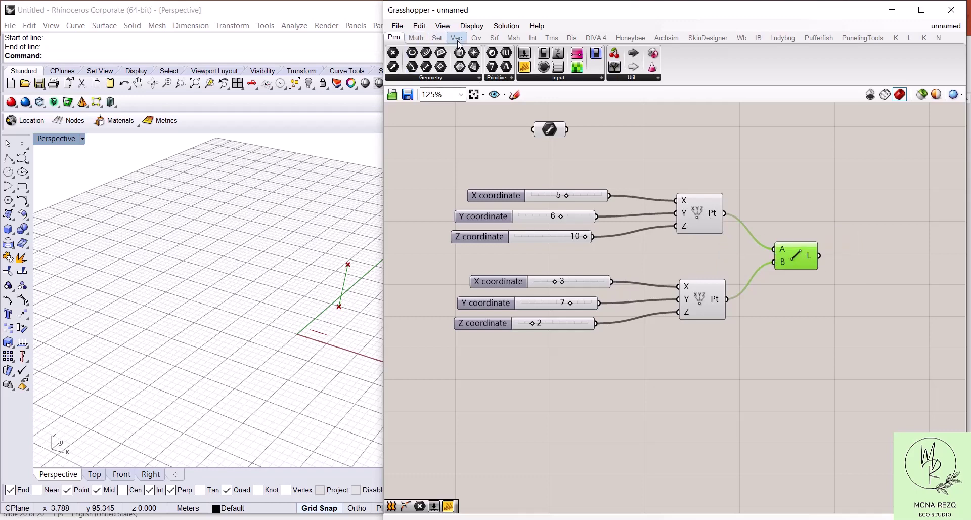
Turn Draw Full Names back on and shift the Line component away from the Construct Point components
{"action": "left_click", "coordinate": [471, 25]}
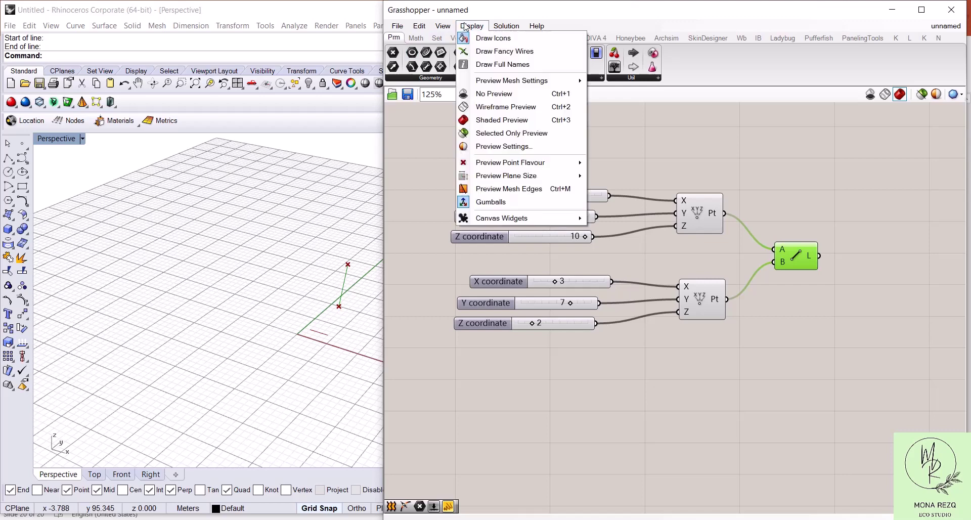
{"action": "left_click", "coordinate": [483, 66]}
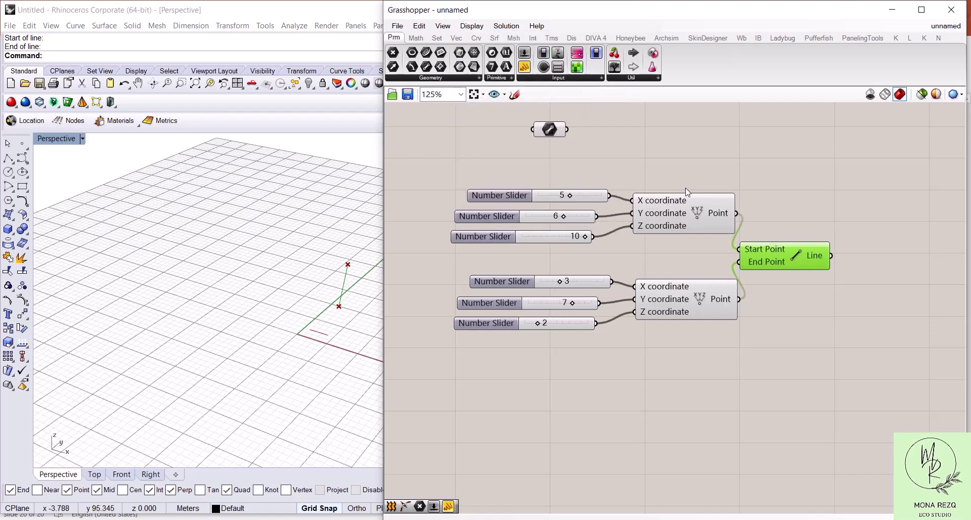
{"action": "left_click_drag", "start_coordinate": [774, 260], "coordinate": [807, 258]}
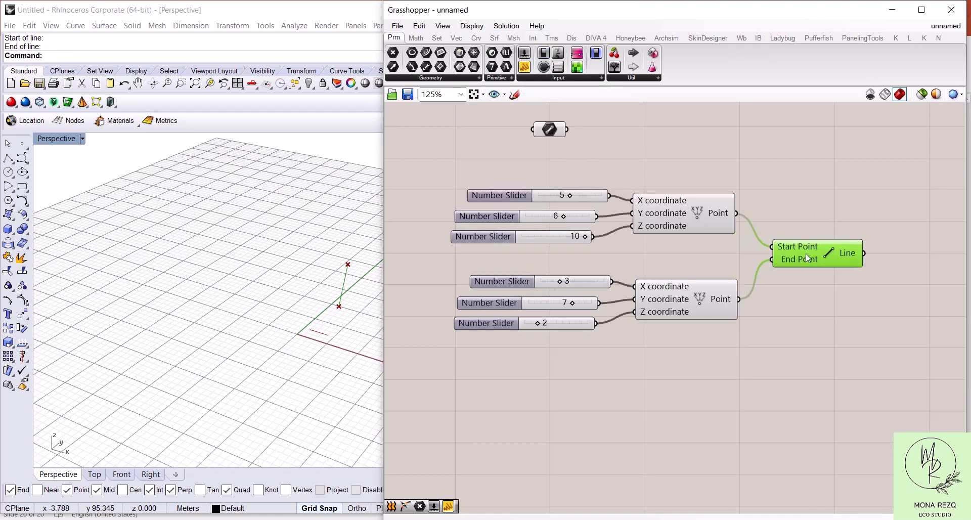
{"action": "mouse_move", "coordinate": [806, 253]}
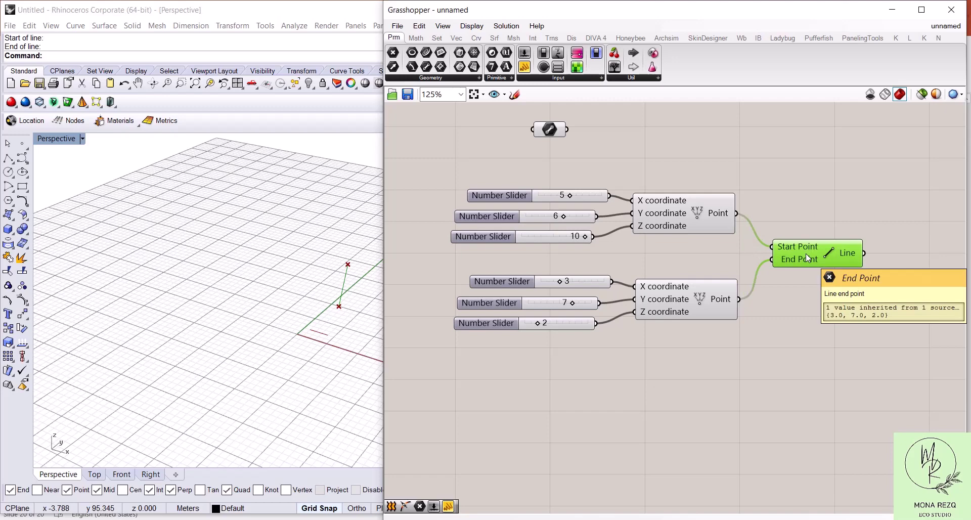
Turn off Draw Icons and Draw Full Names so the Grasshopper components display abbreviated text labels
{"action": "left_click", "coordinate": [471, 26]}
{"action": "left_click", "coordinate": [493, 38]}
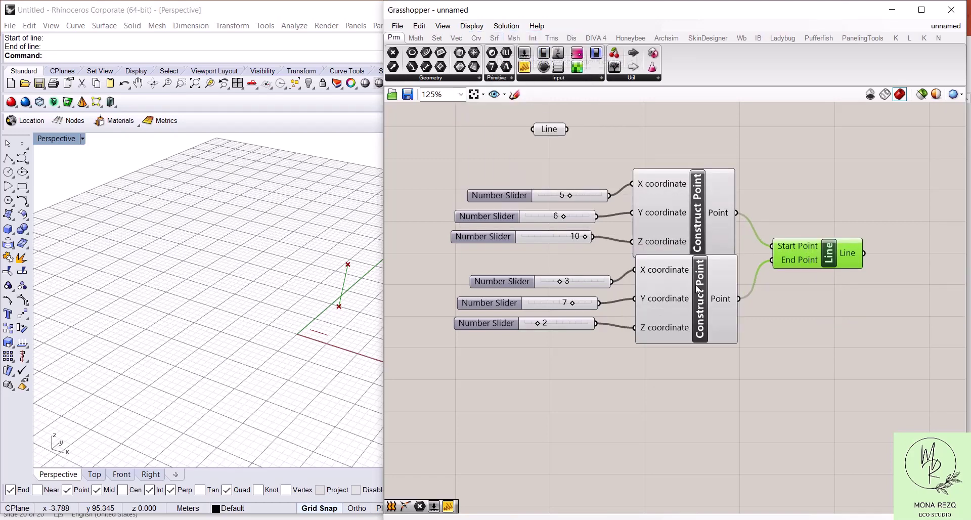
{"action": "left_click", "coordinate": [471, 26]}
{"action": "left_click", "coordinate": [485, 59]}
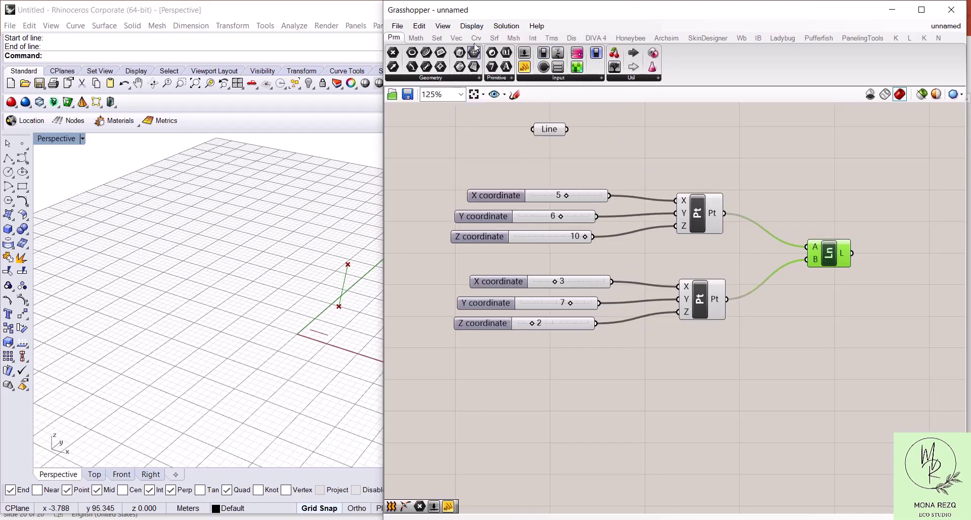
{"action": "left_click", "coordinate": [473, 26]}
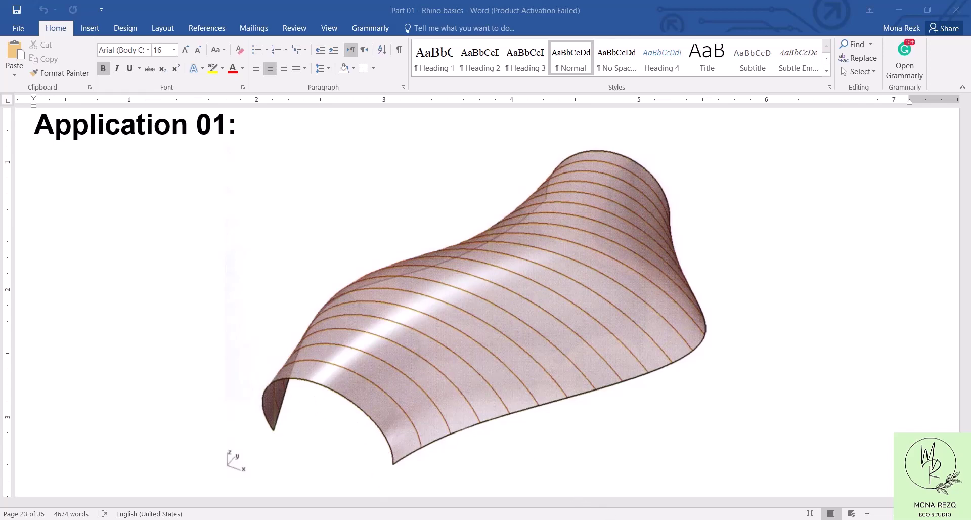
Switch from Word to Rhino, select the two freeform curves in the Perspective view and clear the selection
{"action": "mouse_move", "coordinate": [640, 519]}
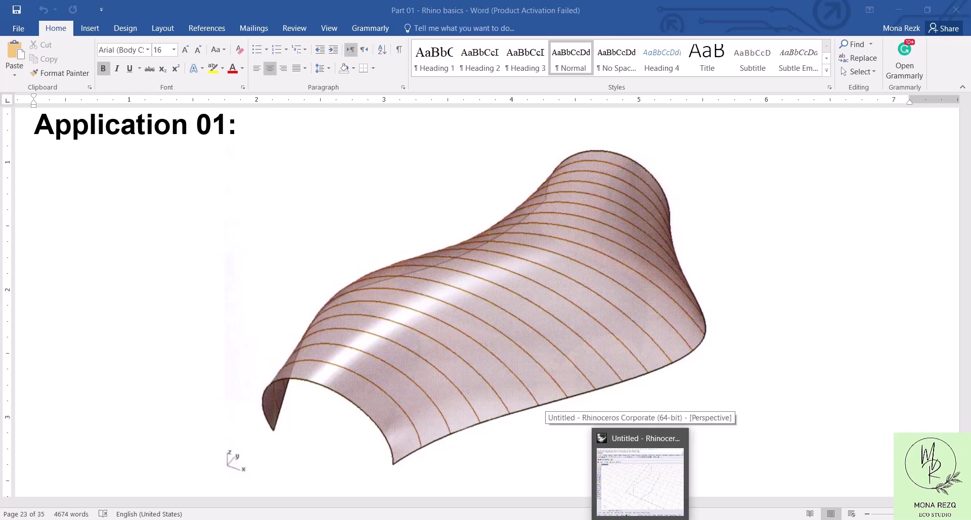
{"action": "left_click", "coordinate": [640, 480]}
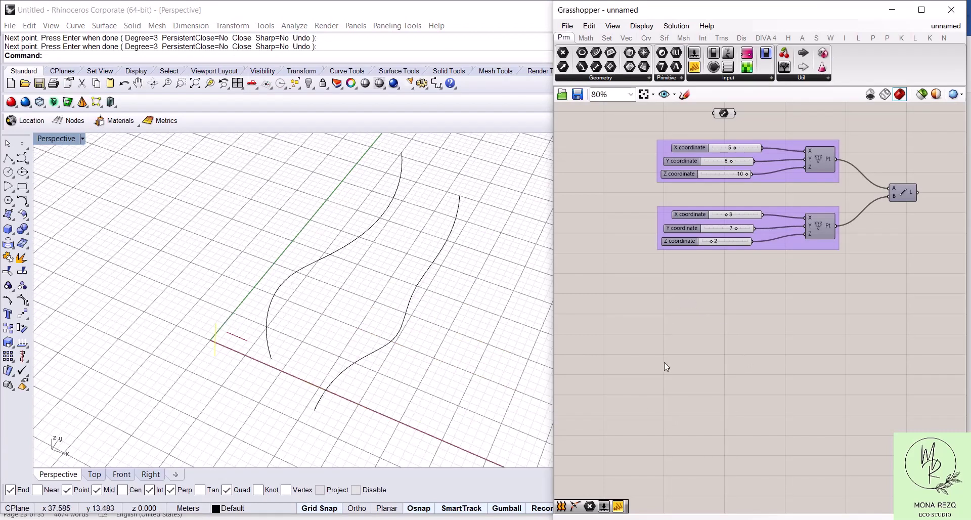
{"action": "left_click_drag", "start_coordinate": [446, 310], "coordinate": [362, 229]}
{"action": "left_click", "coordinate": [458, 330]}
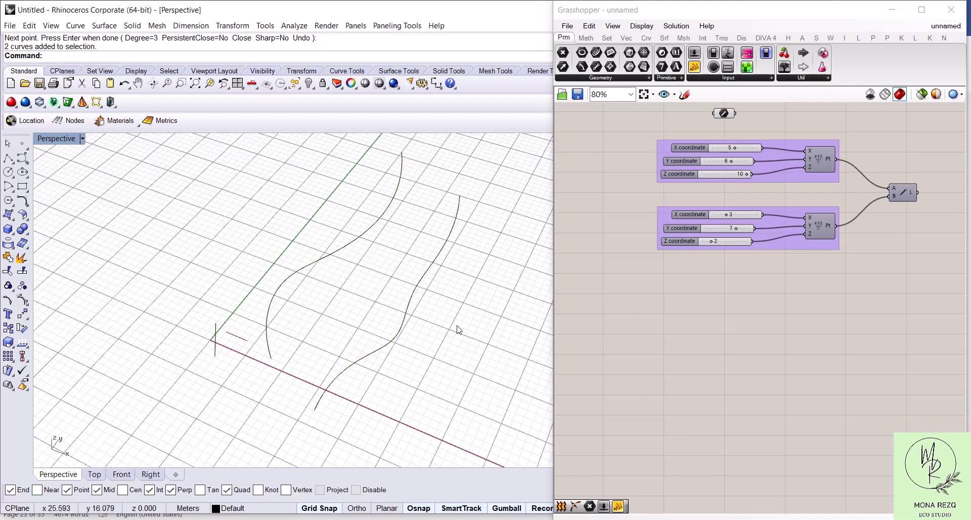
Add a Curve parameter to the Grasshopper canvas and position it below the grouped point components
{"action": "double_click", "coordinate": [665, 333]}
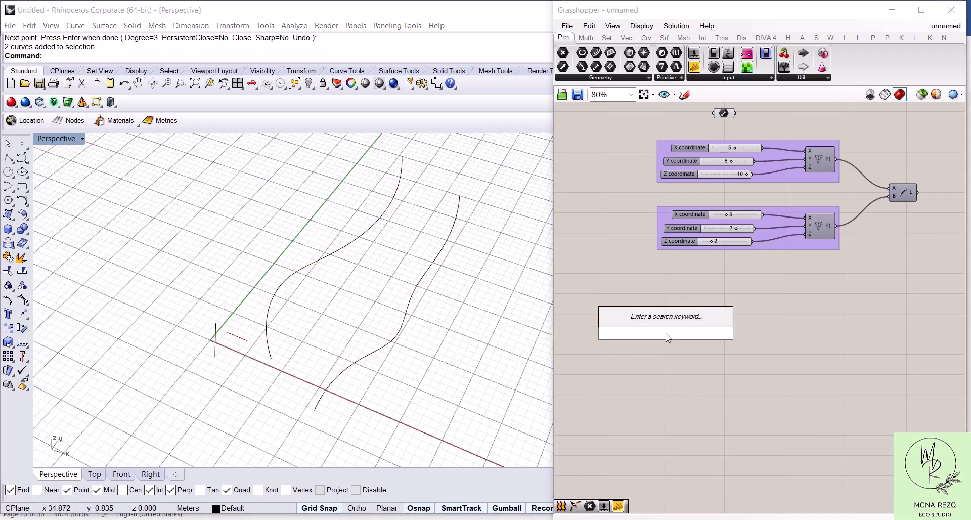
{"action": "type", "text": "curve"}
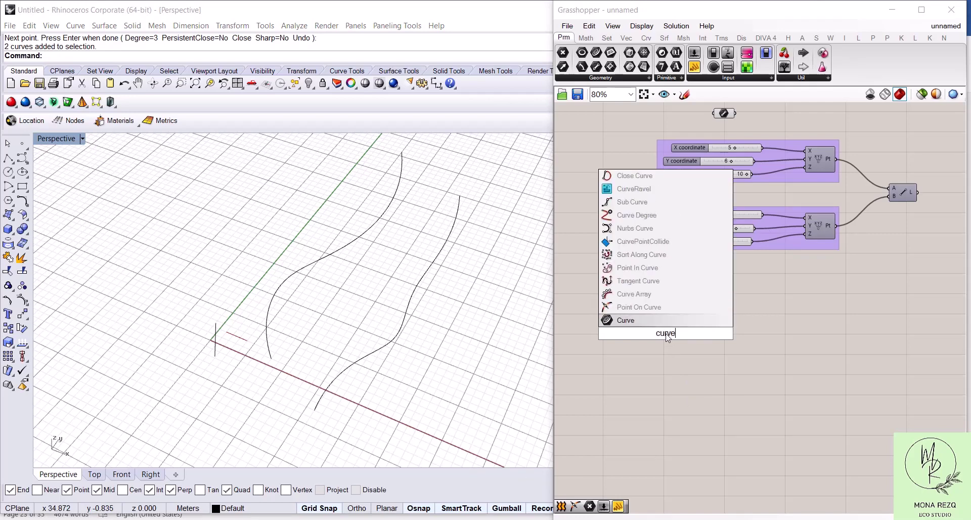
{"action": "left_click", "coordinate": [630, 320]}
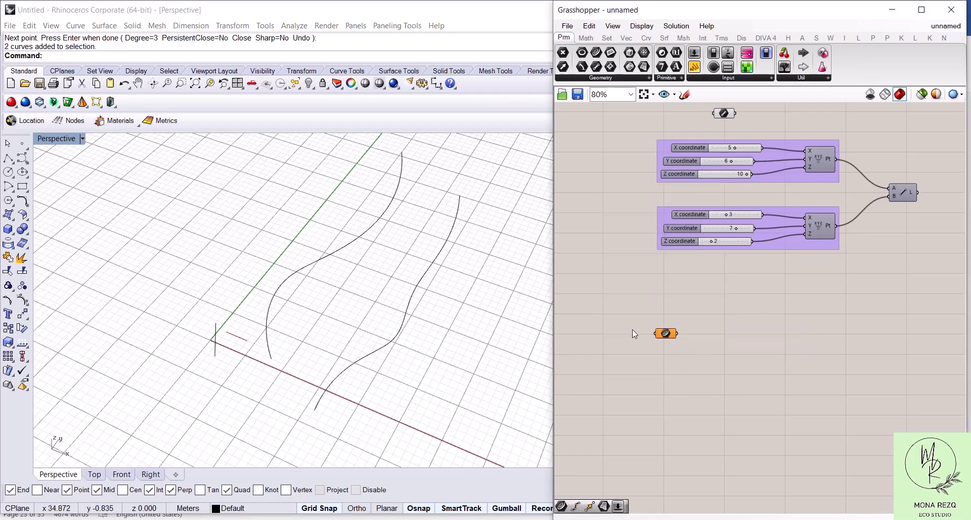
{"action": "scroll", "coordinate": [637, 326], "scroll_direction": "up", "scroll_amount": 5}
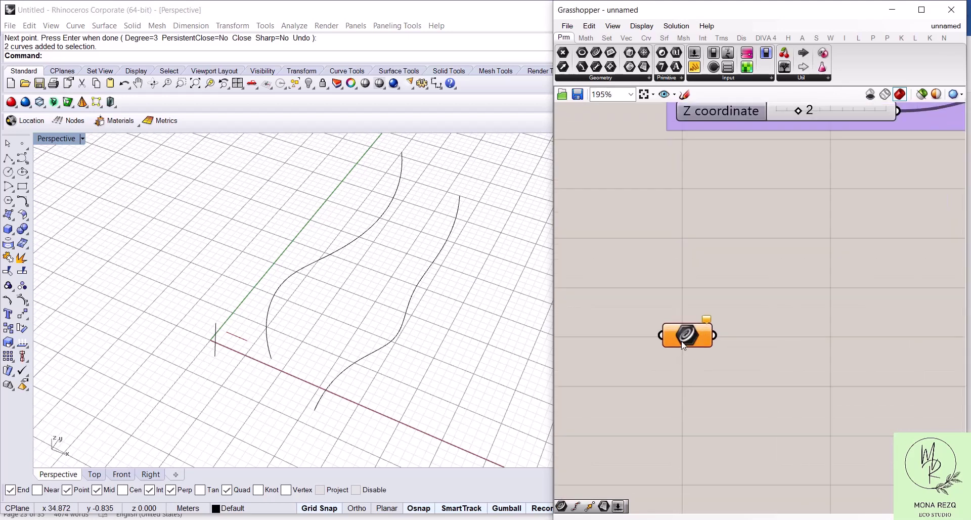
{"action": "left_click", "coordinate": [699, 305]}
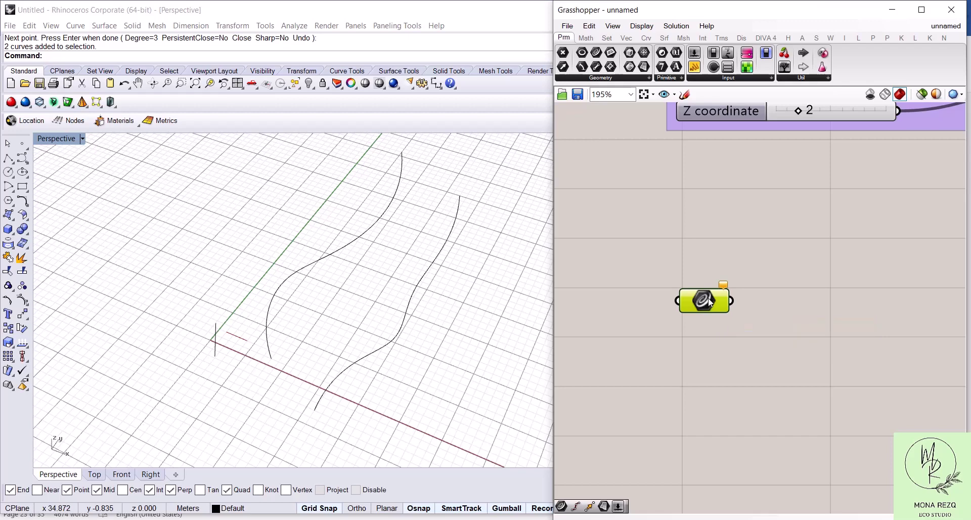
{"action": "left_click_drag", "start_coordinate": [711, 304], "coordinate": [715, 262]}
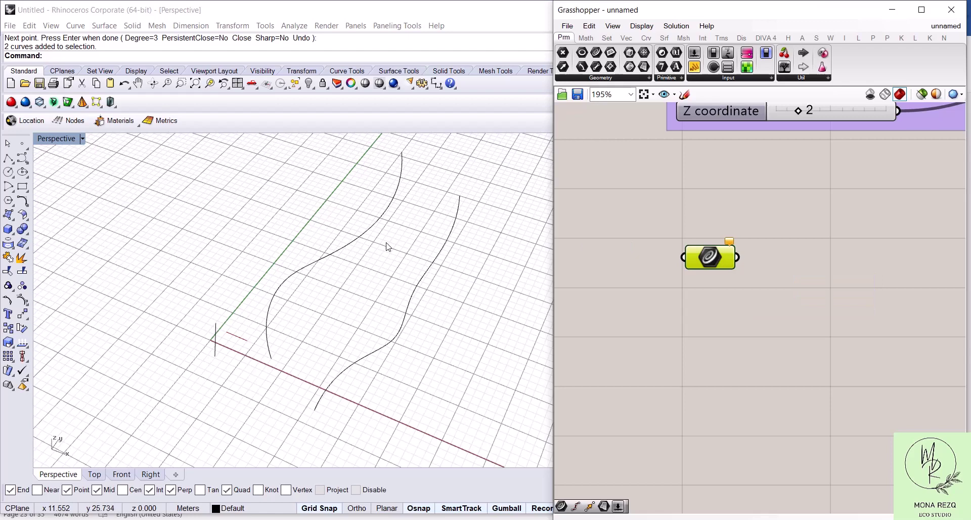
Reference the Rhino curve nearer the green axis in the Curve parameter and move the parameter up
{"action": "left_click", "coordinate": [349, 241]}
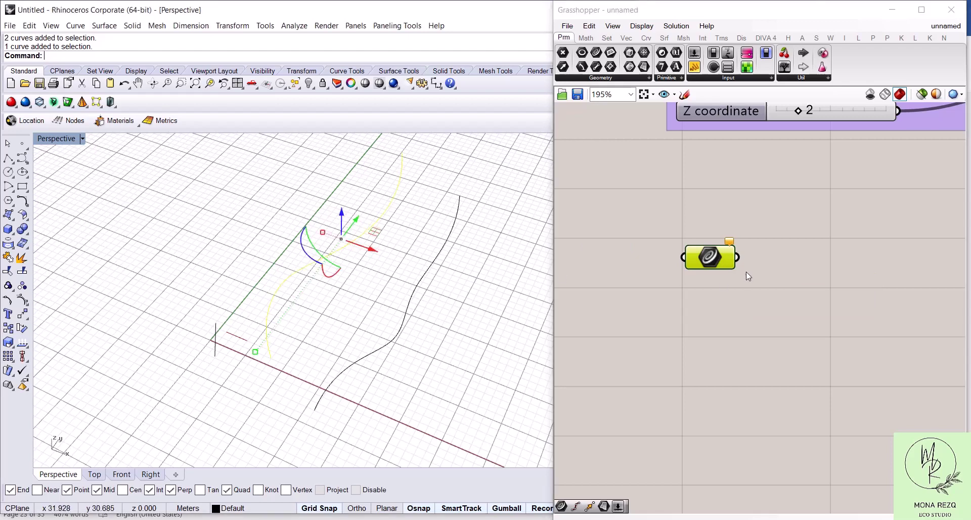
{"action": "right_click", "coordinate": [715, 259]}
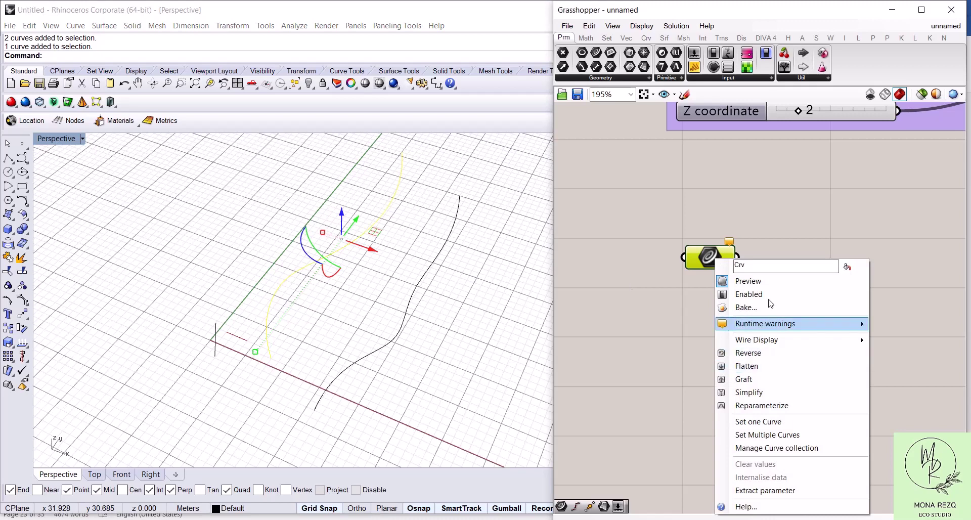
{"action": "left_click", "coordinate": [764, 421]}
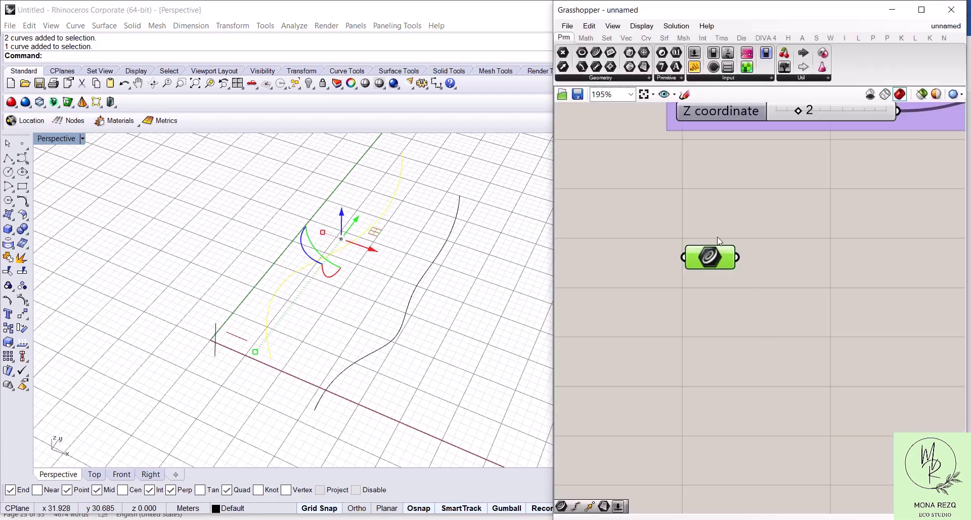
{"action": "left_click_drag", "start_coordinate": [718, 241], "coordinate": [707, 205]}
{"action": "left_click", "coordinate": [702, 301]}
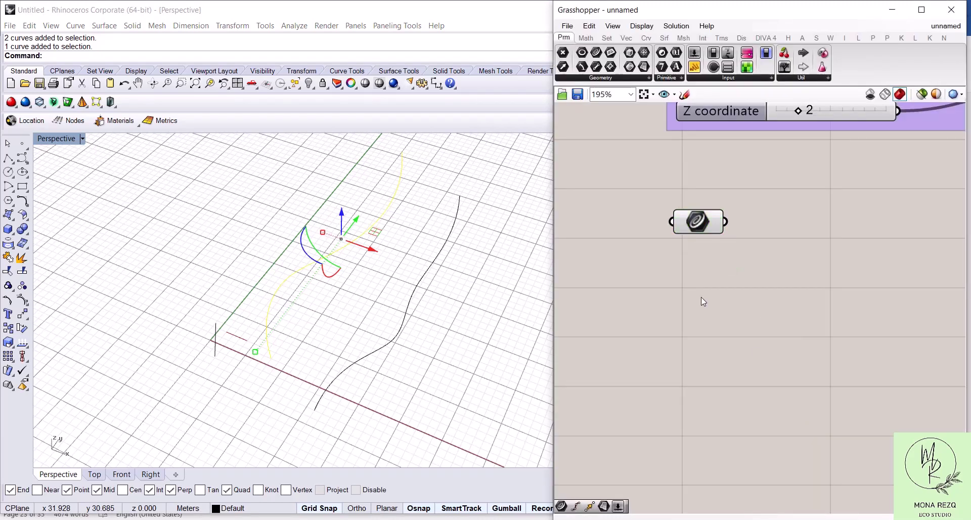
Add a second Curve parameter below the first one
{"action": "double_click", "coordinate": [701, 302]}
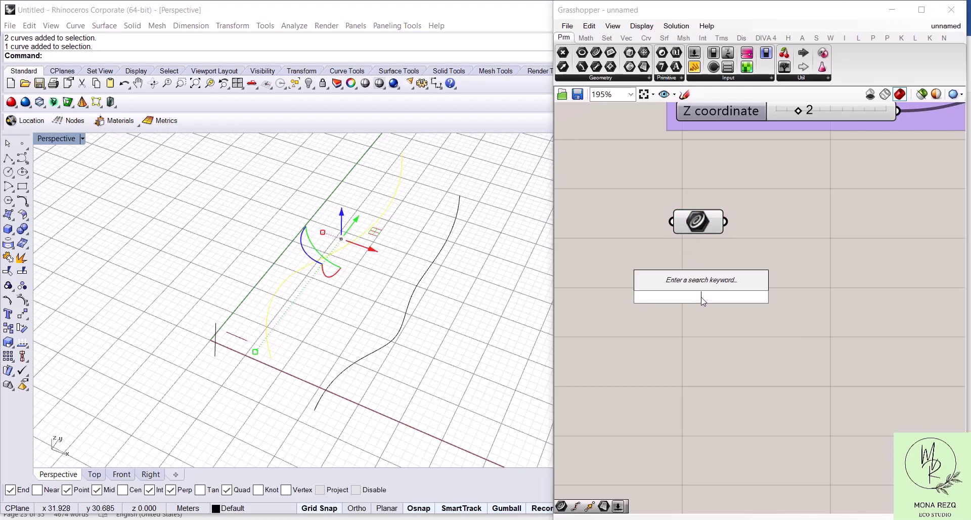
{"action": "type", "text": "curve"}
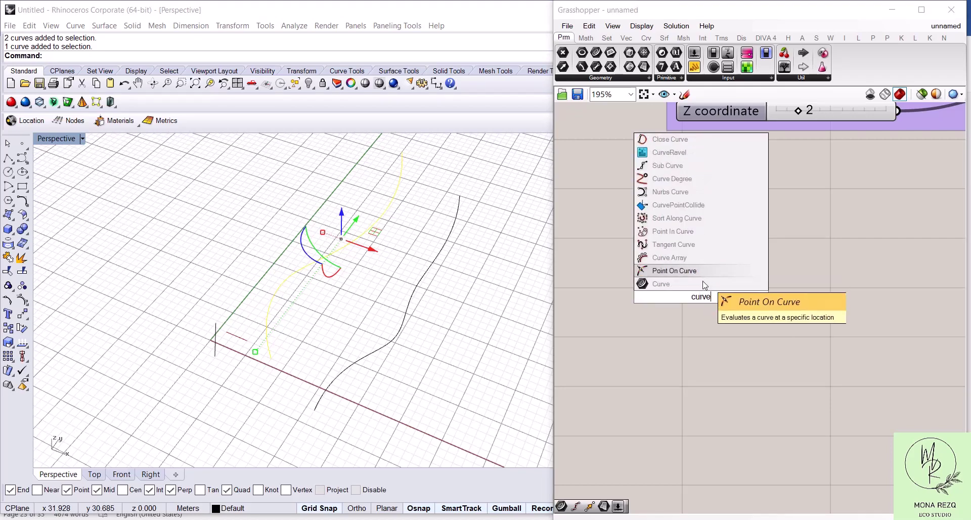
{"action": "key", "text": "Return"}
{"action": "right_click", "coordinate": [698, 299]}
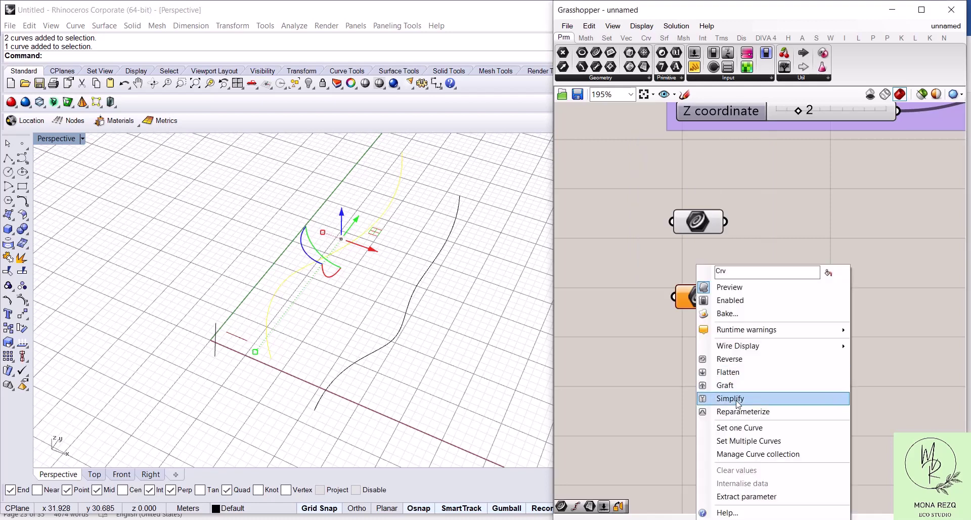
Reference the other Rhino curve in the lower Curve parameter and roughly align the two parameters
{"action": "left_click", "coordinate": [460, 295]}
{"action": "left_click_drag", "start_coordinate": [460, 296], "coordinate": [411, 257]}
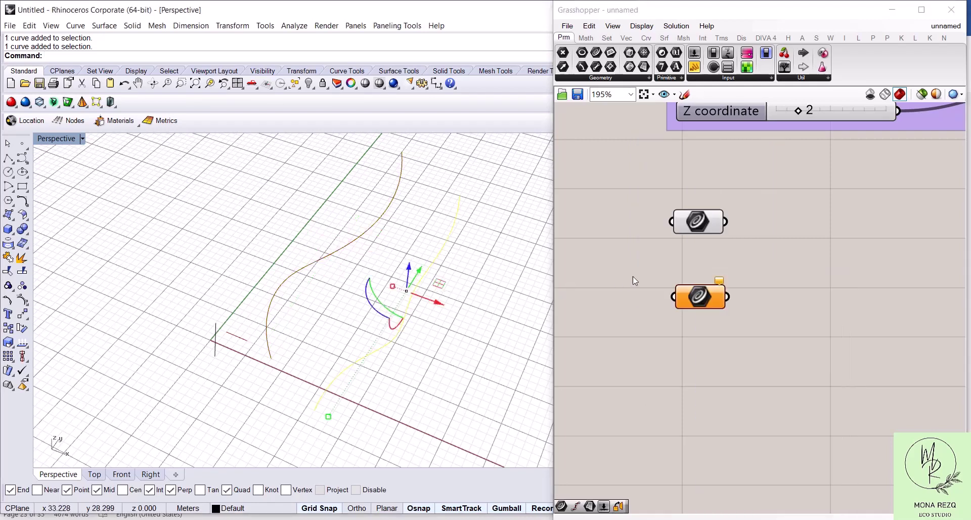
{"action": "right_click", "coordinate": [707, 299]}
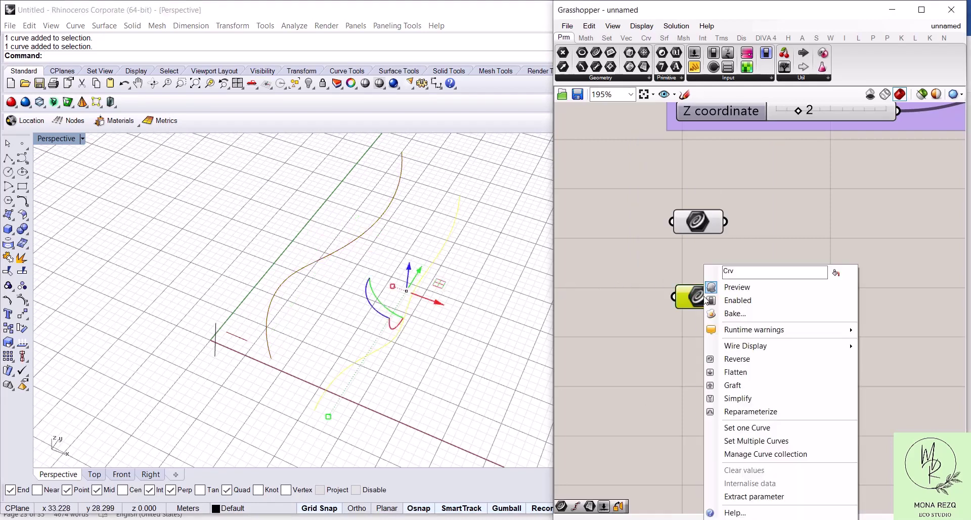
{"action": "left_click", "coordinate": [745, 428]}
{"action": "left_click_drag", "start_coordinate": [691, 229], "coordinate": [700, 224]}
{"action": "left_click_drag", "start_coordinate": [696, 303], "coordinate": [699, 305]}
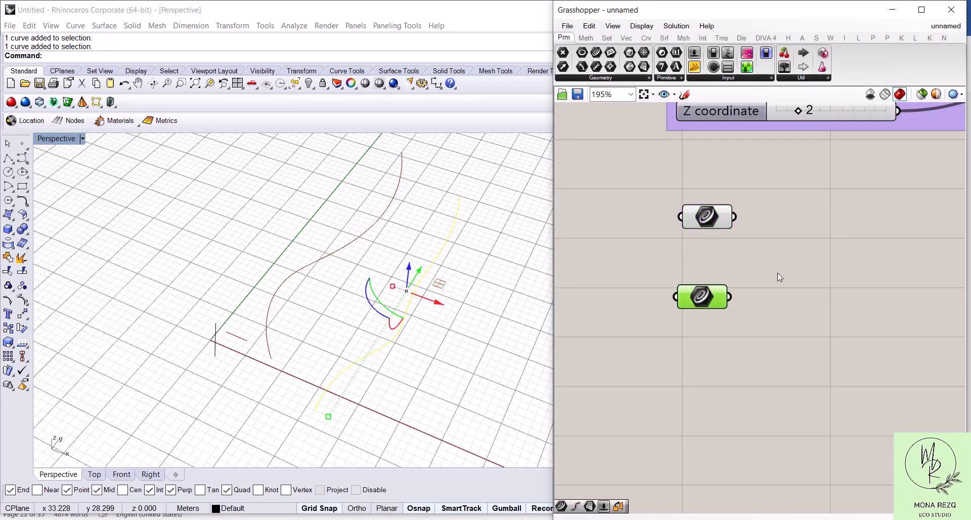
Hide both original Rhino curves and select the lower Curve parameter to check its referenced curve
{"action": "left_click", "coordinate": [795, 280]}
{"action": "left_click_drag", "start_coordinate": [483, 339], "coordinate": [334, 223]}
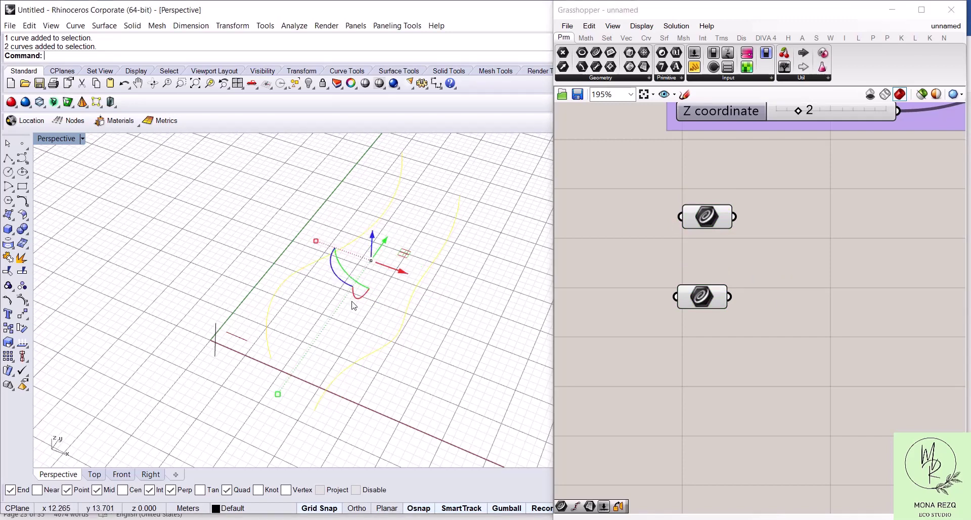
{"action": "left_click", "coordinate": [309, 84]}
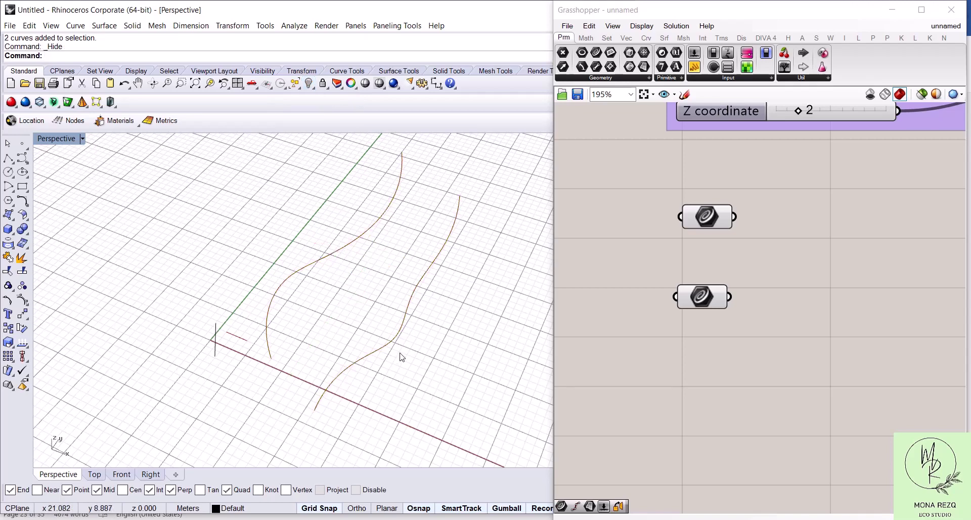
{"action": "left_click_drag", "start_coordinate": [702, 298], "coordinate": [702, 294]}
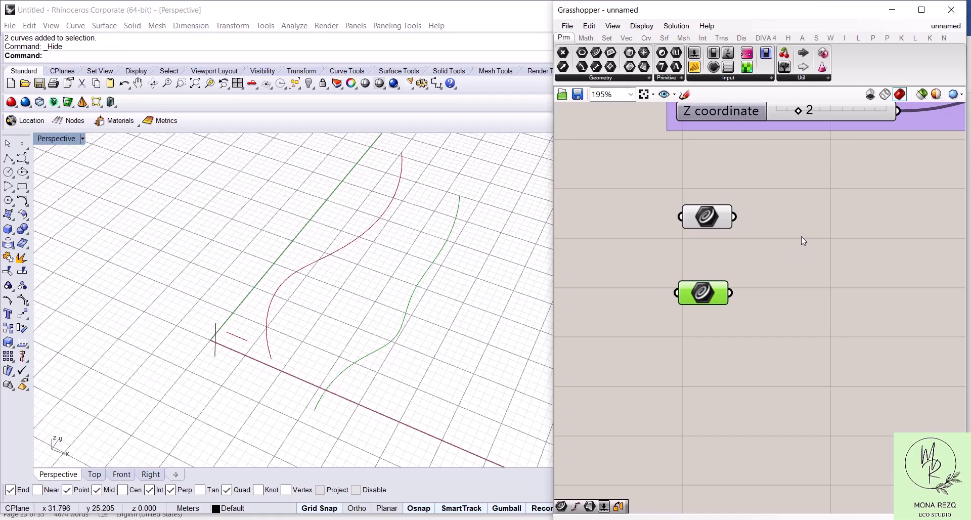
Add a Divide Curve component beside the upper Curve parameter
{"action": "double_click", "coordinate": [824, 250]}
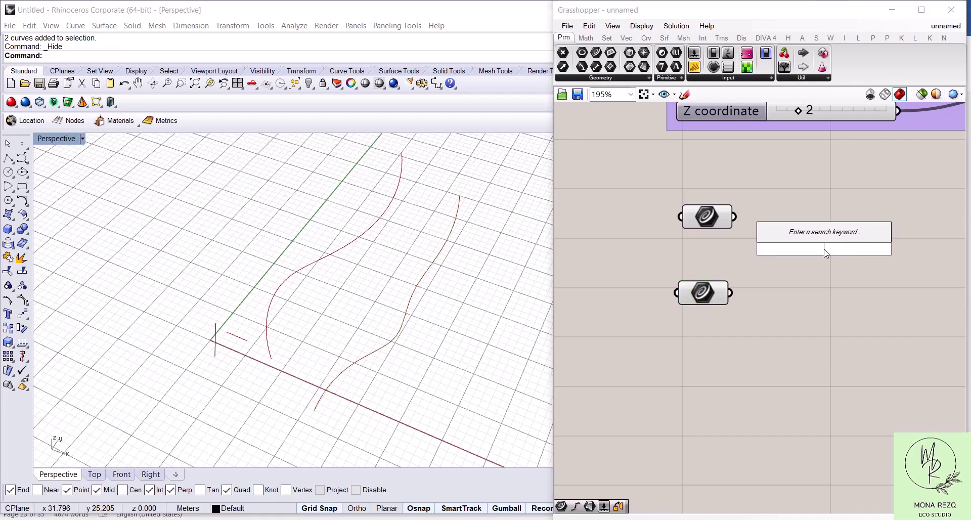
{"action": "type", "text": "divid"}
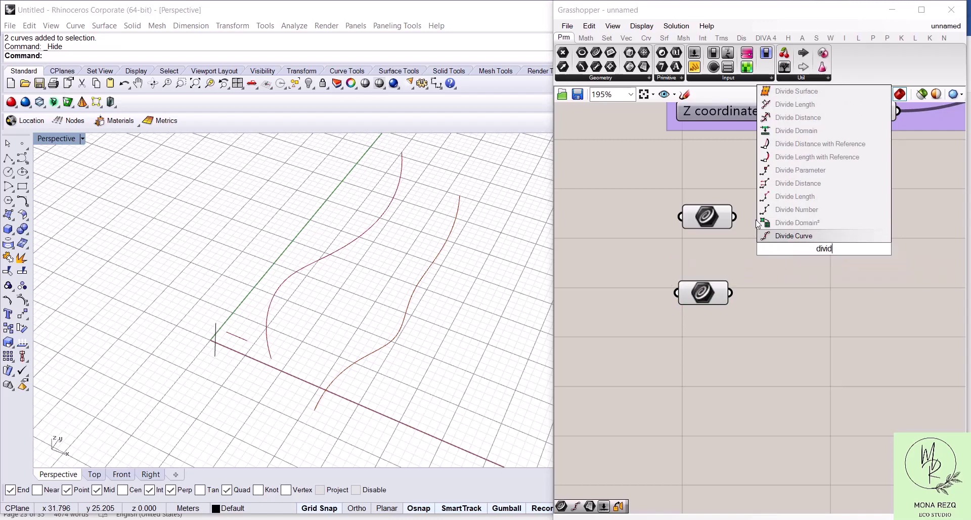
{"action": "left_click", "coordinate": [797, 236]}
{"action": "left_click_drag", "start_coordinate": [790, 235], "coordinate": [820, 211]}
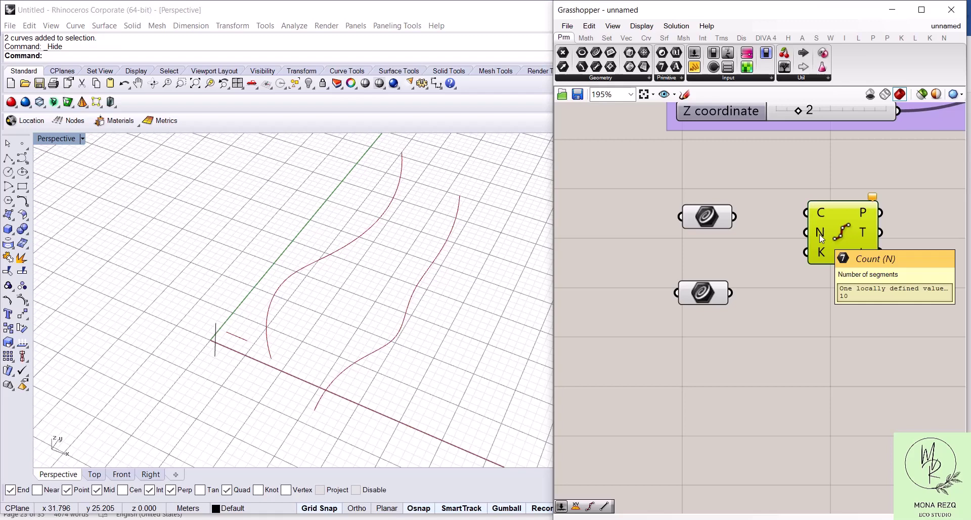
{"action": "left_click", "coordinate": [843, 352]}
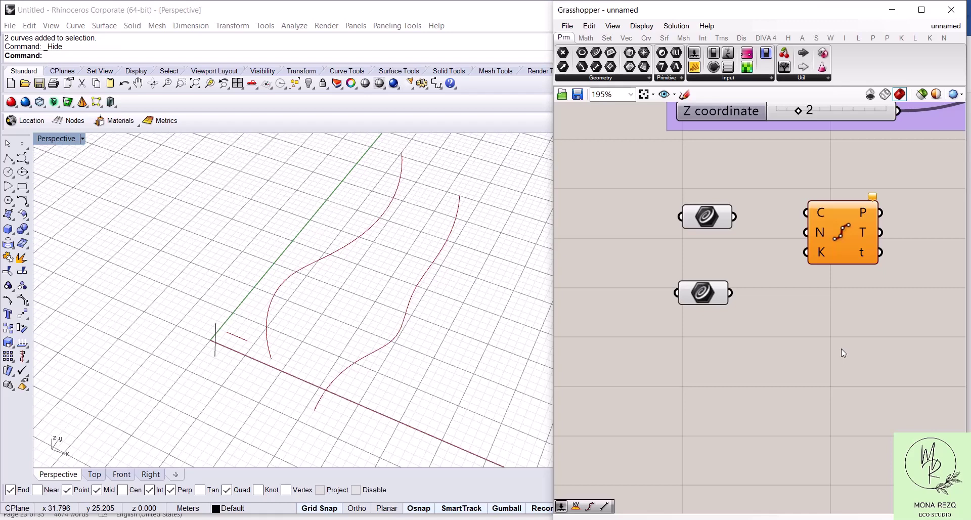
Add a second Divide Curve component and place it below the first one
{"action": "double_click", "coordinate": [808, 329]}
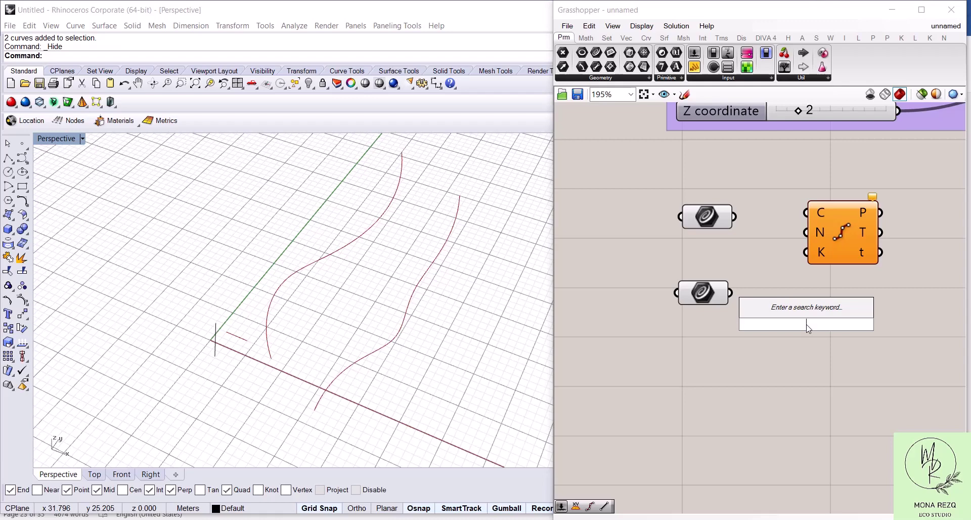
{"action": "type", "text": "divide"}
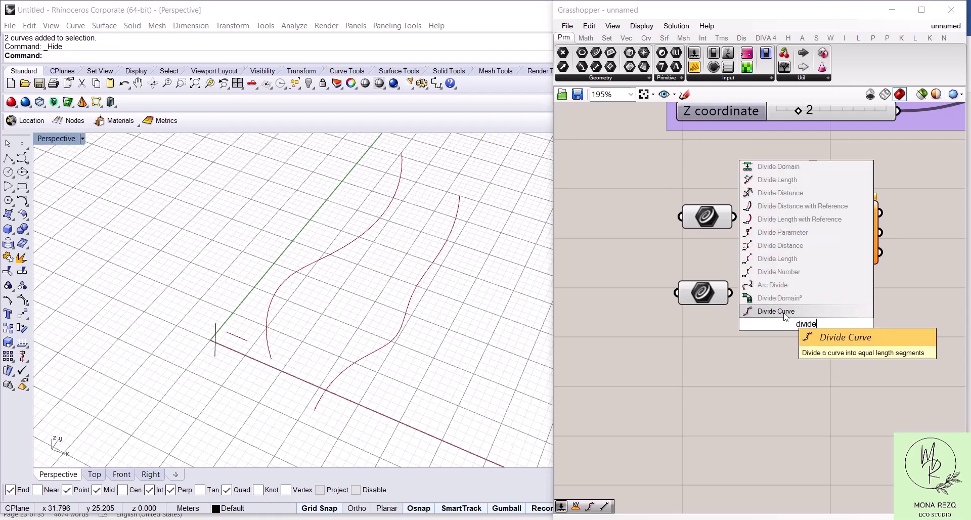
{"action": "left_click", "coordinate": [785, 313]}
{"action": "left_click_drag", "start_coordinate": [808, 319], "coordinate": [842, 342]}
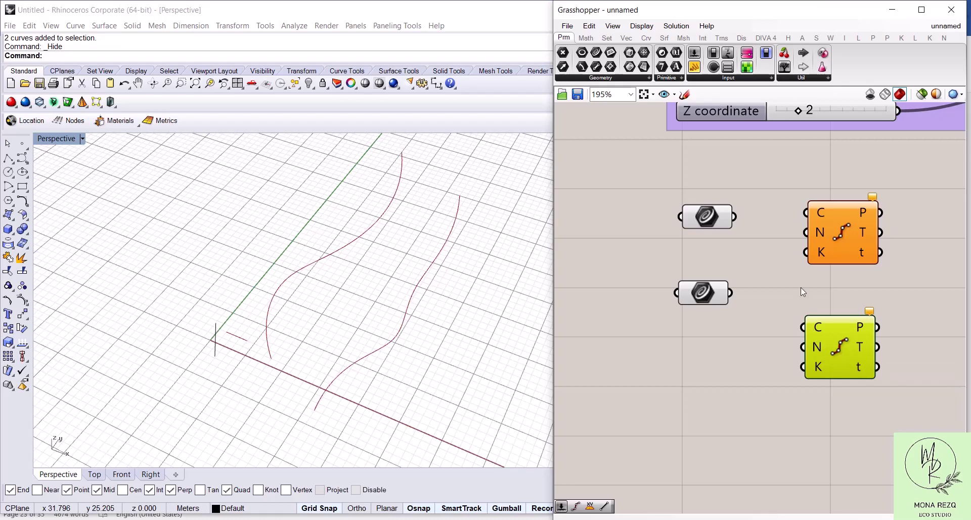
Connect the upper Curve parameter to the upper Divide Curve's C input and move that component farther from the parameter
{"action": "left_click_drag", "start_coordinate": [735, 218], "coordinate": [796, 208]}
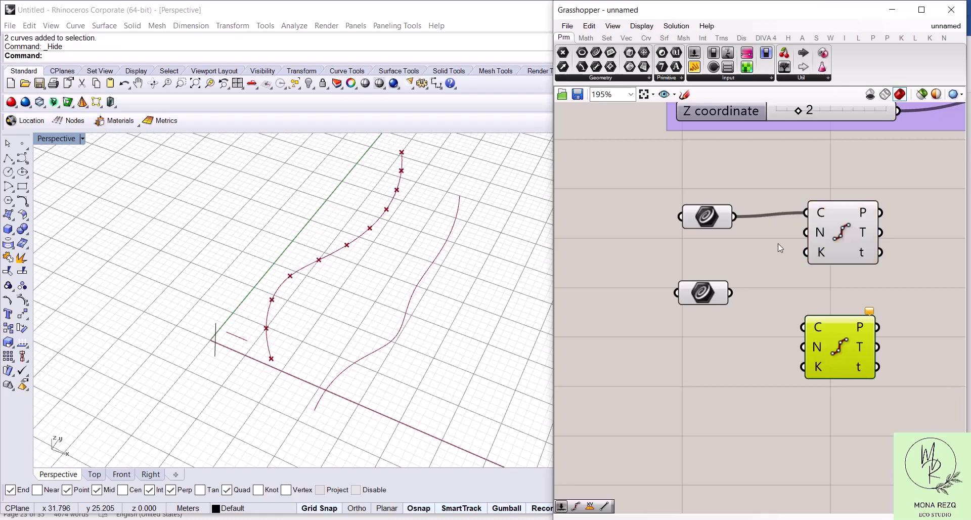
{"action": "left_click_drag", "start_coordinate": [845, 230], "coordinate": [869, 237]}
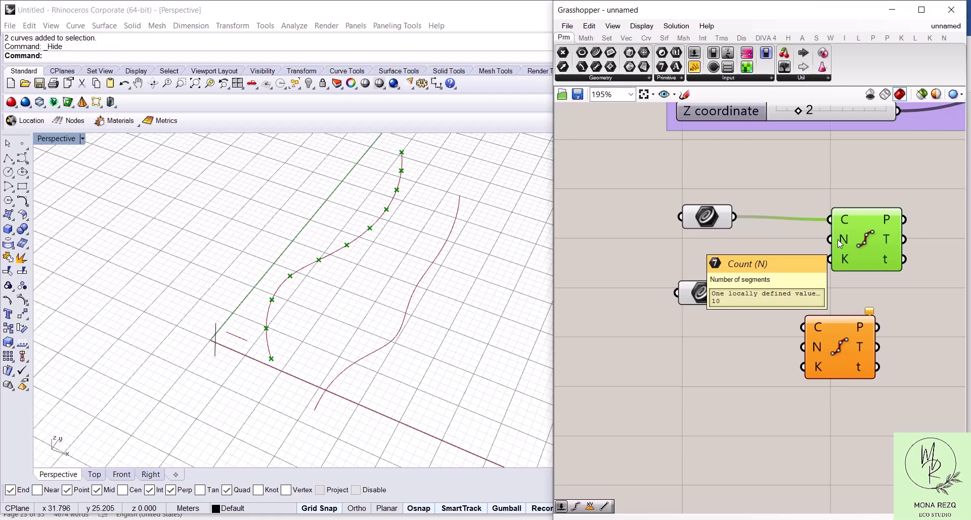
Add a number slider set to 11 and connect it to the upper Divide Curve's N input
{"action": "double_click", "coordinate": [781, 244]}
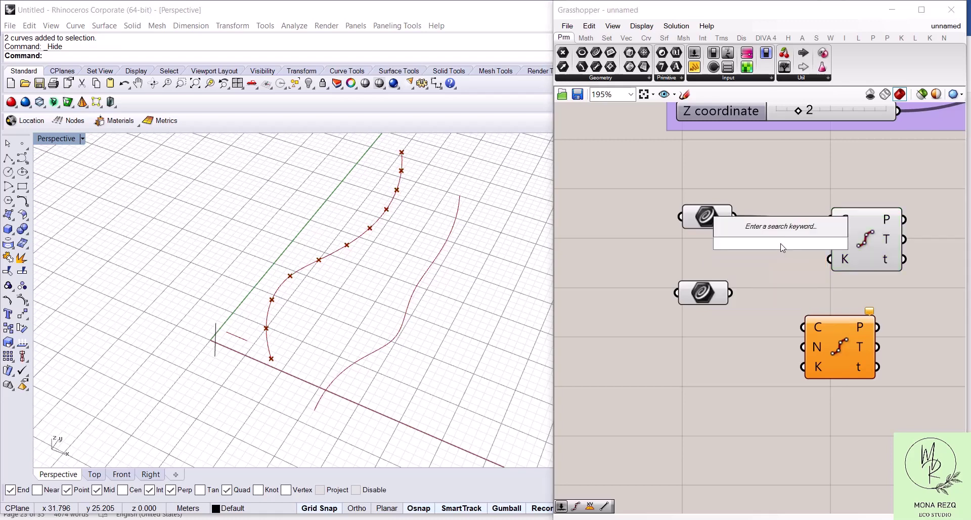
{"action": "type", "text": "11"}
{"action": "key", "text": "Return"}
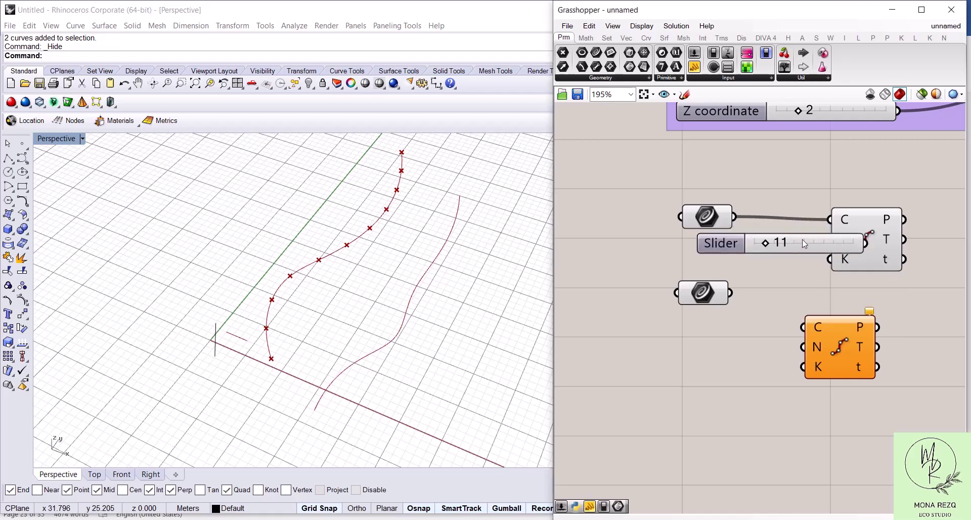
{"action": "left_click_drag", "start_coordinate": [804, 244], "coordinate": [717, 248]}
{"action": "left_click_drag", "start_coordinate": [778, 252], "coordinate": [829, 239]}
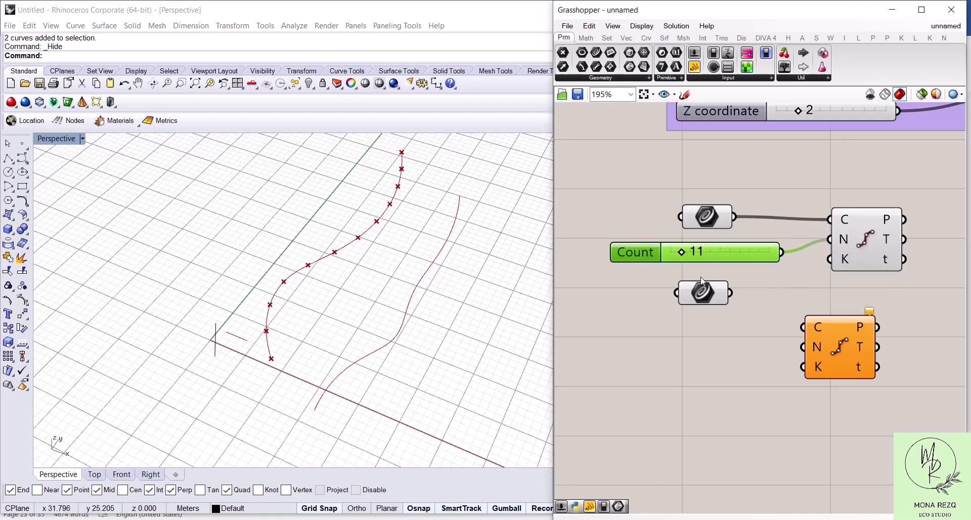
Connect the lower Curve parameter to the lower Divide Curve's C input and space out the parameter, slider and component
{"action": "left_click_drag", "start_coordinate": [701, 299], "coordinate": [802, 327]}
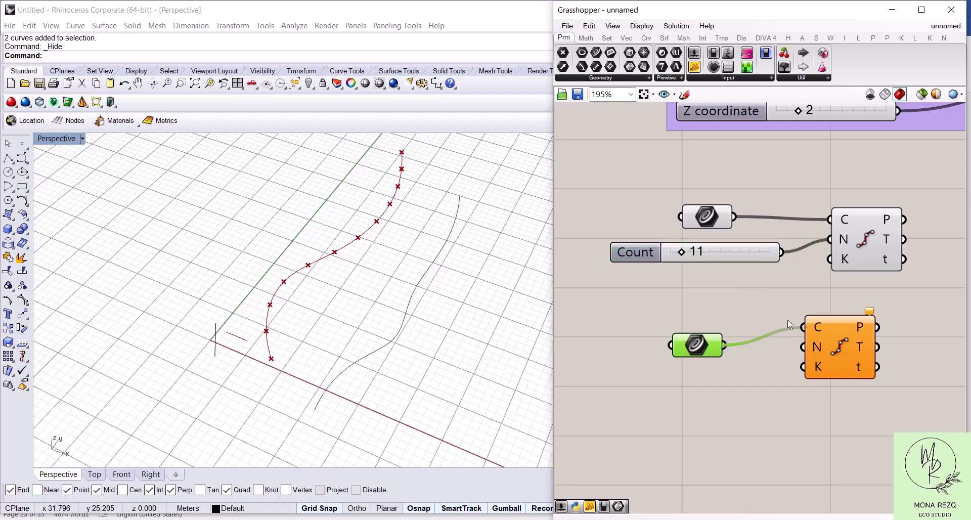
{"action": "left_click_drag", "start_coordinate": [697, 345], "coordinate": [685, 327]}
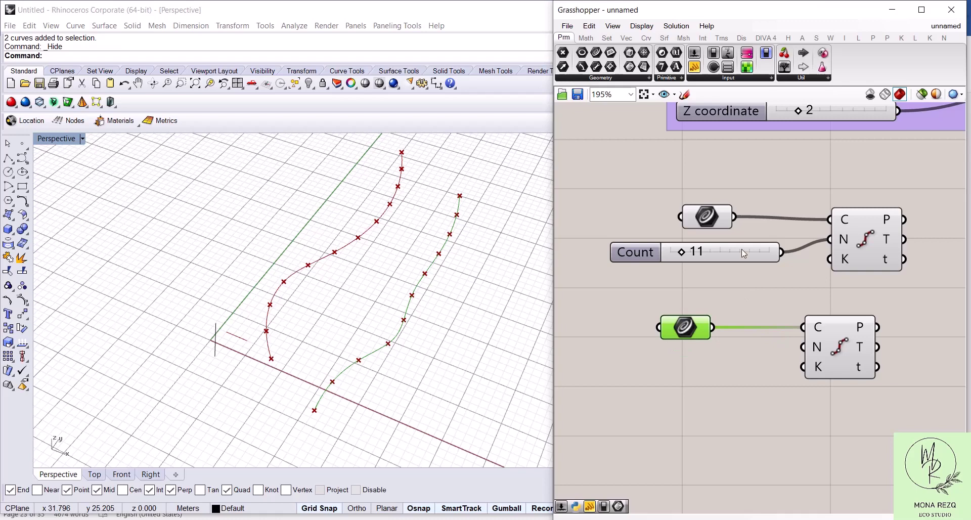
{"action": "left_click_drag", "start_coordinate": [743, 253], "coordinate": [732, 264]}
{"action": "left_click", "coordinate": [698, 369]}
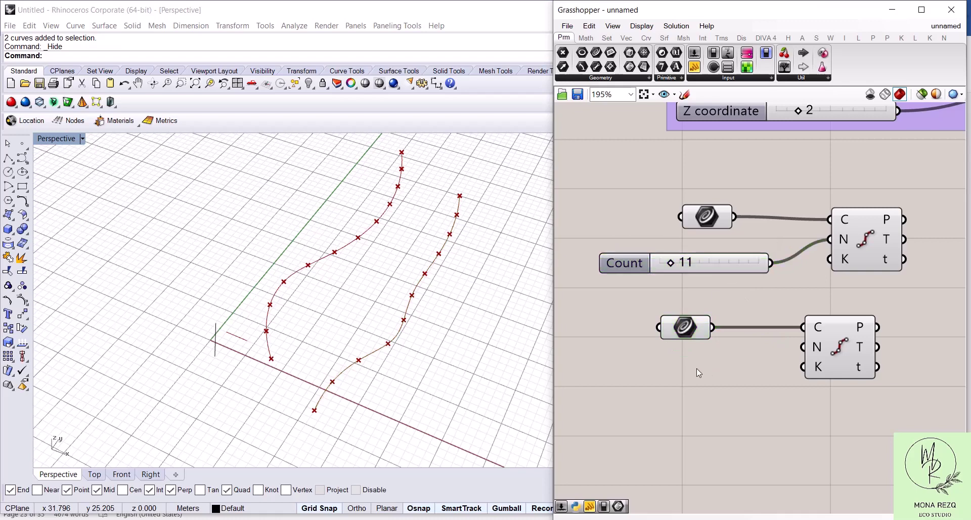
{"action": "double_click", "coordinate": [696, 368]}
{"action": "left_click_drag", "start_coordinate": [827, 349], "coordinate": [871, 349]}
{"action": "left_click", "coordinate": [767, 420]}
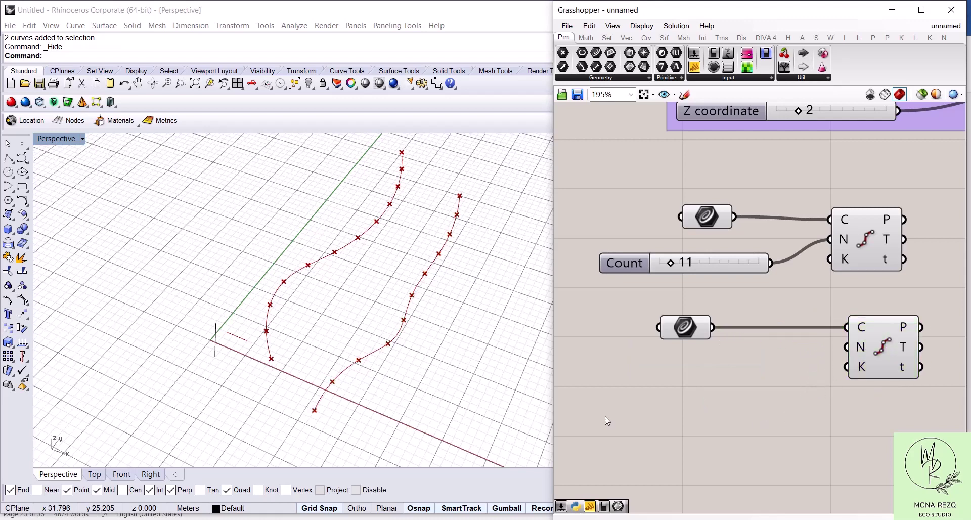
{"action": "left_click", "coordinate": [873, 344]}
Check the Application 01 reference image in Word, and connect the Count slider to the lower Divide Curve's N input in Grasshopper
{"action": "left_click", "coordinate": [866, 242]}
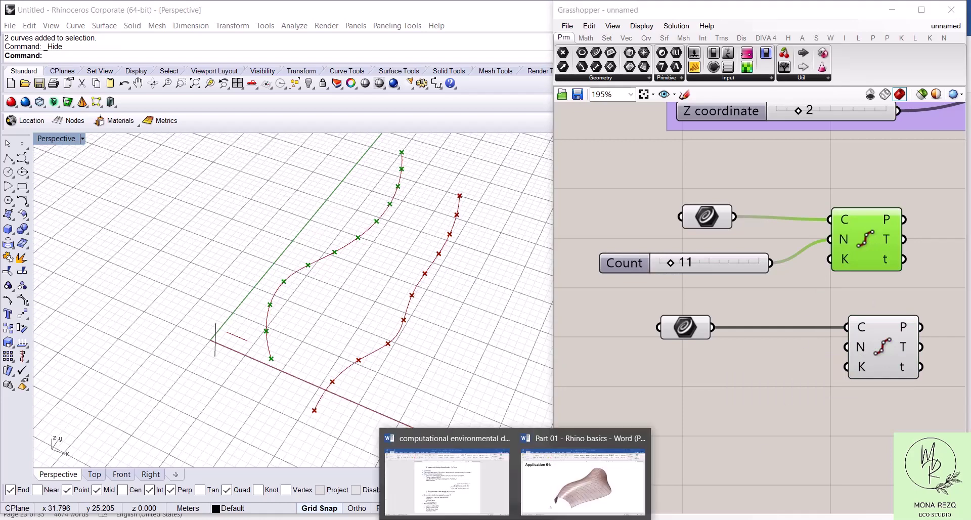
{"action": "left_click", "coordinate": [579, 473]}
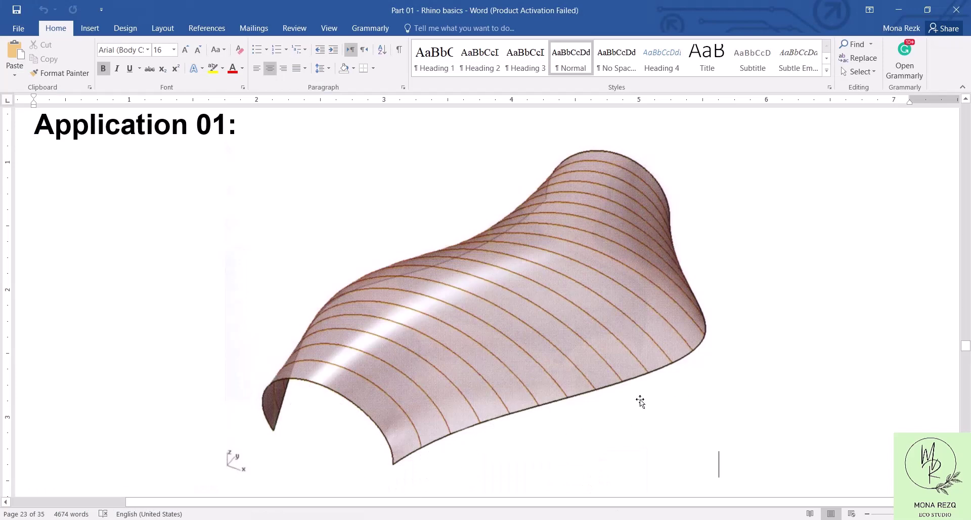
{"action": "mouse_move", "coordinate": [608, 519]}
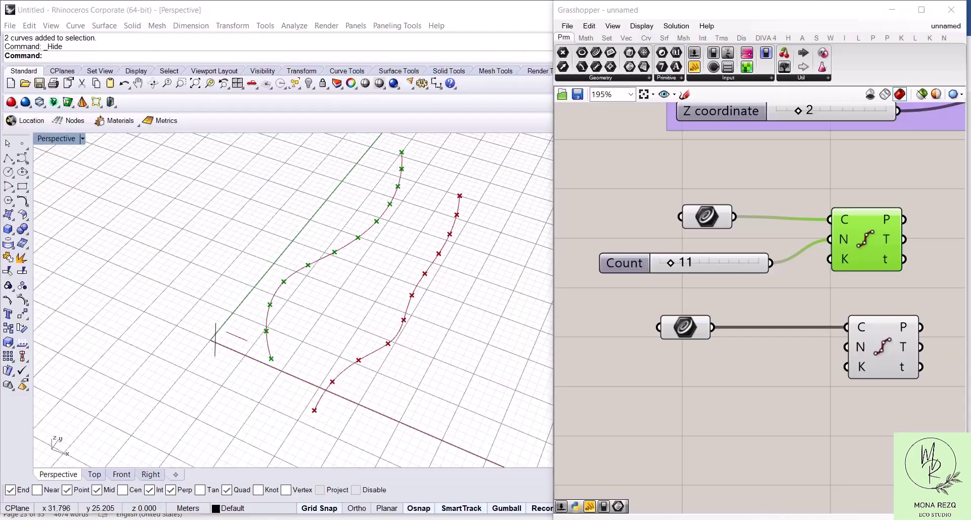
{"action": "left_click", "coordinate": [675, 393]}
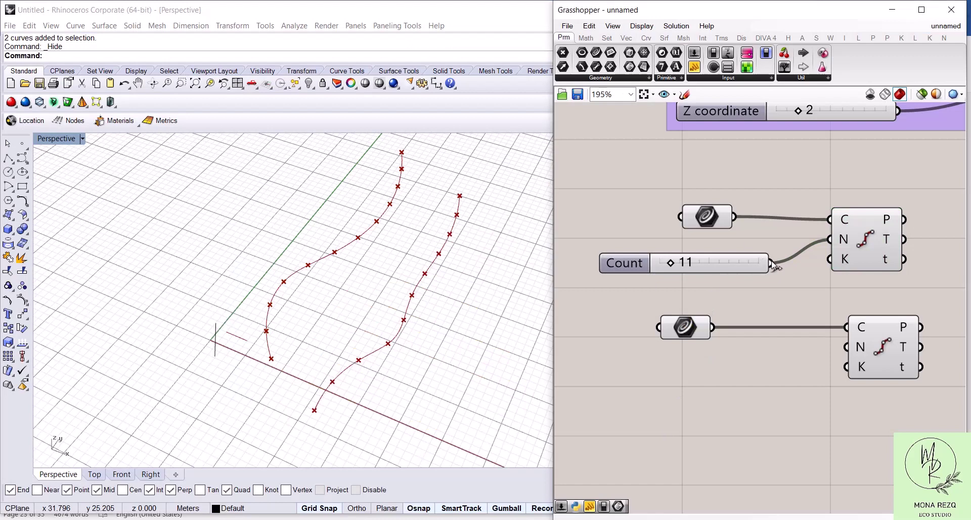
{"action": "left_click_drag", "start_coordinate": [773, 263], "coordinate": [846, 348]}
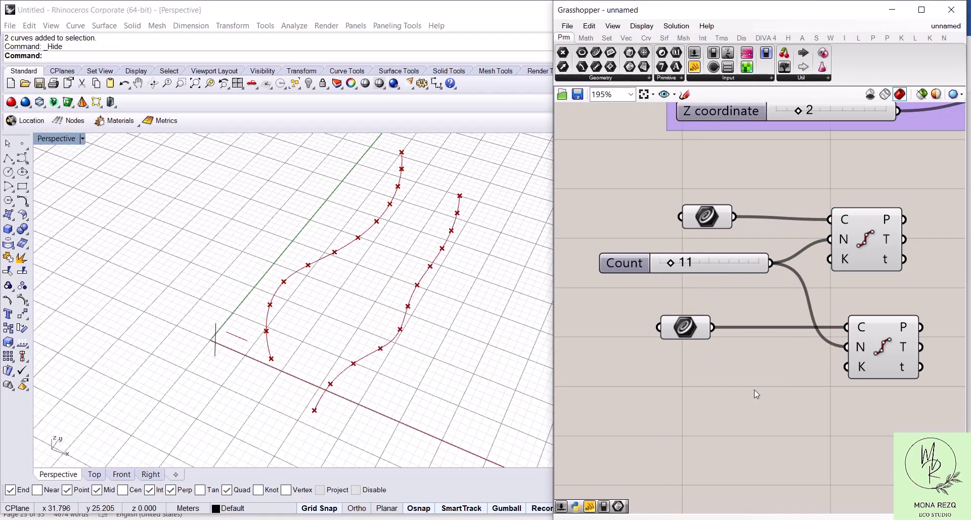
Sketch two freehand curves with division marks on the empty canvas beside the Divide Curve components
{"action": "right_click_drag", "start_coordinate": [758, 348], "coordinate": [624, 362]}
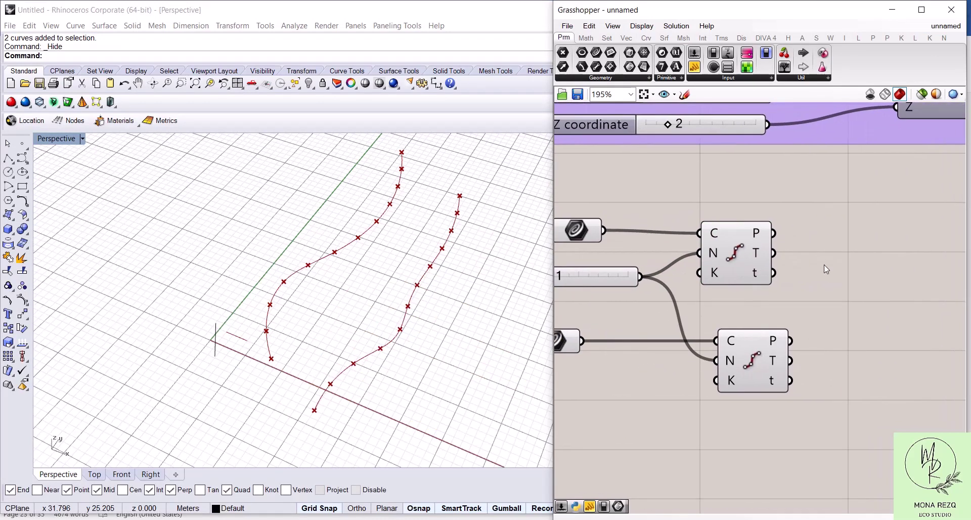
{"action": "right_click_drag", "start_coordinate": [823, 265], "coordinate": [880, 213]}
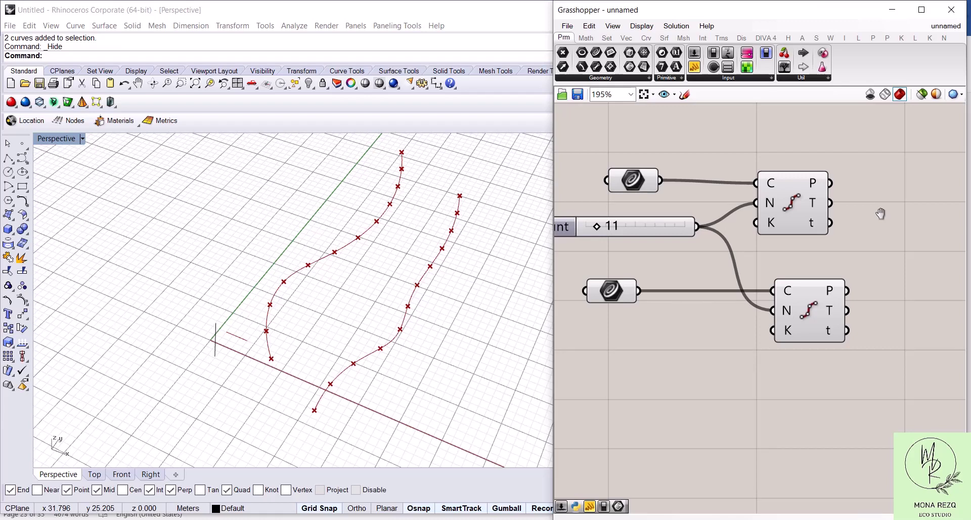
{"action": "right_click_drag", "start_coordinate": [880, 213], "coordinate": [782, 198]}
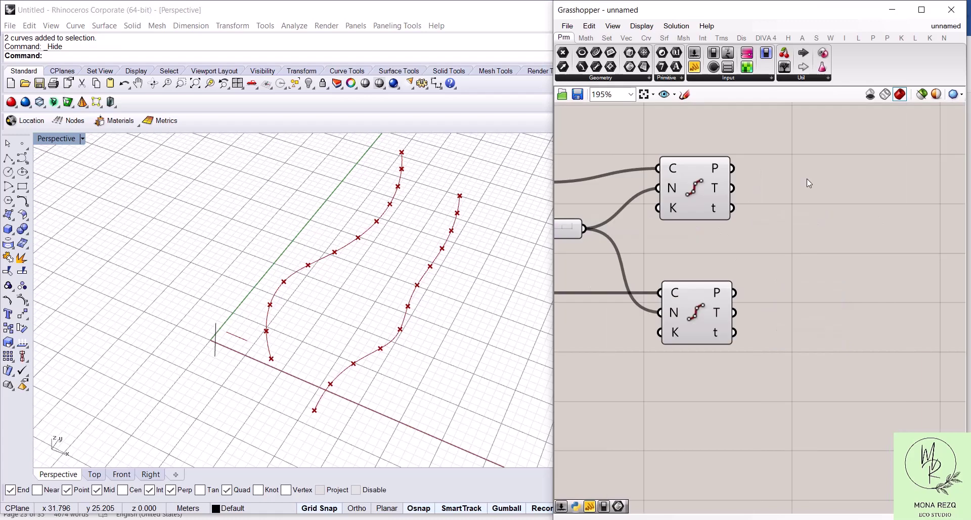
{"action": "left_click", "coordinate": [686, 95]}
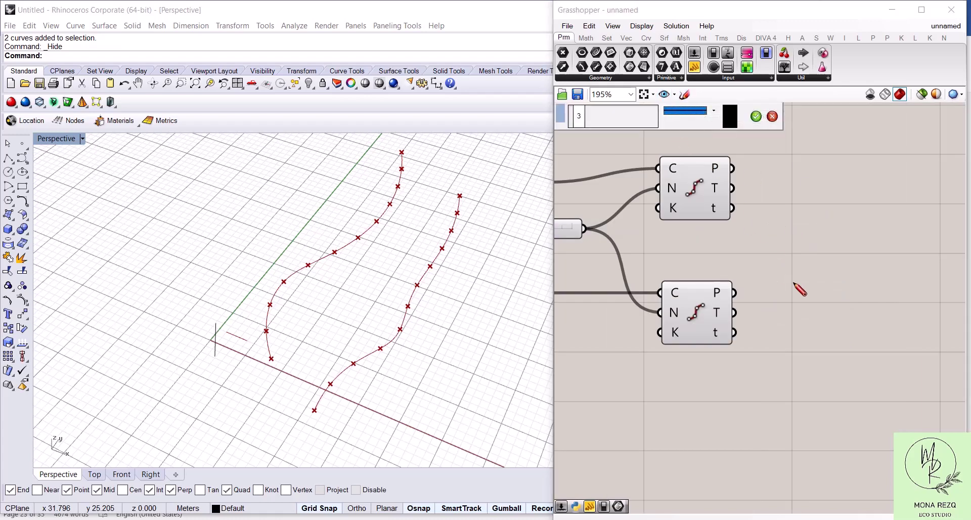
{"action": "mouse_move", "coordinate": [769, 317]}
{"action": "left_mouse_down"}
{"action": "mouse_move", "coordinate": [772, 260]}
{"action": "mouse_move", "coordinate": [845, 232]}
{"action": "mouse_move", "coordinate": [873, 163]}
{"action": "left_mouse_up"}
{"action": "mouse_move", "coordinate": [958, 216]}
{"action": "left_mouse_down"}
{"action": "mouse_move", "coordinate": [939, 228]}
{"action": "mouse_move", "coordinate": [892, 316]}
{"action": "mouse_move", "coordinate": [834, 357]}
{"action": "mouse_move", "coordinate": [848, 346]}
{"action": "left_mouse_up"}
{"action": "left_click_drag", "start_coordinate": [848, 334], "coordinate": [836, 347]}
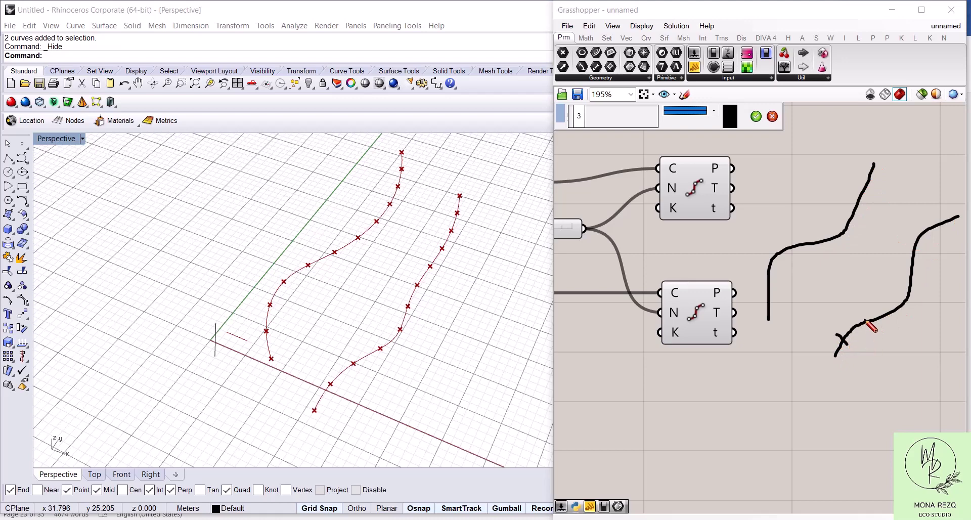
{"action": "mouse_move", "coordinate": [863, 318]}
{"action": "left_mouse_down"}
{"action": "mouse_move", "coordinate": [872, 331]}
{"action": "mouse_move", "coordinate": [862, 329]}
{"action": "mouse_move", "coordinate": [897, 320]}
{"action": "left_mouse_up"}
{"action": "left_click_drag", "start_coordinate": [767, 295], "coordinate": [785, 299]}
{"action": "mouse_move", "coordinate": [767, 257]}
{"action": "left_mouse_down"}
{"action": "mouse_move", "coordinate": [785, 270]}
{"action": "mouse_move", "coordinate": [804, 265]}
{"action": "left_mouse_up"}
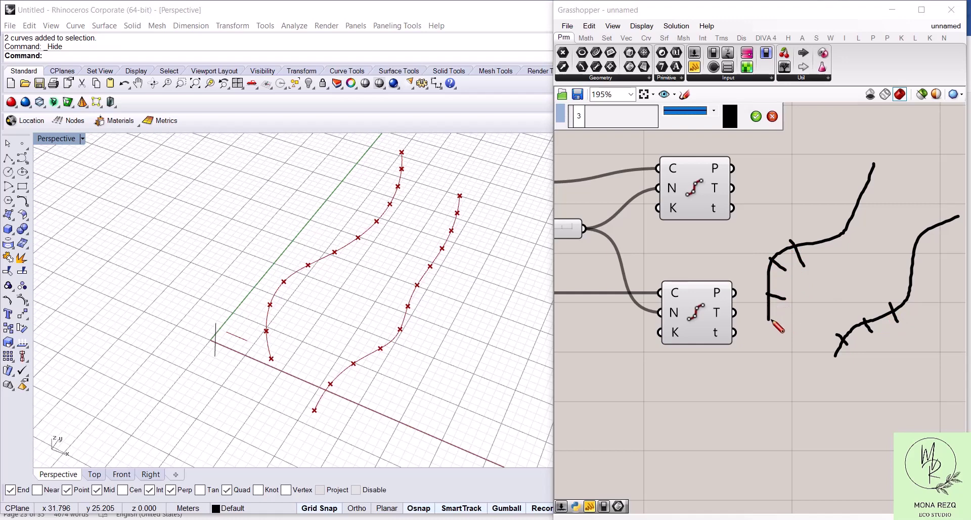
Add connecting lines and arches between the two sketched curves to illustrate the ribs, and discard the sketch
{"action": "mouse_move", "coordinate": [768, 319]}
{"action": "left_mouse_down"}
{"action": "mouse_move", "coordinate": [786, 297]}
{"action": "mouse_move", "coordinate": [805, 293]}
{"action": "mouse_move", "coordinate": [838, 316]}
{"action": "mouse_move", "coordinate": [839, 354]}
{"action": "left_mouse_up"}
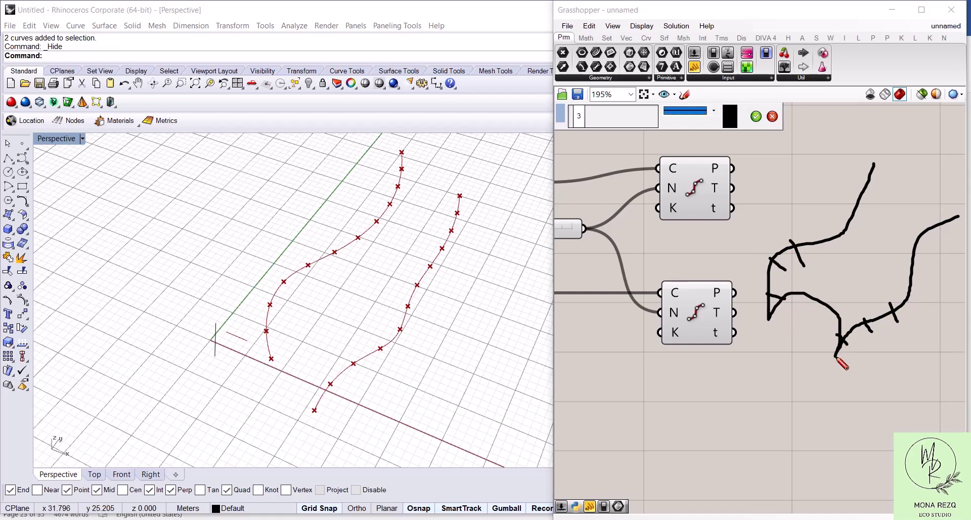
{"action": "mouse_move", "coordinate": [808, 299]}
{"action": "left_mouse_down"}
{"action": "mouse_move", "coordinate": [812, 338]}
{"action": "mouse_move", "coordinate": [776, 326]}
{"action": "mouse_move", "coordinate": [803, 342]}
{"action": "mouse_move", "coordinate": [793, 277]}
{"action": "mouse_move", "coordinate": [804, 338]}
{"action": "left_mouse_up"}
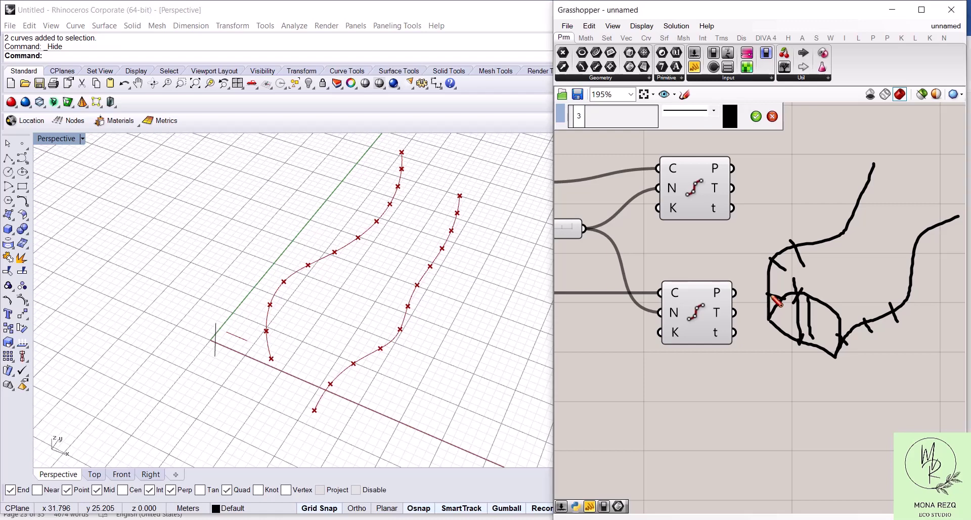
{"action": "left_click_drag", "start_coordinate": [768, 295], "coordinate": [859, 323]}
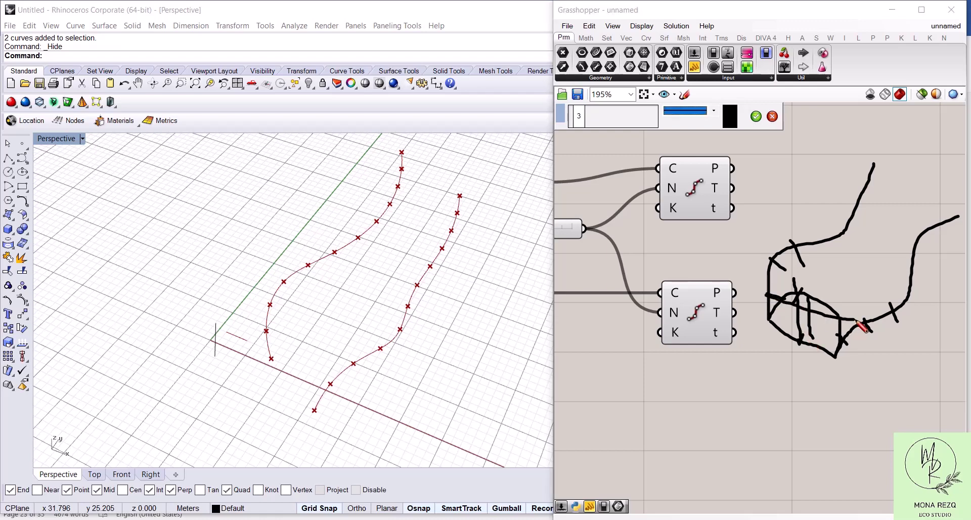
{"action": "left_click_drag", "start_coordinate": [769, 261], "coordinate": [894, 302]}
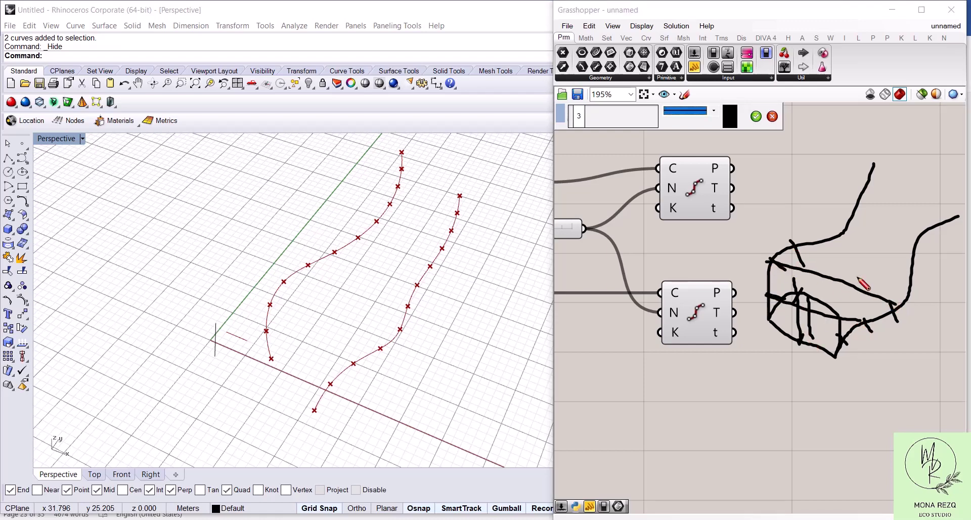
{"action": "left_click_drag", "start_coordinate": [799, 247], "coordinate": [915, 275]}
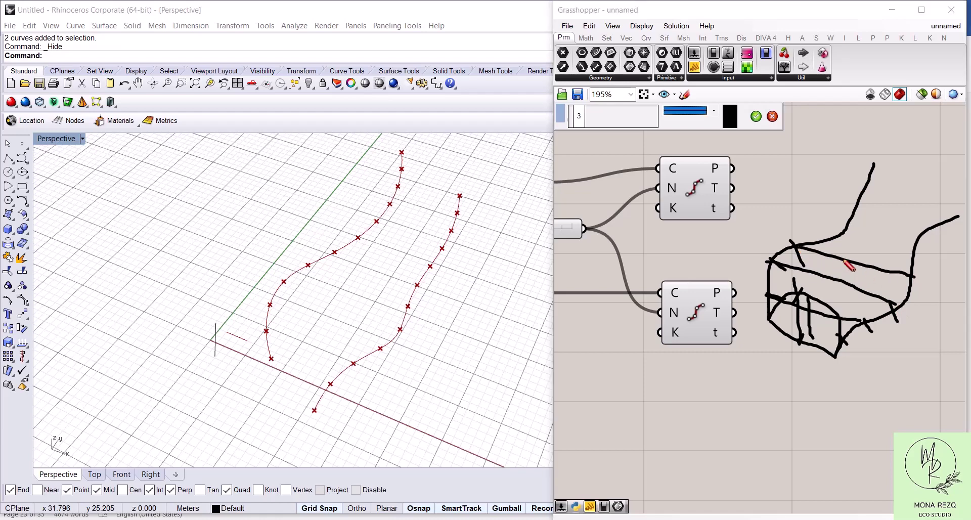
{"action": "left_click_drag", "start_coordinate": [850, 253], "coordinate": [827, 284]}
{"action": "mouse_move", "coordinate": [824, 198]}
{"action": "left_mouse_down"}
{"action": "mouse_move", "coordinate": [832, 277]}
{"action": "mouse_move", "coordinate": [809, 222]}
{"action": "left_mouse_up"}
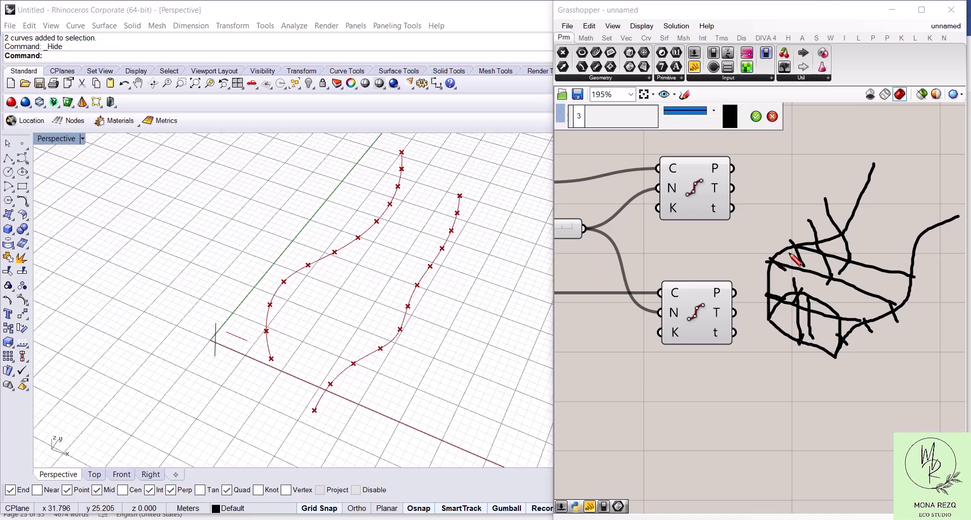
{"action": "mouse_move", "coordinate": [772, 263]}
{"action": "left_mouse_down"}
{"action": "mouse_move", "coordinate": [788, 230]}
{"action": "mouse_move", "coordinate": [809, 220]}
{"action": "mouse_move", "coordinate": [846, 246]}
{"action": "mouse_move", "coordinate": [879, 325]}
{"action": "left_mouse_up"}
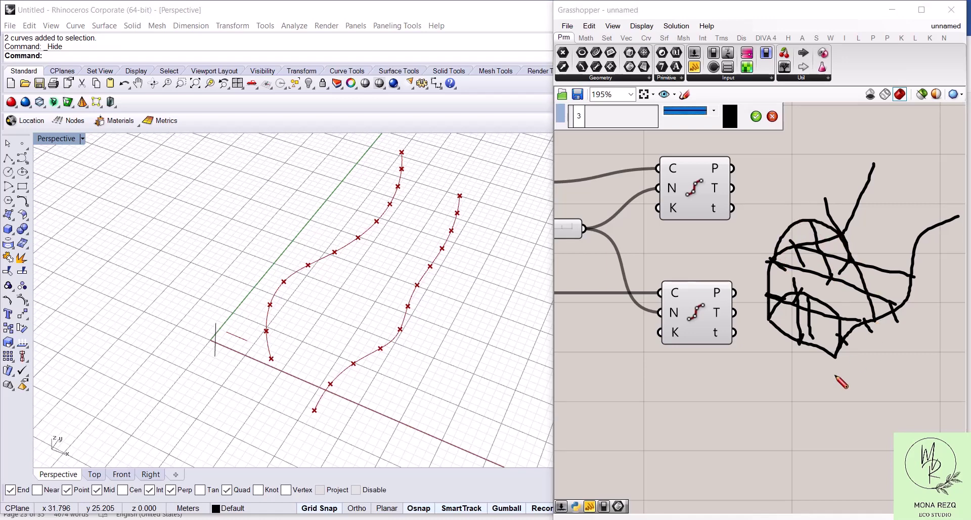
{"action": "key", "text": "Escape"}
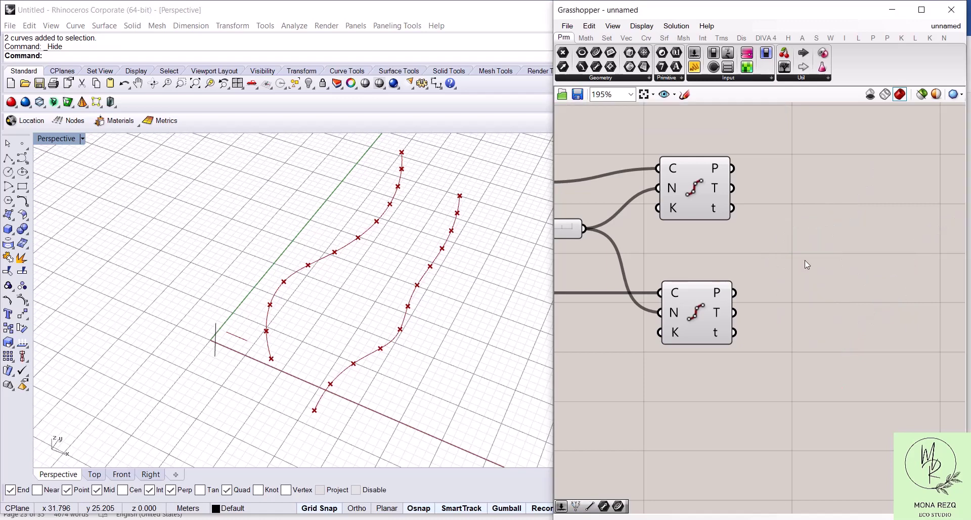
Add a Line component, connect the upper and lower Divide Curve P outputs to its A and B inputs, and move it farther from them
{"action": "double_click", "coordinate": [807, 265]}
{"action": "type", "text": "line"}
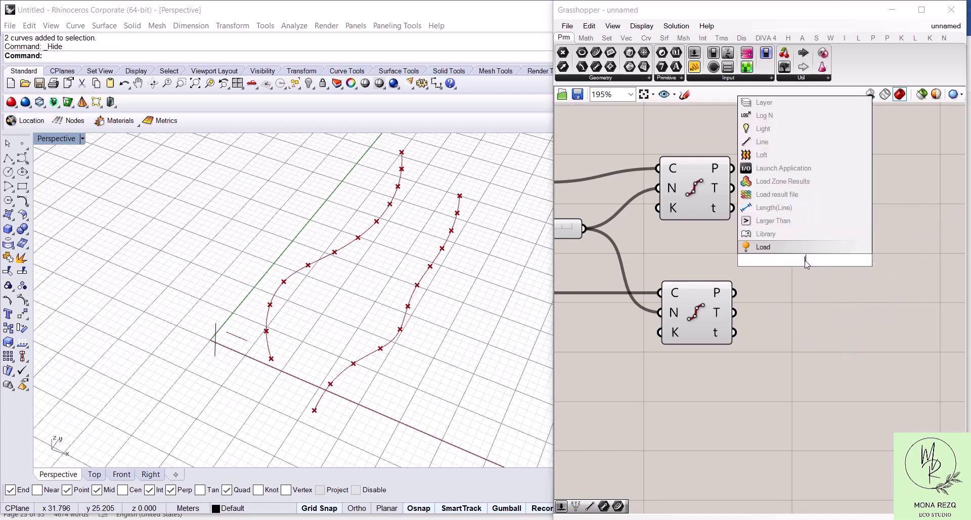
{"action": "left_click", "coordinate": [792, 241]}
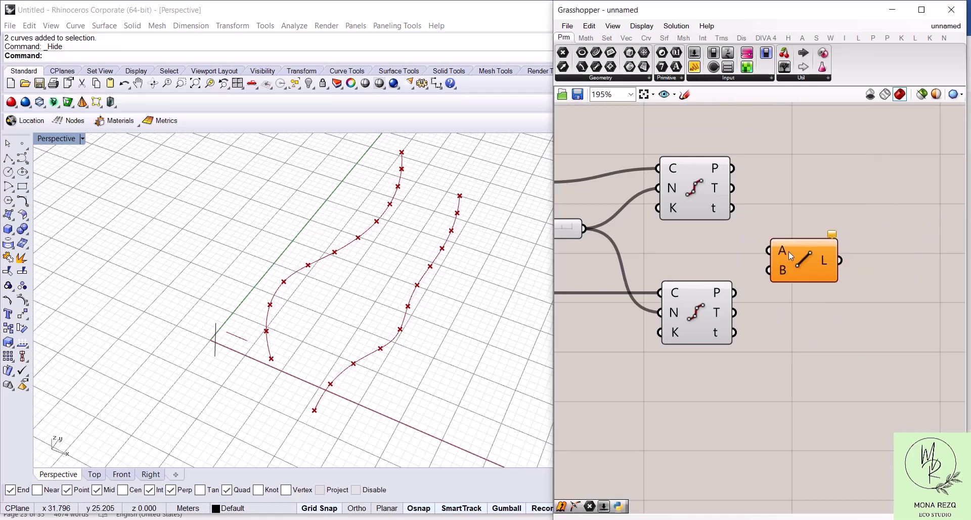
{"action": "left_click_drag", "start_coordinate": [732, 169], "coordinate": [769, 250]}
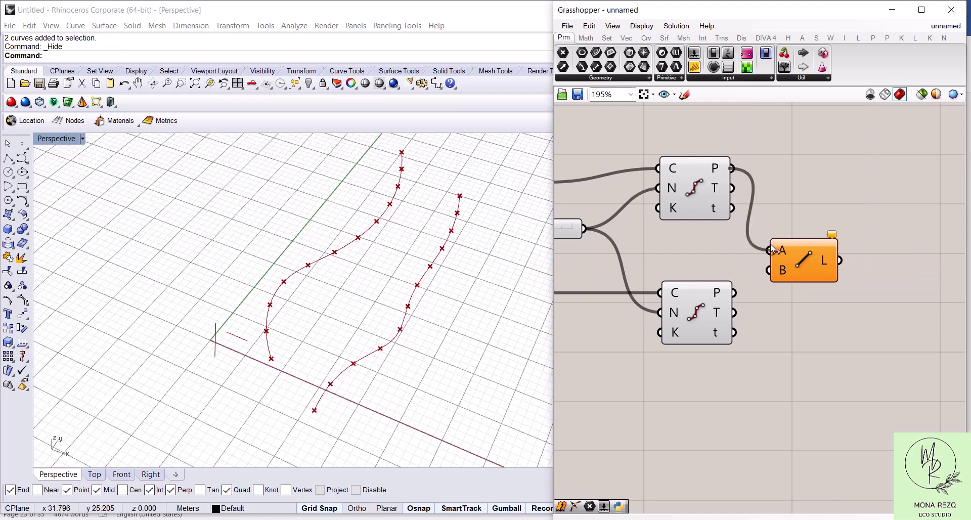
{"action": "left_click_drag", "start_coordinate": [734, 293], "coordinate": [835, 255]}
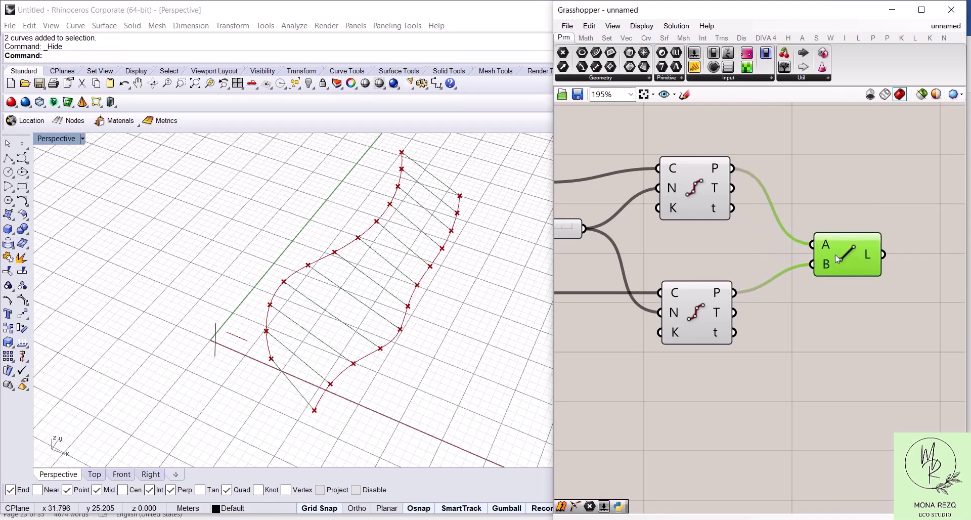
{"action": "left_click", "coordinate": [823, 308]}
Add a Point On Curve component at 0.50 beside the Line component and feed it the Line's L output
{"action": "right_click_drag", "start_coordinate": [849, 345], "coordinate": [777, 258]}
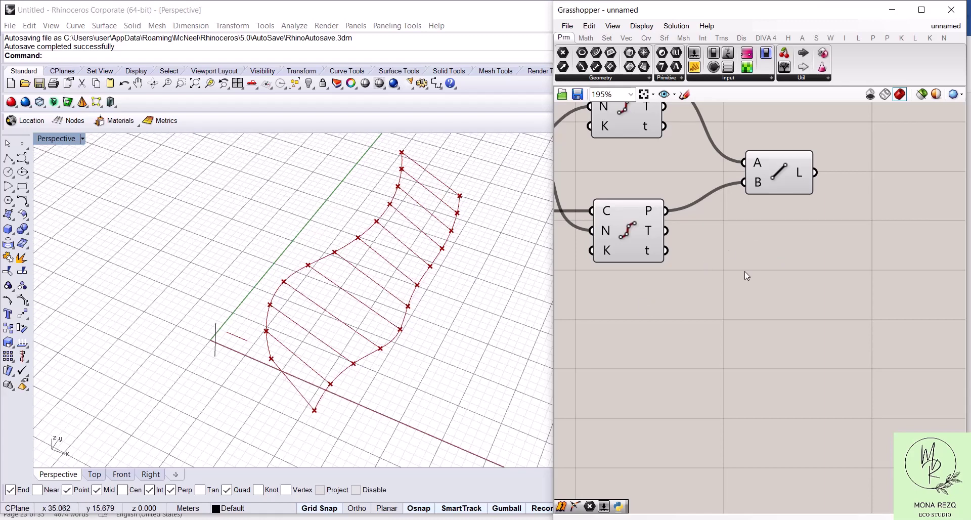
{"action": "right_click_drag", "start_coordinate": [773, 249], "coordinate": [663, 271]}
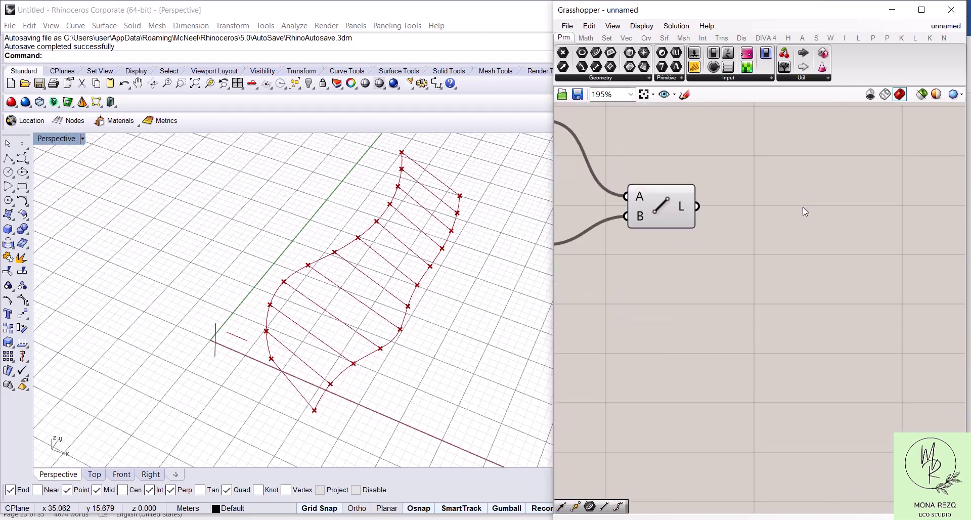
{"action": "double_click", "coordinate": [802, 207]}
{"action": "type", "text": "point on"}
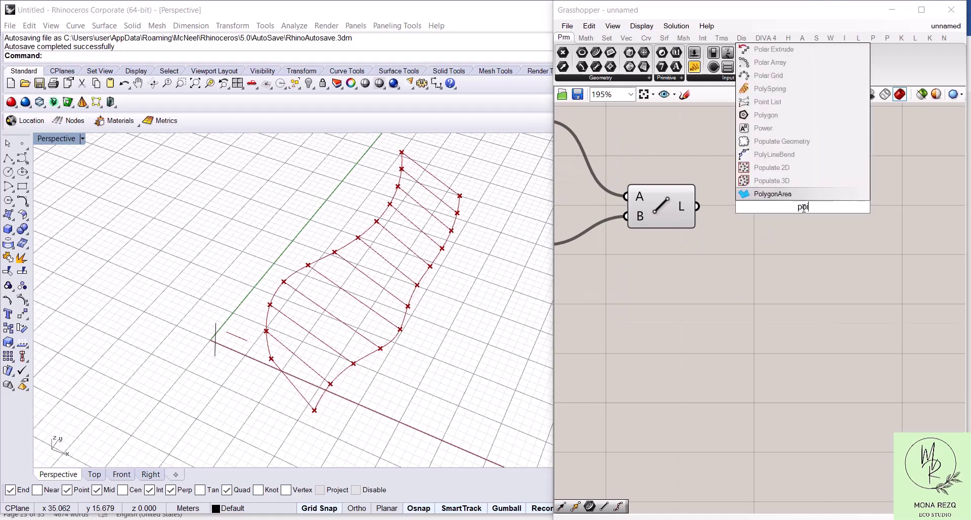
{"action": "left_click", "coordinate": [748, 180]}
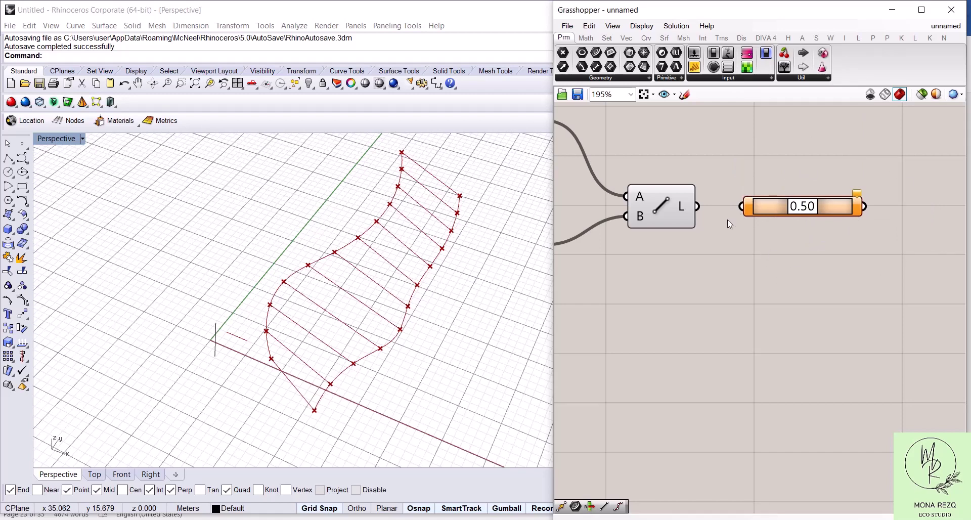
{"action": "left_click_drag", "start_coordinate": [697, 206], "coordinate": [741, 206]}
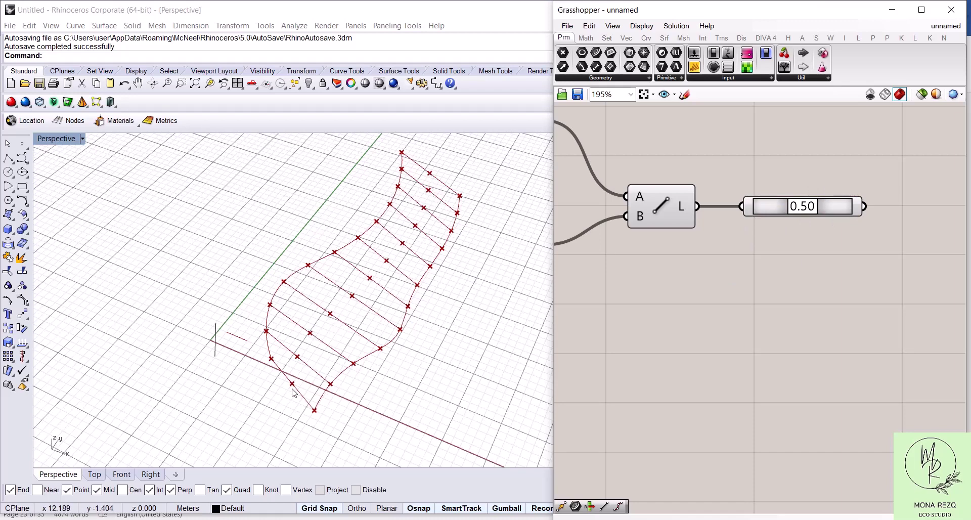
Add a Move component beyond the Point On Curve component and feed the midpoints into its G input
{"action": "right_click_drag", "start_coordinate": [666, 299], "coordinate": [785, 262]}
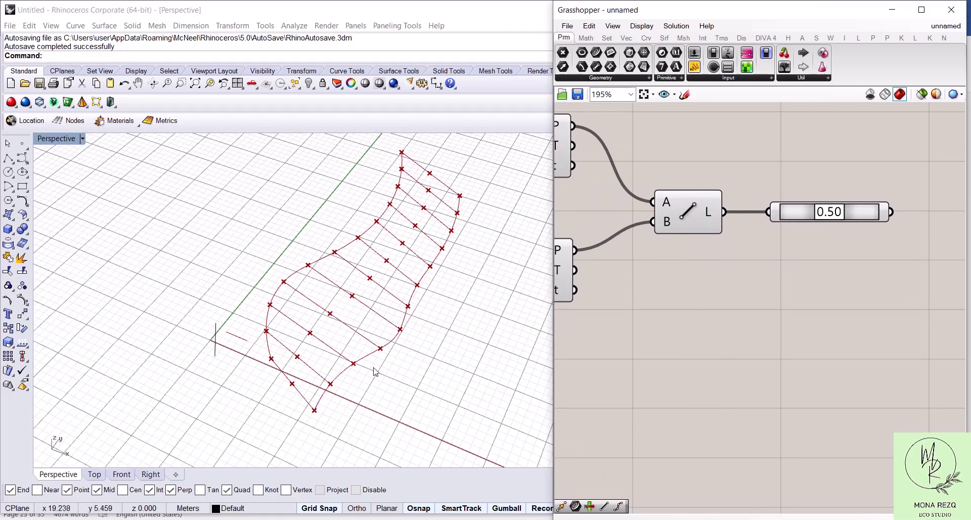
{"action": "right_click_drag", "start_coordinate": [375, 372], "coordinate": [388, 308]}
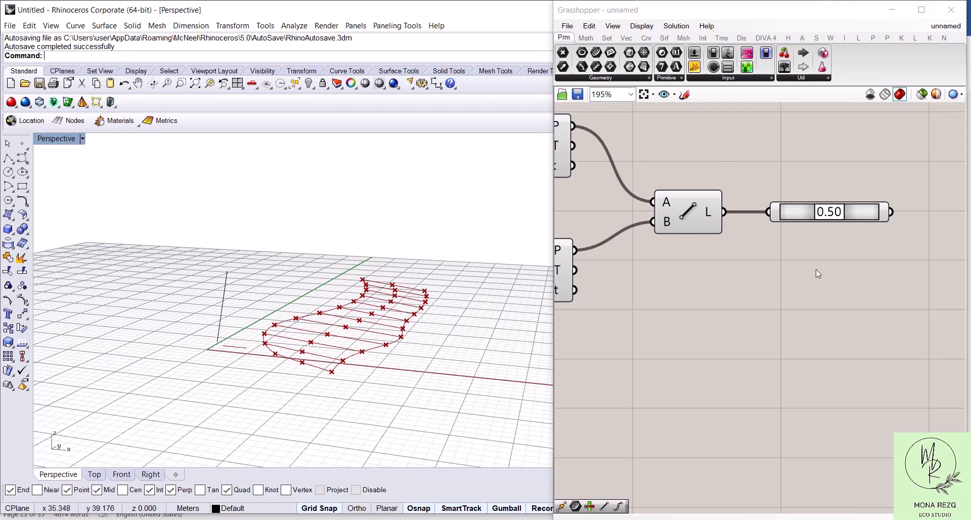
{"action": "right_click_drag", "start_coordinate": [851, 258], "coordinate": [701, 256]}
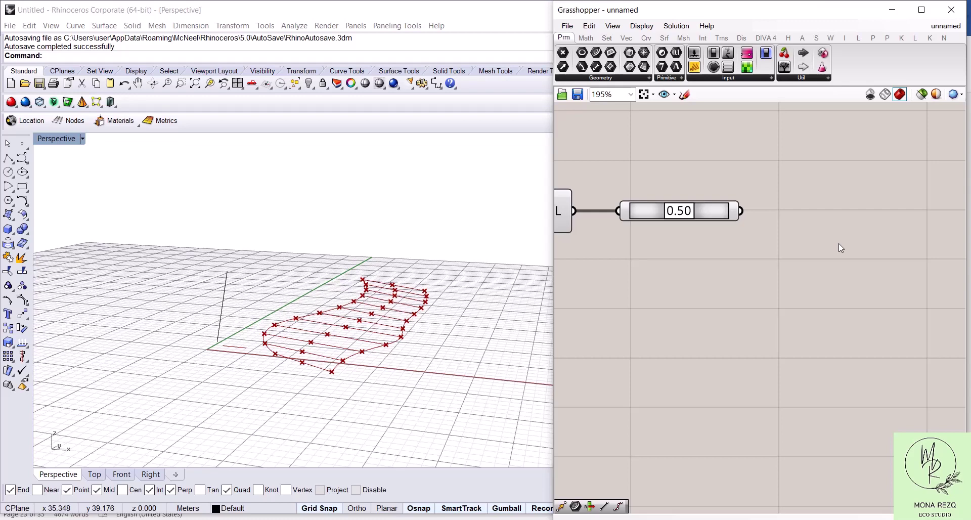
{"action": "double_click", "coordinate": [838, 244]}
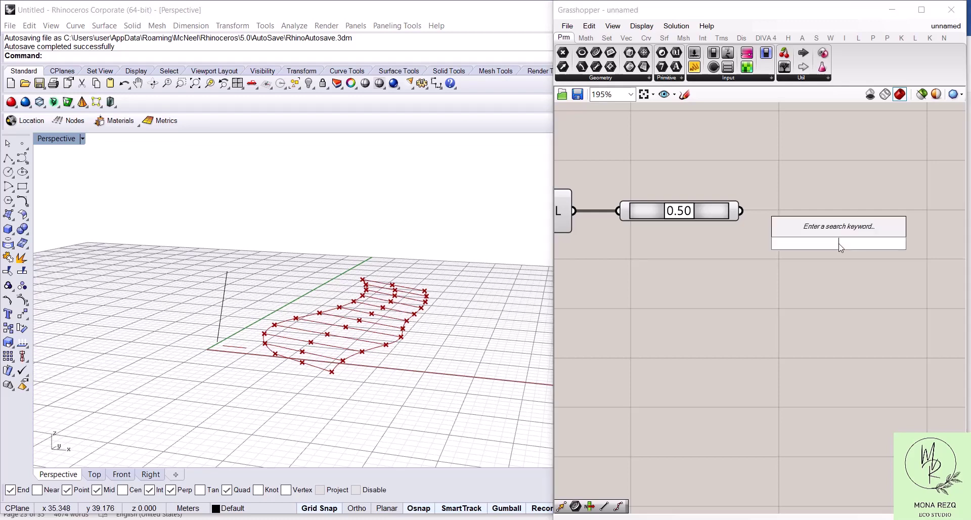
{"action": "type", "text": "move"}
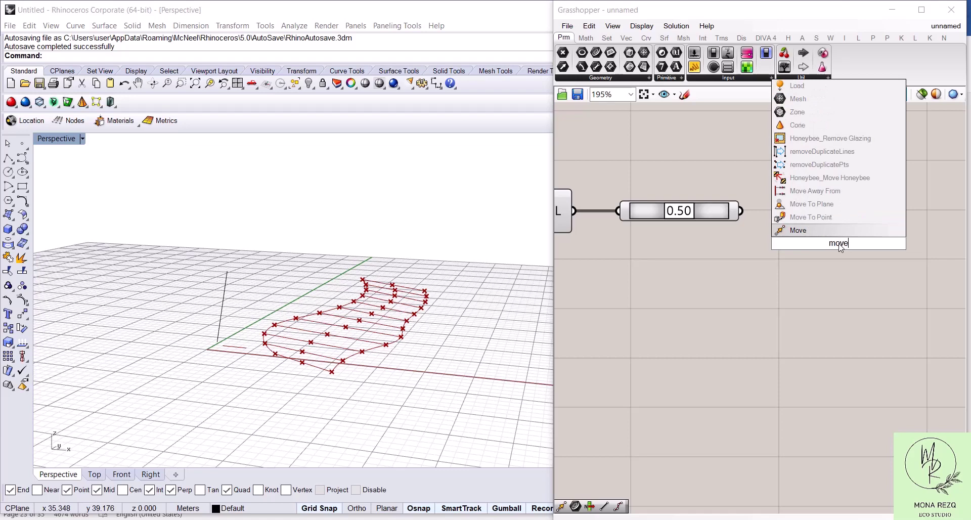
{"action": "key", "text": "Return"}
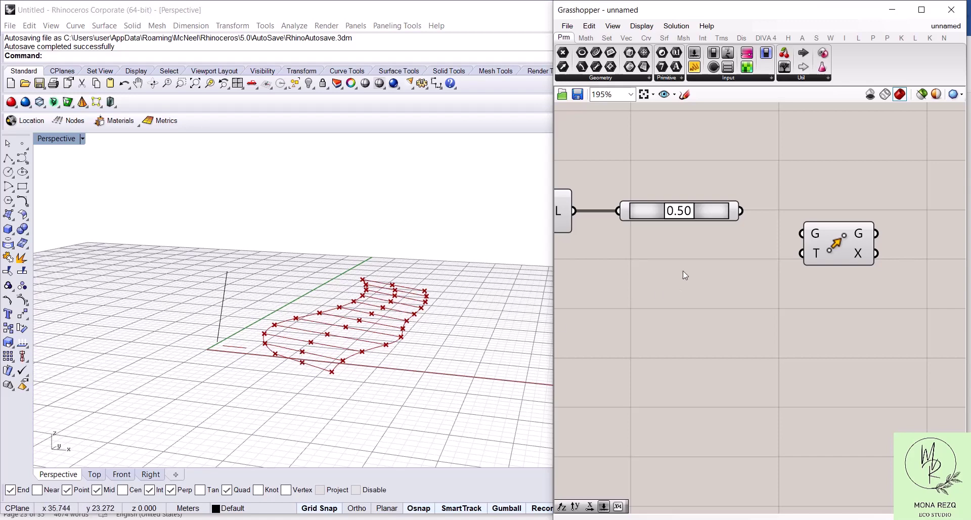
{"action": "left_click_drag", "start_coordinate": [826, 232], "coordinate": [834, 221]}
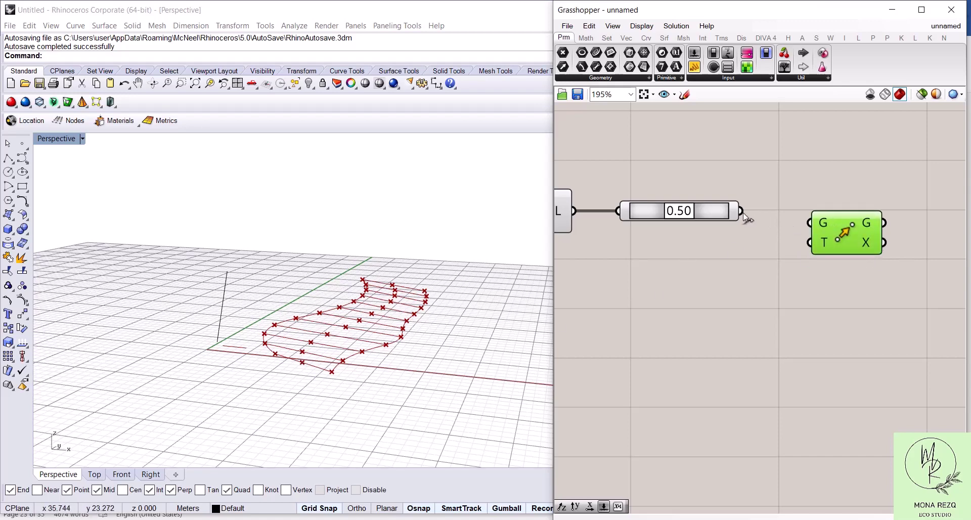
{"action": "left_click_drag", "start_coordinate": [747, 212], "coordinate": [823, 221]}
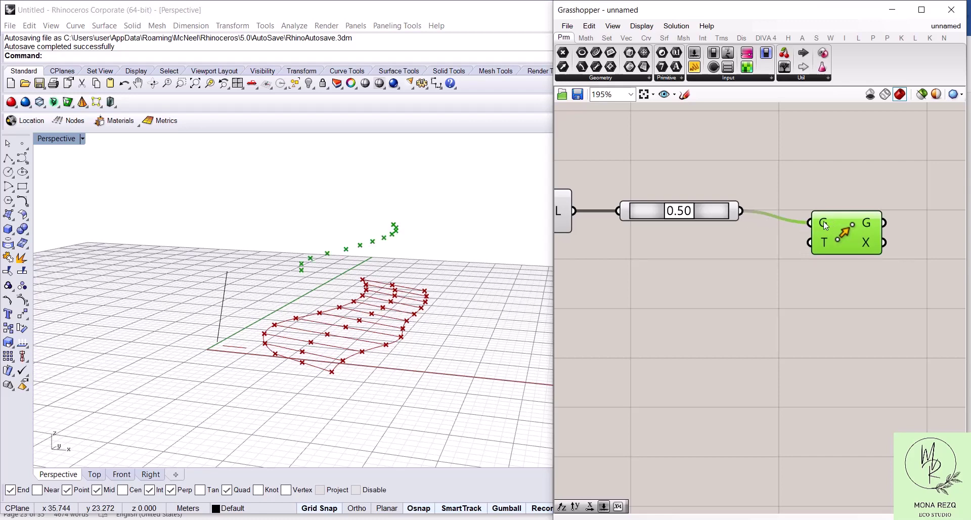
Add a Unit Z vector component below the Point On Curve component and connect its V output to the Move component's T input
{"action": "mouse_move", "coordinate": [824, 220]}
{"action": "mouse_move", "coordinate": [824, 240]}
{"action": "double_click", "coordinate": [765, 258]}
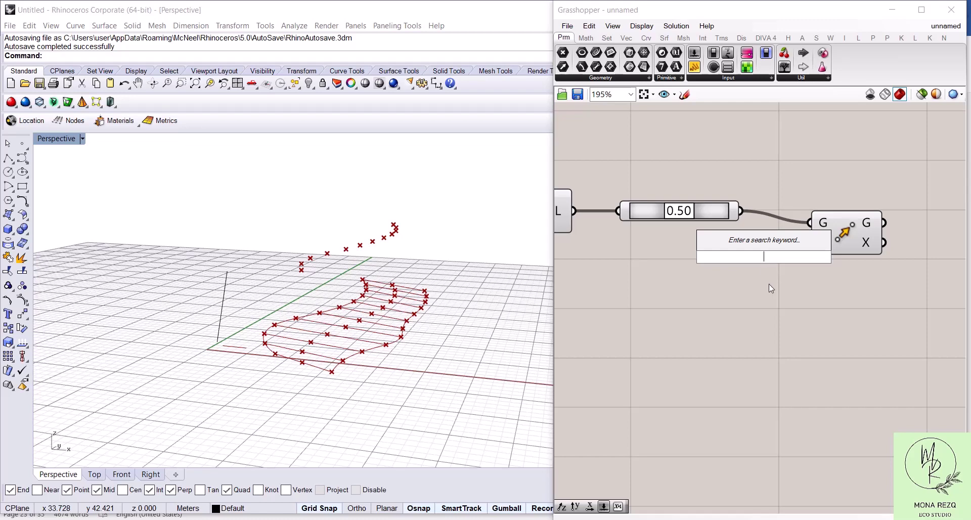
{"action": "type", "text": "z"}
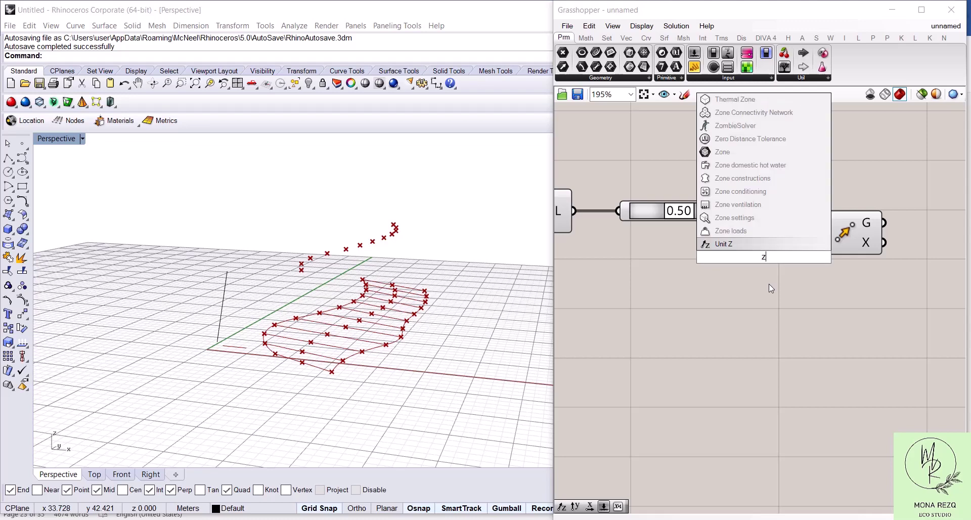
{"action": "left_click", "coordinate": [719, 245]}
{"action": "left_click_drag", "start_coordinate": [787, 259], "coordinate": [810, 243]}
{"action": "left_click_drag", "start_coordinate": [741, 254], "coordinate": [744, 262]}
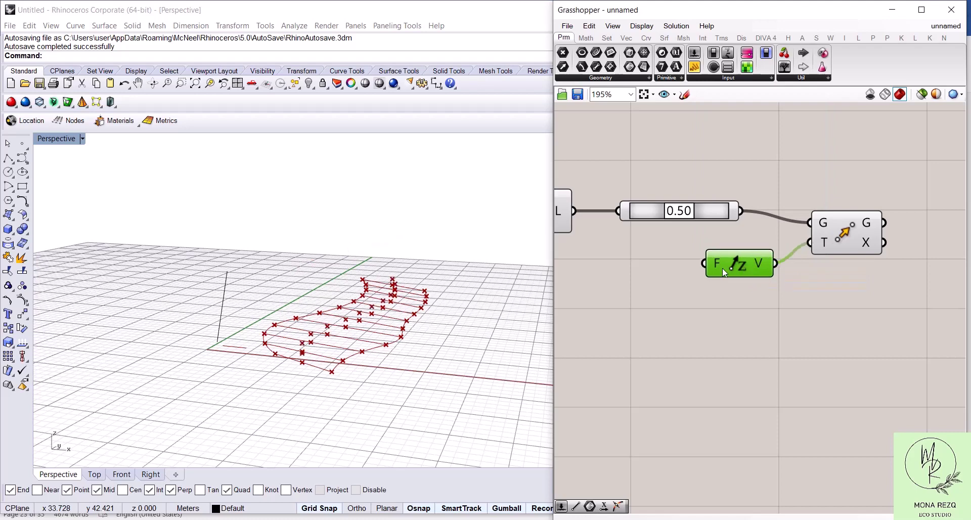
Create a number slider with value 5 and connect it to the Unit Z component's F input
{"action": "double_click", "coordinate": [676, 279]}
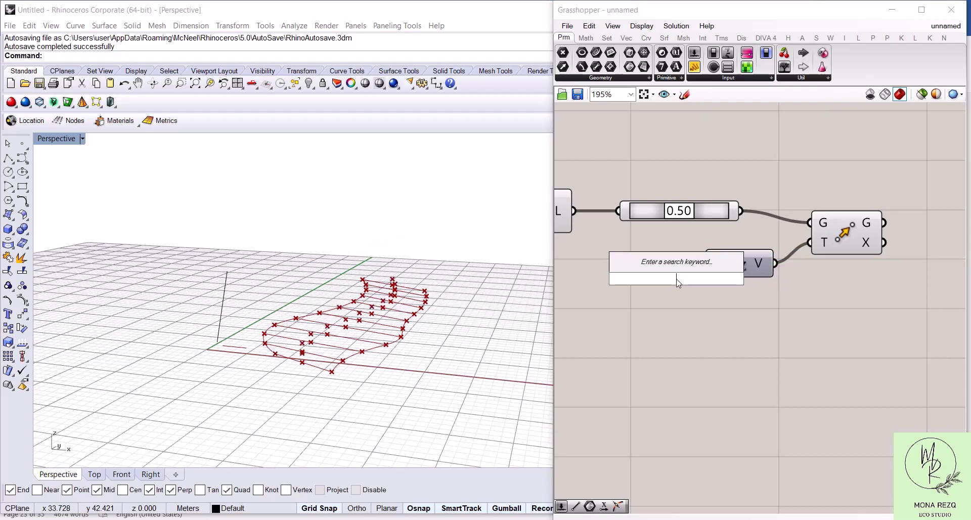
{"action": "type", "text": "5"}
{"action": "key", "text": "Return"}
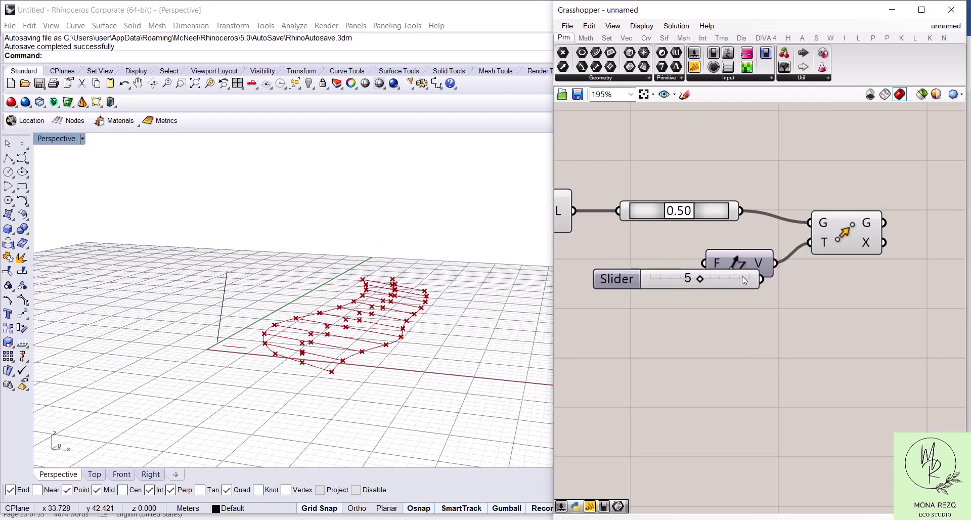
{"action": "mouse_move", "coordinate": [744, 279]}
{"action": "left_mouse_down"}
{"action": "mouse_move", "coordinate": [660, 283]}
{"action": "mouse_move", "coordinate": [653, 264]}
{"action": "mouse_move", "coordinate": [706, 267]}
{"action": "left_mouse_up"}
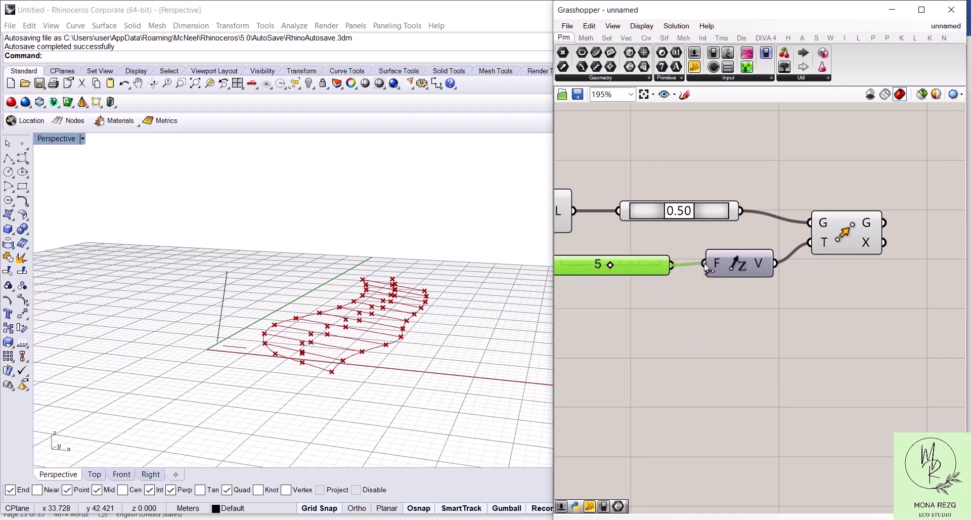
{"action": "right_click_drag", "start_coordinate": [678, 296], "coordinate": [754, 272]}
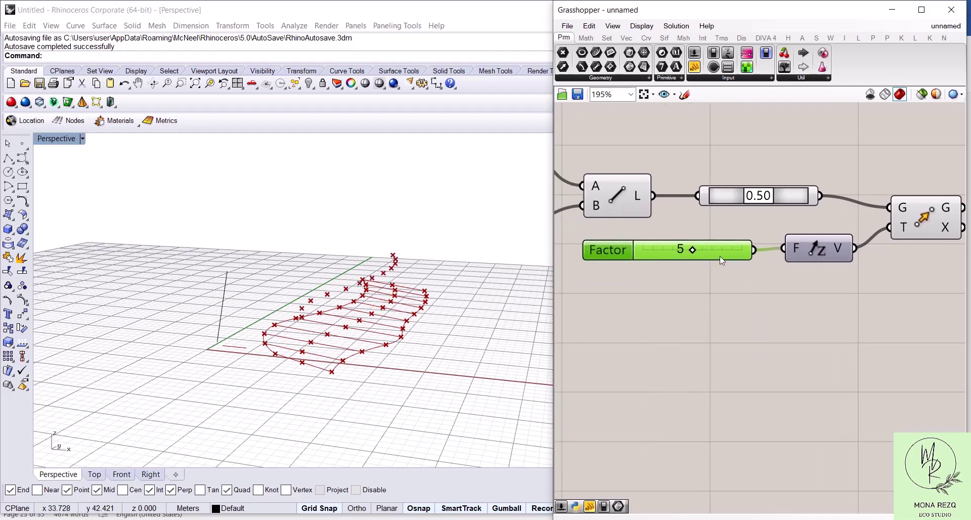
{"action": "left_click_drag", "start_coordinate": [715, 257], "coordinate": [716, 259]}
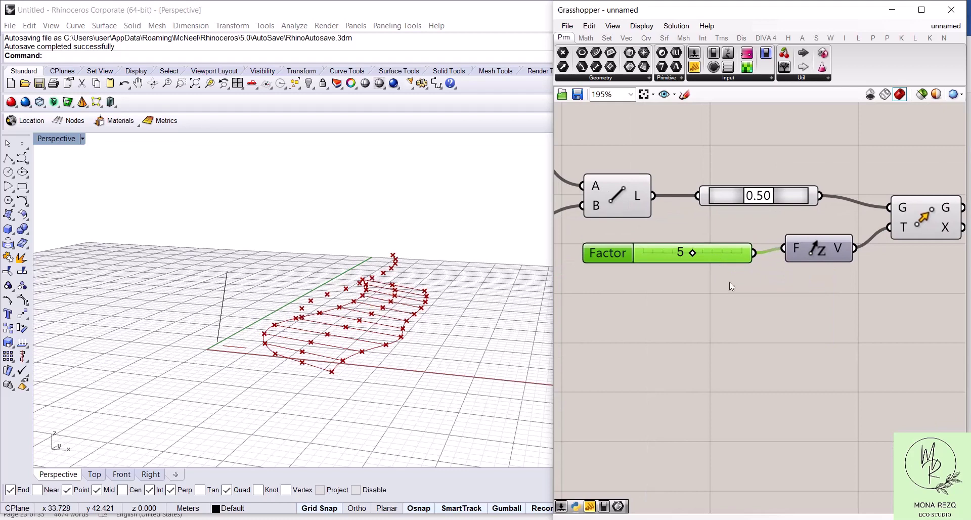
Move the Point On Curve component above the Line component and align Unit Z with its Factor slider
{"action": "right_click_drag", "start_coordinate": [738, 284], "coordinate": [702, 313]}
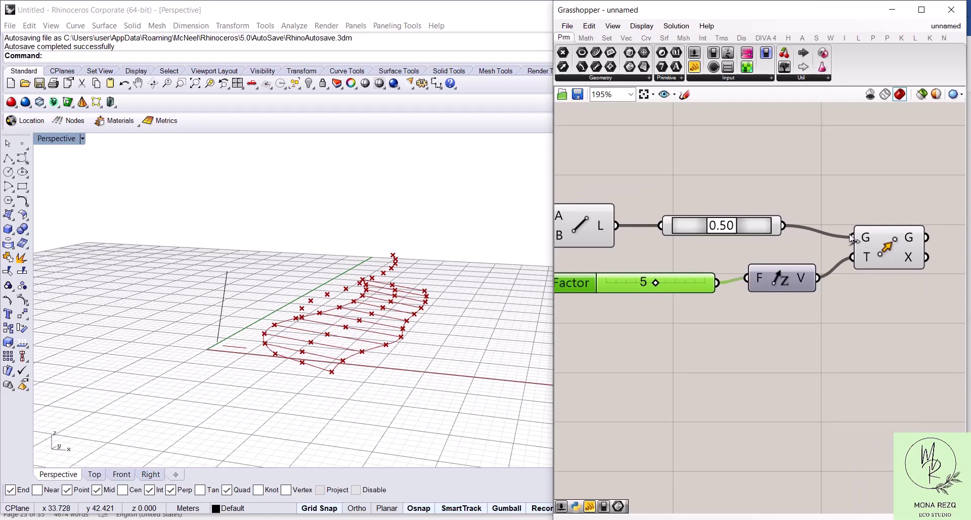
{"action": "left_click_drag", "start_coordinate": [763, 228], "coordinate": [759, 195]}
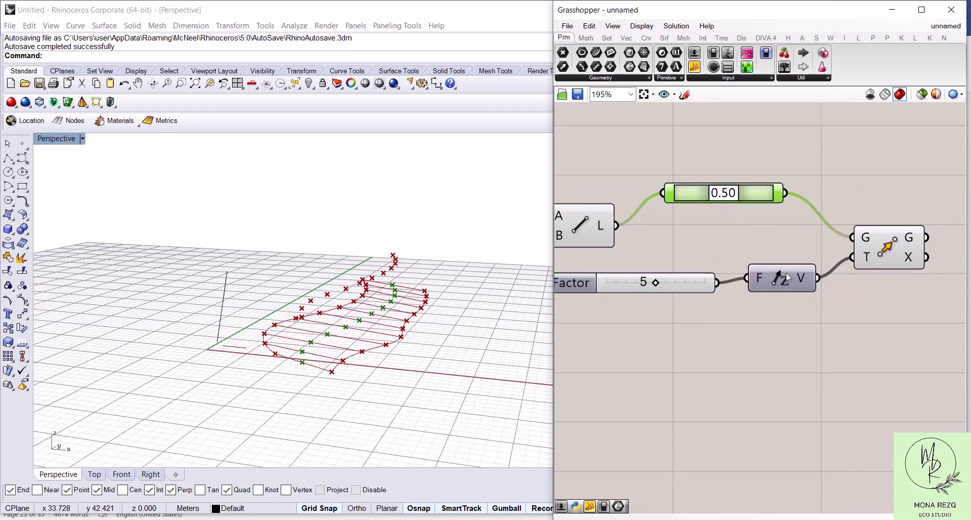
{"action": "mouse_move", "coordinate": [790, 289]}
{"action": "left_mouse_down"}
{"action": "mouse_move", "coordinate": [791, 272]}
{"action": "mouse_move", "coordinate": [790, 284]}
{"action": "left_mouse_up"}
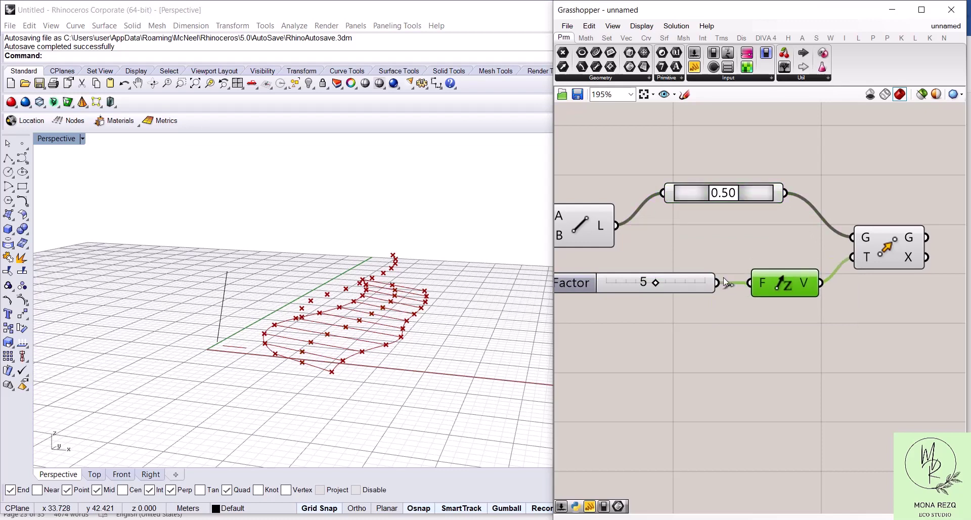
{"action": "left_click_drag", "start_coordinate": [695, 284], "coordinate": [693, 285]}
{"action": "left_click", "coordinate": [760, 335]}
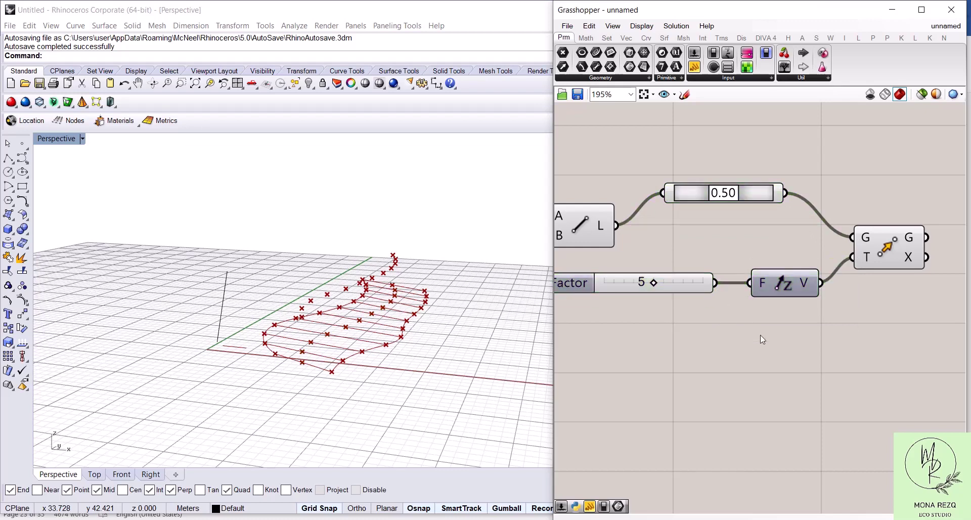
Space the two Divide Curve components farther apart vertically and shift the Move component slightly away from its inputs
{"action": "right_click_drag", "start_coordinate": [825, 342], "coordinate": [959, 318]}
{"action": "right_click_drag", "start_coordinate": [707, 265], "coordinate": [894, 303]}
{"action": "left_click_drag", "start_coordinate": [713, 206], "coordinate": [712, 183]}
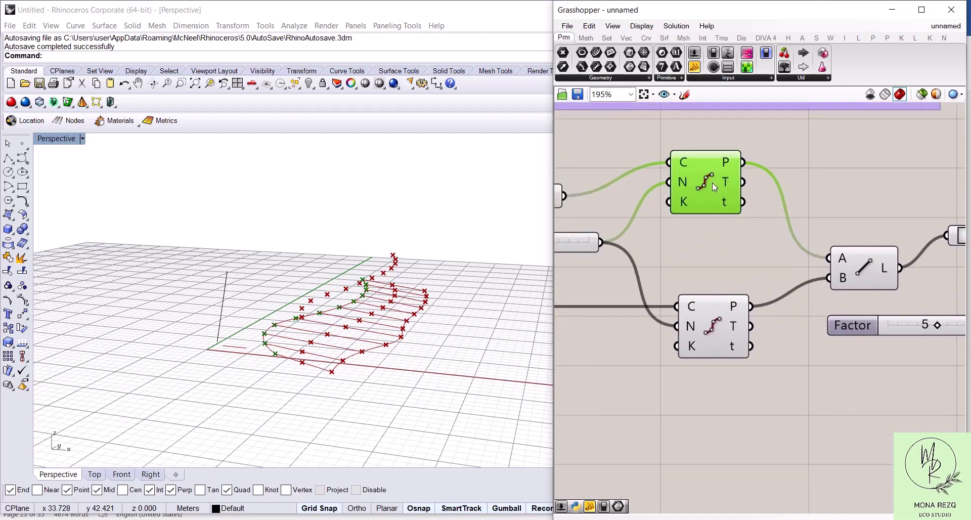
{"action": "mouse_move", "coordinate": [714, 314]}
{"action": "left_mouse_down"}
{"action": "mouse_move", "coordinate": [714, 344]}
{"action": "mouse_move", "coordinate": [715, 329]}
{"action": "left_mouse_up"}
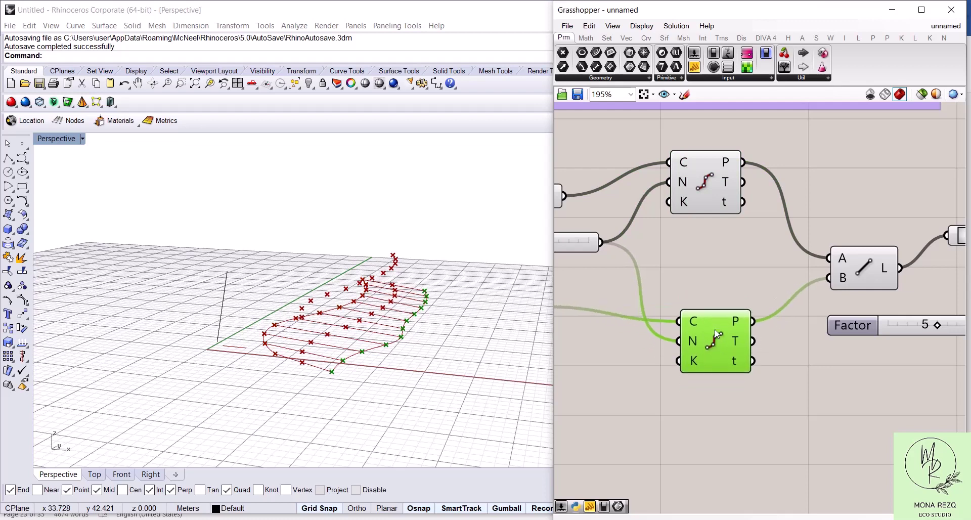
{"action": "right_click_drag", "start_coordinate": [740, 257], "coordinate": [561, 242]}
{"action": "right_click_drag", "start_coordinate": [946, 212], "coordinate": [830, 230]}
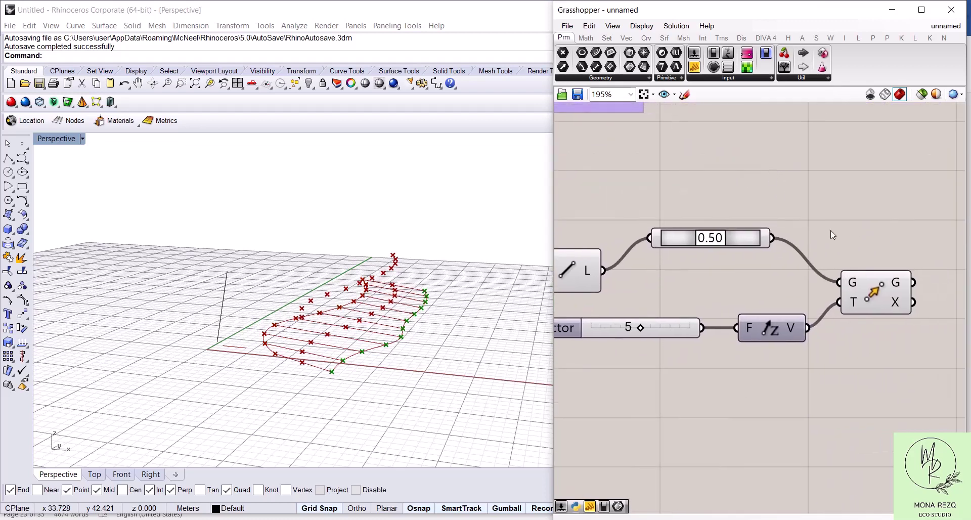
{"action": "mouse_move", "coordinate": [881, 288]}
{"action": "left_mouse_down"}
{"action": "mouse_move", "coordinate": [881, 246]}
{"action": "mouse_move", "coordinate": [894, 278]}
{"action": "left_mouse_up"}
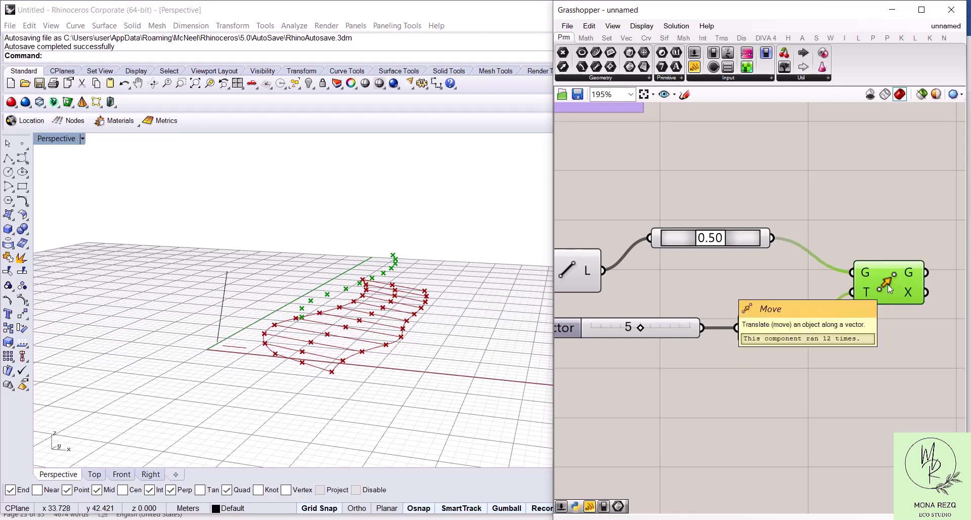
Add an Arc 3Pt component and place it beside the Move component
{"action": "right_click_drag", "start_coordinate": [890, 237], "coordinate": [773, 227]}
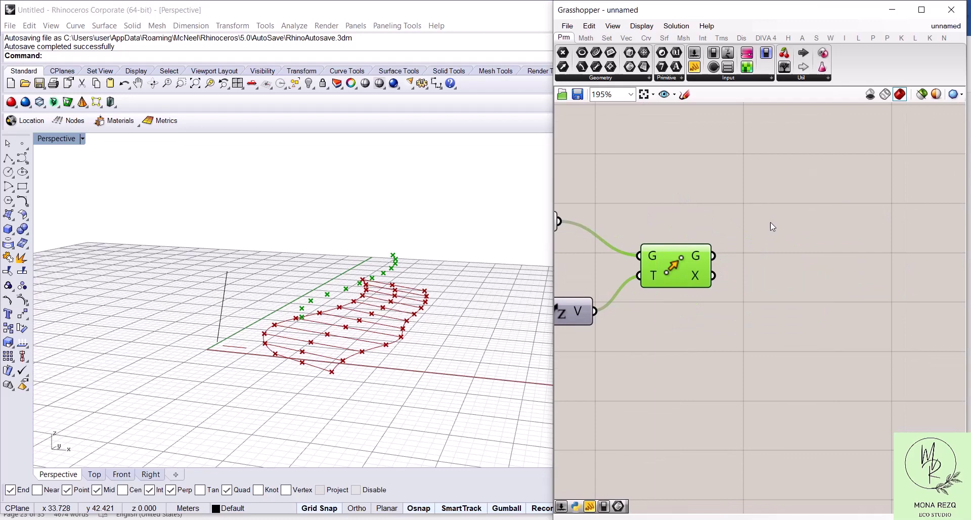
{"action": "double_click", "coordinate": [793, 238]}
{"action": "type", "text": "arc"}
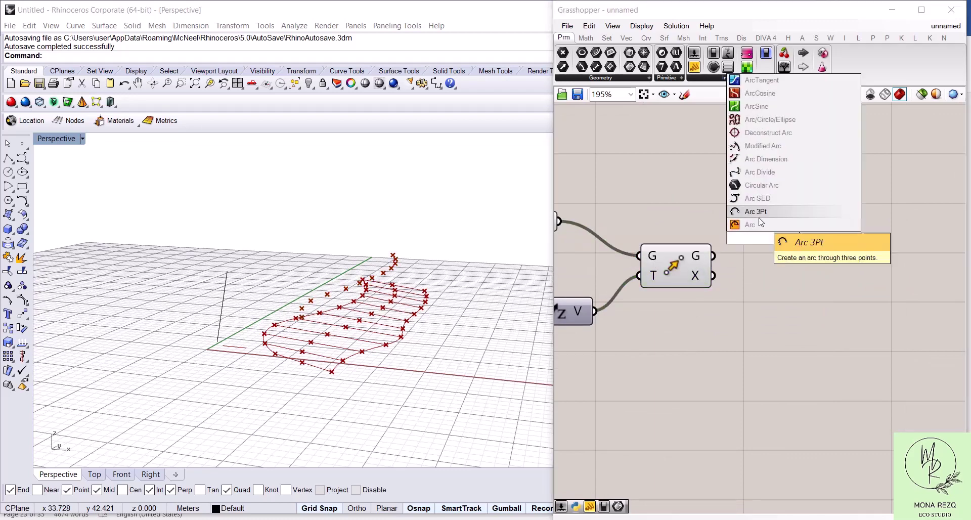
{"action": "left_click", "coordinate": [759, 218]}
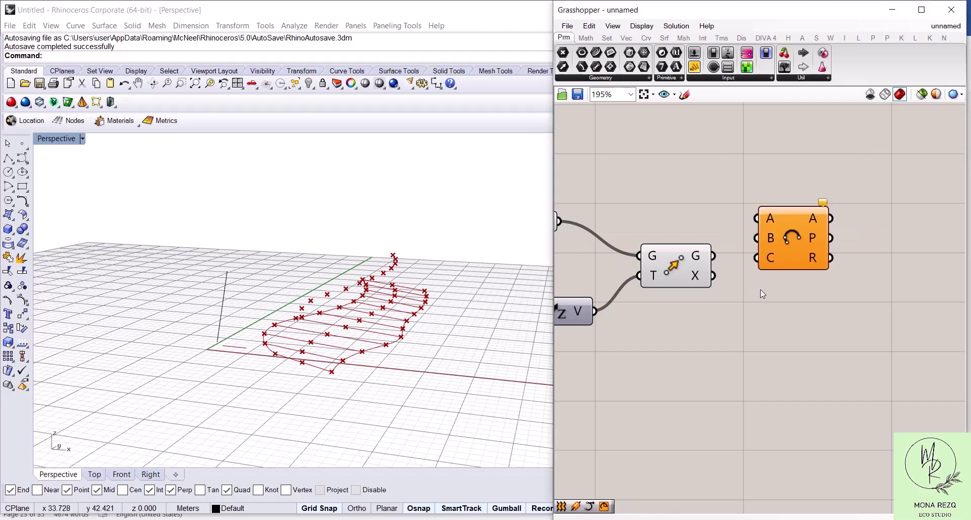
{"action": "right_click_drag", "start_coordinate": [773, 316], "coordinate": [815, 293]}
{"action": "left_click_drag", "start_coordinate": [842, 224], "coordinate": [853, 252]}
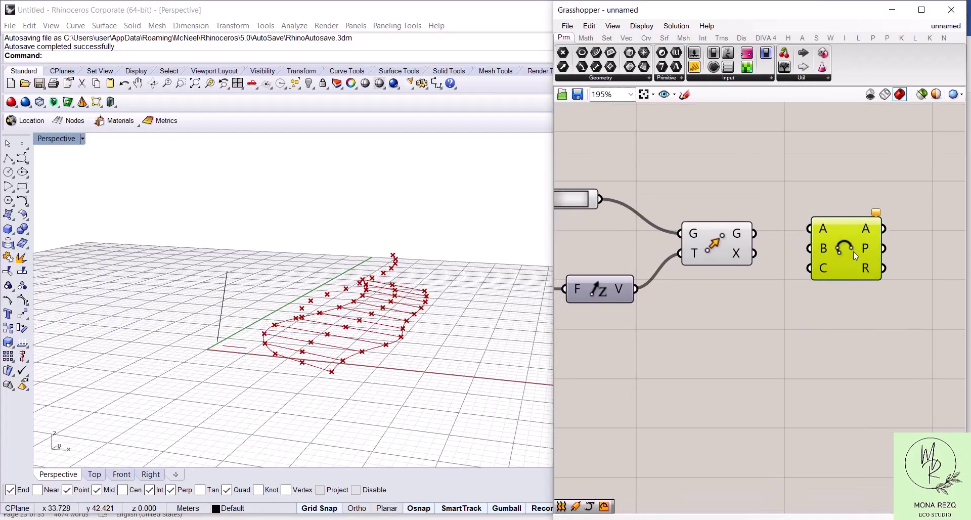
Connect the upper Divide Curve P output to the Arc 3Pt's A input and the Move G output to B
{"action": "right_click_drag", "start_coordinate": [752, 192], "coordinate": [854, 181]}
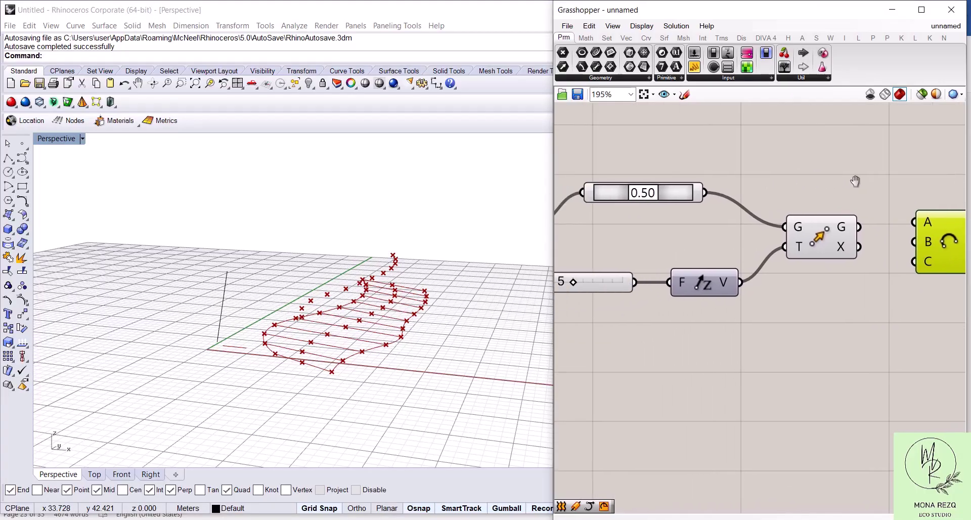
{"action": "scroll", "coordinate": [764, 147], "scroll_direction": "down", "scroll_amount": 5}
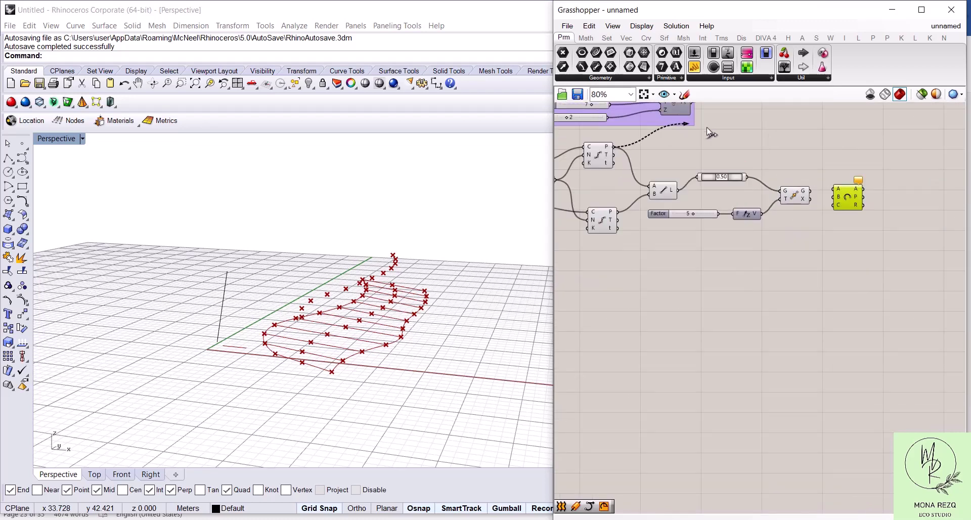
{"action": "left_click_drag", "start_coordinate": [706, 128], "coordinate": [833, 197]}
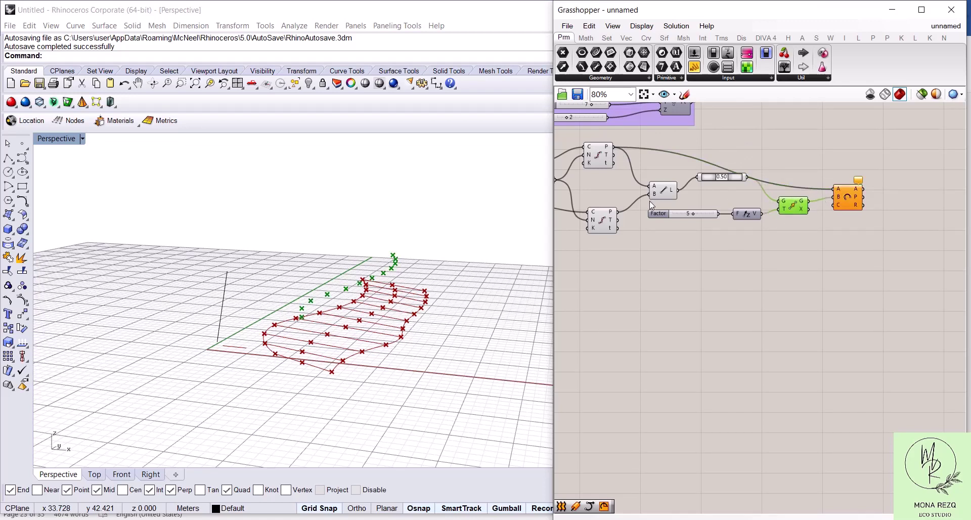
Connect the second curve's division points to the C input of the three-point arc component
{"action": "left_click_drag", "start_coordinate": [616, 214], "coordinate": [837, 213]}
{"action": "left_click", "coordinate": [816, 262]}
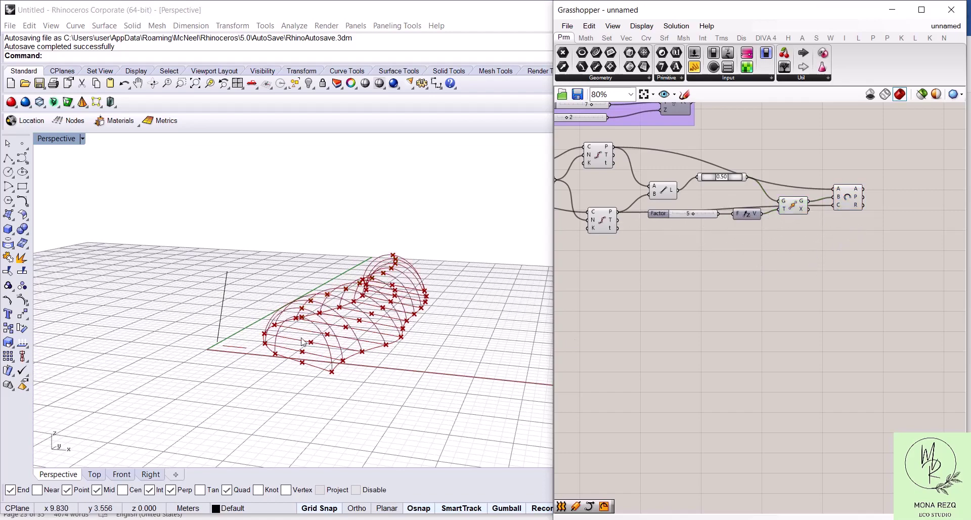
{"action": "right_click_drag", "start_coordinate": [377, 367], "coordinate": [340, 368]}
{"action": "right_click_drag", "start_coordinate": [413, 294], "coordinate": [334, 368]}
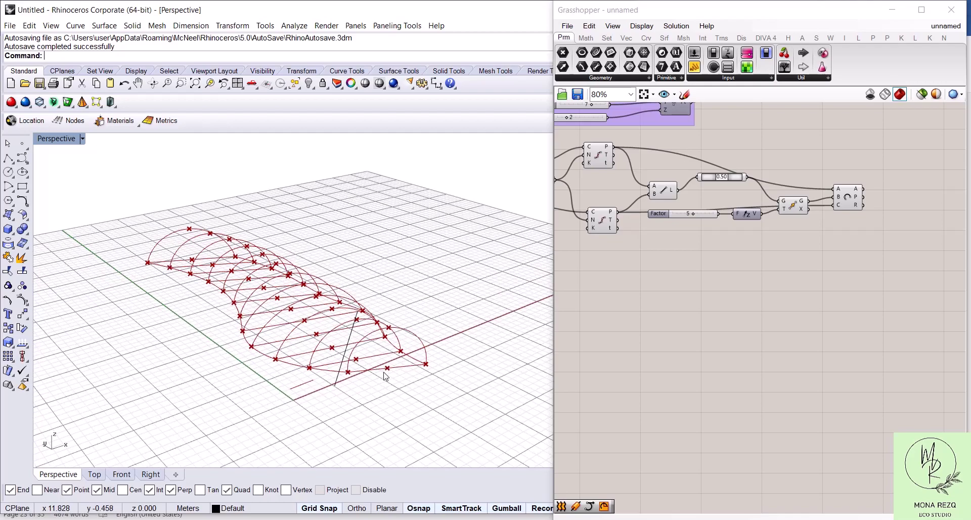
Delete the tall slanted line near the origin from the Rhino model
{"action": "right_click_drag", "start_coordinate": [388, 389], "coordinate": [300, 356]}
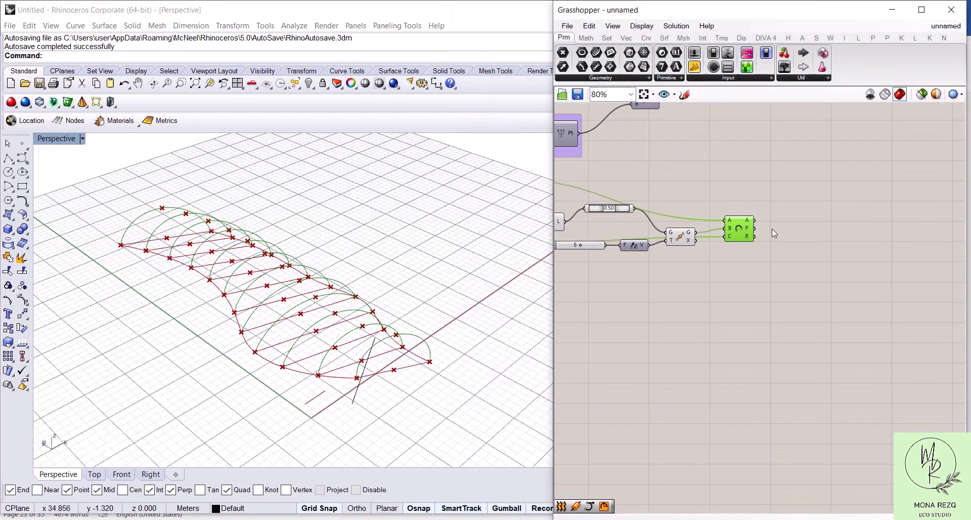
{"action": "left_click", "coordinate": [315, 400]}
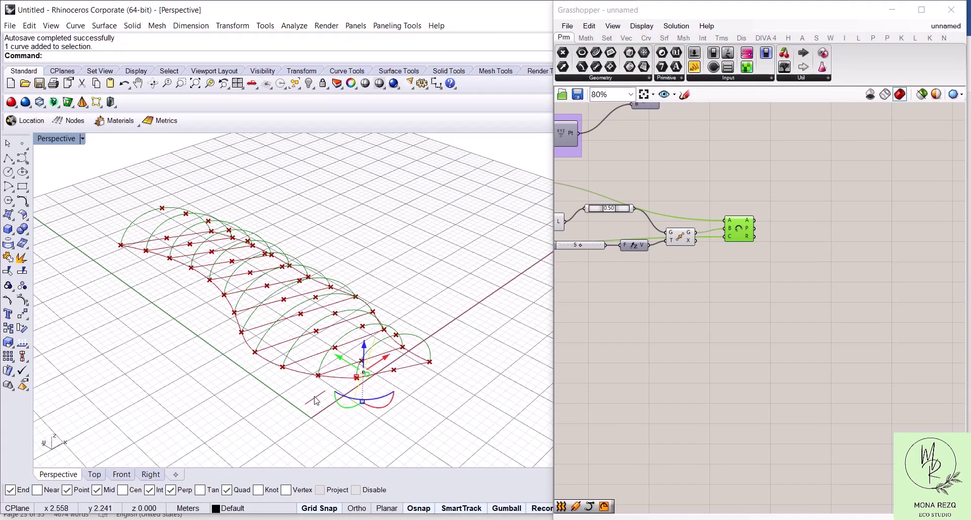
{"action": "key", "text": "Delete"}
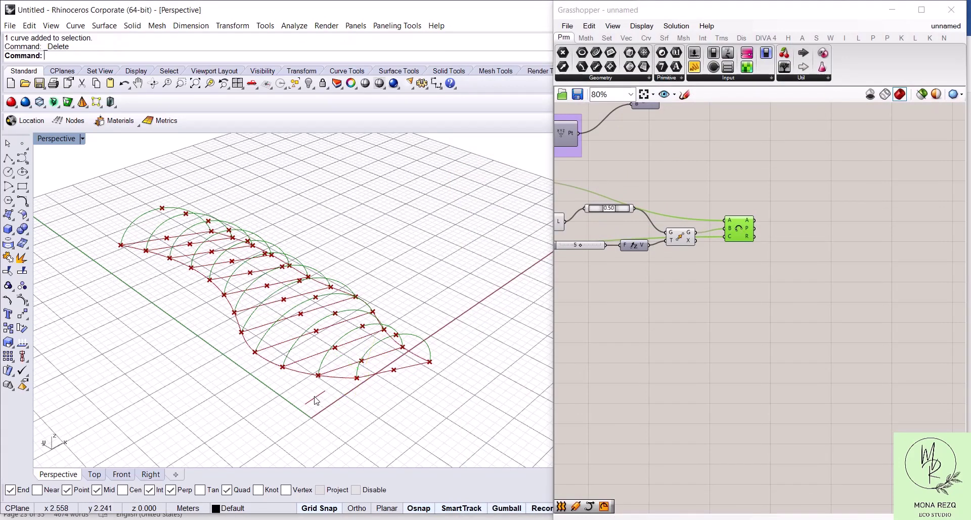
Add a Loft component and feed it the resulting arcs from the three-point arc component
{"action": "double_click", "coordinate": [786, 225]}
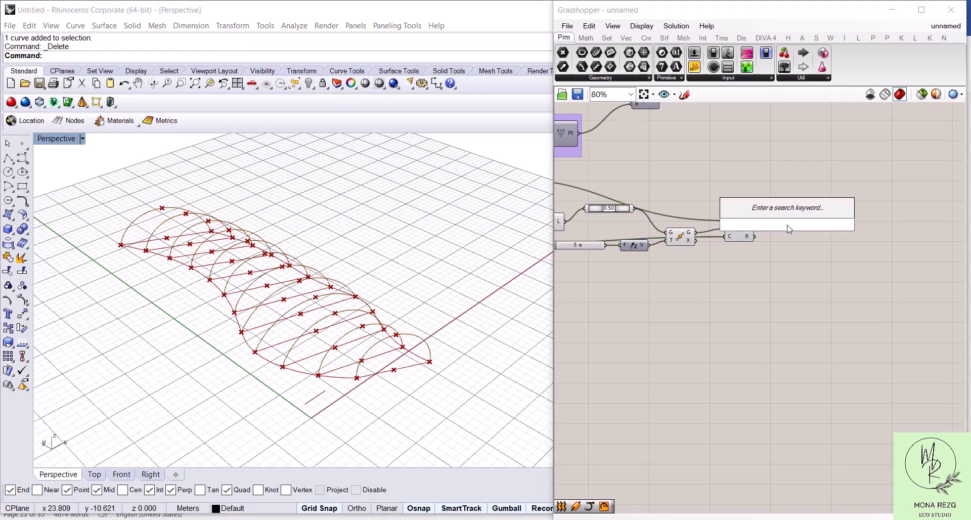
{"action": "type", "text": "loft"}
{"action": "key", "text": "Return"}
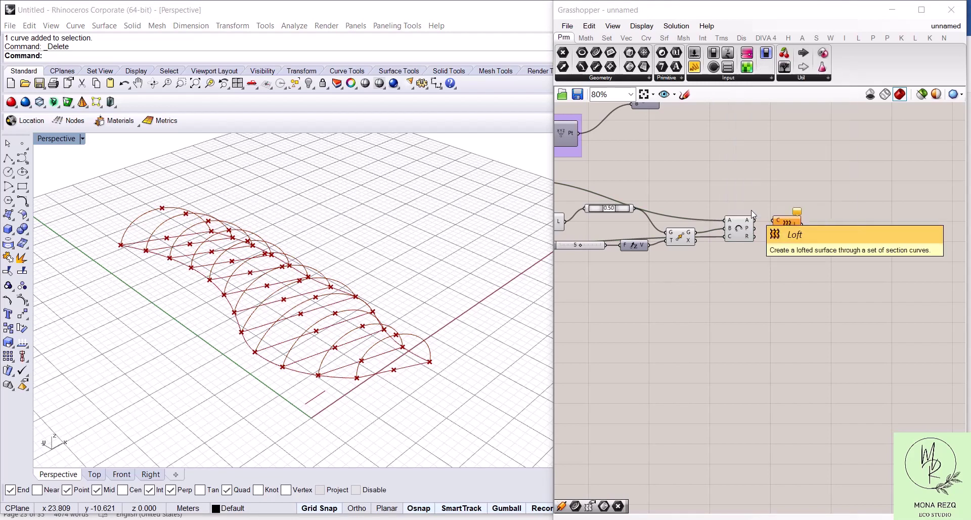
{"action": "left_click_drag", "start_coordinate": [792, 228], "coordinate": [797, 235]}
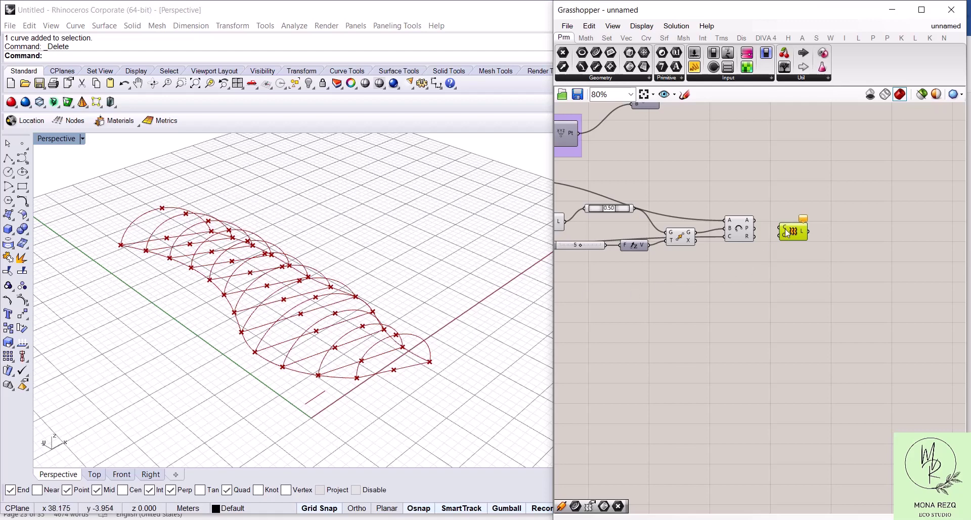
{"action": "left_click_drag", "start_coordinate": [756, 223], "coordinate": [824, 239]}
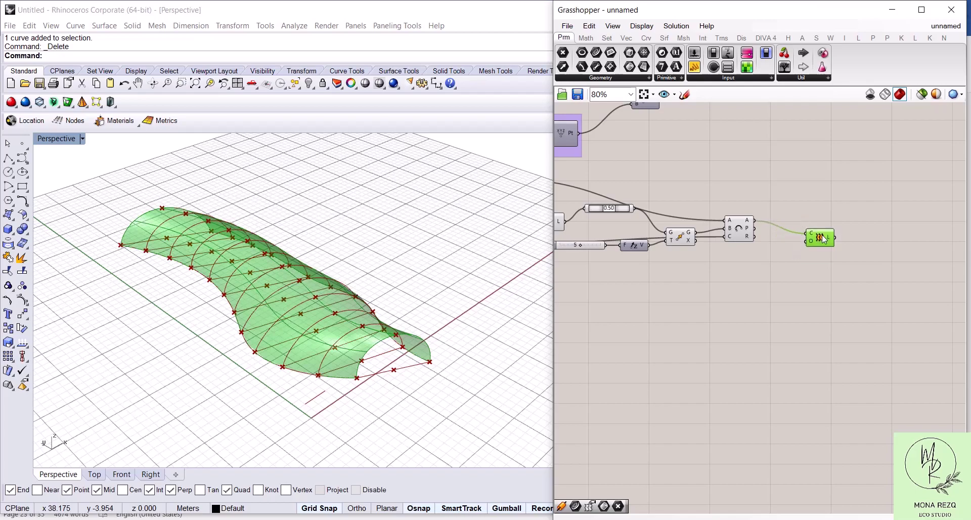
{"action": "left_click", "coordinate": [773, 285]}
{"action": "right_click_drag", "start_coordinate": [270, 337], "coordinate": [303, 308]}
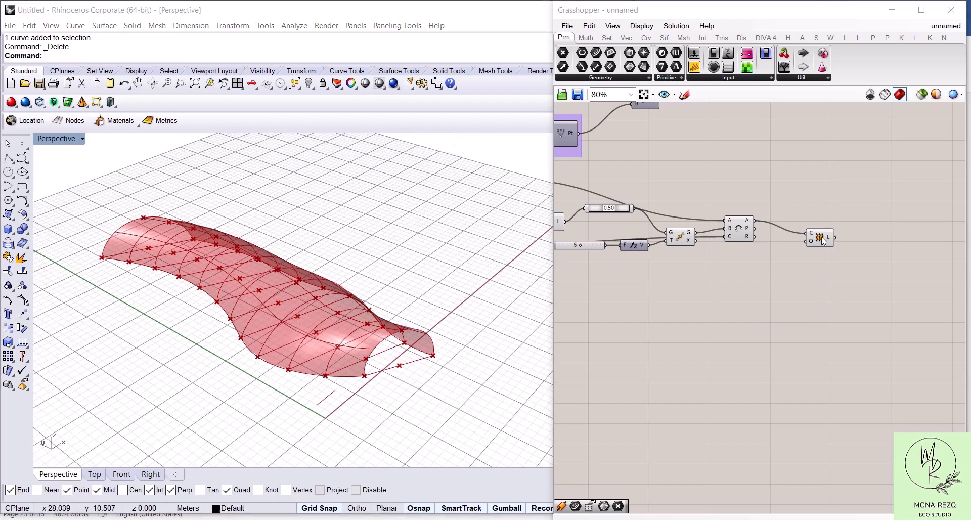
Reposition the Loft component just above and beside the three-point arc component
{"action": "left_click_drag", "start_coordinate": [822, 240], "coordinate": [796, 230]}
{"action": "left_click", "coordinate": [800, 266]}
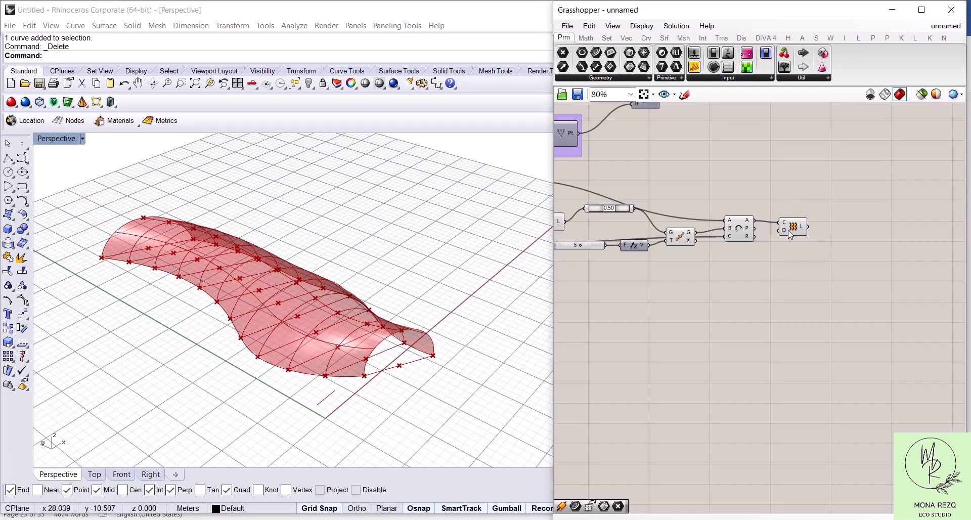
{"action": "left_click_drag", "start_coordinate": [790, 232], "coordinate": [801, 202]}
{"action": "left_click", "coordinate": [796, 260]}
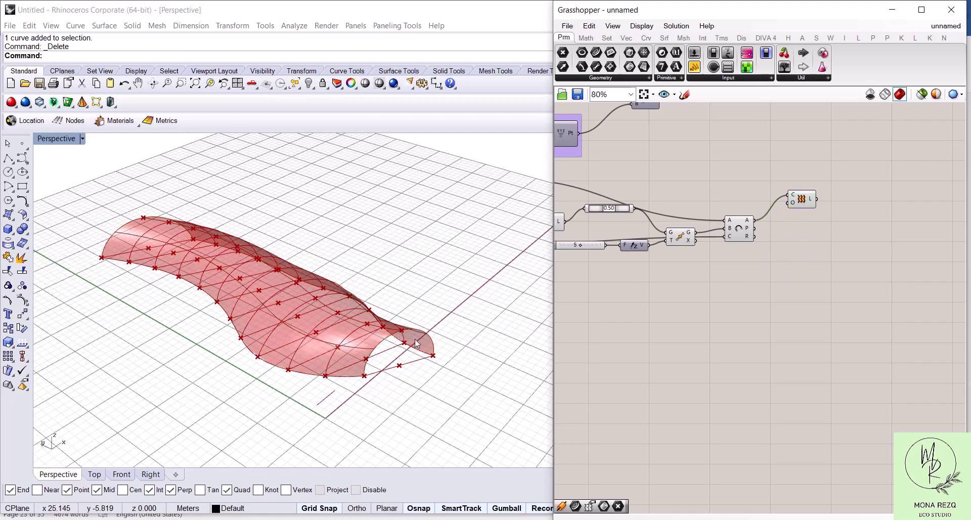
Turn off the preview of the two curve division components, the midpoint line, evaluation, Z vector and Move components
{"action": "right_click_drag", "start_coordinate": [399, 372], "coordinate": [180, 323]}
{"action": "right_click_drag", "start_coordinate": [361, 328], "coordinate": [226, 323]}
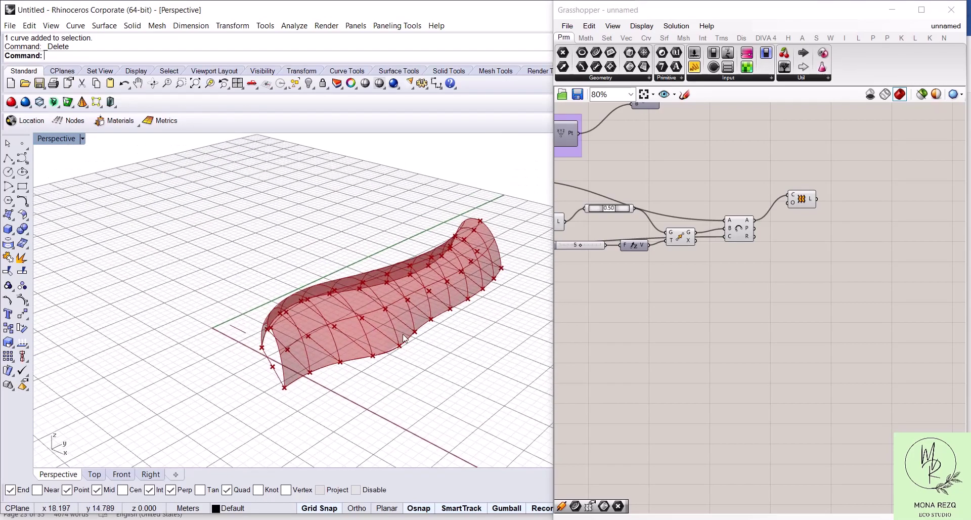
{"action": "right_click_drag", "start_coordinate": [405, 338], "coordinate": [696, 347]}
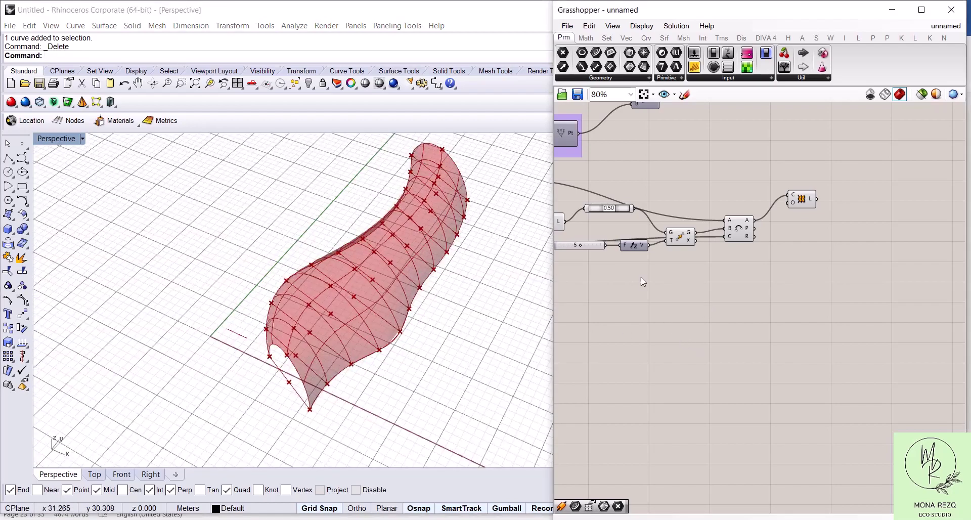
{"action": "right_click_drag", "start_coordinate": [641, 277], "coordinate": [877, 302]}
{"action": "left_click_drag", "start_coordinate": [911, 317], "coordinate": [657, 200]}
{"action": "middle_click", "coordinate": [691, 203]}
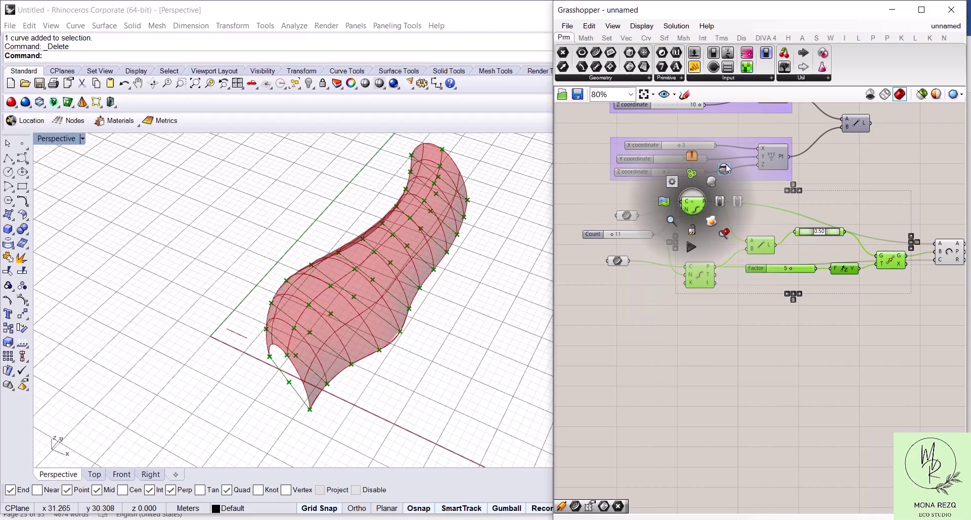
{"action": "left_click", "coordinate": [714, 181]}
{"action": "right_click_drag", "start_coordinate": [387, 311], "coordinate": [435, 297]}
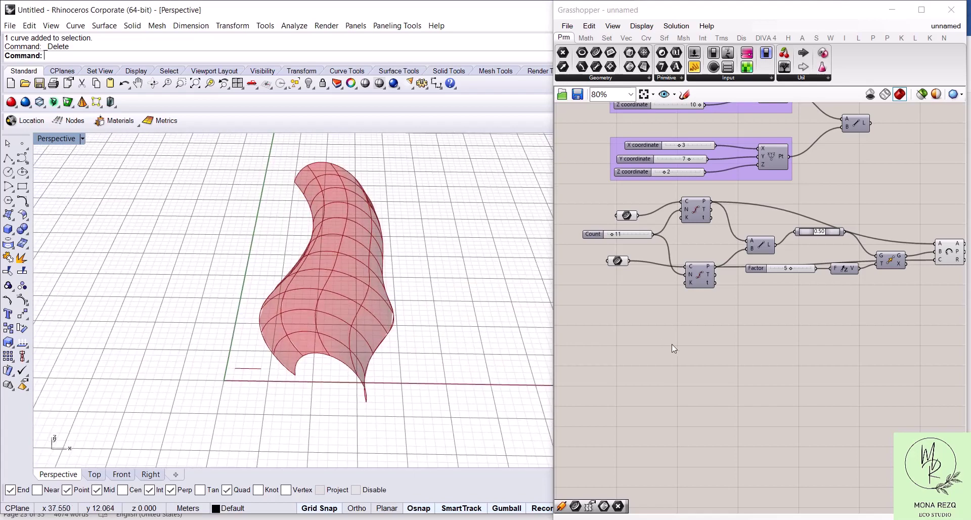
Bake the Loft surface into Rhino on the Default layer, with its colour by layer
{"action": "scroll", "coordinate": [775, 351], "scroll_direction": "right", "scroll_amount": 5}
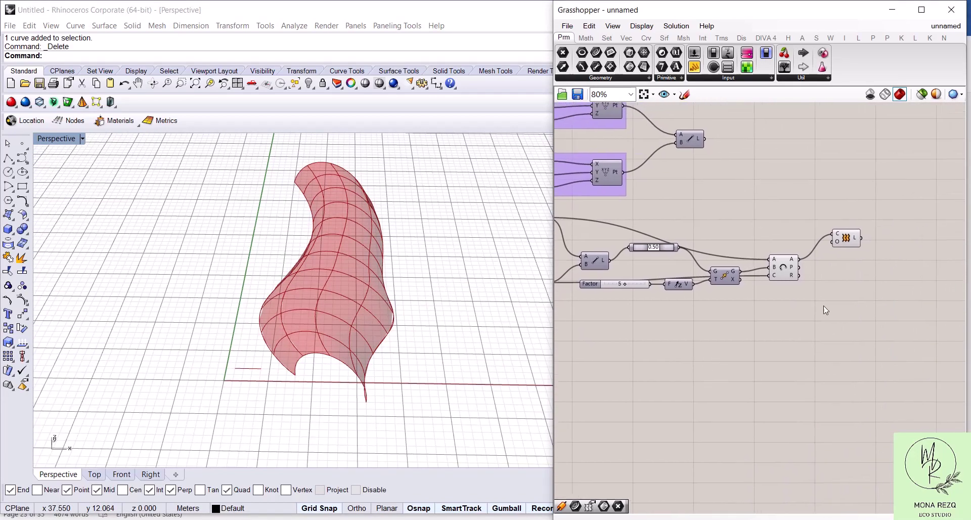
{"action": "left_click", "coordinate": [836, 242]}
{"action": "right_click", "coordinate": [837, 241]}
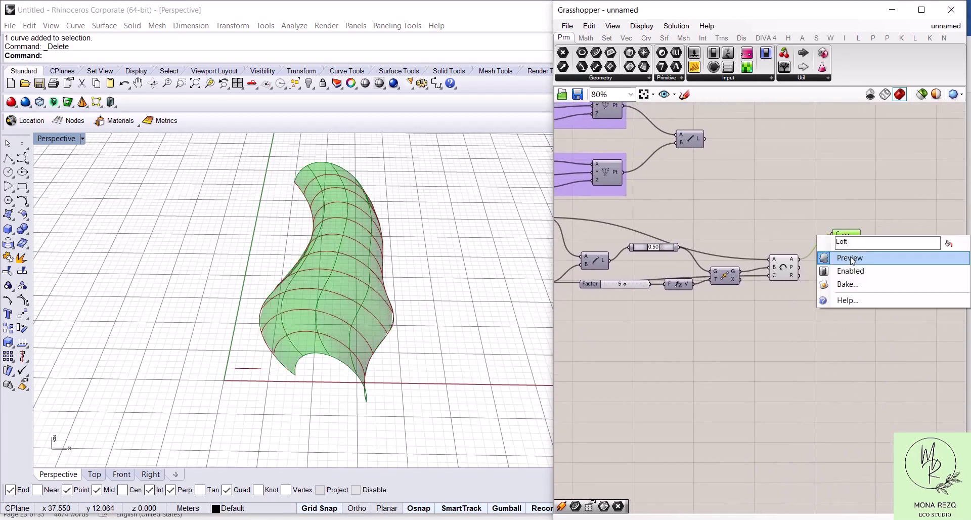
{"action": "left_click", "coordinate": [847, 283]}
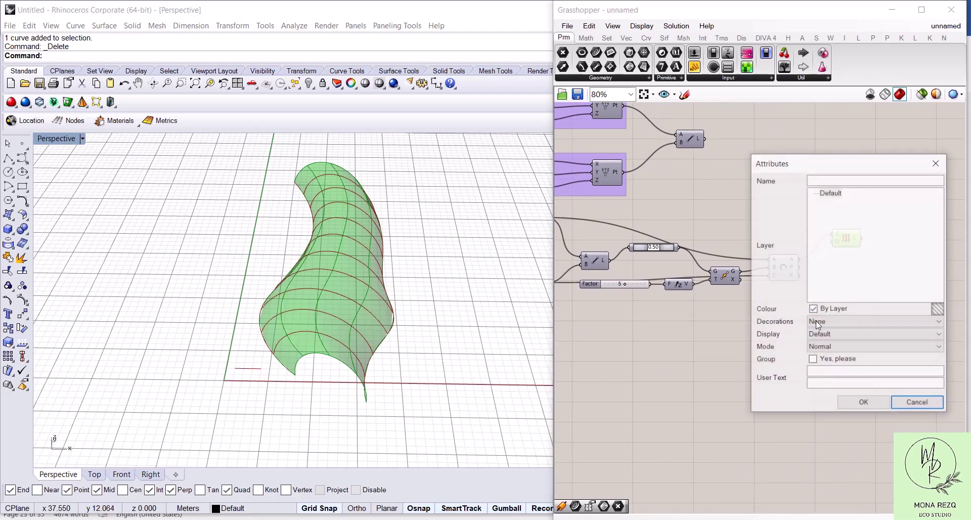
{"action": "left_click", "coordinate": [849, 408]}
Turn off the preview of the three-point arc and Loft components
{"action": "left_click_drag", "start_coordinate": [803, 345], "coordinate": [705, 227]}
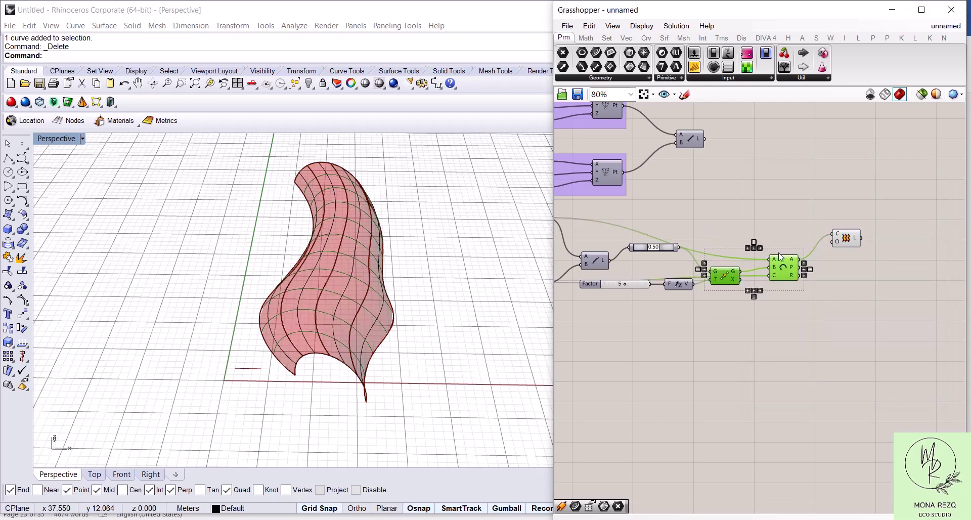
{"action": "left_click_drag", "start_coordinate": [914, 222], "coordinate": [758, 323]}
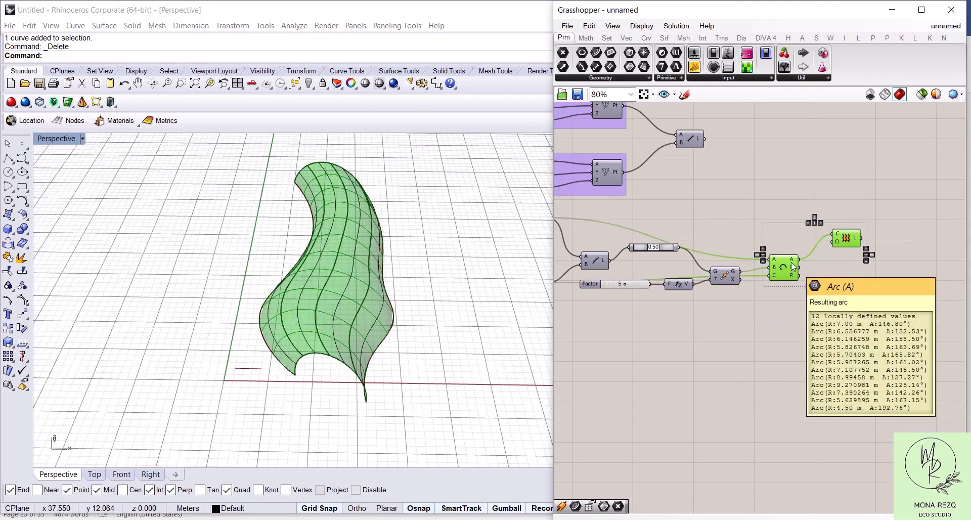
{"action": "middle_click", "coordinate": [792, 267]}
{"action": "left_click", "coordinate": [821, 227]}
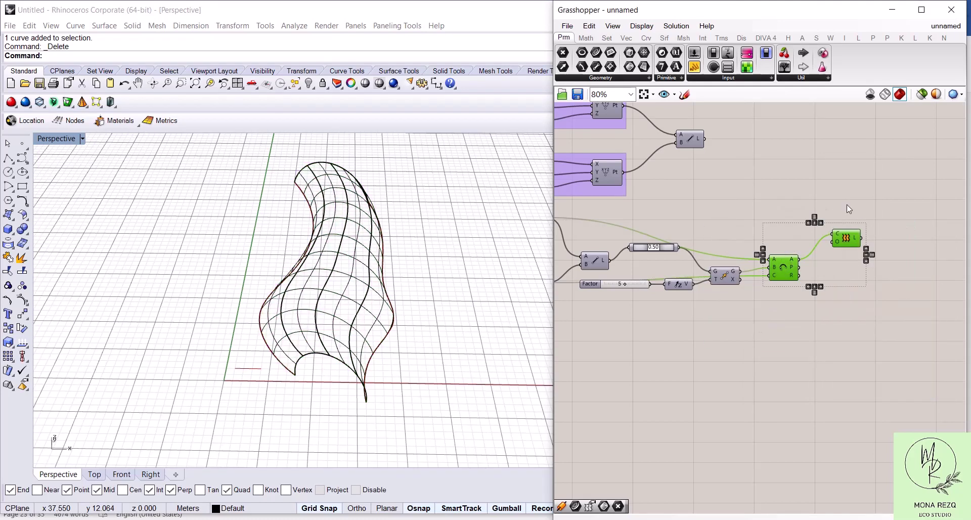
{"action": "left_click", "coordinate": [849, 209]}
Switch the Perspective viewport to the Shaded display mode and inspect the baked loft
{"action": "right_click_drag", "start_coordinate": [408, 247], "coordinate": [413, 282]}
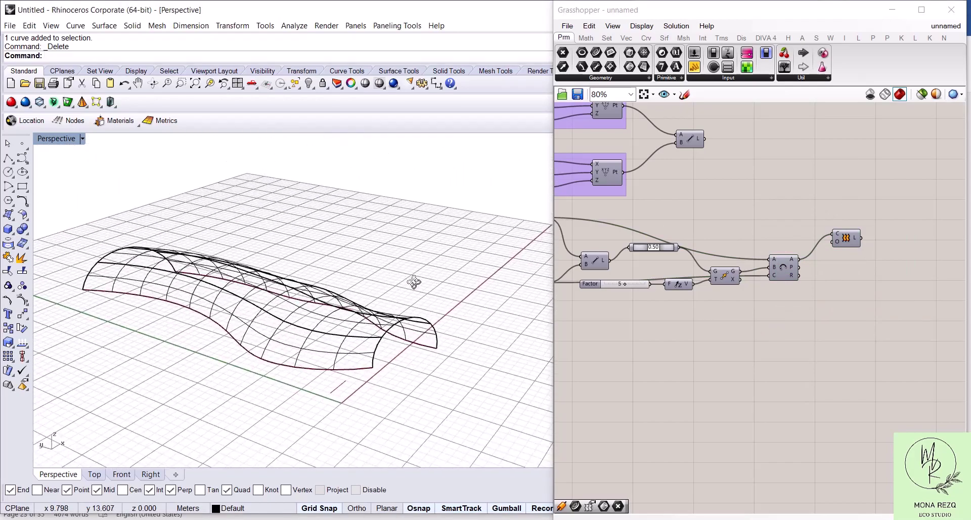
{"action": "right_click_drag", "start_coordinate": [314, 349], "coordinate": [322, 380]}
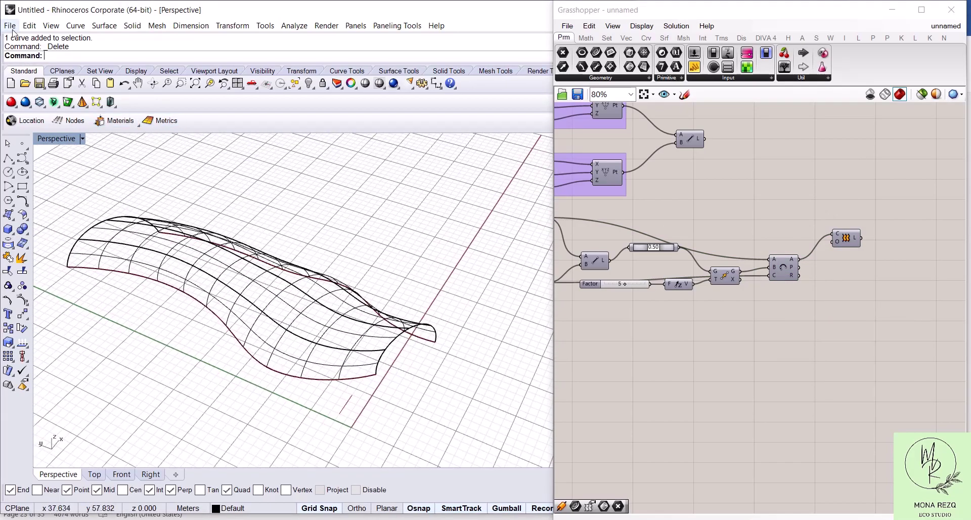
{"action": "left_click", "coordinate": [50, 25]}
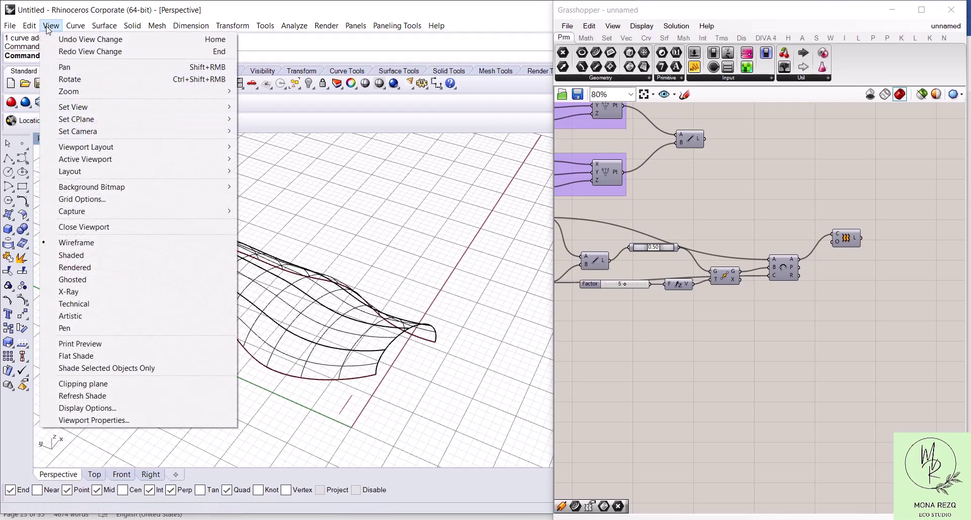
{"action": "left_click", "coordinate": [76, 255]}
{"action": "mouse_move", "coordinate": [354, 380]}
{"action": "right_mouse_down"}
{"action": "mouse_move", "coordinate": [291, 393]}
{"action": "mouse_move", "coordinate": [178, 298]}
{"action": "mouse_move", "coordinate": [160, 344]}
{"action": "mouse_move", "coordinate": [195, 381]}
{"action": "mouse_move", "coordinate": [414, 349]}
{"action": "mouse_move", "coordinate": [195, 323]}
{"action": "mouse_move", "coordinate": [386, 357]}
{"action": "mouse_move", "coordinate": [435, 316]}
{"action": "mouse_move", "coordinate": [368, 281]}
{"action": "right_mouse_up"}
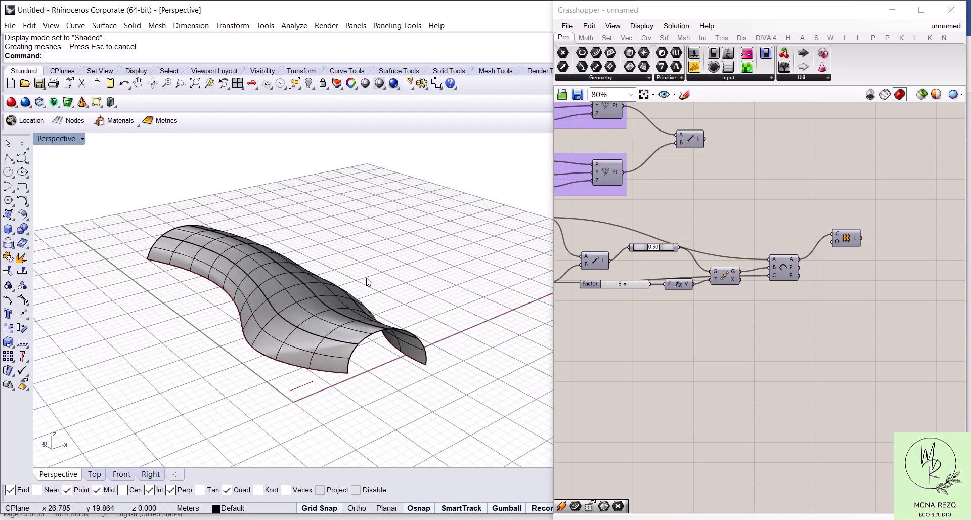
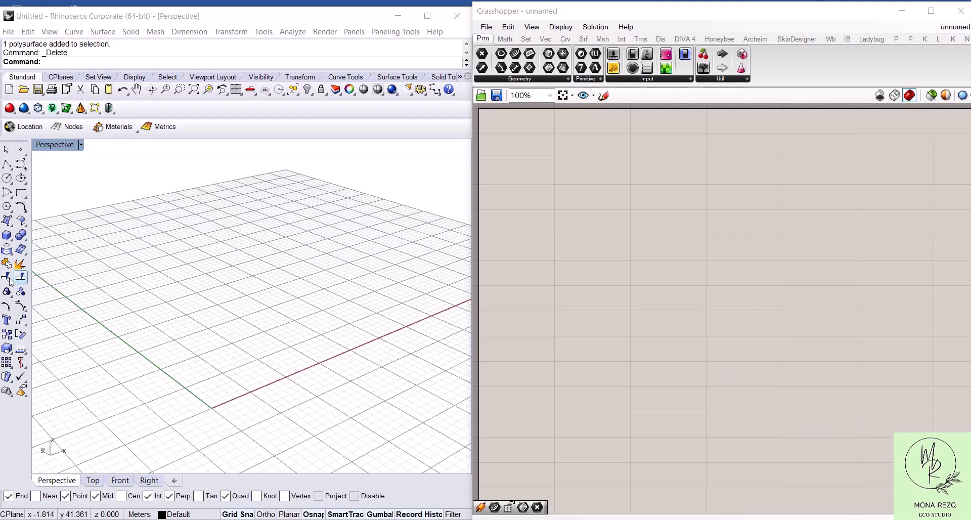
In the cleared Rhino model, create a tall solid box with a base of about 10 by 10 m
{"action": "left_click", "coordinate": [7, 235]}
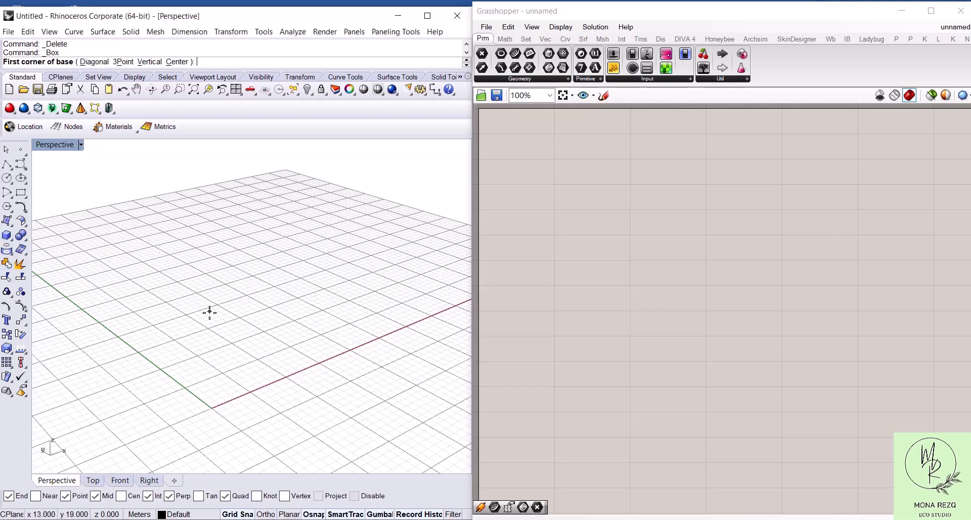
{"action": "left_click", "coordinate": [225, 284]}
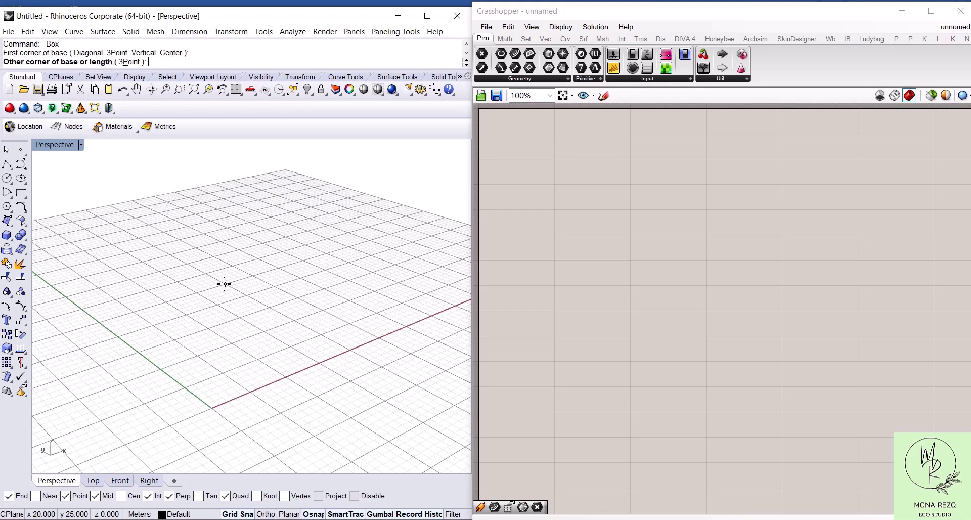
{"action": "left_click", "coordinate": [207, 328]}
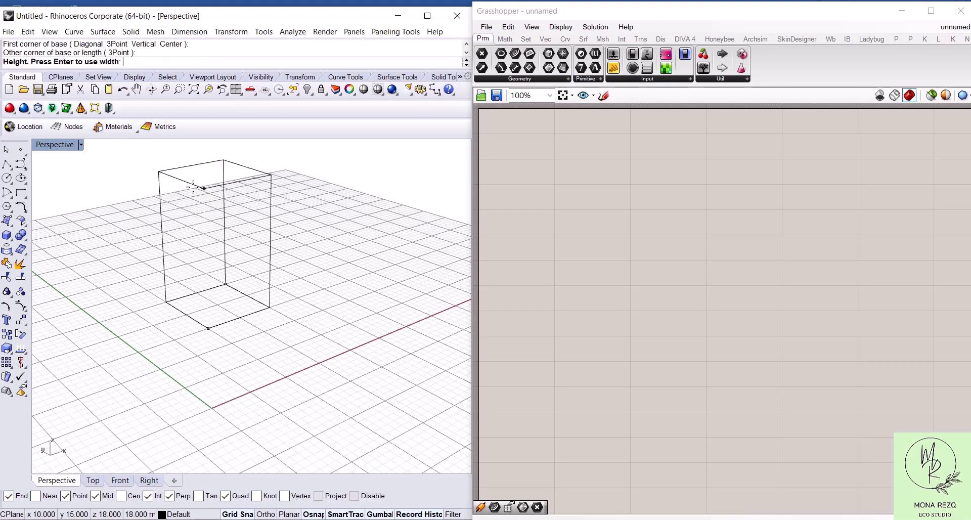
{"action": "left_click", "coordinate": [203, 163]}
{"action": "mouse_move", "coordinate": [211, 216]}
{"action": "right_mouse_down"}
{"action": "mouse_move", "coordinate": [235, 236]}
{"action": "mouse_move", "coordinate": [260, 212]}
{"action": "mouse_move", "coordinate": [212, 207]}
{"action": "mouse_move", "coordinate": [156, 223]}
{"action": "right_mouse_up"}
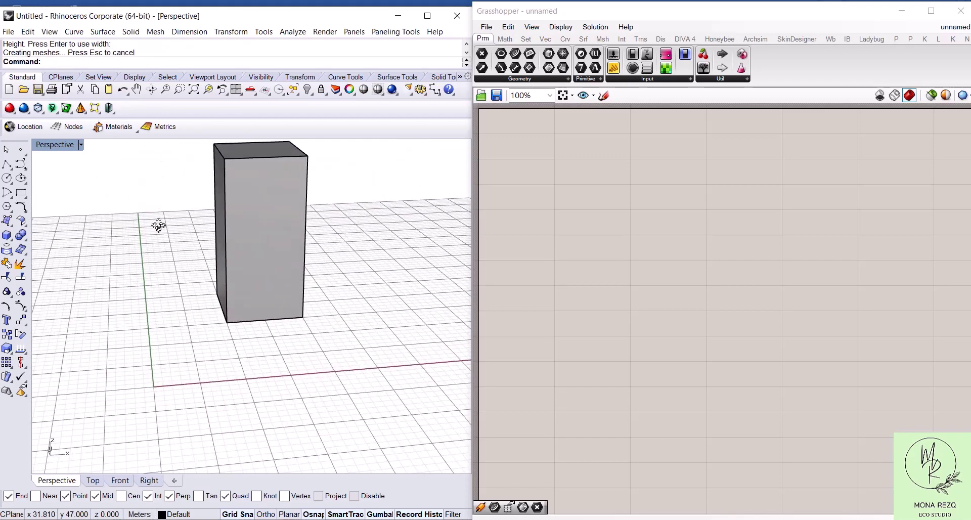
Create a solid vertical cylinder with a radius of about 9.9 m beside the box
{"action": "left_click", "coordinate": [7, 248]}
{"action": "left_click", "coordinate": [7, 236]}
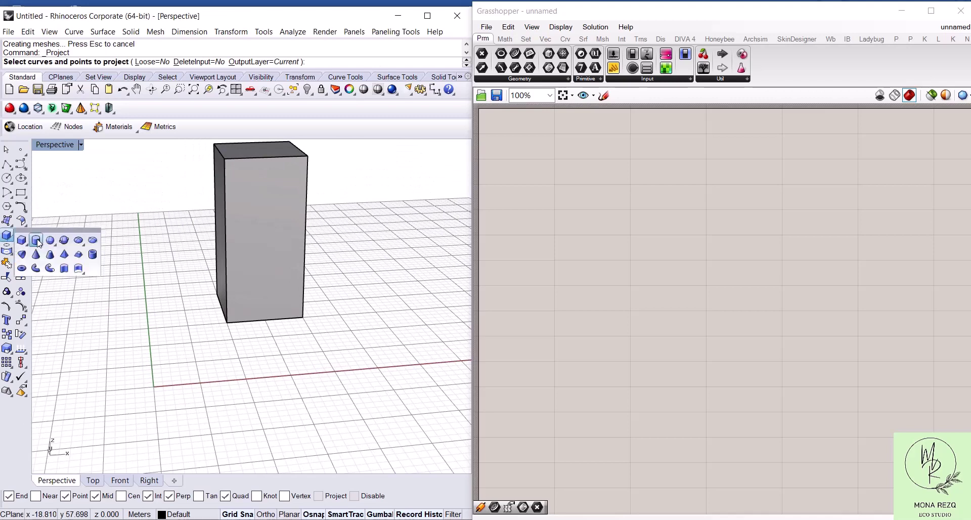
{"action": "left_click", "coordinate": [39, 242]}
{"action": "left_click", "coordinate": [404, 274]}
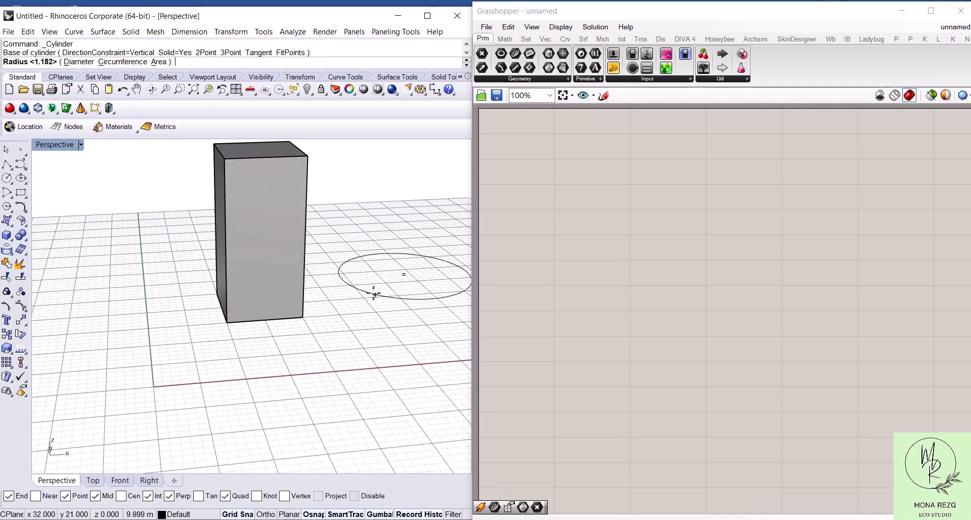
{"action": "left_click", "coordinate": [374, 294]}
{"action": "left_click", "coordinate": [375, 180]}
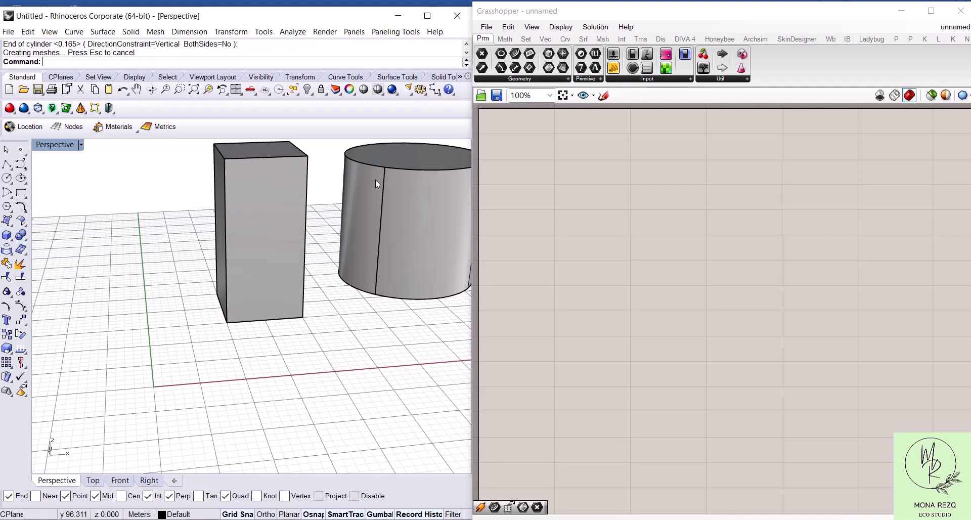
{"action": "right_click_drag", "start_coordinate": [314, 289], "coordinate": [357, 288]}
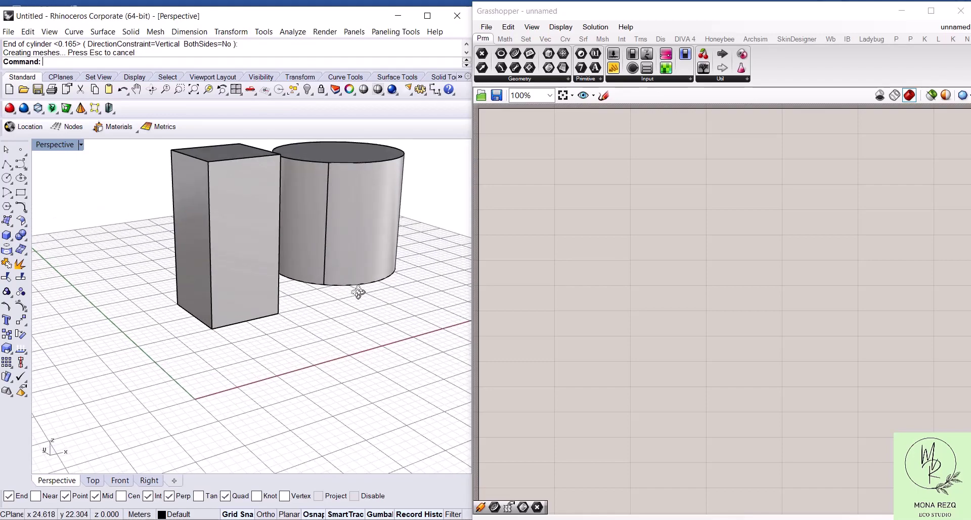
Delete the solid box and the cylinder from the Rhino model
{"action": "left_click", "coordinate": [190, 235]}
{"action": "left_click", "coordinate": [332, 200]}
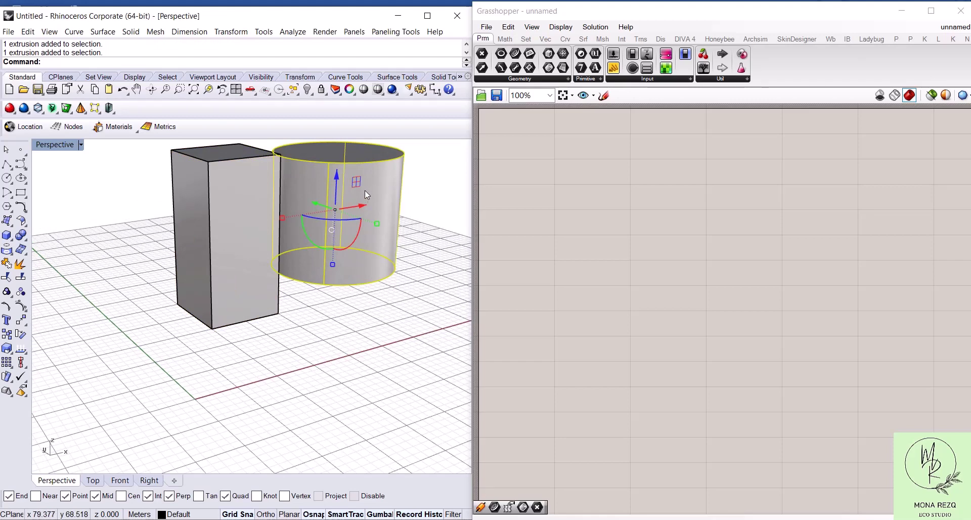
{"action": "left_click", "coordinate": [212, 215]}
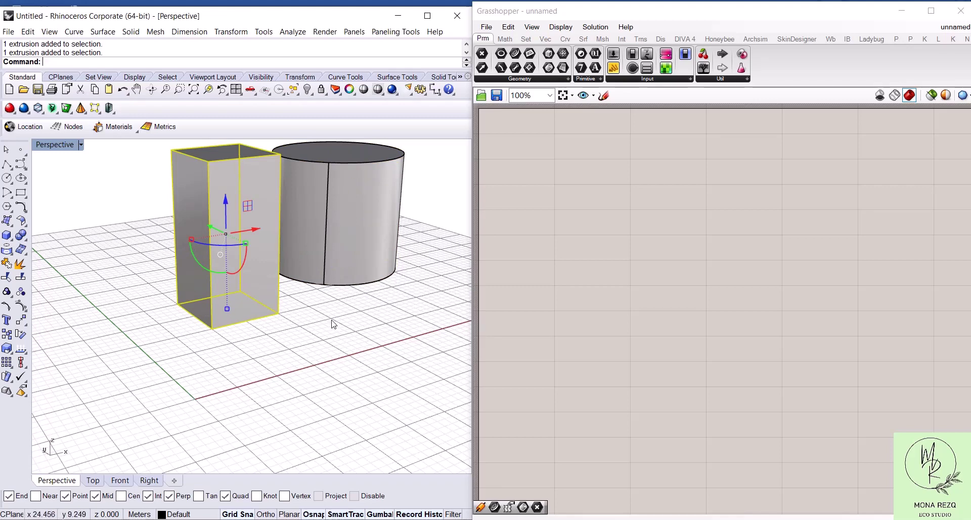
{"action": "left_click", "coordinate": [320, 346]}
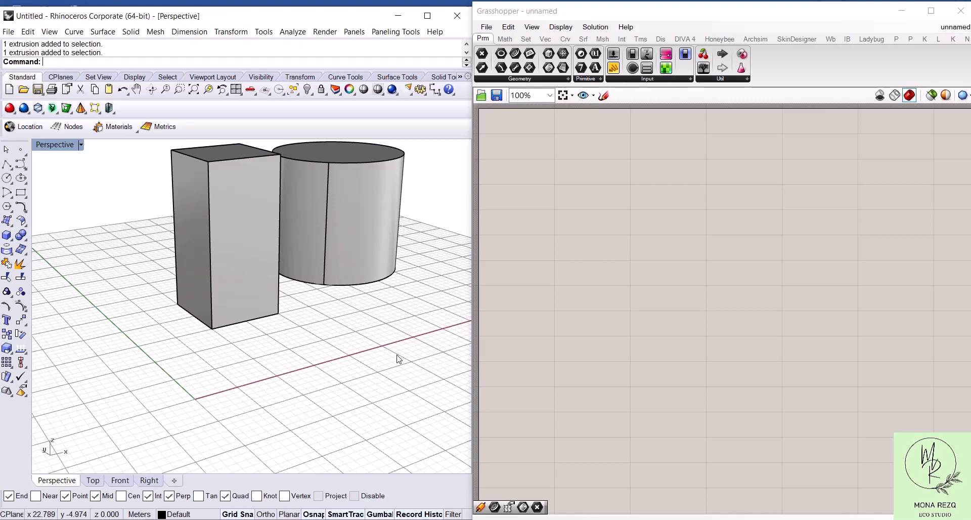
{"action": "left_click_drag", "start_coordinate": [146, 162], "coordinate": [144, 166]}
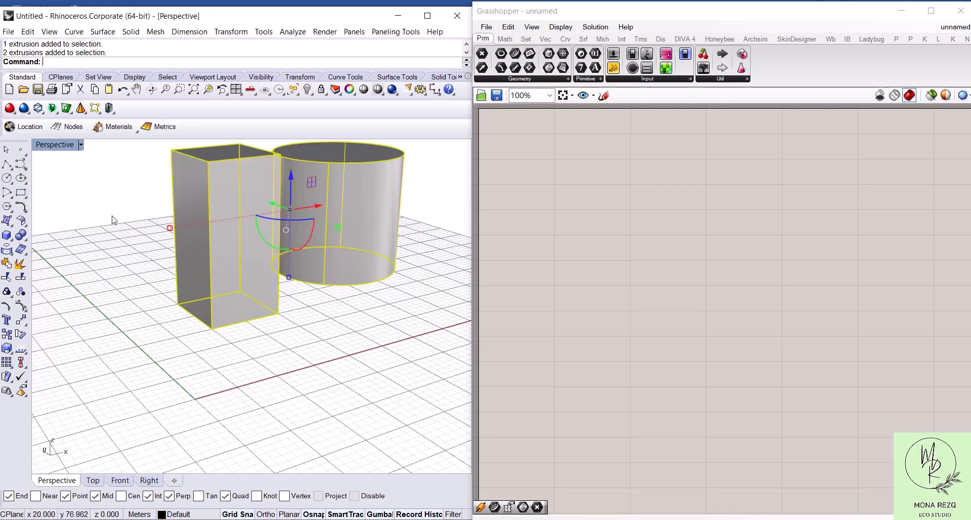
{"action": "key", "text": "Delete"}
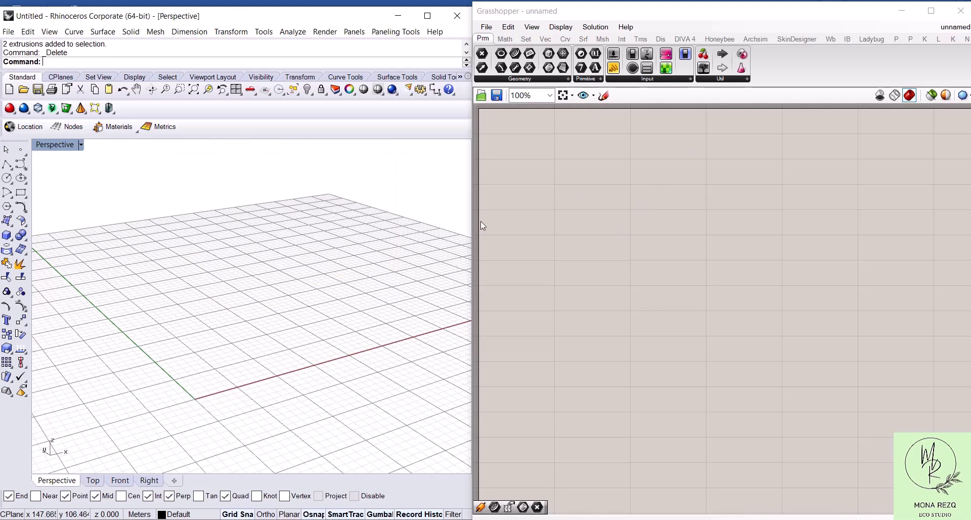
Switch to Grasshopper, add a Construct Point component to the empty canvas and place a copy of it below
{"action": "left_click", "coordinate": [650, 235]}
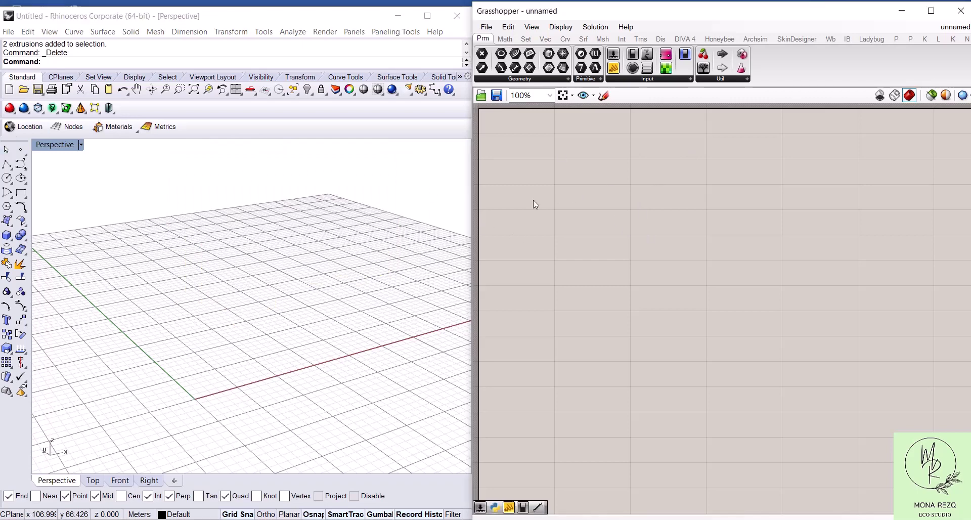
{"action": "double_click", "coordinate": [612, 212]}
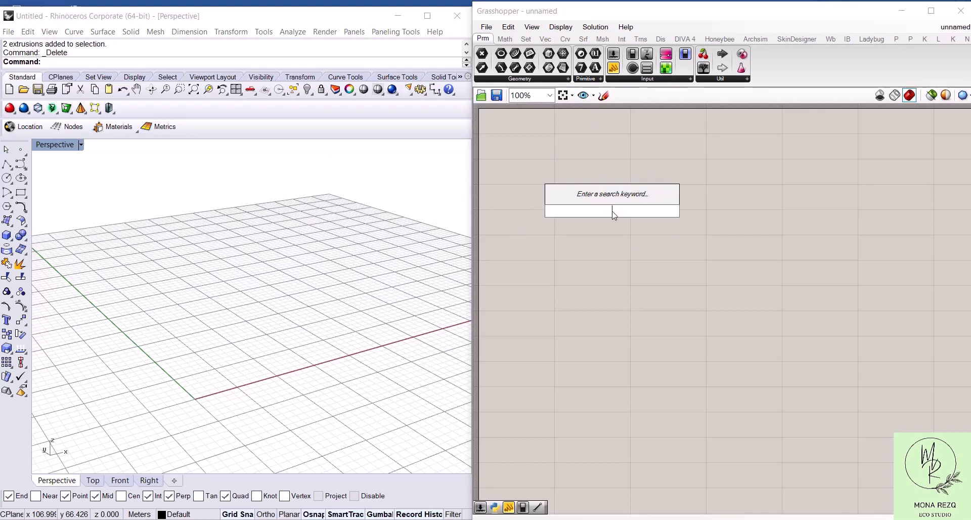
{"action": "type", "text": "construct"}
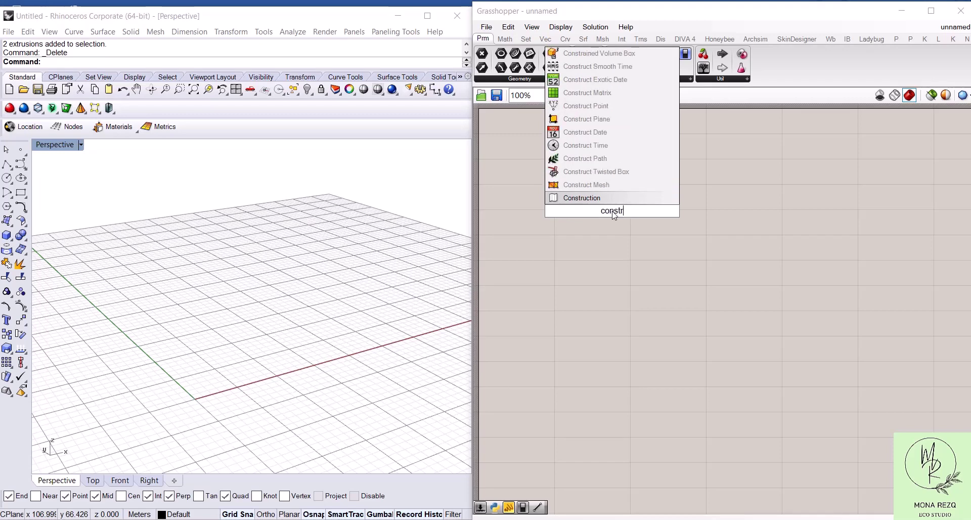
{"action": "left_click", "coordinate": [586, 132]}
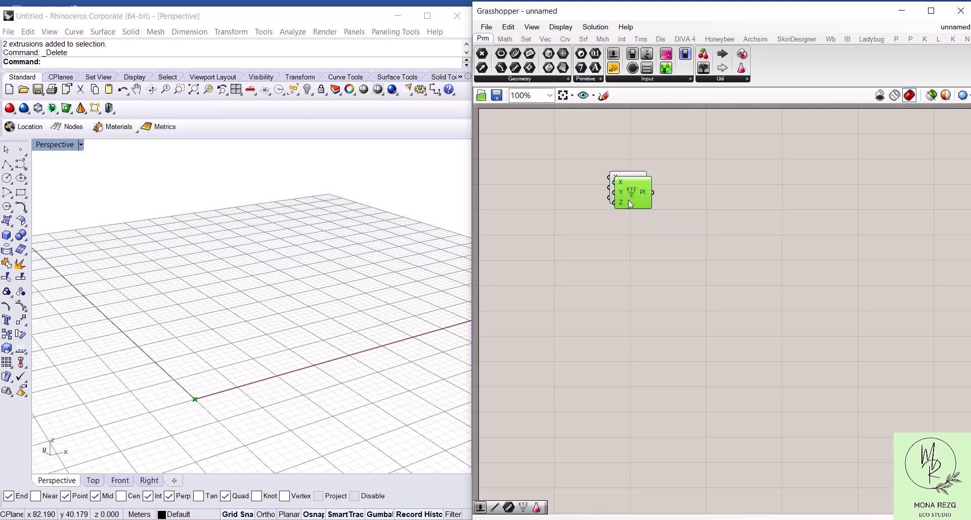
Add a number slider set to 5, connect it to the X input of the lower Construct Point, and space out the components
{"action": "double_click", "coordinate": [561, 250]}
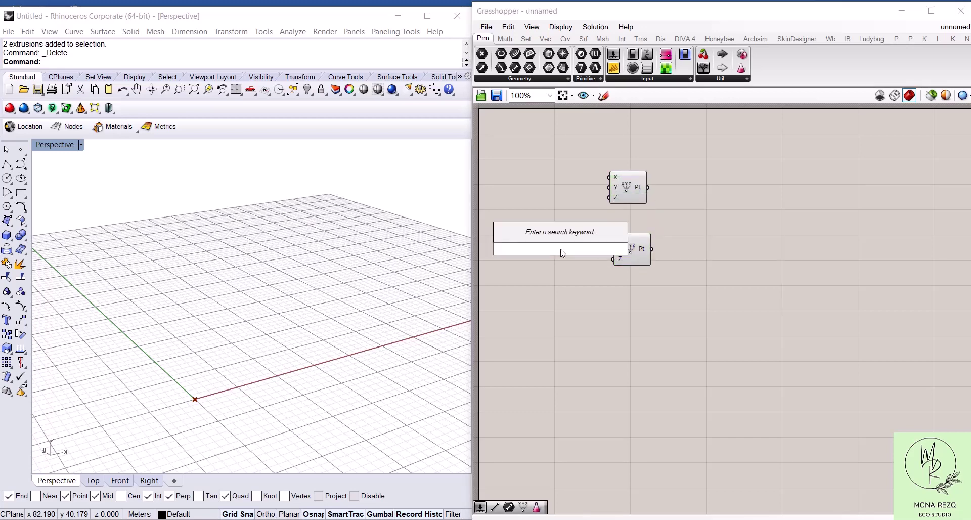
{"action": "type", "text": "2"}
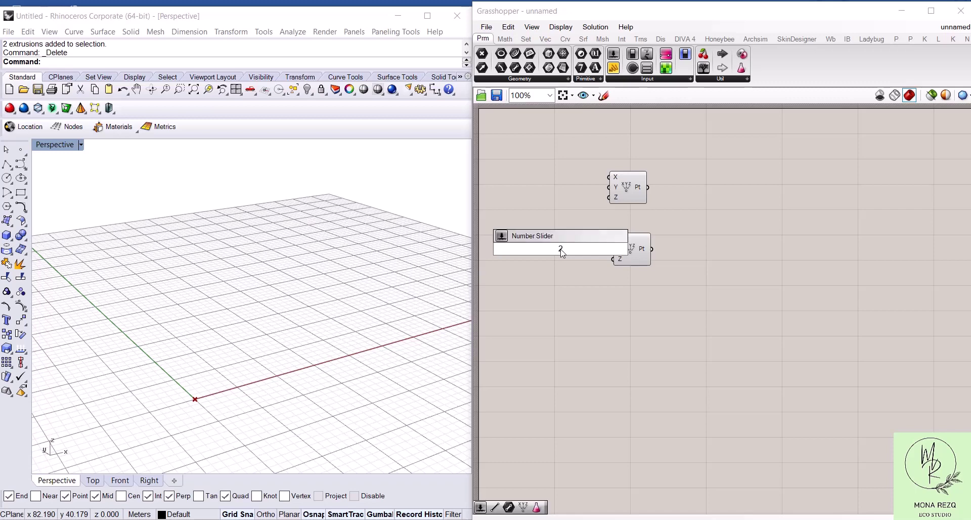
{"action": "key", "text": "Return"}
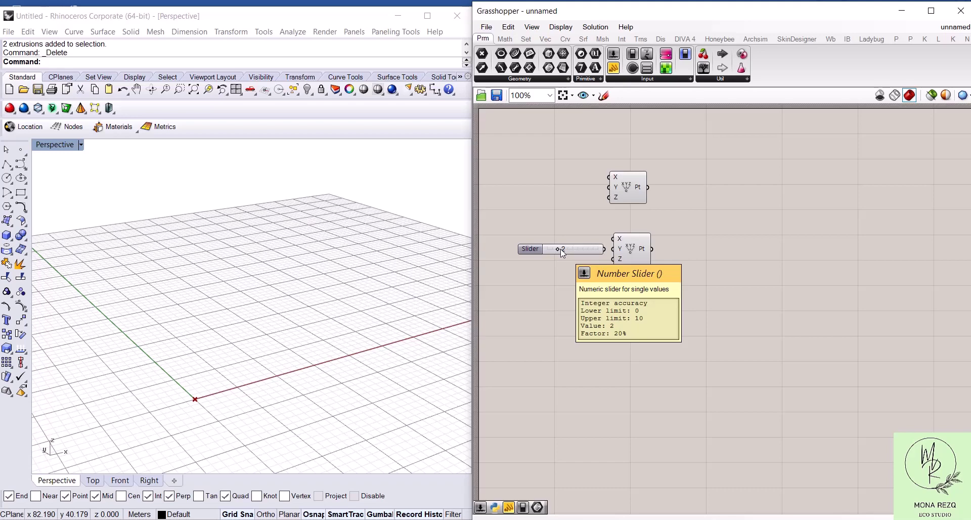
{"action": "left_click", "coordinate": [563, 253]}
{"action": "mouse_move", "coordinate": [604, 249]}
{"action": "left_mouse_down"}
{"action": "mouse_move", "coordinate": [598, 242]}
{"action": "mouse_move", "coordinate": [613, 239]}
{"action": "left_mouse_up"}
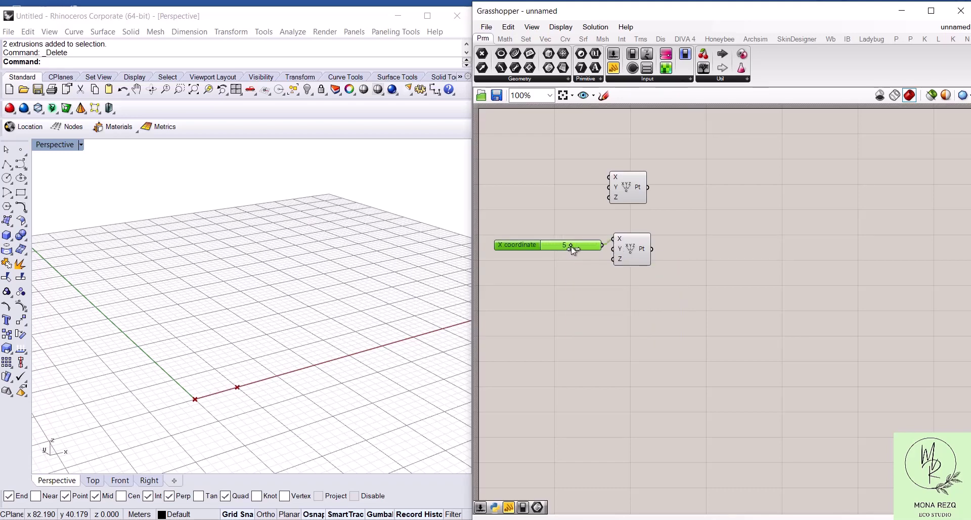
{"action": "left_click", "coordinate": [572, 278]}
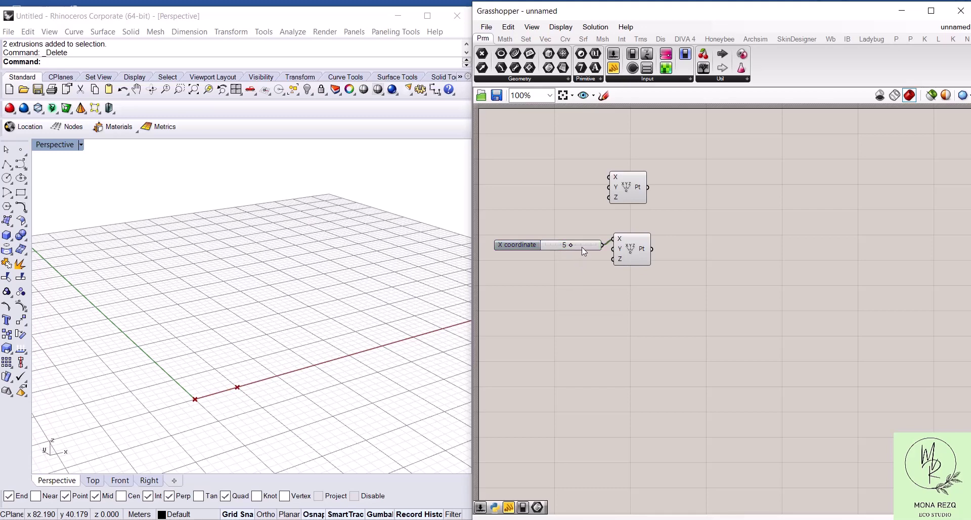
{"action": "left_click_drag", "start_coordinate": [582, 247], "coordinate": [579, 236]}
{"action": "left_click_drag", "start_coordinate": [623, 181], "coordinate": [623, 174]}
Place a third Construct Point component, with no inputs connected, below the other two
{"action": "left_click", "coordinate": [630, 243]}
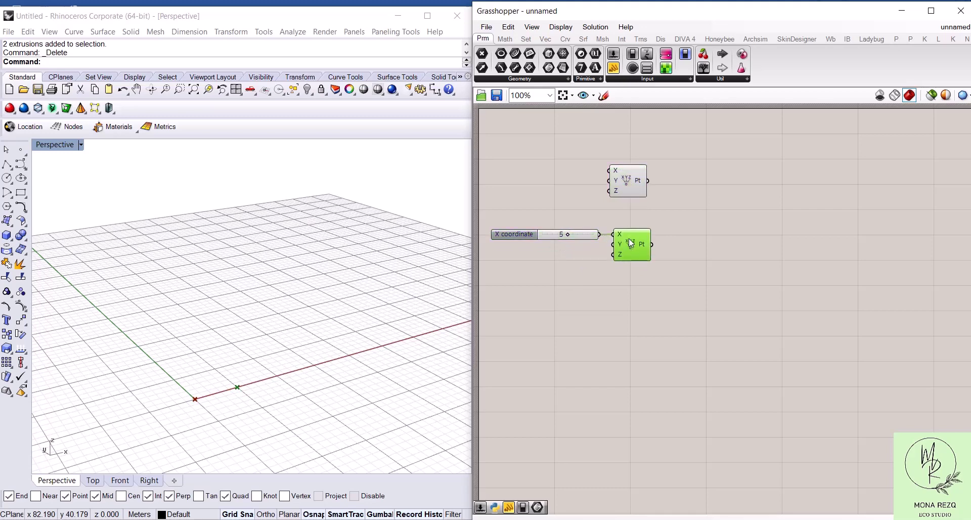
{"action": "double_click", "coordinate": [616, 320]}
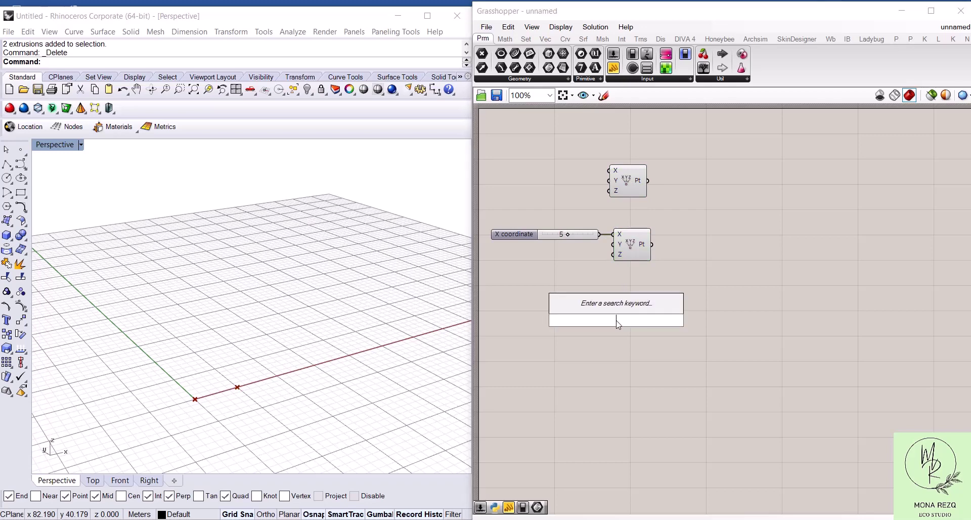
{"action": "left_click", "coordinate": [633, 275]}
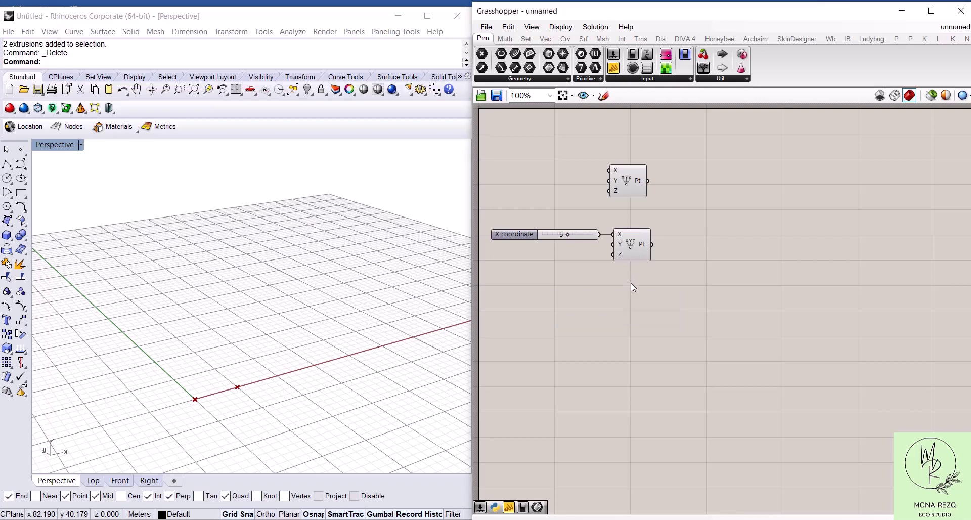
{"action": "key", "text": "ctrl+v"}
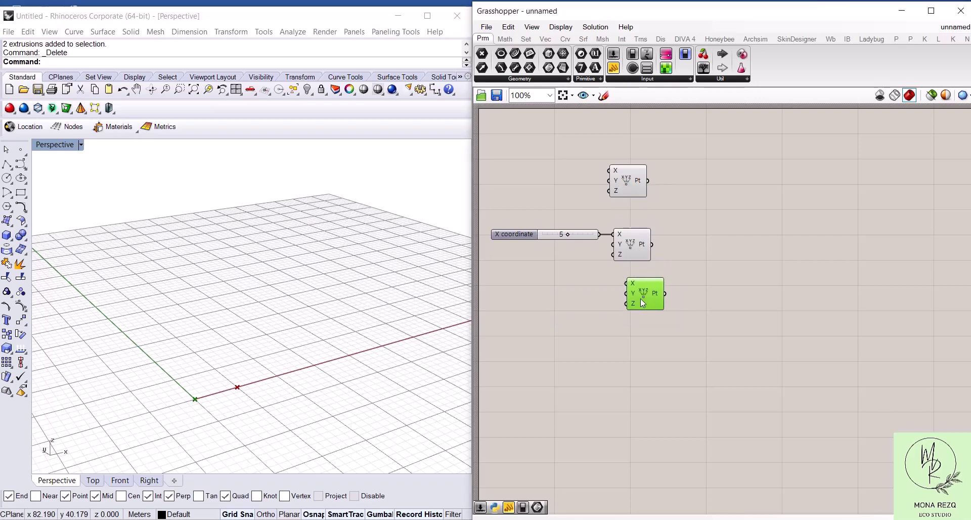
{"action": "left_click_drag", "start_coordinate": [642, 303], "coordinate": [632, 309]}
Add a number slider with value 5 and connect it to the Y input of the third Construct Point
{"action": "double_click", "coordinate": [551, 298]}
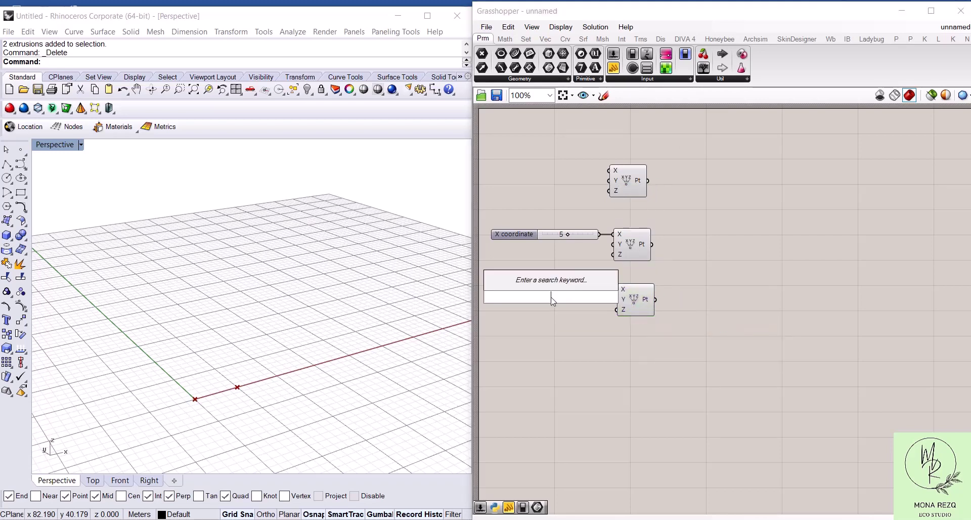
{"action": "type", "text": "Number Slider"}
{"action": "key", "text": "Return"}
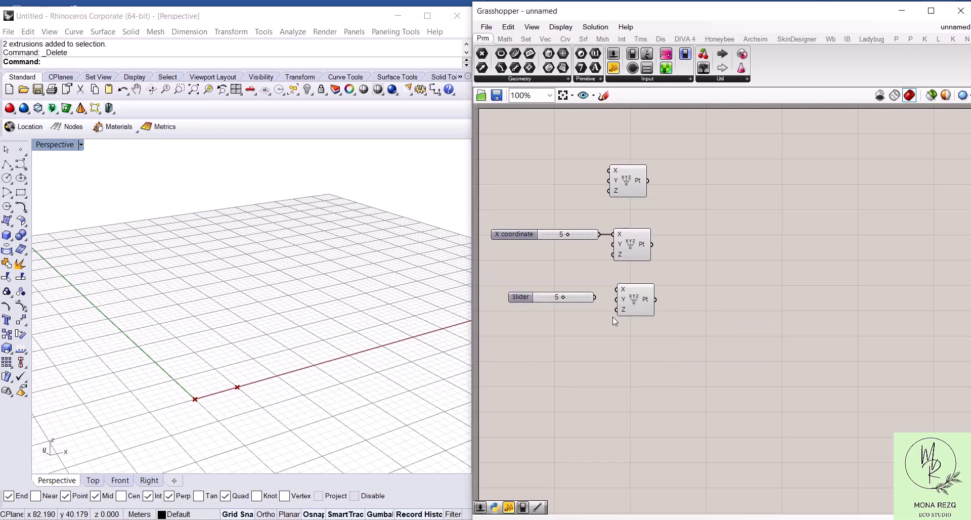
{"action": "left_click_drag", "start_coordinate": [596, 299], "coordinate": [617, 299]}
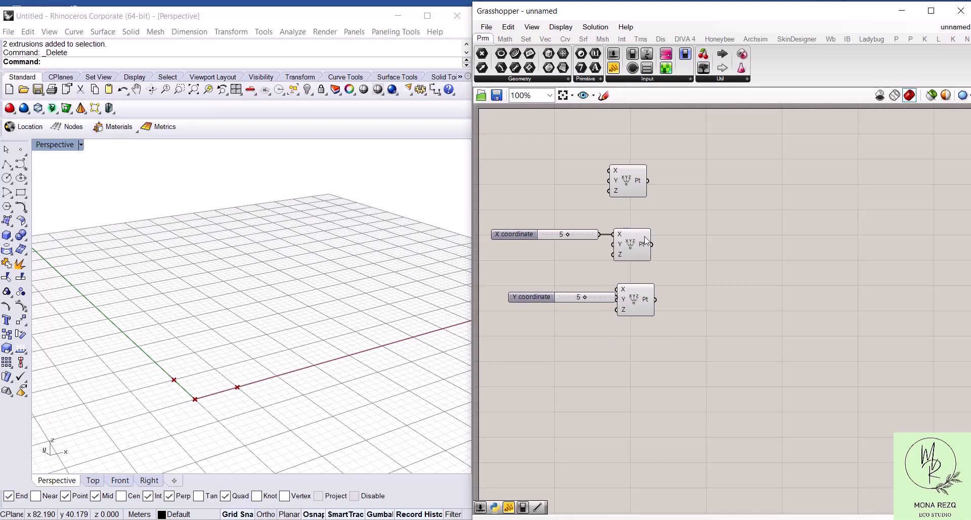
Add a Move component and a Unit Y vector, and connect the vector to the Move component's T input
{"action": "left_click", "coordinate": [626, 247]}
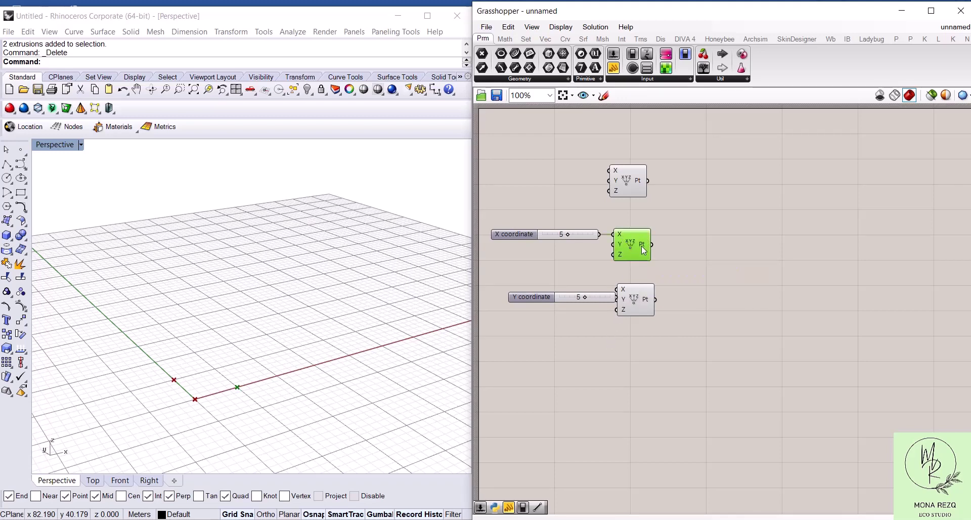
{"action": "mouse_move", "coordinate": [643, 251]}
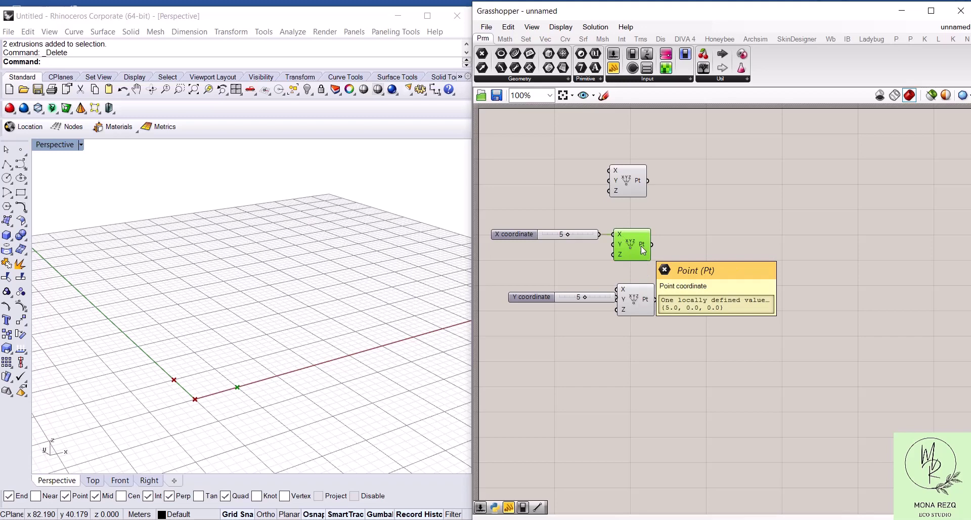
{"action": "double_click", "coordinate": [684, 244]}
{"action": "type", "text": "move"}
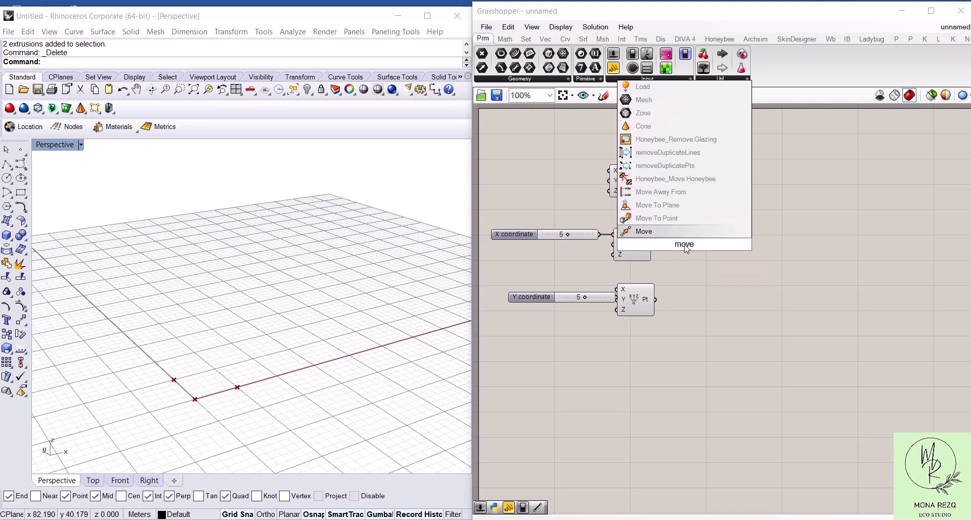
{"action": "left_click", "coordinate": [680, 230]}
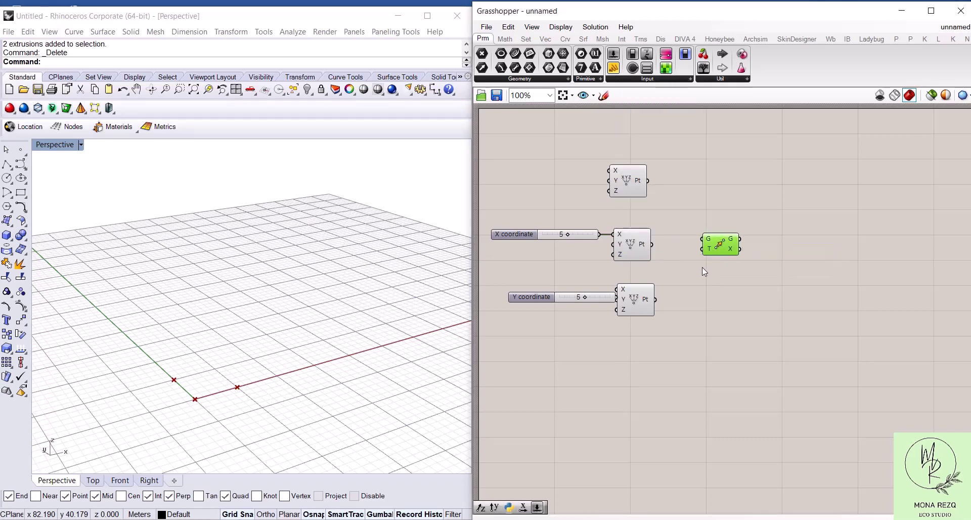
{"action": "double_click", "coordinate": [679, 261]}
{"action": "type", "text": "y"}
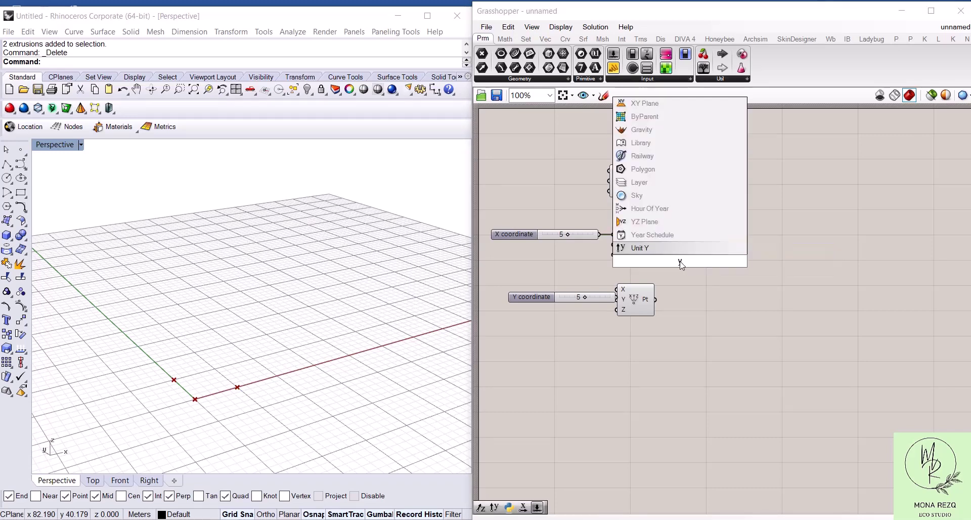
{"action": "key", "text": "Return"}
{"action": "left_click_drag", "start_coordinate": [699, 261], "coordinate": [733, 240]}
Connect a number slider of 5 to the Unit Y factor and the second Construct Point to the Move geometry input
{"action": "double_click", "coordinate": [689, 276]}
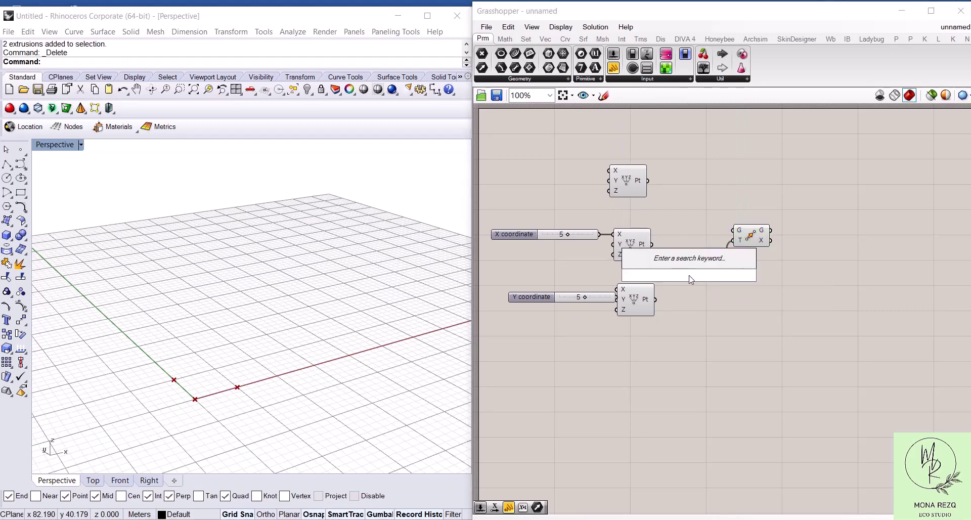
{"action": "type", "text": "5"}
{"action": "key", "text": "Return"}
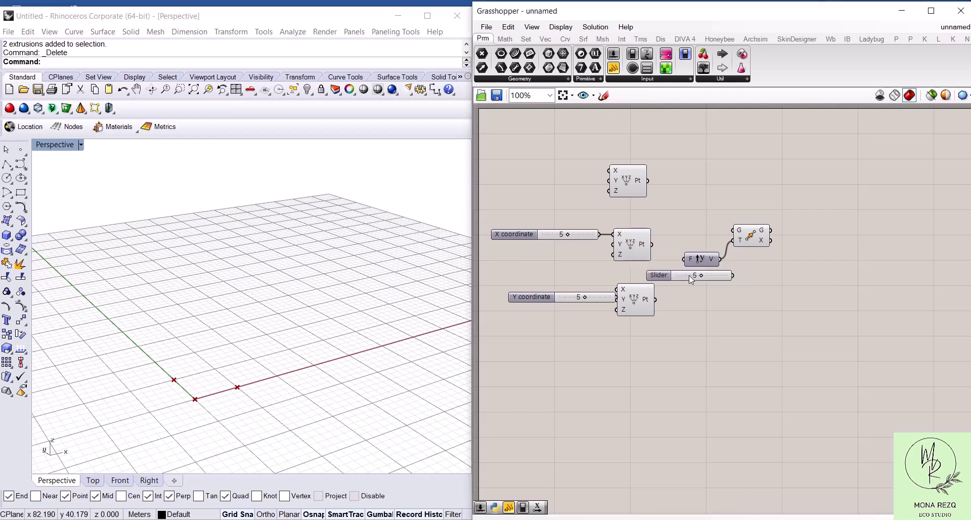
{"action": "left_click_drag", "start_coordinate": [775, 213], "coordinate": [753, 272]}
{"action": "left_click_drag", "start_coordinate": [652, 244], "coordinate": [801, 244]}
{"action": "left_click", "coordinate": [732, 326]}
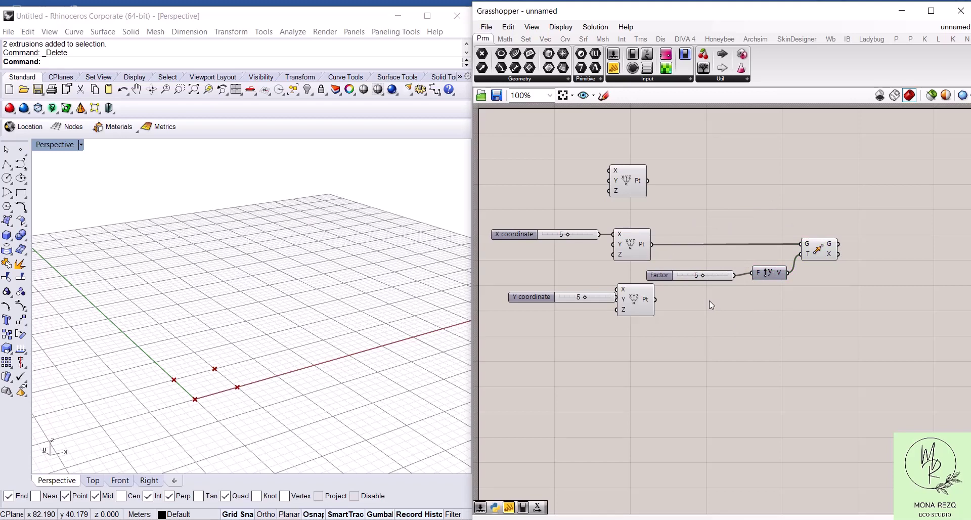
Add a Line component with the first Construct Point as start A and the second Construct Point as end B
{"action": "right_click_drag", "start_coordinate": [709, 300], "coordinate": [694, 314]}
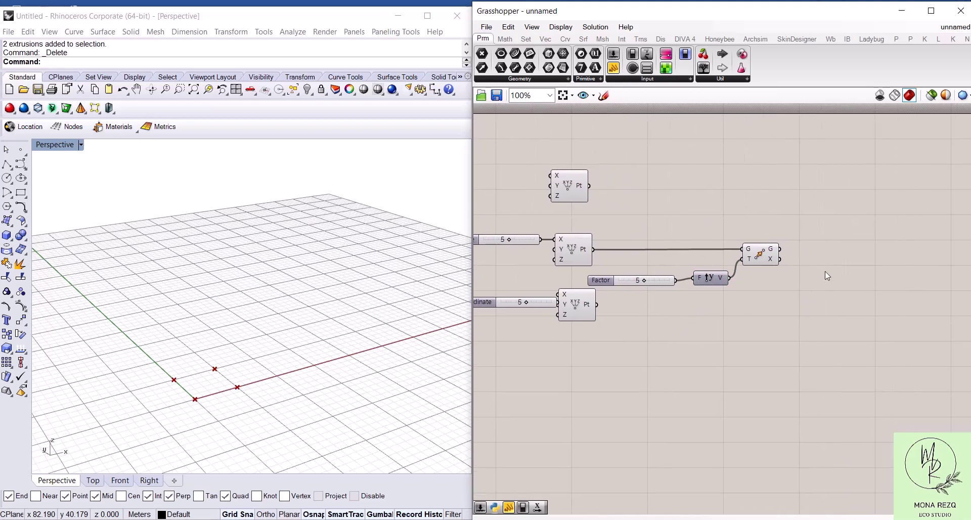
{"action": "double_click", "coordinate": [846, 217]}
{"action": "type", "text": "line"}
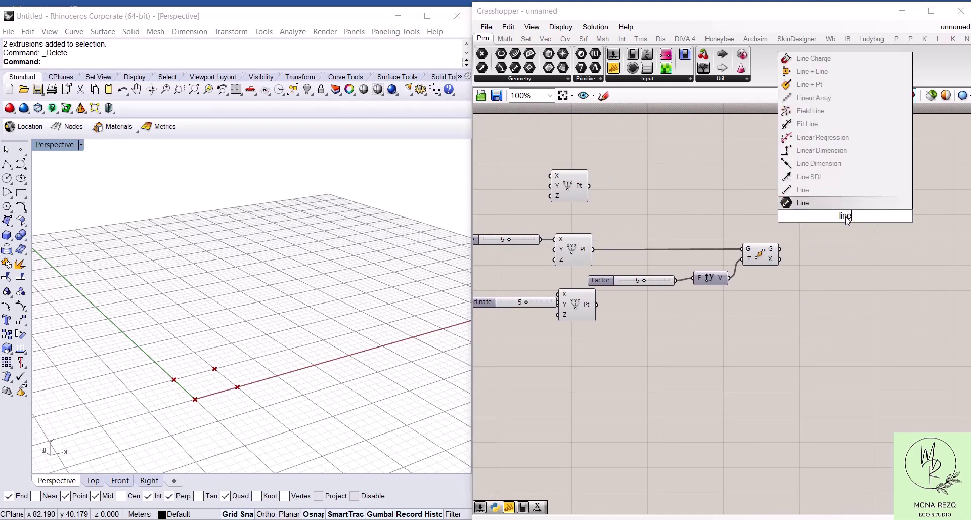
{"action": "left_click", "coordinate": [803, 195]}
{"action": "left_click_drag", "start_coordinate": [818, 207], "coordinate": [823, 192]}
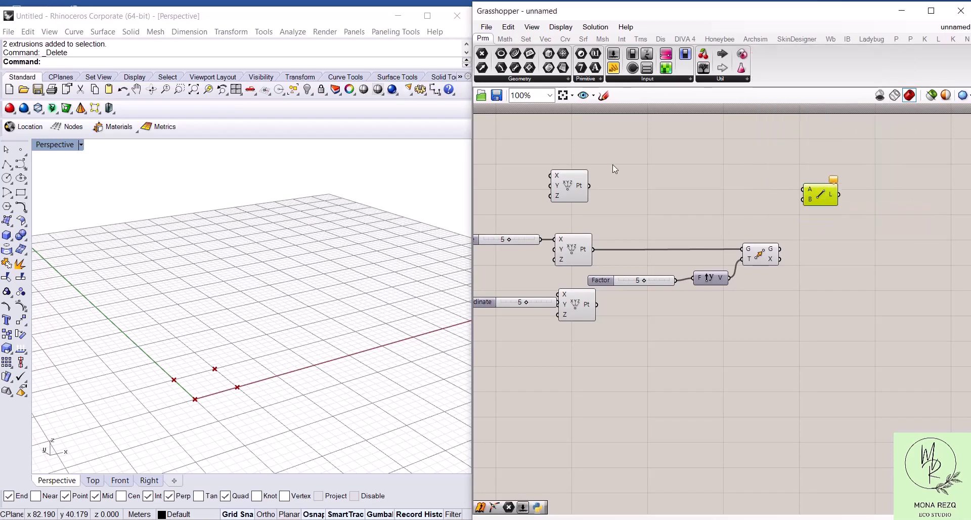
{"action": "left_click_drag", "start_coordinate": [589, 185], "coordinate": [802, 189]}
{"action": "left_click_drag", "start_coordinate": [593, 249], "coordinate": [835, 239]}
On the copied Line component, connect the second Construct Point to A and the third Construct Point to B
{"action": "left_click", "coordinate": [794, 146]}
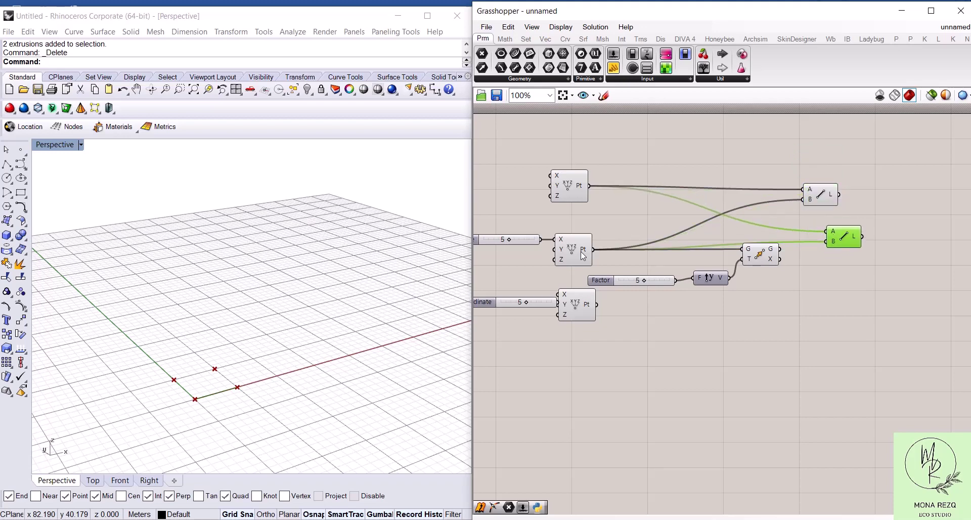
{"action": "left_click_drag", "start_coordinate": [594, 249], "coordinate": [825, 232]}
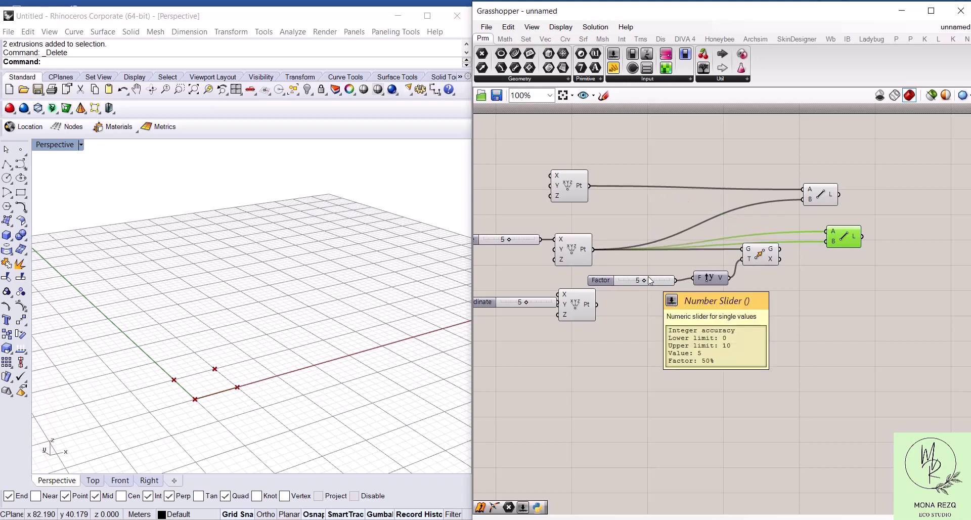
{"action": "left_click_drag", "start_coordinate": [599, 303], "coordinate": [827, 242]}
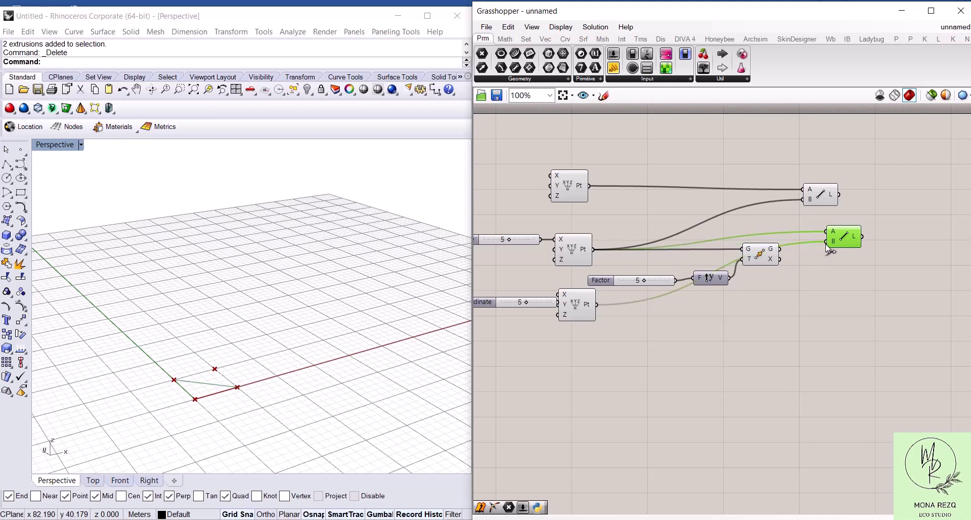
Connect the Move component's geometry output to end B of the second Line component and tidy the positions of both Line components
{"action": "key", "text": "ctrl+z"}
{"action": "left_click_drag", "start_coordinate": [779, 249], "coordinate": [835, 240]}
{"action": "left_click", "coordinate": [830, 278]}
{"action": "left_click_drag", "start_coordinate": [819, 199], "coordinate": [832, 192]}
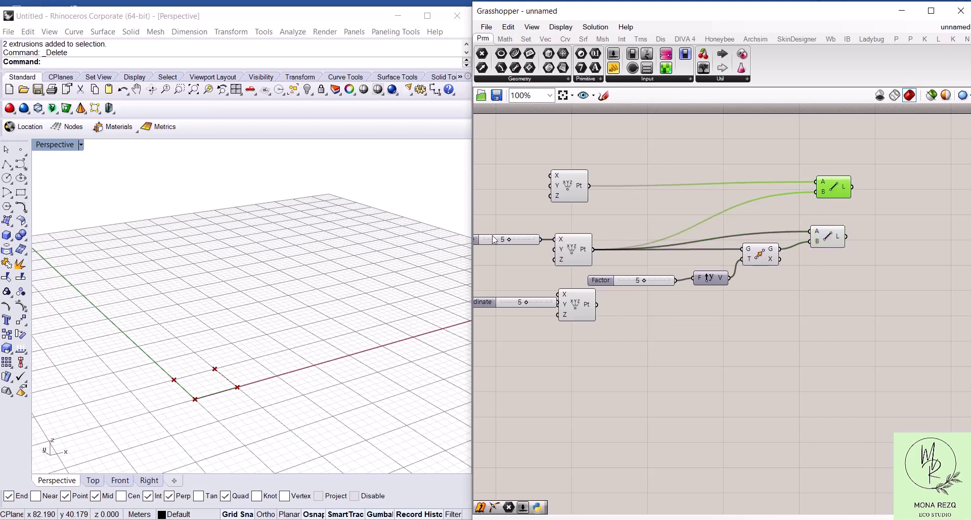
{"action": "scroll", "coordinate": [322, 329], "scroll_direction": "up", "scroll_amount": 3}
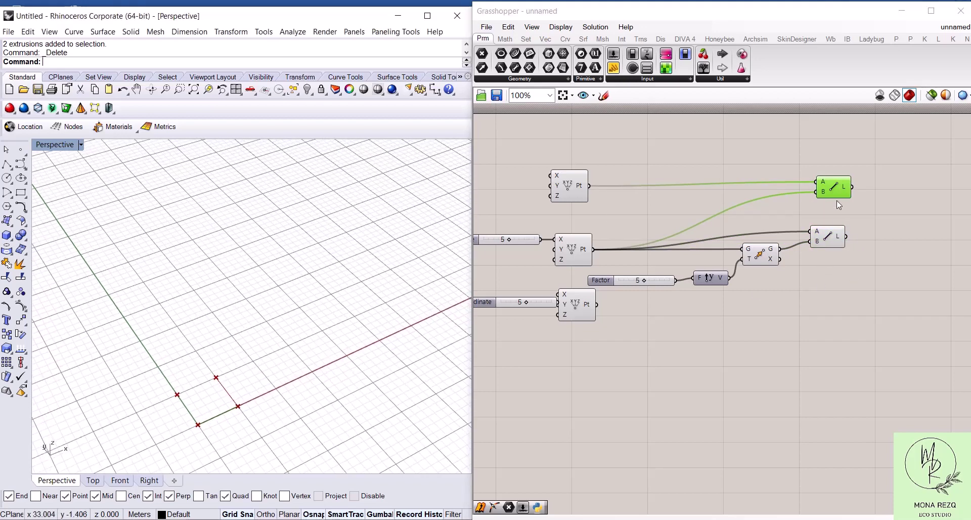
{"action": "left_click", "coordinate": [832, 242]}
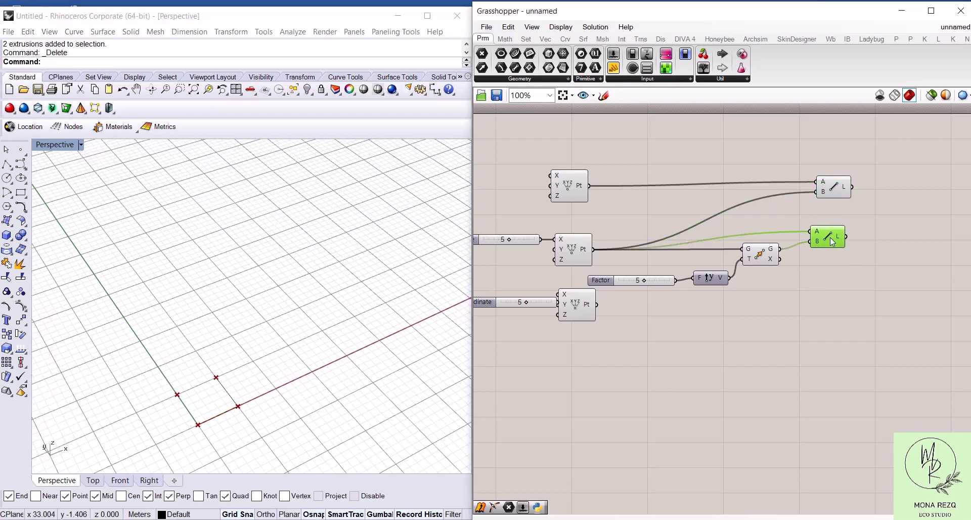
Add a third Line component from the moved point to the third Construct Point, and check each line's preview
{"action": "double_click", "coordinate": [831, 295]}
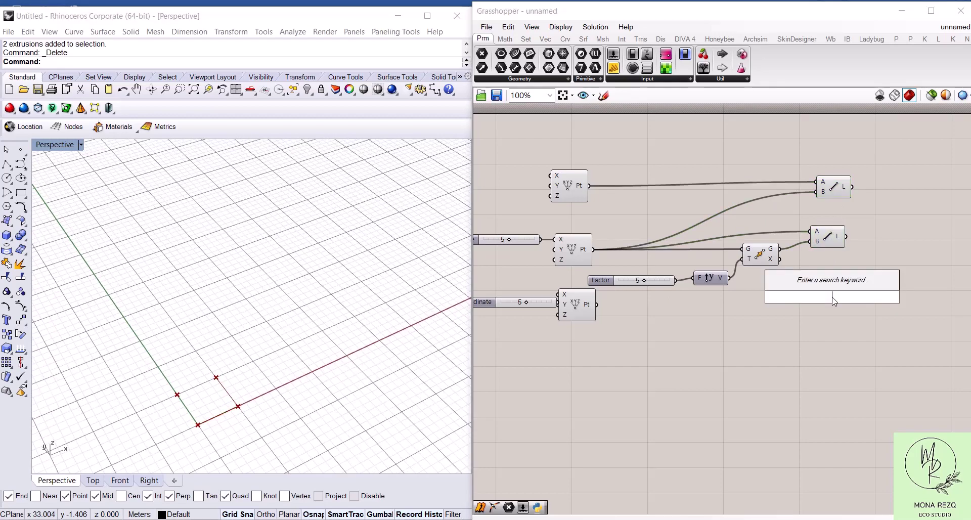
{"action": "type", "text": "line"}
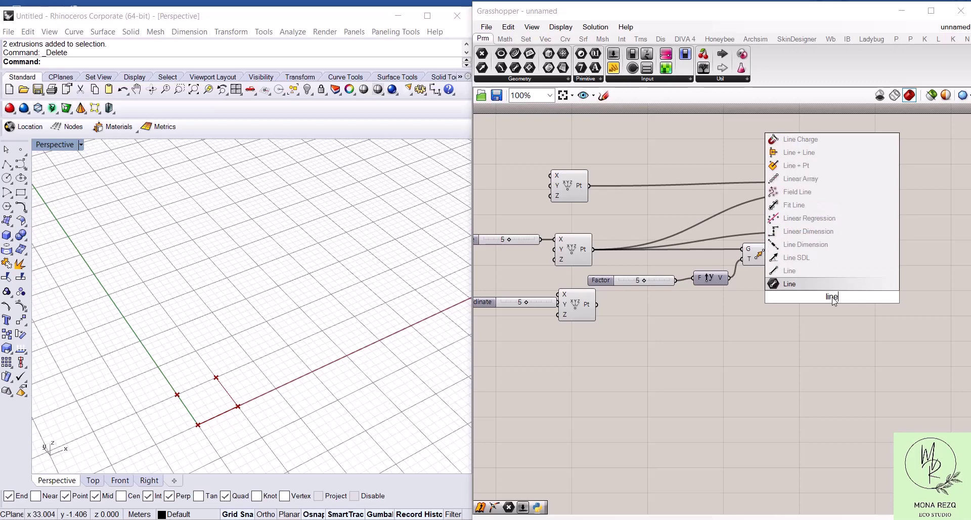
{"action": "left_click", "coordinate": [809, 271]}
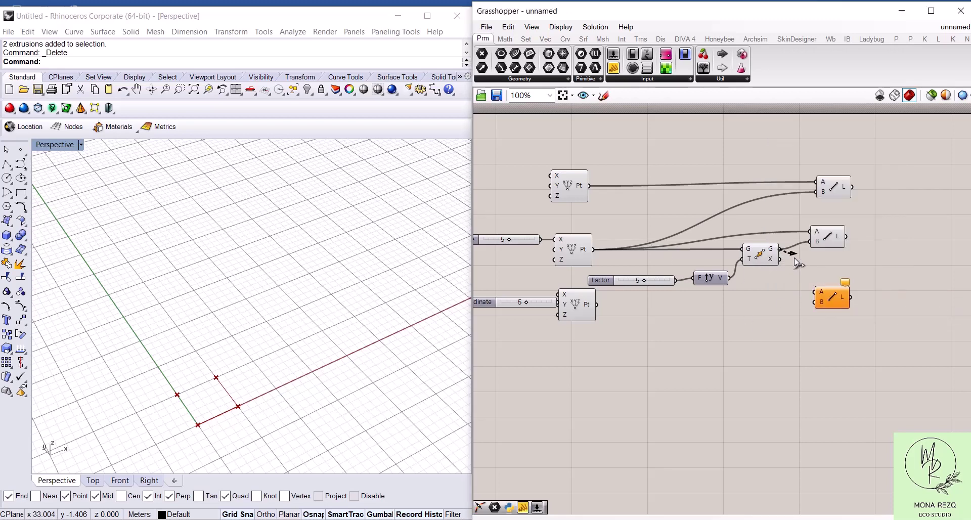
{"action": "left_click_drag", "start_coordinate": [794, 257], "coordinate": [815, 292]}
{"action": "left_click_drag", "start_coordinate": [597, 305], "coordinate": [816, 302]}
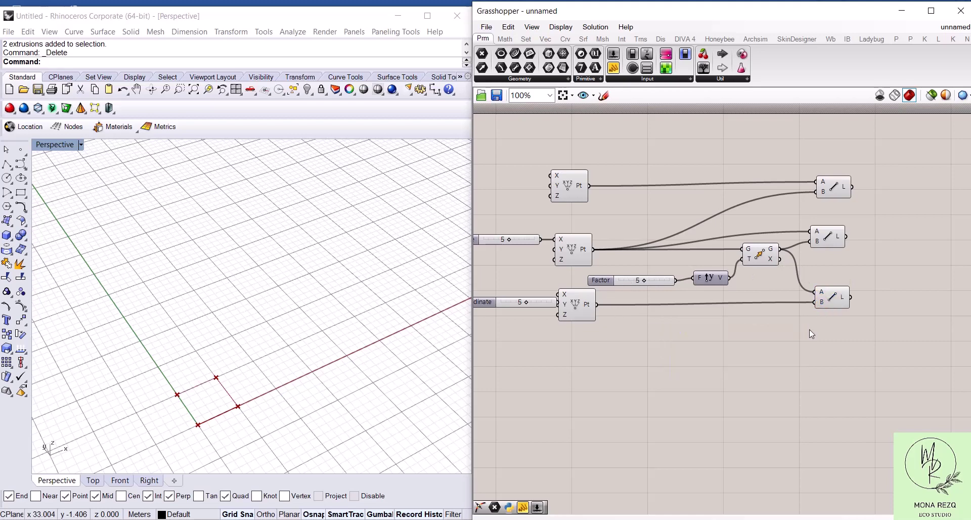
{"action": "left_click", "coordinate": [832, 301]}
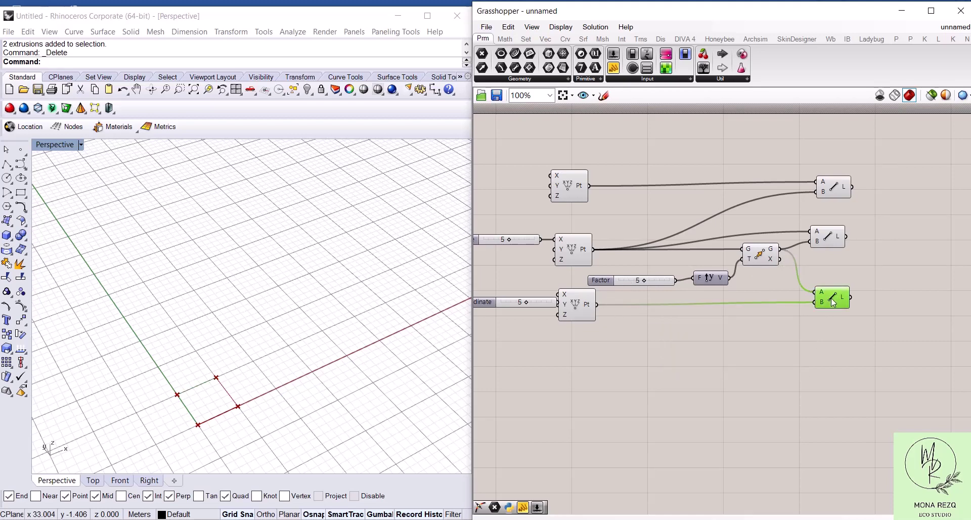
{"action": "left_click", "coordinate": [832, 241]}
{"action": "left_click", "coordinate": [835, 193]}
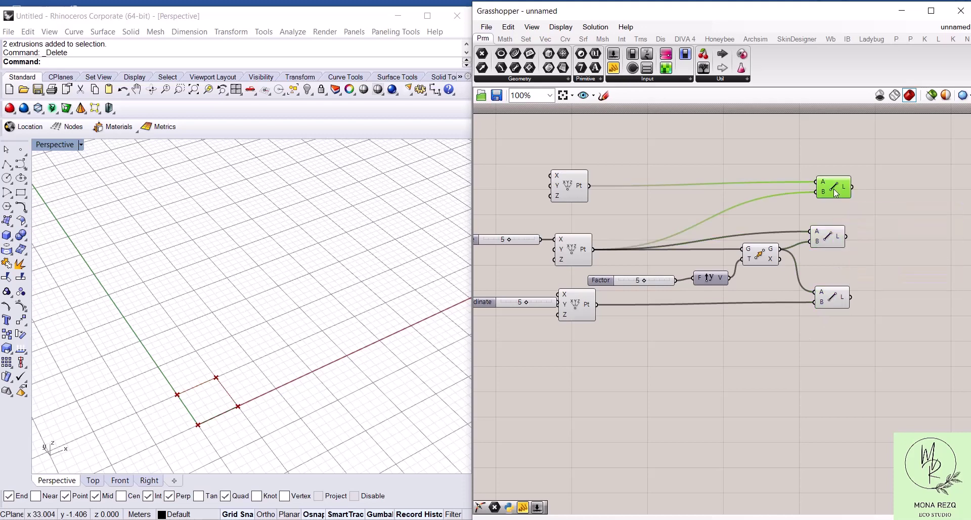
{"action": "left_click", "coordinate": [772, 255]}
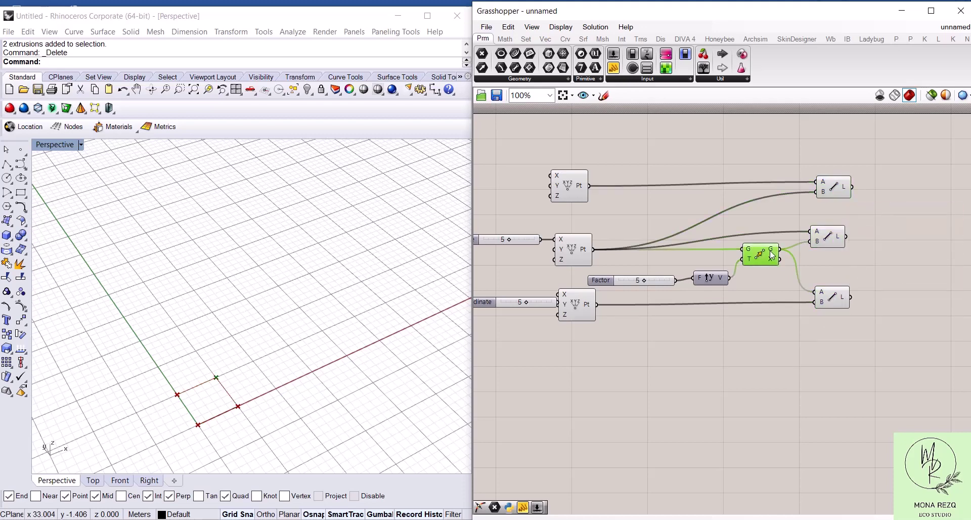
{"action": "left_click", "coordinate": [733, 326]}
Add a fourth Line component with the first Construct Point as start A and the third Construct Point as end B
{"action": "right_click_drag", "start_coordinate": [803, 322], "coordinate": [762, 297]}
{"action": "double_click", "coordinate": [810, 341]}
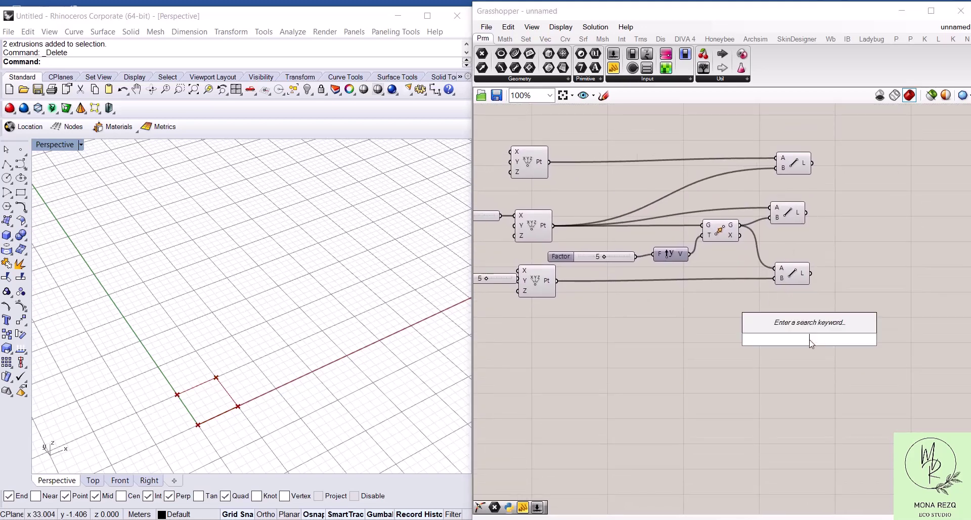
{"action": "type", "text": "line"}
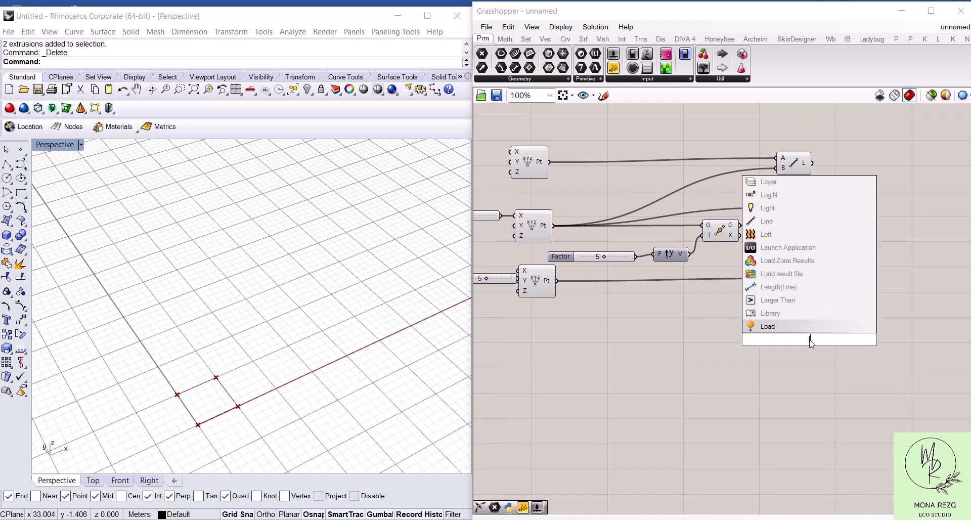
{"action": "left_click", "coordinate": [794, 313]}
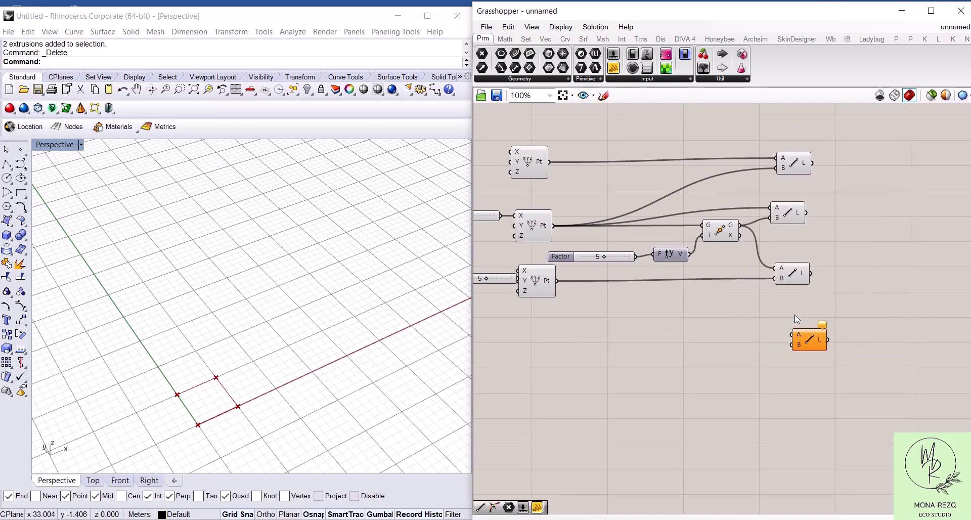
{"action": "left_click_drag", "start_coordinate": [550, 163], "coordinate": [792, 334]}
{"action": "left_click_drag", "start_coordinate": [556, 281], "coordinate": [792, 345]}
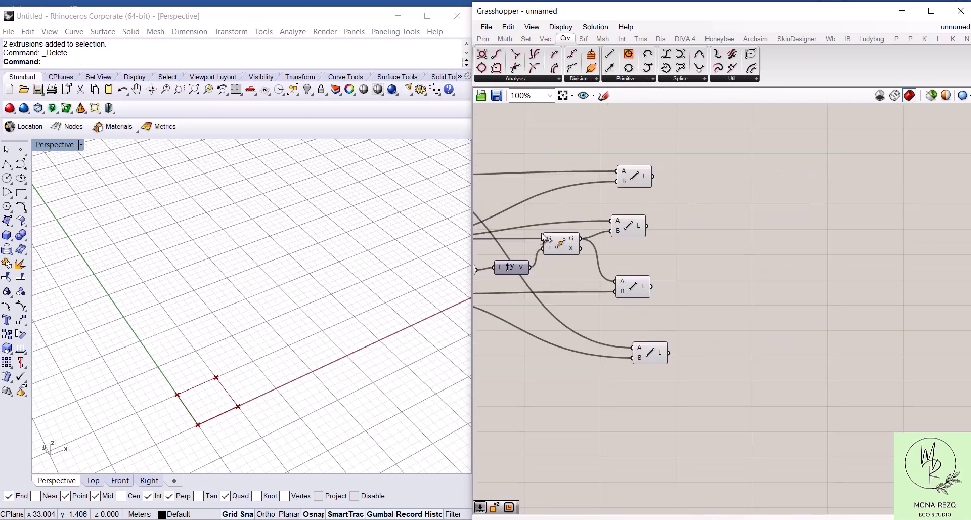
Add a Curve parameter and connect the outputs of all four Line components to it
{"action": "double_click", "coordinate": [734, 249]}
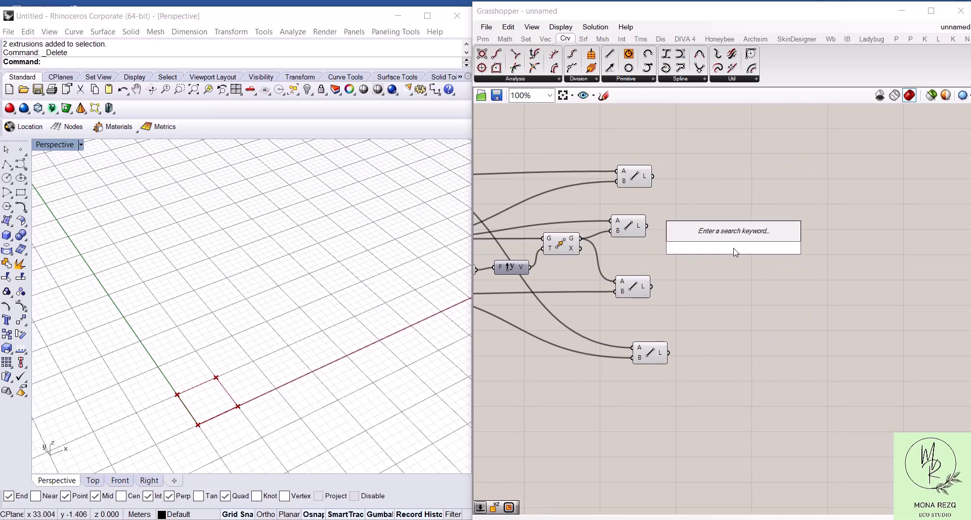
{"action": "type", "text": "curve"}
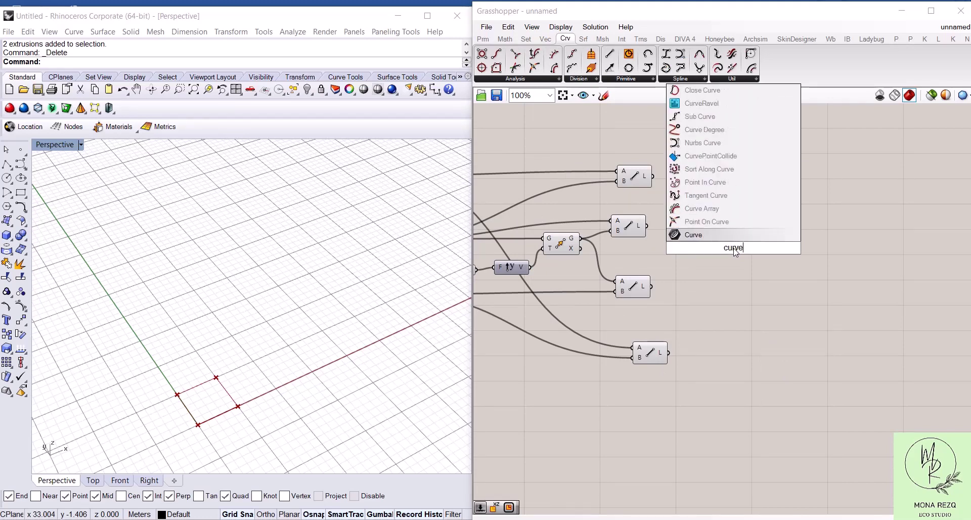
{"action": "left_click", "coordinate": [708, 235]}
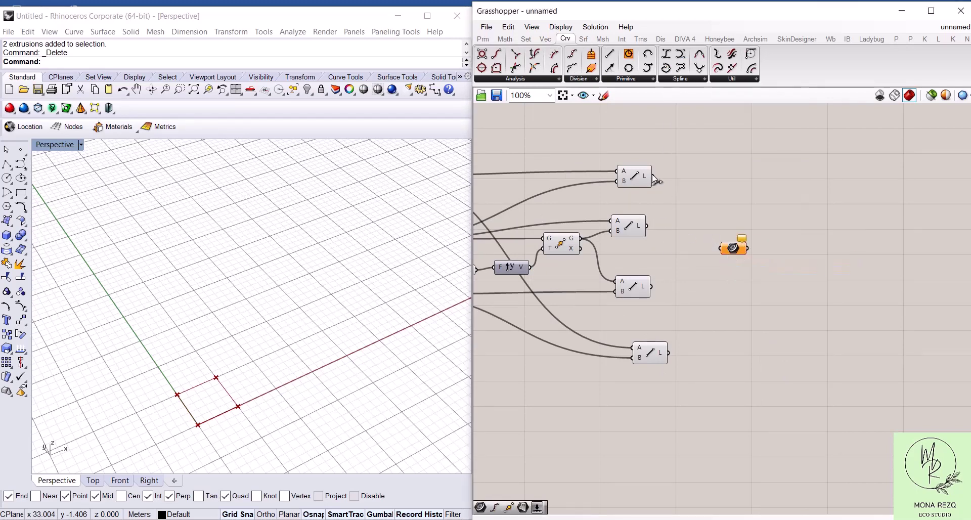
{"action": "left_click_drag", "start_coordinate": [654, 177], "coordinate": [725, 251]}
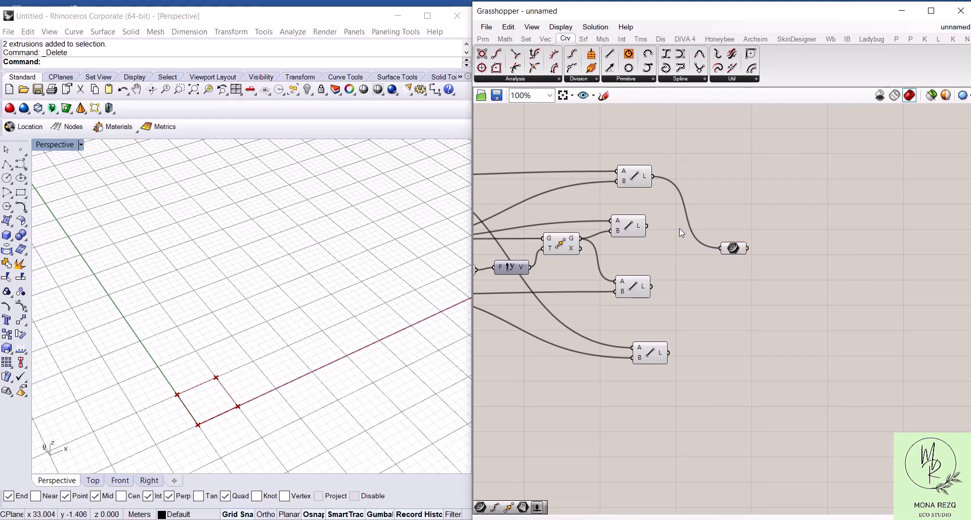
{"action": "left_click_drag", "start_coordinate": [649, 229], "coordinate": [720, 248], "text": "shift"}
{"action": "left_click_drag", "start_coordinate": [651, 287], "coordinate": [731, 253], "text": "shift"}
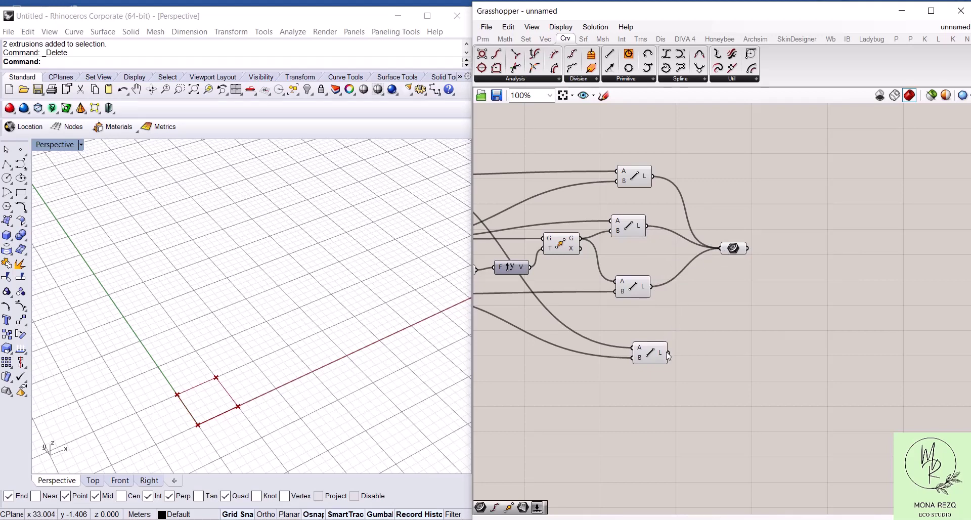
{"action": "left_click_drag", "start_coordinate": [667, 353], "coordinate": [728, 248], "text": "shift"}
Turn off the preview of the point, vector, Move and Line components, and shift the Curve parameter away from the lines
{"action": "right_click_drag", "start_coordinate": [749, 327], "coordinate": [886, 313]}
{"action": "left_click_drag", "start_coordinate": [802, 409], "coordinate": [483, 135]}
{"action": "middle_click", "coordinate": [527, 157]}
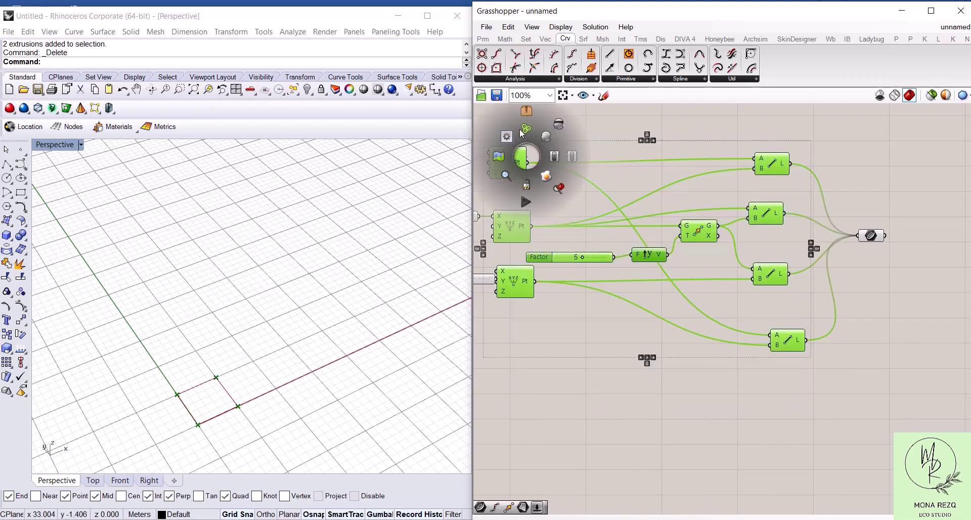
{"action": "left_click", "coordinate": [546, 136]}
{"action": "right_click_drag", "start_coordinate": [782, 206], "coordinate": [635, 204]}
{"action": "left_click", "coordinate": [724, 235]}
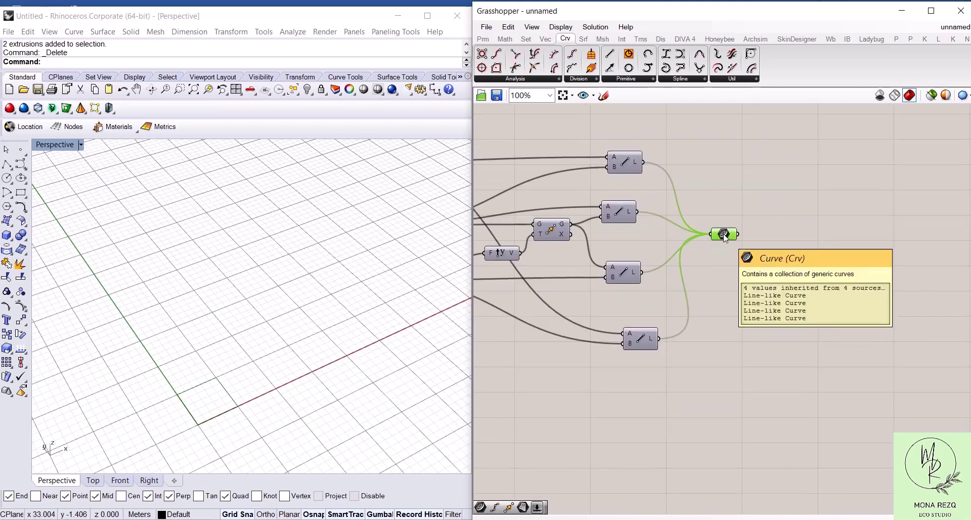
{"action": "left_click_drag", "start_coordinate": [724, 236], "coordinate": [751, 220]}
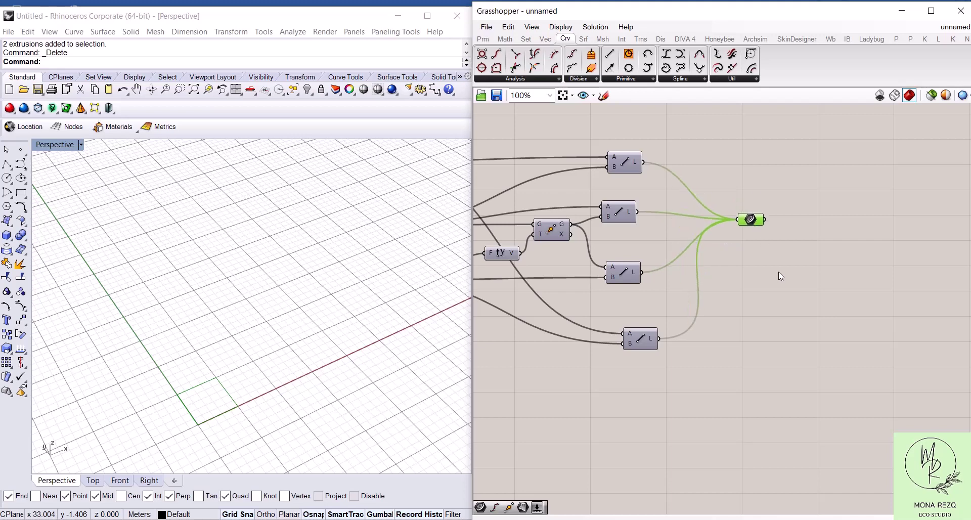
{"action": "left_click", "coordinate": [779, 272]}
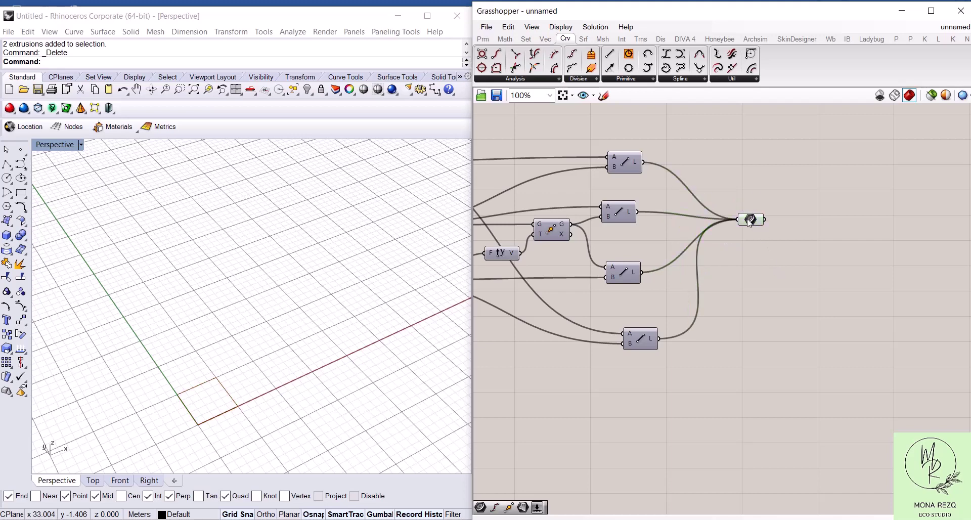
Add an Extrude component and connect the Curve parameter to its base input B
{"action": "right_click_drag", "start_coordinate": [774, 280], "coordinate": [621, 265]}
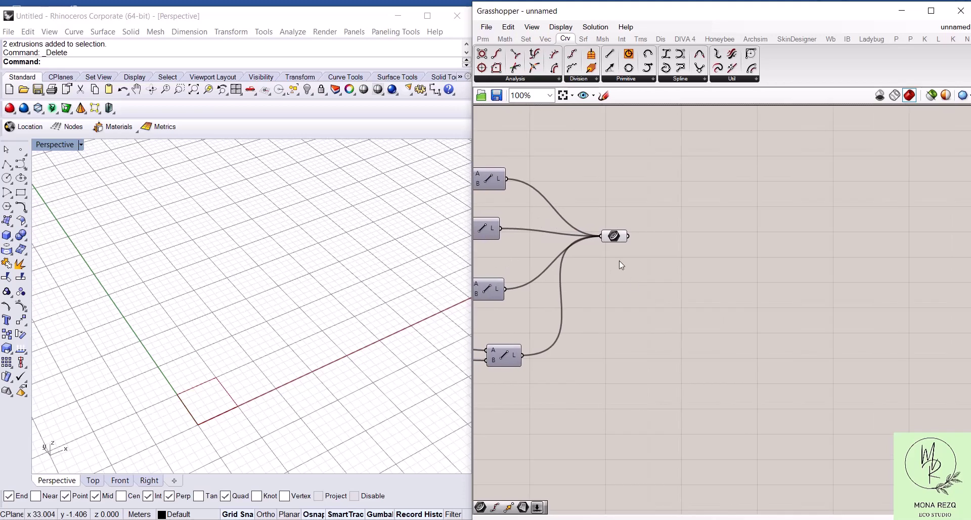
{"action": "double_click", "coordinate": [678, 249]}
{"action": "type", "text": "extrude"}
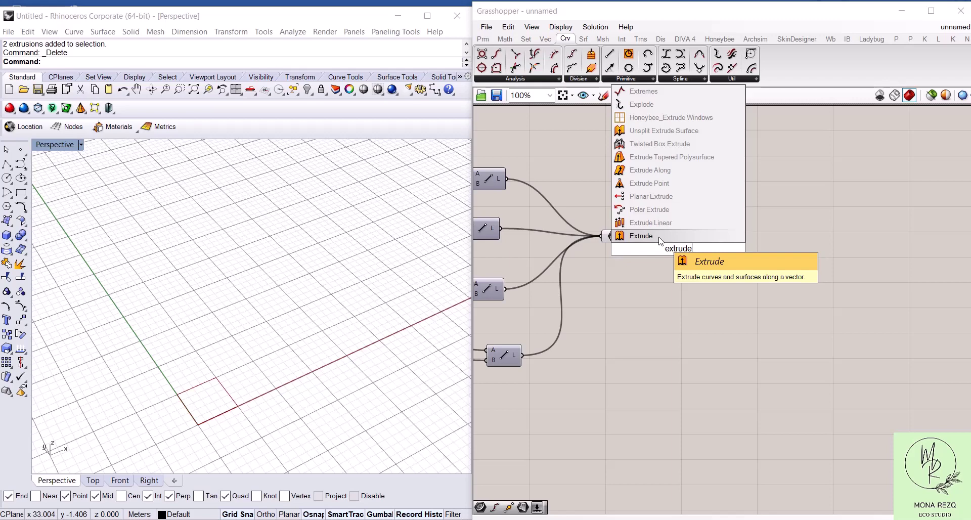
{"action": "left_click", "coordinate": [657, 237]}
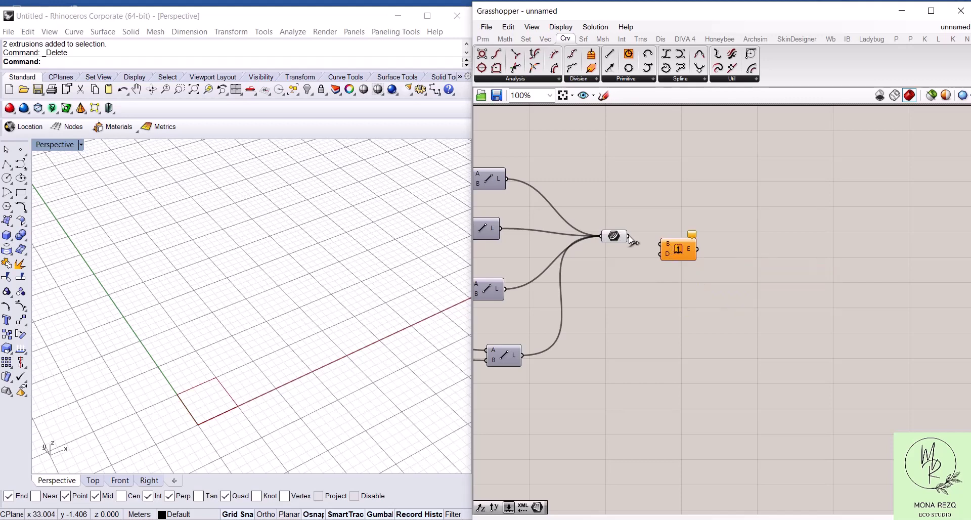
{"action": "left_click_drag", "start_coordinate": [656, 245], "coordinate": [660, 244]}
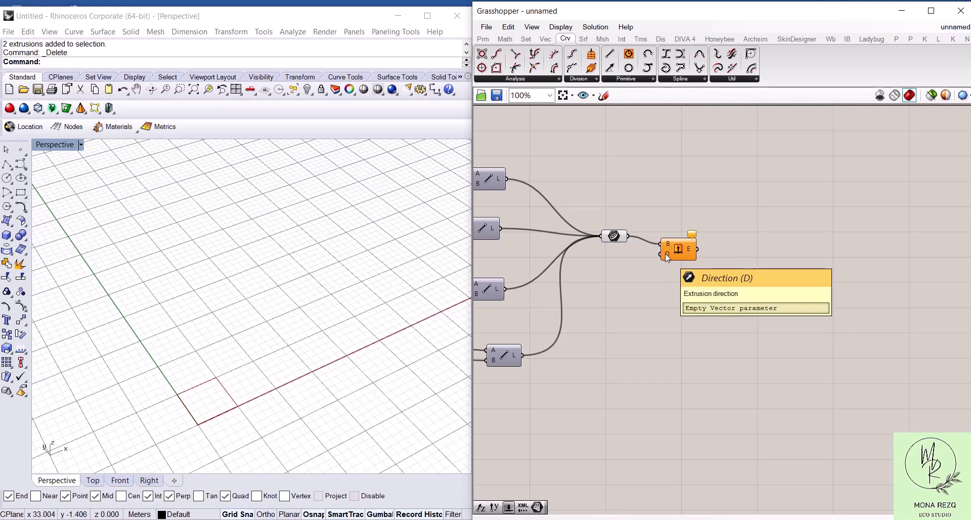
Add a Unit Z vector and connect it to the Extrude component's direction input D
{"action": "double_click", "coordinate": [600, 273]}
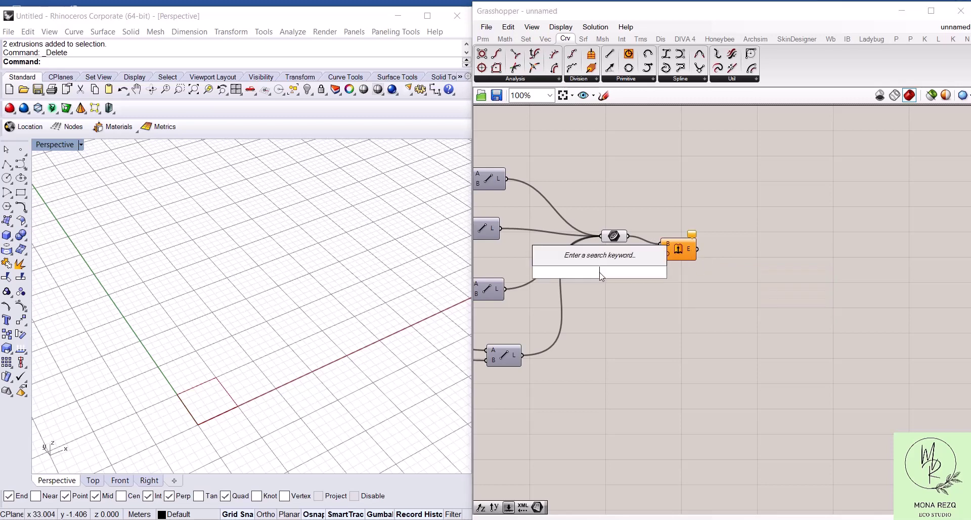
{"action": "type", "text": "z"}
{"action": "key", "text": "Return"}
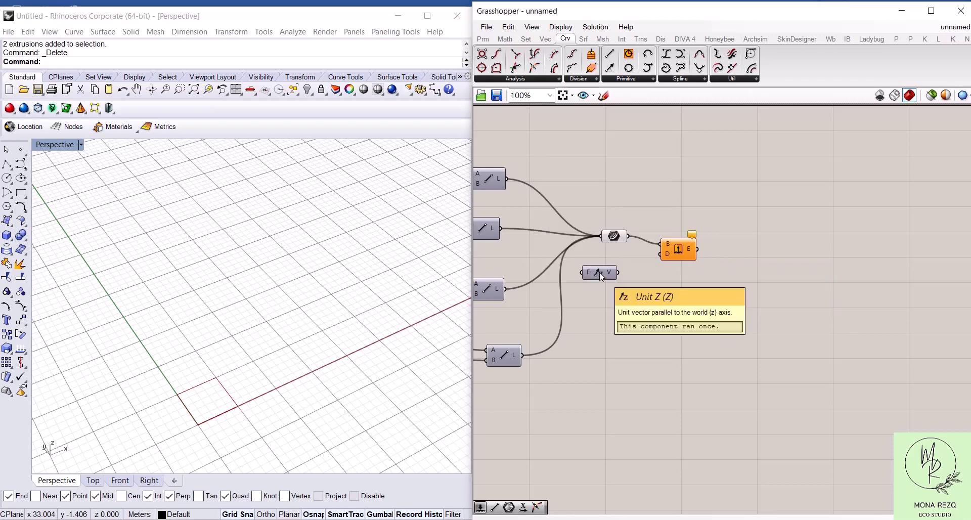
{"action": "left_click_drag", "start_coordinate": [618, 272], "coordinate": [662, 255]}
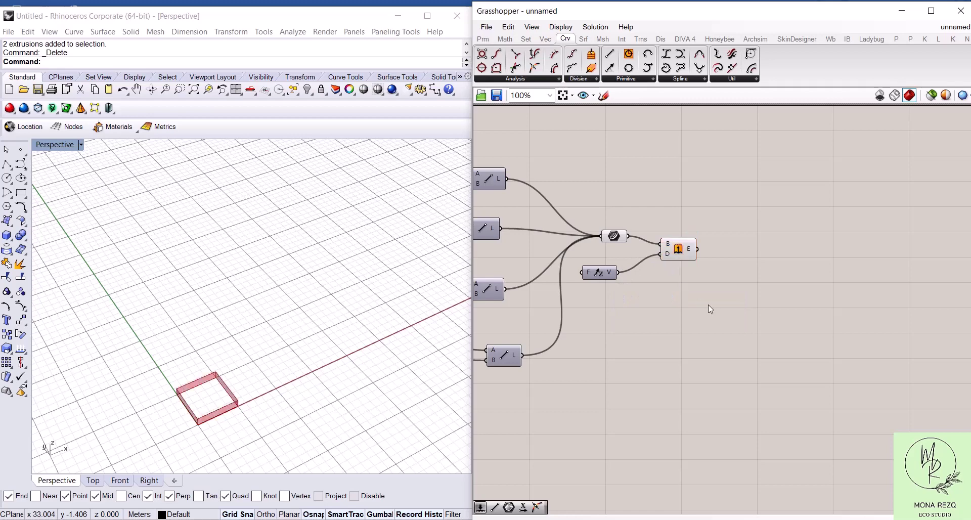
Move the Curve, Unit Z and Extrude components together farther from the Line components
{"action": "left_click_drag", "start_coordinate": [707, 305], "coordinate": [611, 227]}
{"action": "left_click_drag", "start_coordinate": [599, 275], "coordinate": [768, 262]}
{"action": "left_click", "coordinate": [733, 315]}
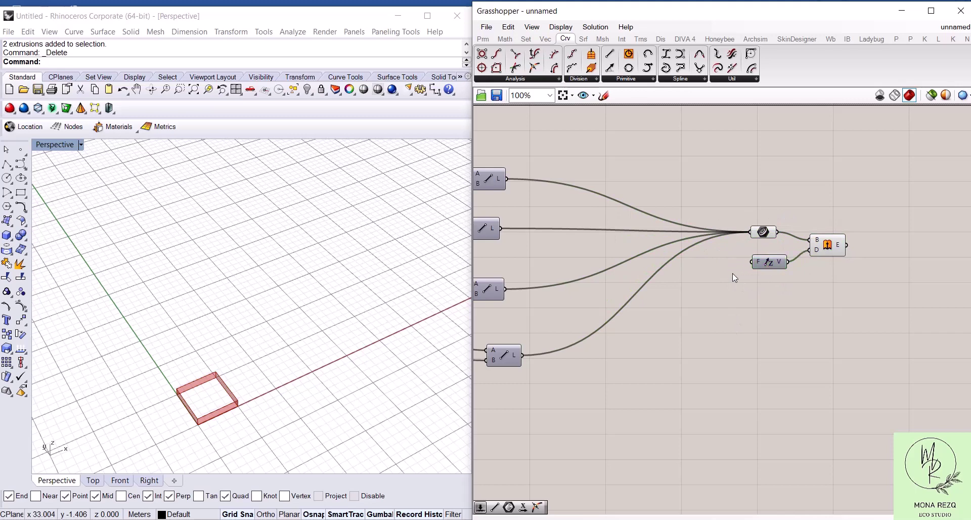
Add a number slider of 30 and connect it to the Unit Z factor input F
{"action": "double_click", "coordinate": [732, 274]}
{"action": "type", "text": "20"}
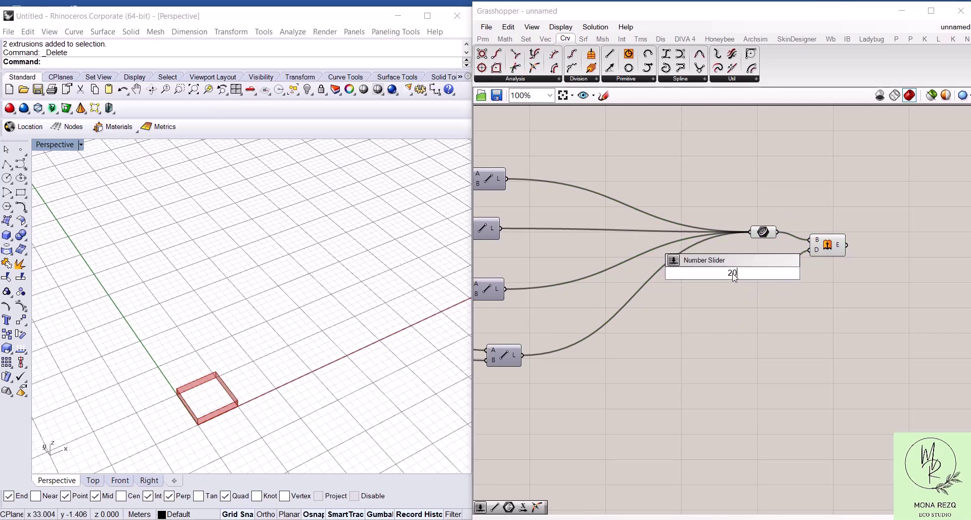
{"action": "key", "text": "BackSpace"}
{"action": "key", "text": "BackSpace"}
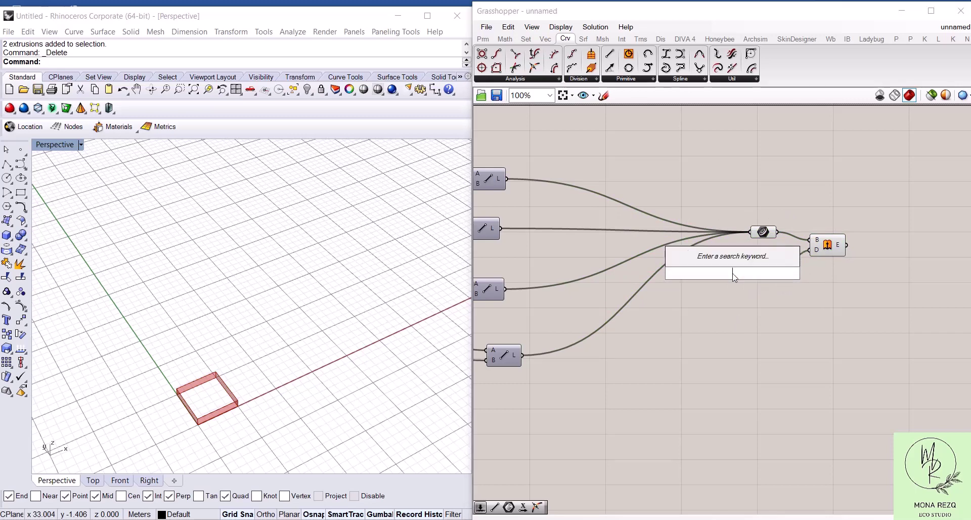
{"action": "type", "text": "30"}
{"action": "key", "text": "Return"}
{"action": "left_click_drag", "start_coordinate": [712, 273], "coordinate": [644, 272]}
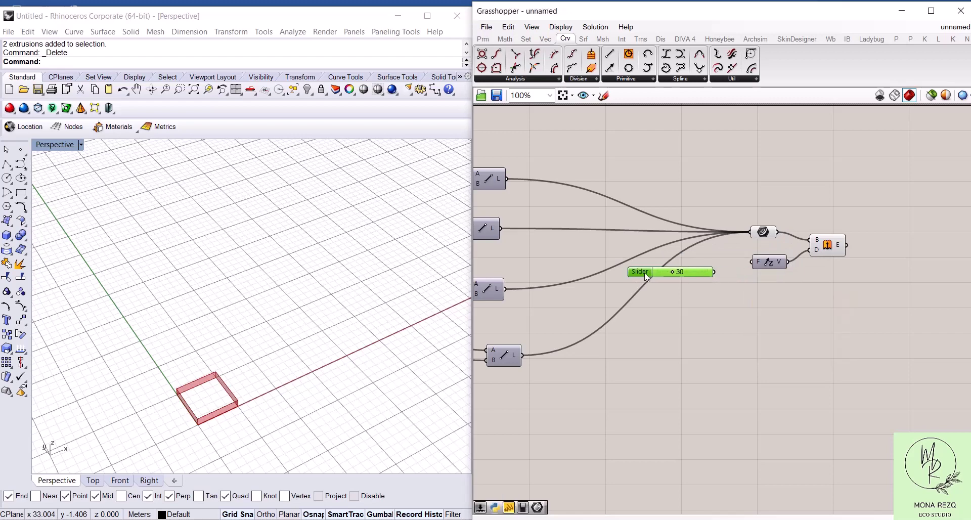
{"action": "left_click_drag", "start_coordinate": [711, 272], "coordinate": [752, 262]}
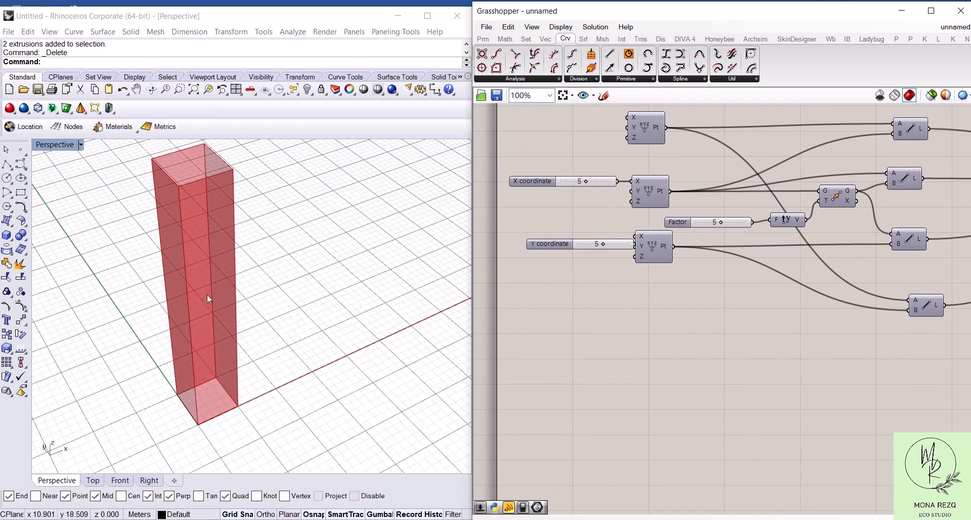
Set the X coordinate slider of the second constructed point to 8 to widen the tower
{"action": "right_click_drag", "start_coordinate": [603, 242], "coordinate": [596, 316]}
{"action": "mouse_move", "coordinate": [596, 317]}
{"action": "left_mouse_down"}
{"action": "mouse_move", "coordinate": [608, 318]}
{"action": "mouse_move", "coordinate": [587, 323]}
{"action": "mouse_move", "coordinate": [606, 326]}
{"action": "mouse_move", "coordinate": [578, 332]}
{"action": "mouse_move", "coordinate": [596, 333]}
{"action": "left_mouse_up"}
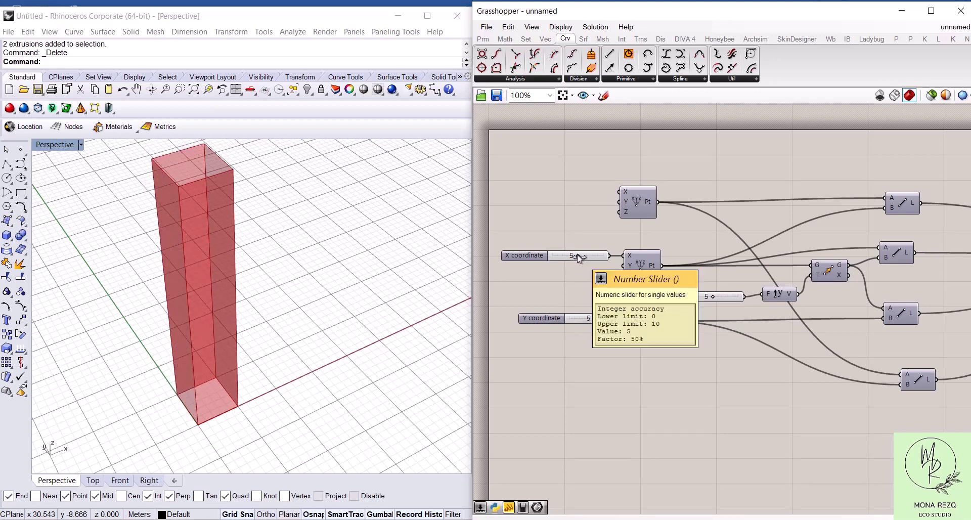
{"action": "left_click_drag", "start_coordinate": [578, 254], "coordinate": [594, 255]}
{"action": "left_click_drag", "start_coordinate": [575, 256], "coordinate": [583, 258]}
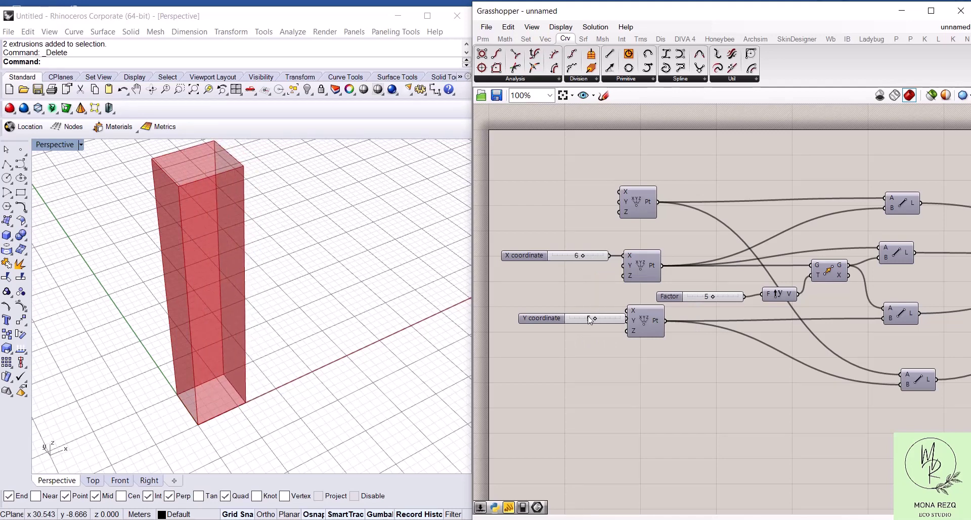
{"action": "mouse_move", "coordinate": [596, 318]}
{"action": "left_mouse_down"}
{"action": "mouse_move", "coordinate": [587, 319]}
{"action": "mouse_move", "coordinate": [622, 321]}
{"action": "mouse_move", "coordinate": [595, 320]}
{"action": "left_mouse_up"}
{"action": "mouse_move", "coordinate": [582, 255]}
{"action": "left_mouse_down"}
{"action": "mouse_move", "coordinate": [603, 256]}
{"action": "mouse_move", "coordinate": [575, 256]}
{"action": "mouse_move", "coordinate": [591, 259]}
{"action": "left_mouse_up"}
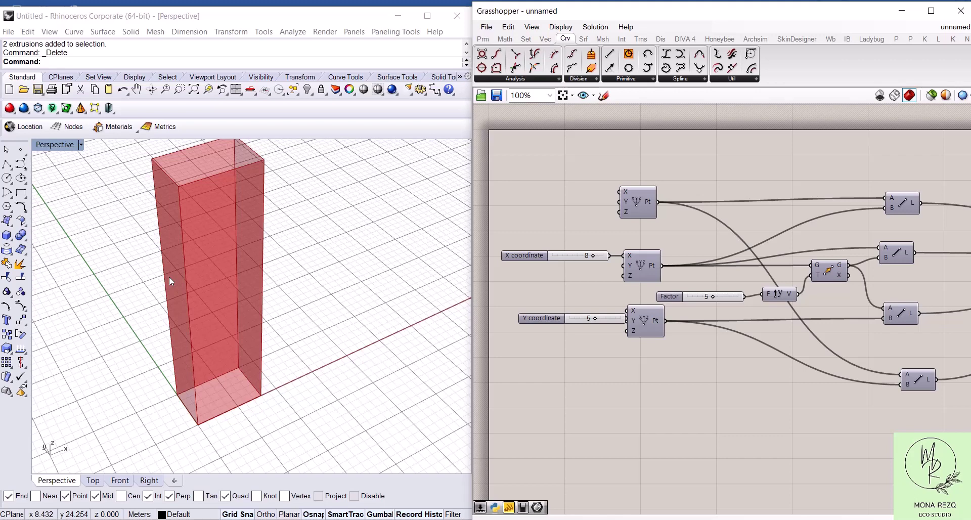
Hide the extruded tower's preview in the Rhino viewport
{"action": "right_click_drag", "start_coordinate": [804, 220], "coordinate": [678, 211]}
{"action": "right_click_drag", "start_coordinate": [827, 314], "coordinate": [708, 303]}
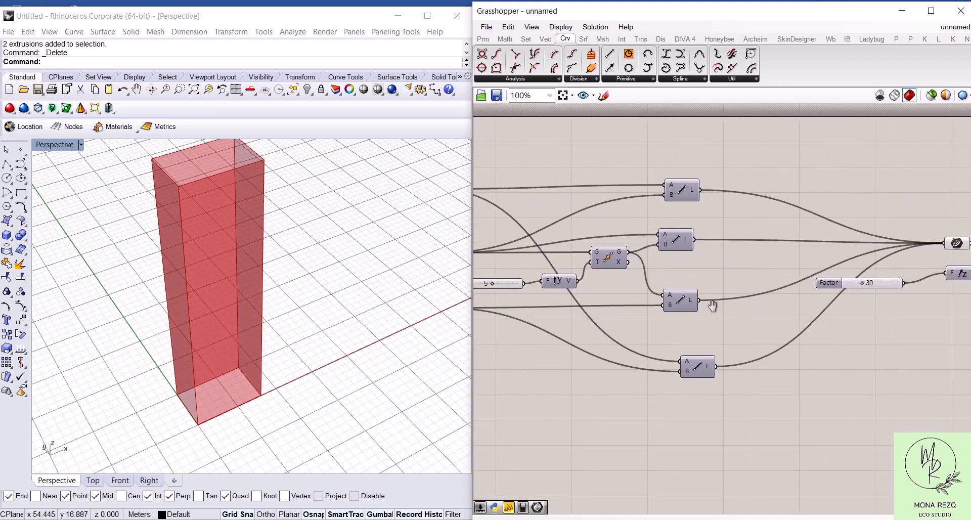
{"action": "right_click_drag", "start_coordinate": [961, 296], "coordinate": [733, 298]}
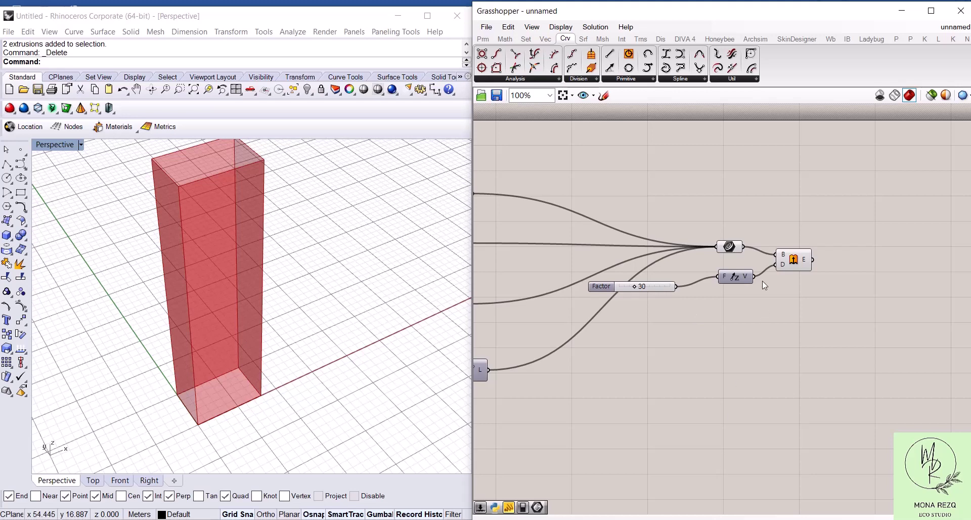
{"action": "right_click_drag", "start_coordinate": [676, 341], "coordinate": [831, 255]}
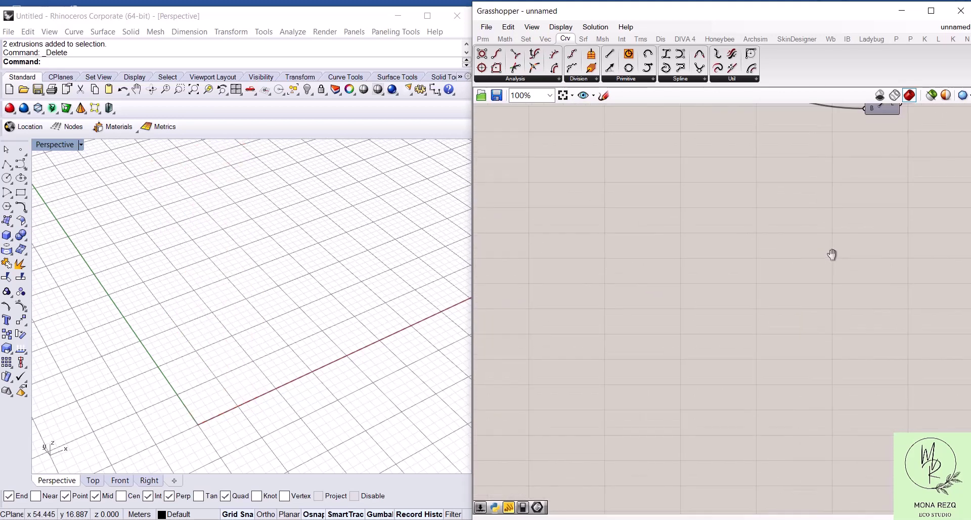
{"action": "right_click_drag", "start_coordinate": [765, 307], "coordinate": [766, 260]}
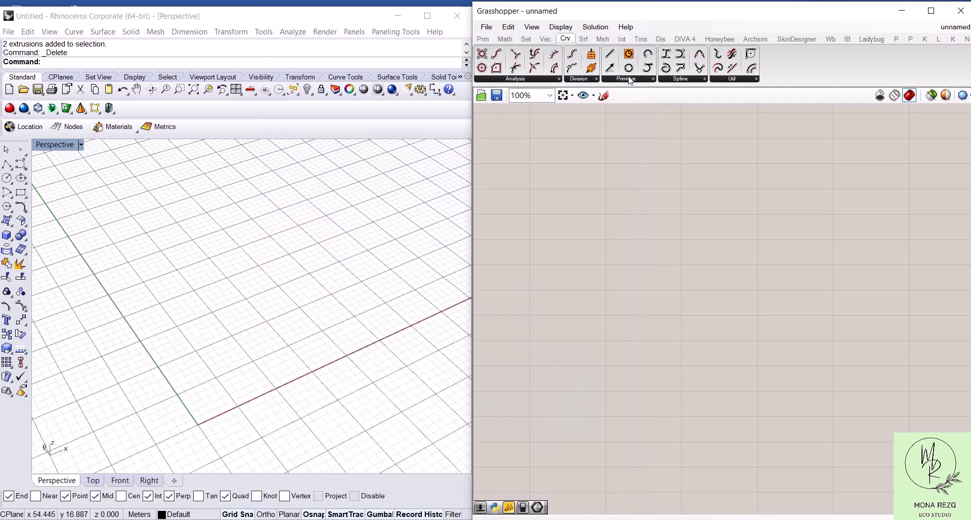
{"action": "left_click", "coordinate": [630, 79]}
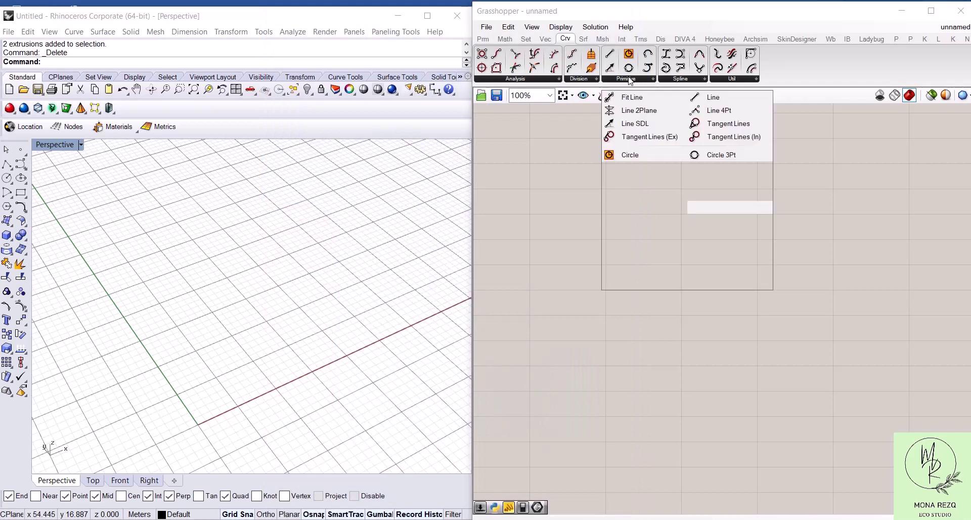
{"action": "left_click", "coordinate": [642, 273]}
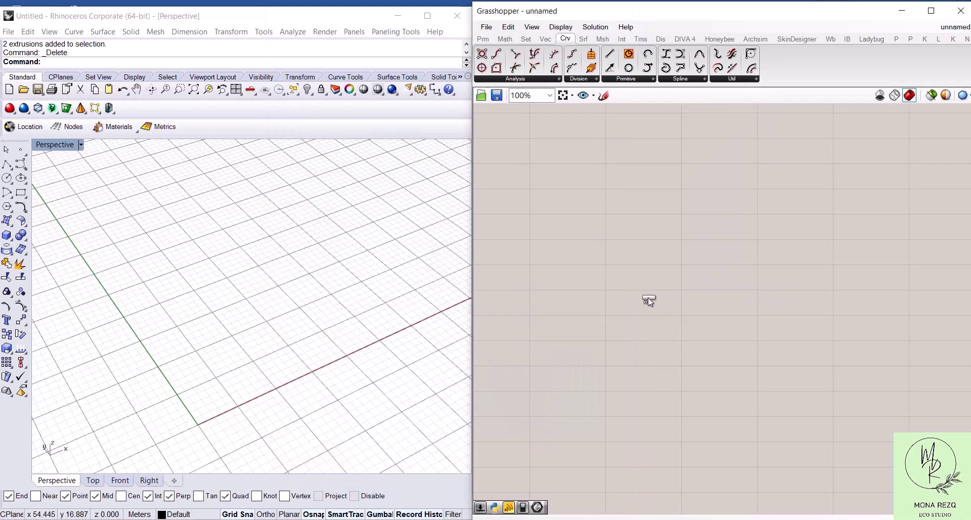
{"action": "left_click", "coordinate": [664, 230]}
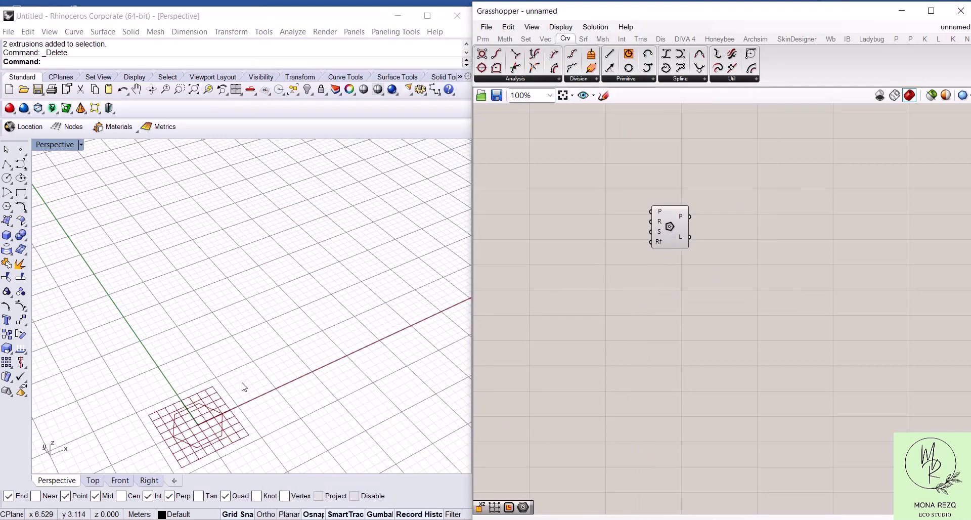
{"action": "right_click_drag", "start_coordinate": [213, 369], "coordinate": [222, 394]}
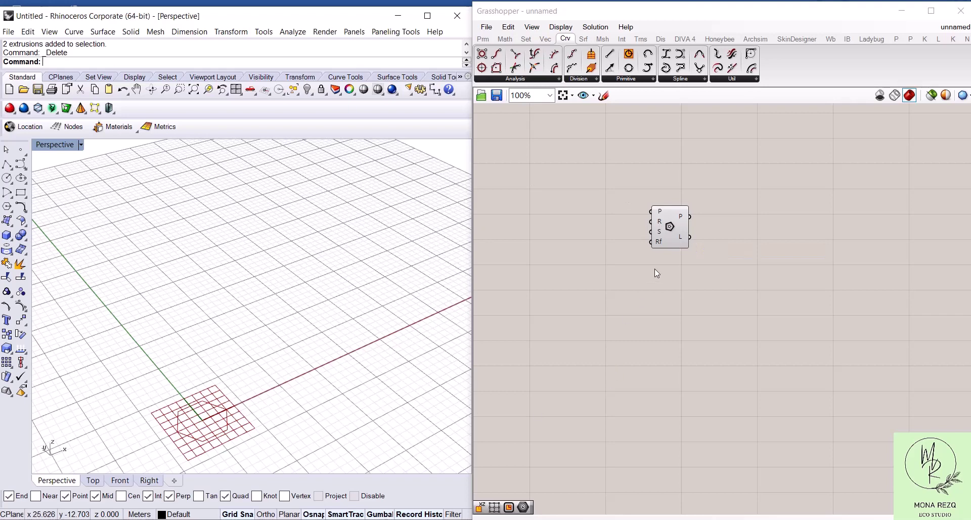
{"action": "left_click_drag", "start_coordinate": [720, 173], "coordinate": [597, 311]}
{"action": "key", "text": "Delete"}
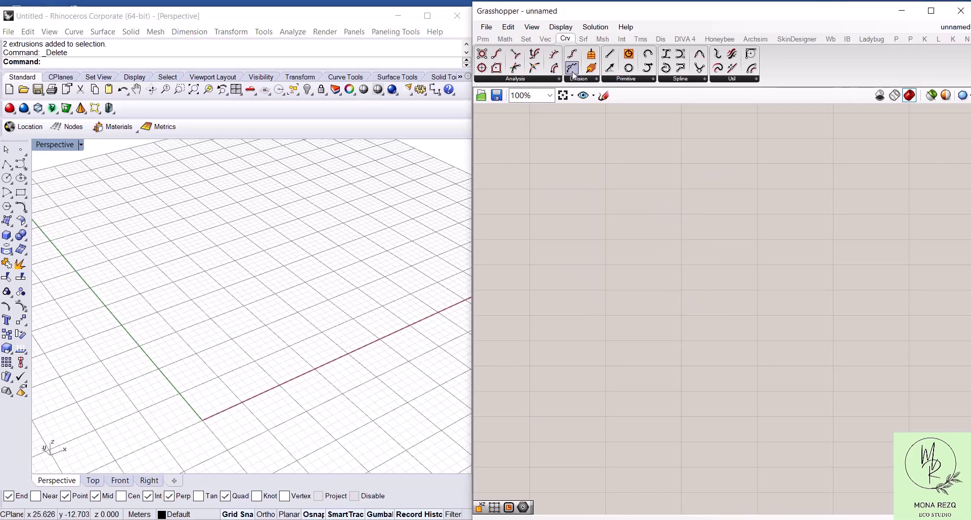
Add a Rectangle component from the curve primitives to the empty canvas area
{"action": "left_click", "coordinate": [637, 79]}
{"action": "left_click_drag", "start_coordinate": [622, 233], "coordinate": [675, 260]}
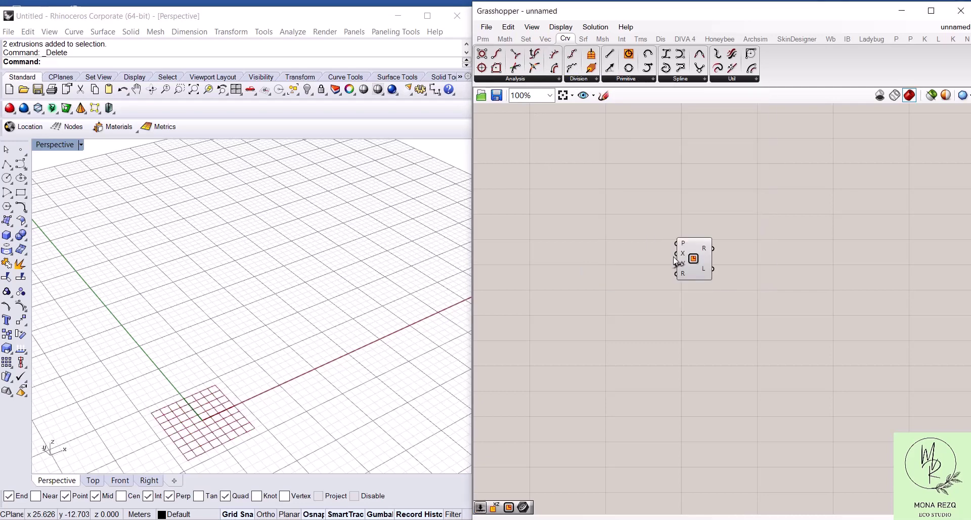
{"action": "scroll", "coordinate": [675, 261], "scroll_direction": "up", "scroll_amount": 5}
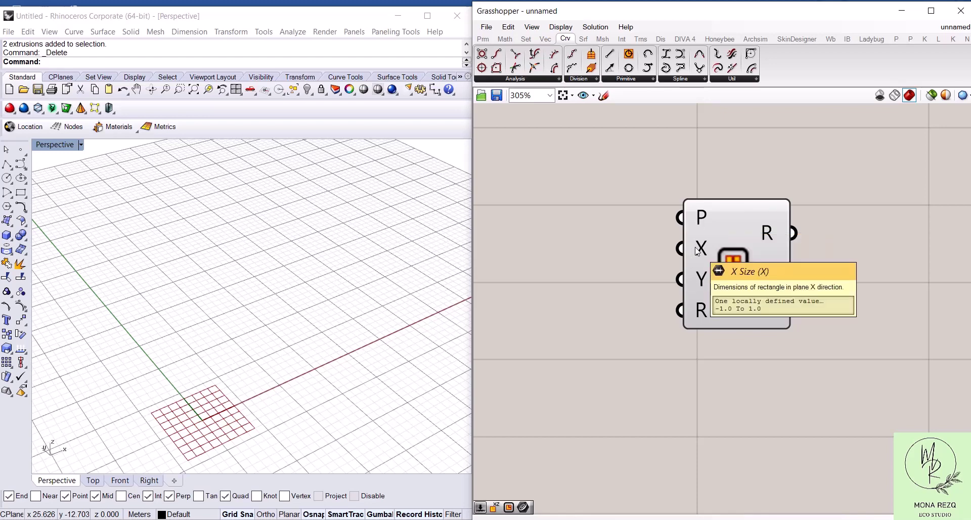
Add a number slider of 10, connect it to the Rectangle's X Size input and place it beside the component
{"action": "double_click", "coordinate": [606, 246]}
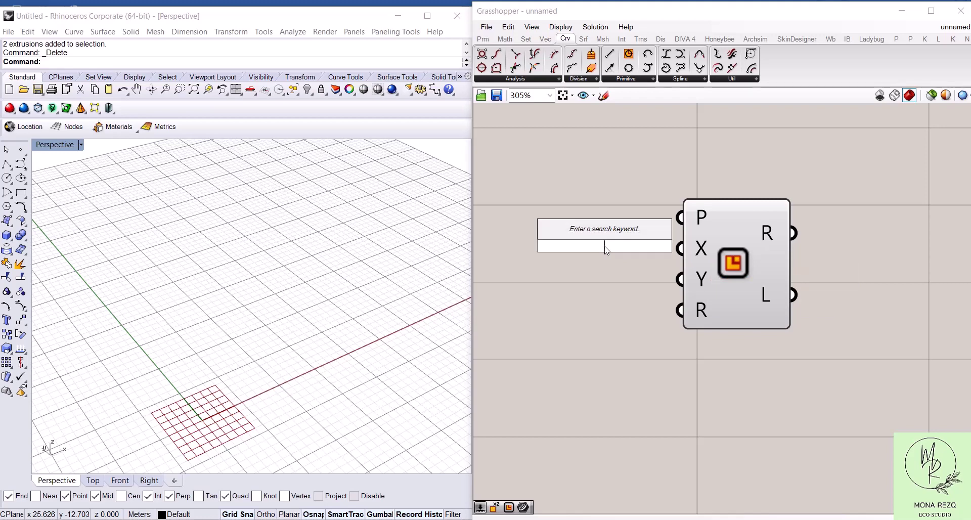
{"action": "type", "text": "10"}
{"action": "key", "text": "Return"}
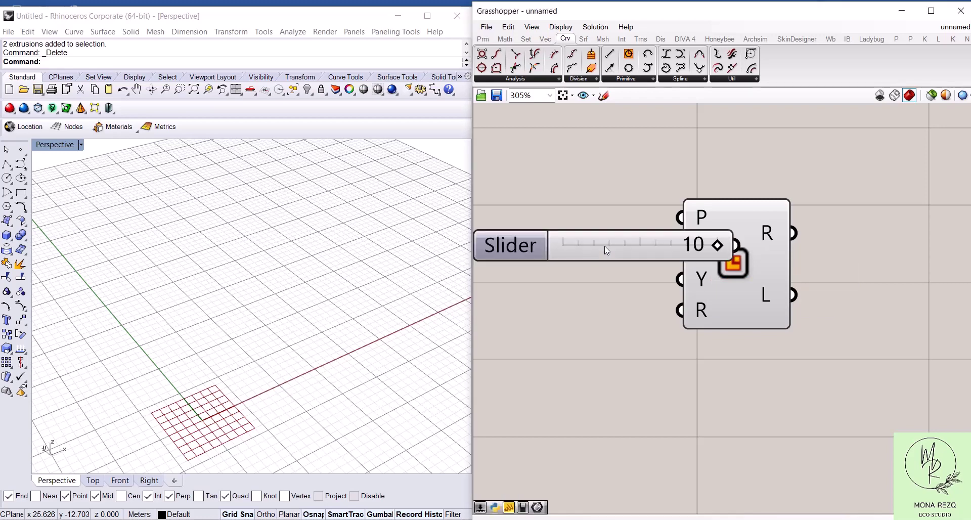
{"action": "left_click_drag", "start_coordinate": [606, 248], "coordinate": [826, 248]}
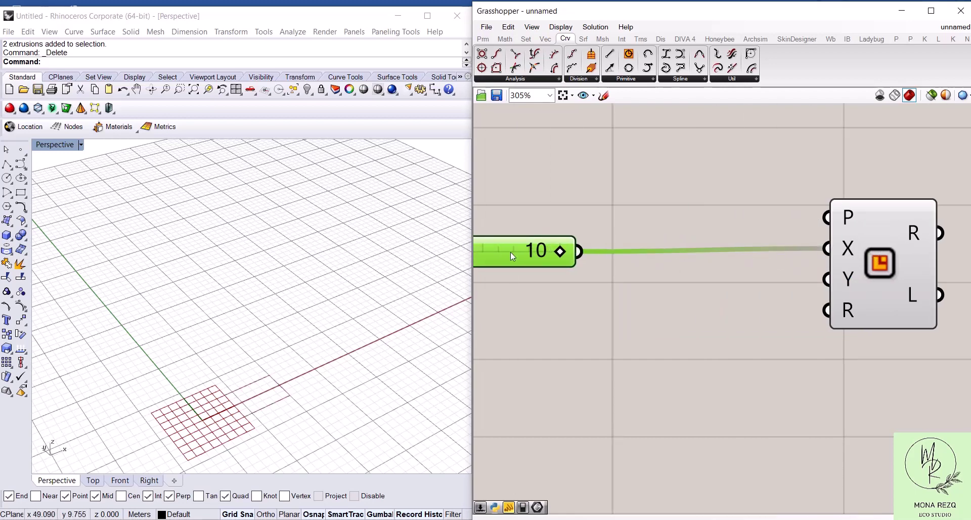
{"action": "left_click_drag", "start_coordinate": [510, 252], "coordinate": [651, 243]}
Add a second number slider of 10, connect it to the Rectangle's Y Size input and align it below the X Size slider
{"action": "double_click", "coordinate": [610, 319]}
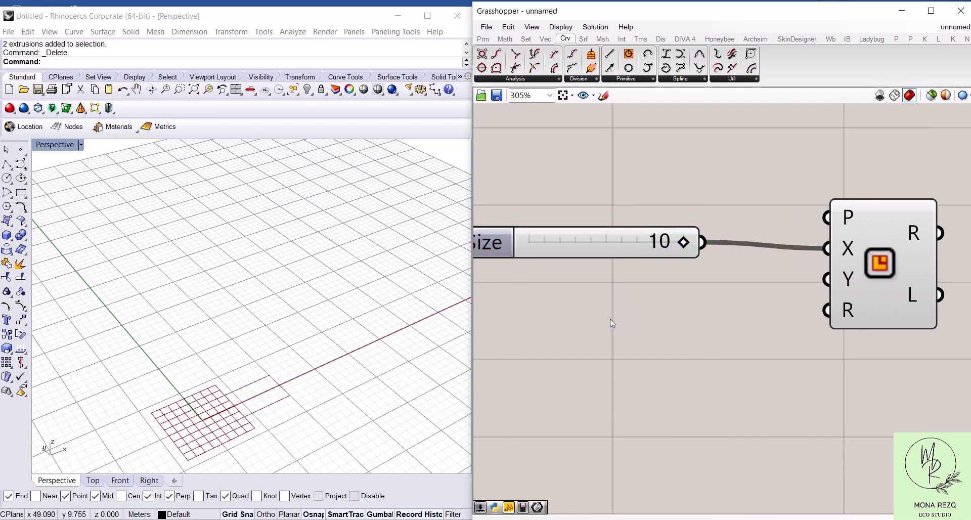
{"action": "type", "text": "10"}
{"action": "key", "text": "Return"}
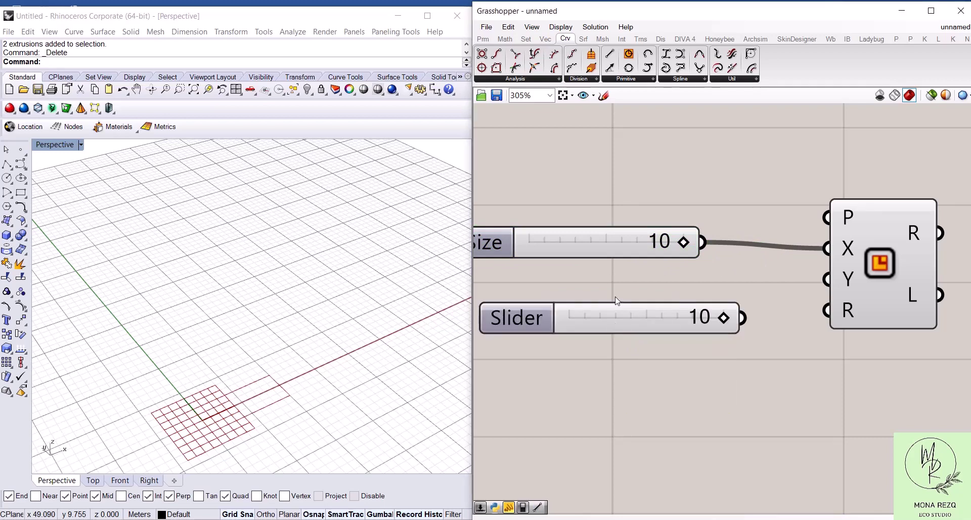
{"action": "left_click_drag", "start_coordinate": [742, 320], "coordinate": [826, 278]}
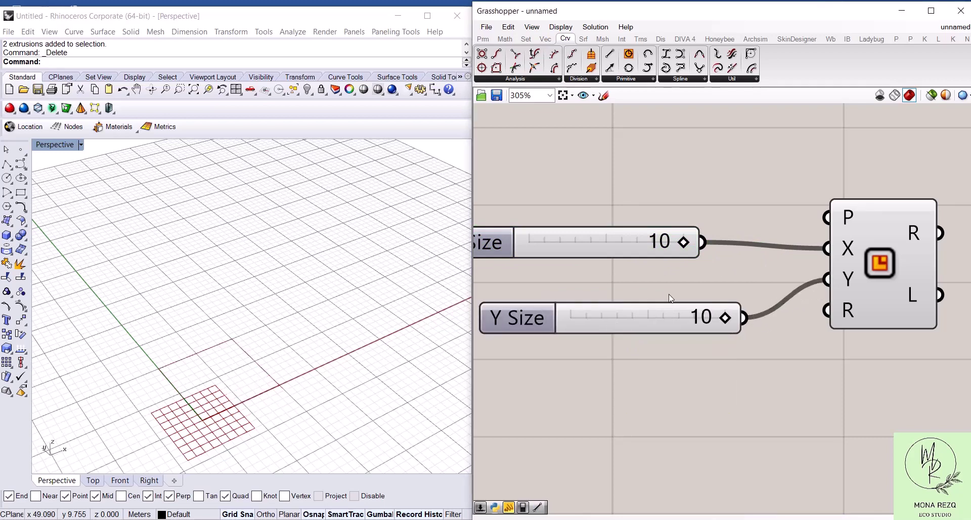
{"action": "left_click_drag", "start_coordinate": [618, 322], "coordinate": [586, 299]}
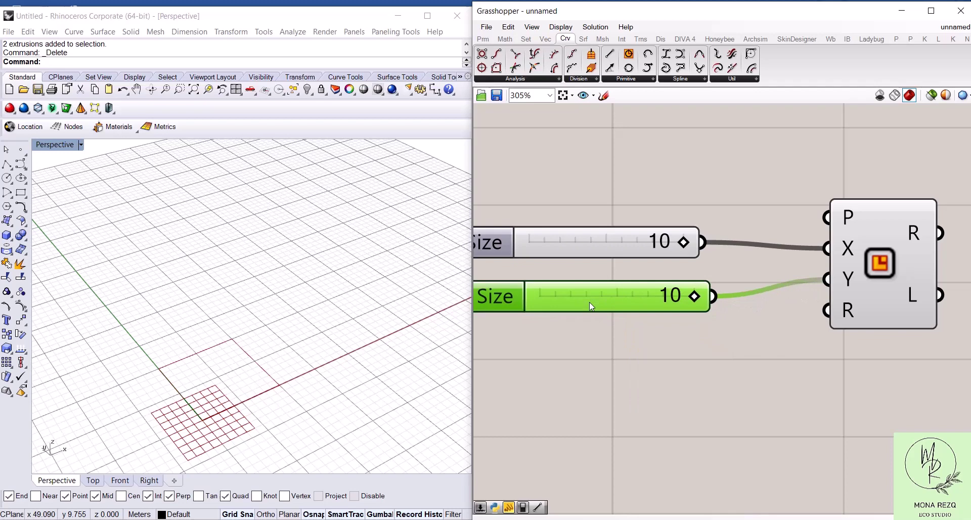
{"action": "left_click", "coordinate": [631, 338]}
Add a Move component beside the Rectangle and connect the rectangle output R to its geometry input G
{"action": "mouse_move", "coordinate": [849, 314]}
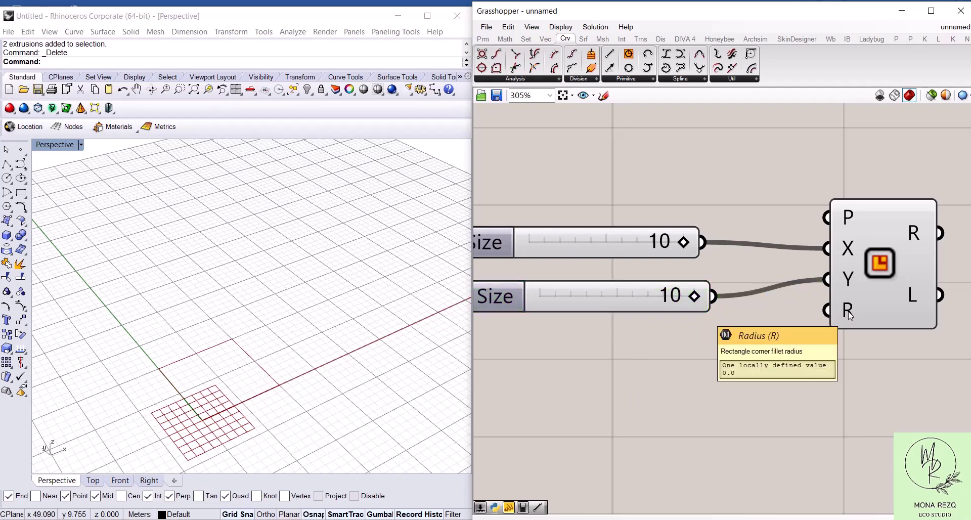
{"action": "right_click_drag", "start_coordinate": [792, 354], "coordinate": [612, 342]}
{"action": "mouse_move", "coordinate": [737, 223]}
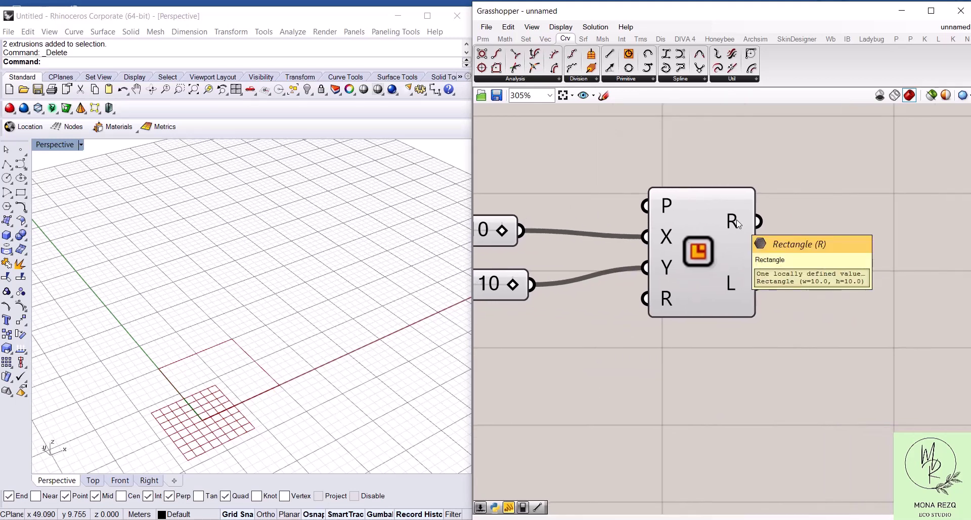
{"action": "mouse_move", "coordinate": [726, 285]}
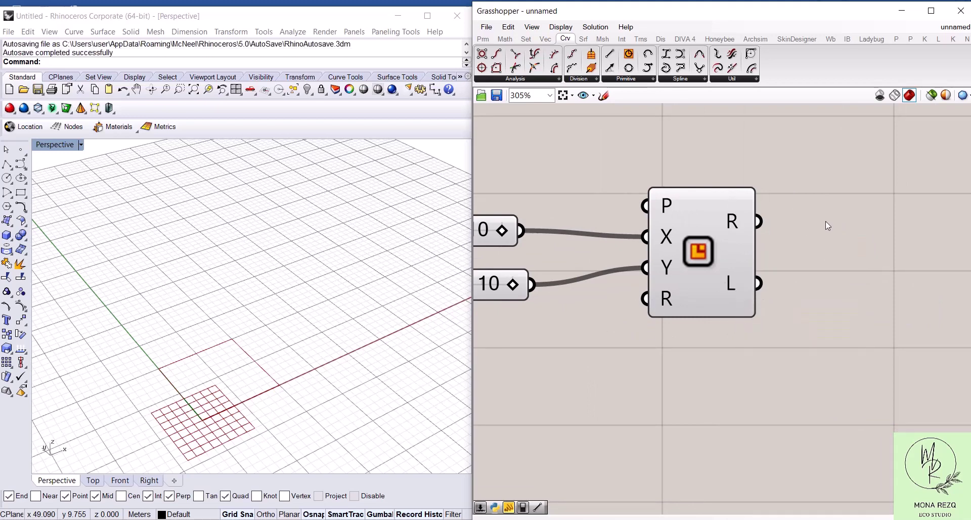
{"action": "right_click_drag", "start_coordinate": [826, 225], "coordinate": [732, 241]}
{"action": "double_click", "coordinate": [784, 250]}
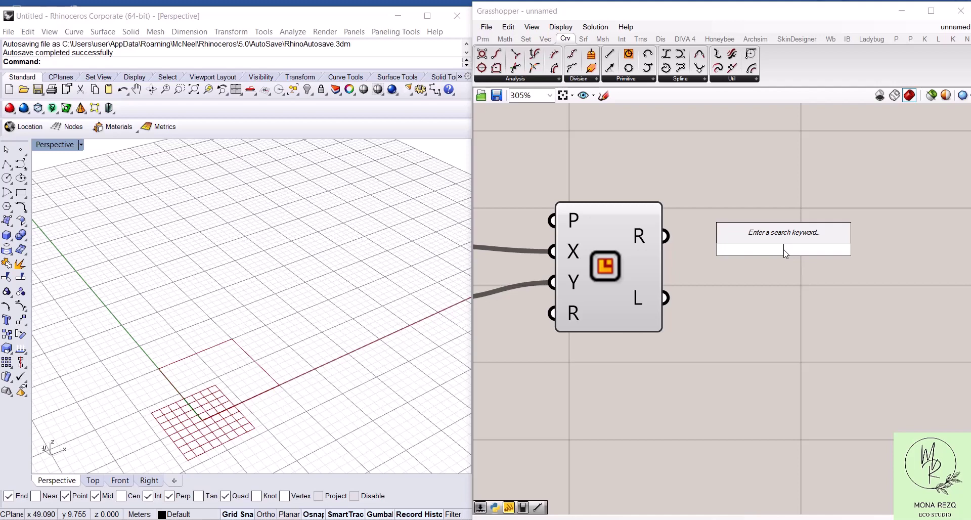
{"action": "type", "text": "move"}
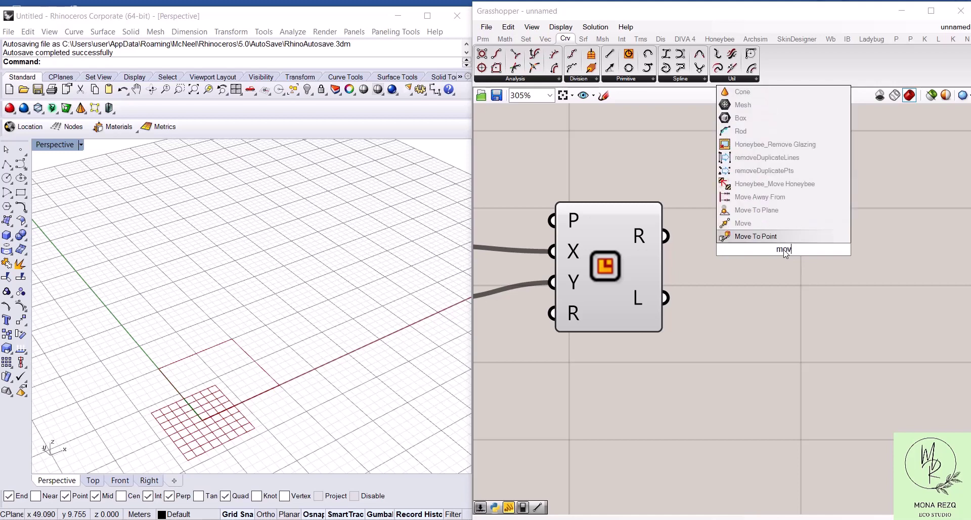
{"action": "left_click", "coordinate": [792, 223]}
{"action": "left_click_drag", "start_coordinate": [776, 252], "coordinate": [850, 252]}
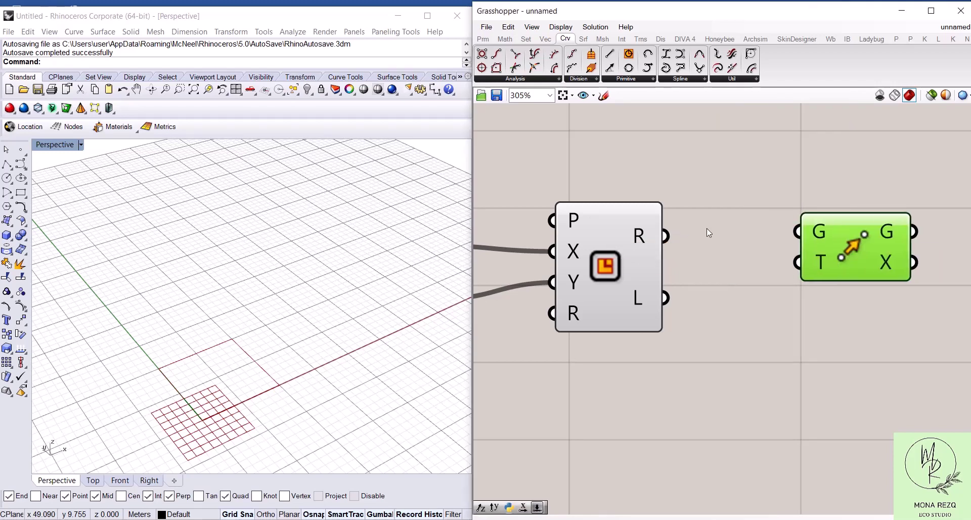
{"action": "left_click_drag", "start_coordinate": [665, 235], "coordinate": [801, 233]}
{"action": "left_click_drag", "start_coordinate": [836, 268], "coordinate": [839, 313]}
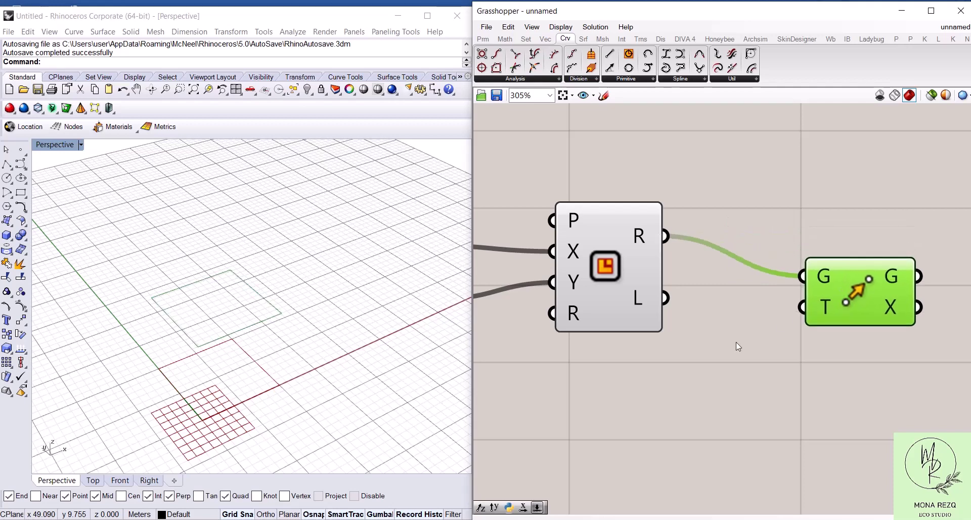
Add a Unit Z vector and connect it to the Move component's translation input T
{"action": "double_click", "coordinate": [709, 351]}
{"action": "type", "text": "z"}
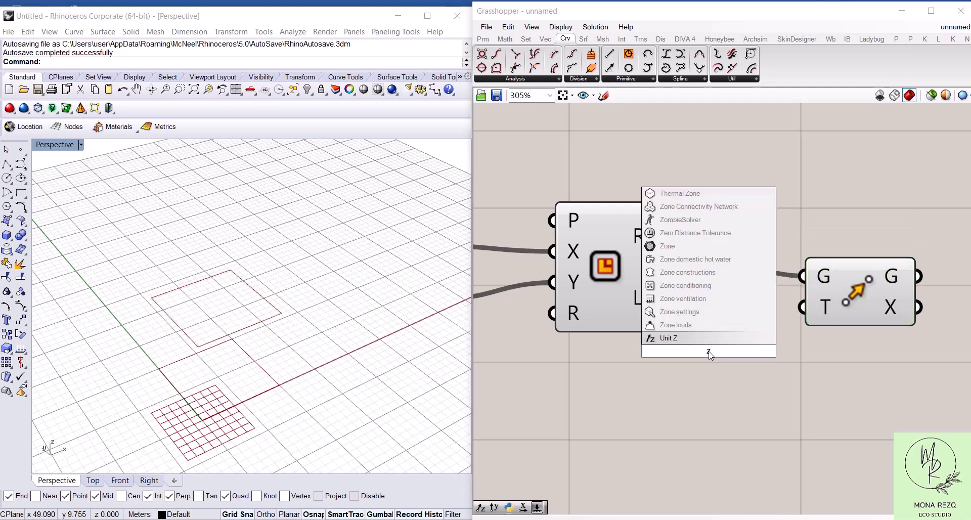
{"action": "key", "text": "Return"}
{"action": "left_click_drag", "start_coordinate": [709, 354], "coordinate": [801, 307]}
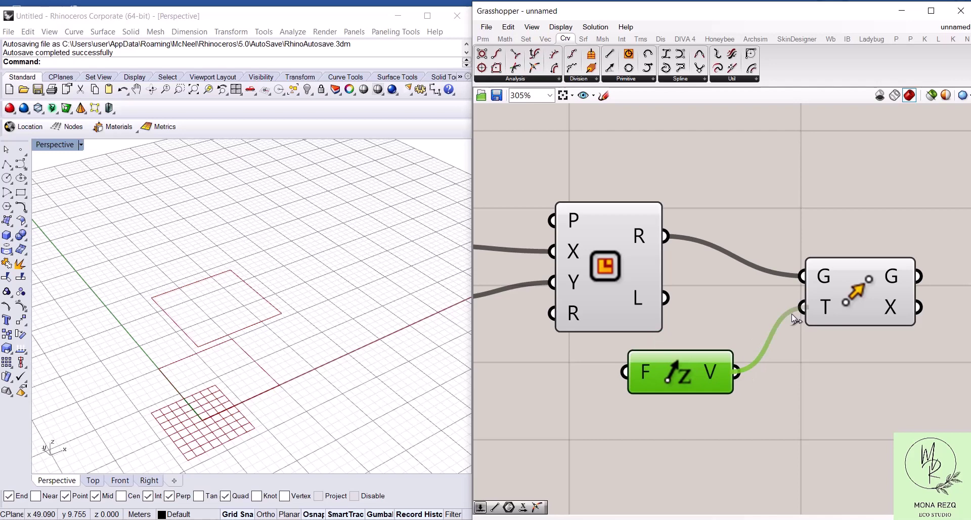
Add a number slider of 50 and connect it to the Unit Z factor input F
{"action": "double_click", "coordinate": [575, 376]}
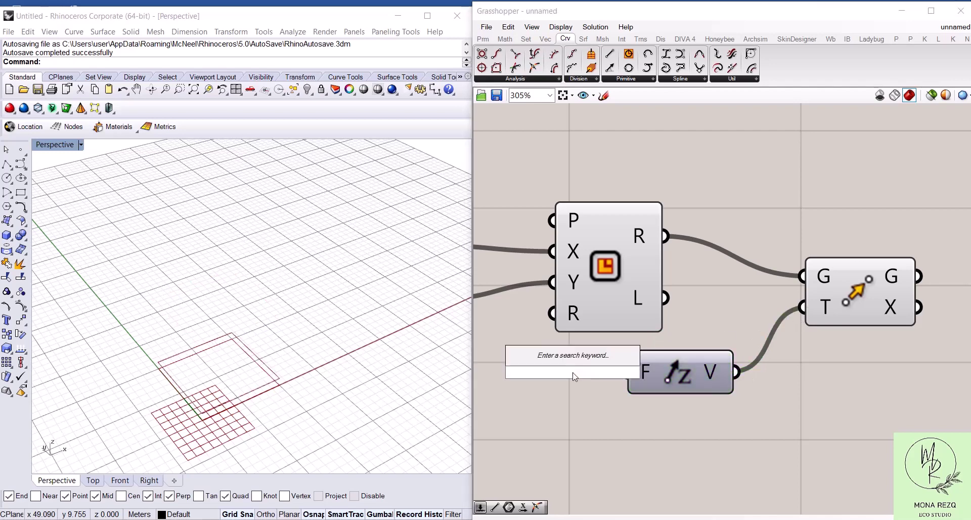
{"action": "type", "text": "50"}
{"action": "key", "text": "Return"}
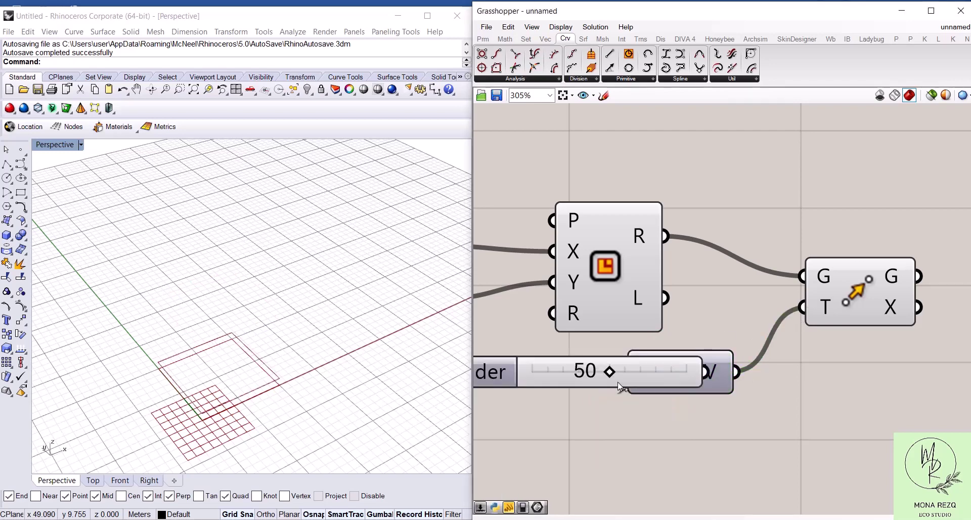
{"action": "left_click_drag", "start_coordinate": [617, 381], "coordinate": [479, 378]}
{"action": "left_click_drag", "start_coordinate": [551, 382], "coordinate": [624, 372]}
{"action": "right_click_drag", "start_coordinate": [311, 374], "coordinate": [313, 349]}
{"action": "right_click_drag", "start_coordinate": [316, 354], "coordinate": [332, 325]}
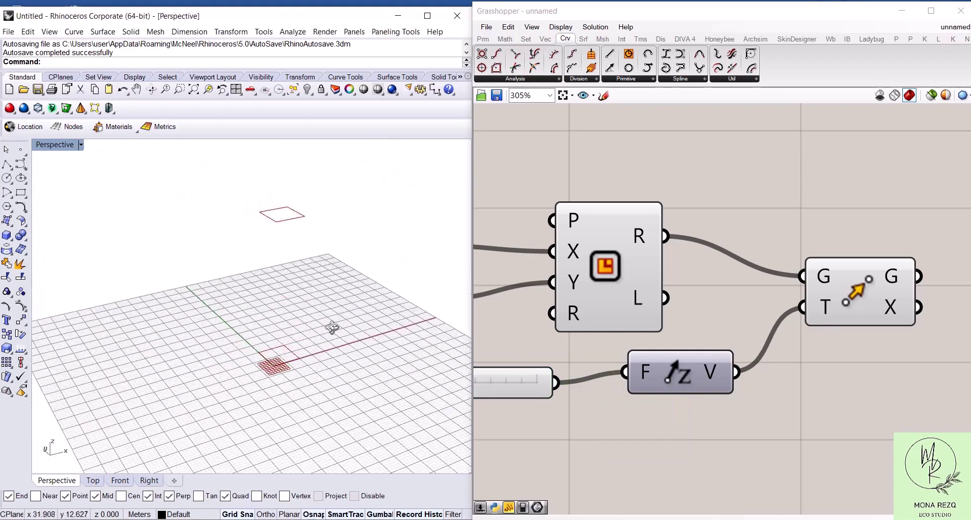
Rearrange the Rectangle component above the Unit Z vector and shift the Move component slightly
{"action": "left_click", "coordinate": [708, 308]}
{"action": "left_click_drag", "start_coordinate": [638, 296], "coordinate": [646, 203]}
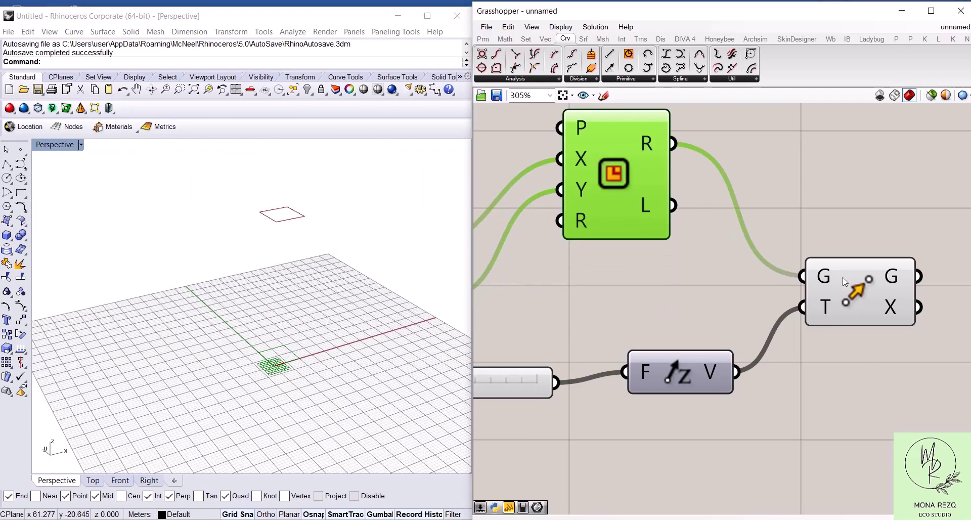
{"action": "mouse_move", "coordinate": [850, 293]}
{"action": "left_mouse_down"}
{"action": "mouse_move", "coordinate": [842, 307]}
{"action": "mouse_move", "coordinate": [843, 299]}
{"action": "left_mouse_up"}
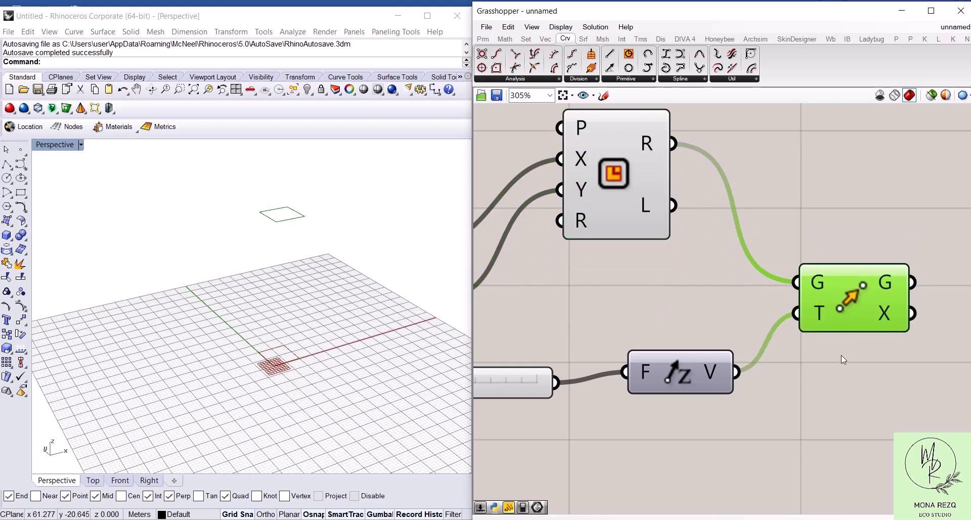
Add a Rotate Axis component beside the Move component and connect Move's geometry output G to its geometry input G
{"action": "right_click_drag", "start_coordinate": [842, 355], "coordinate": [706, 356]}
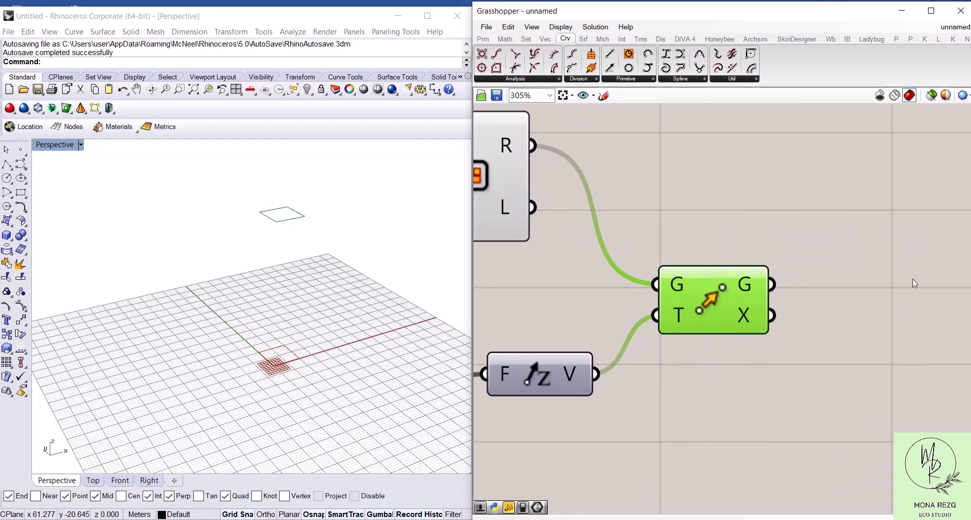
{"action": "right_click_drag", "start_coordinate": [913, 280], "coordinate": [811, 265]}
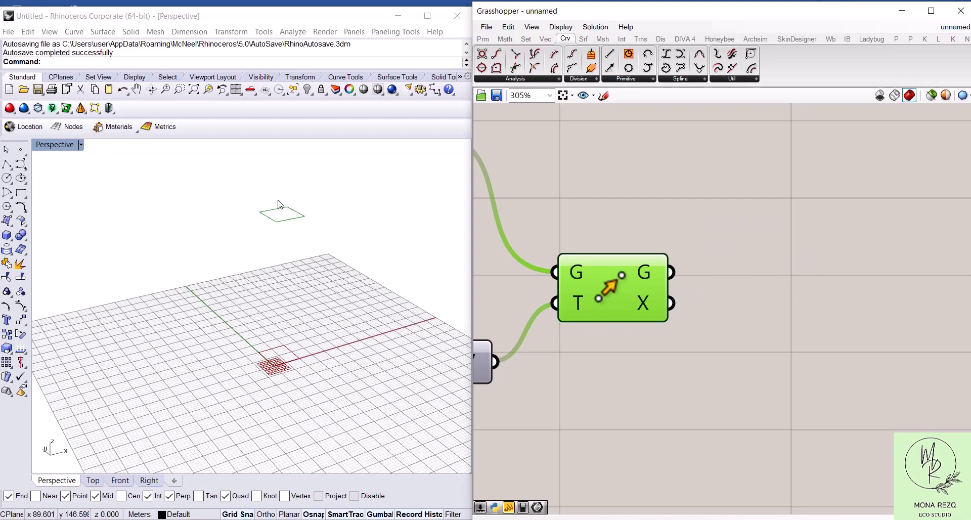
{"action": "double_click", "coordinate": [836, 256]}
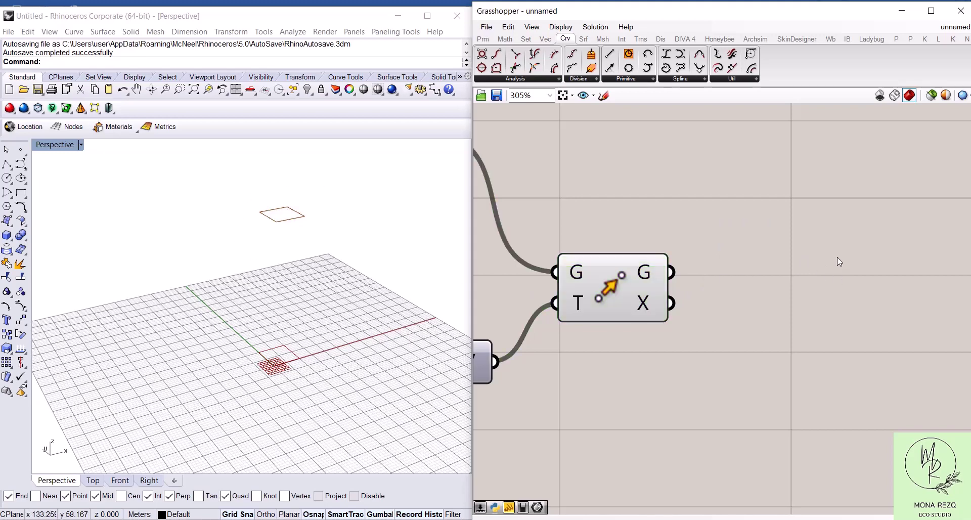
{"action": "type", "text": "rotate"}
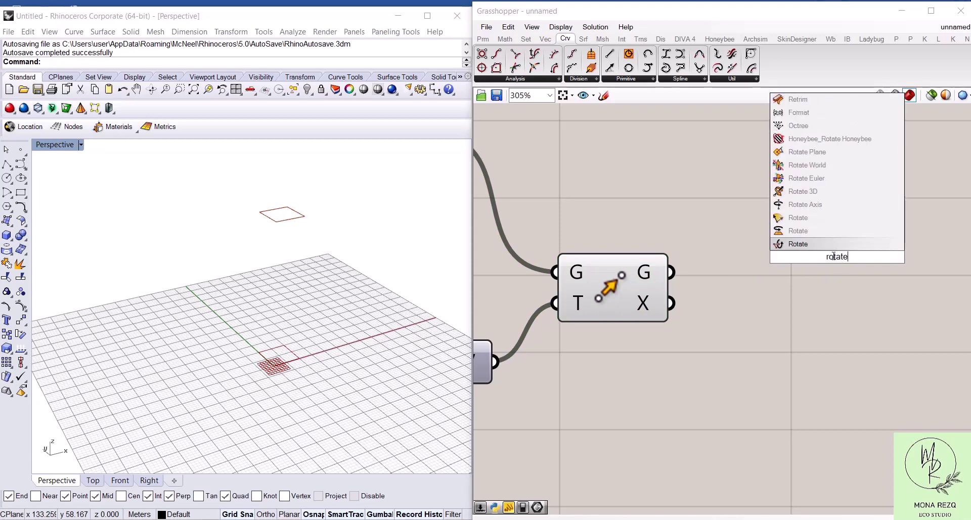
{"action": "left_click", "coordinate": [805, 204]}
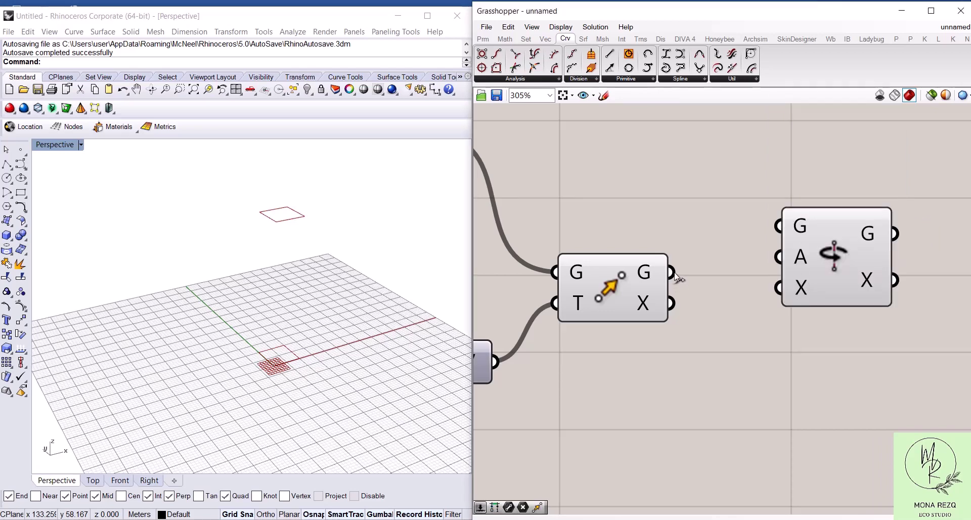
{"action": "left_click_drag", "start_coordinate": [675, 274], "coordinate": [779, 226]}
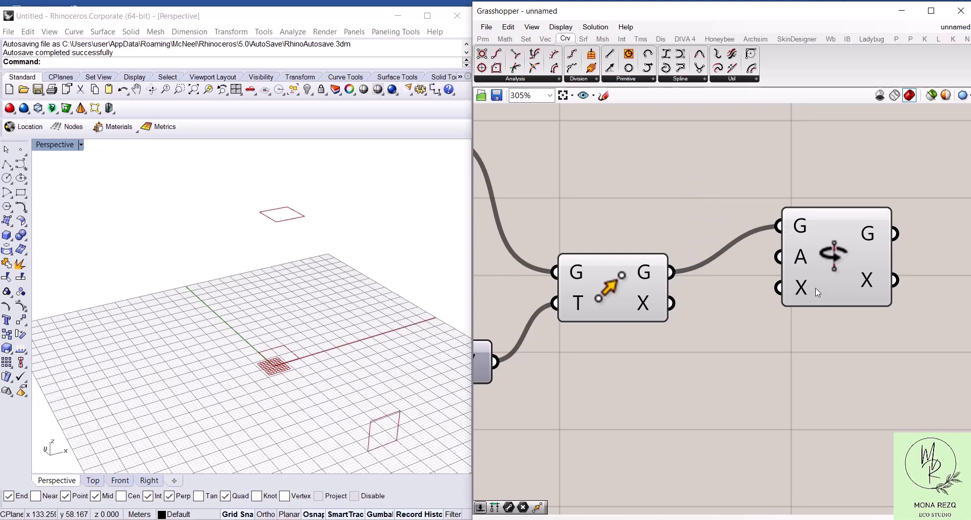
{"action": "left_click_drag", "start_coordinate": [817, 269], "coordinate": [877, 316]}
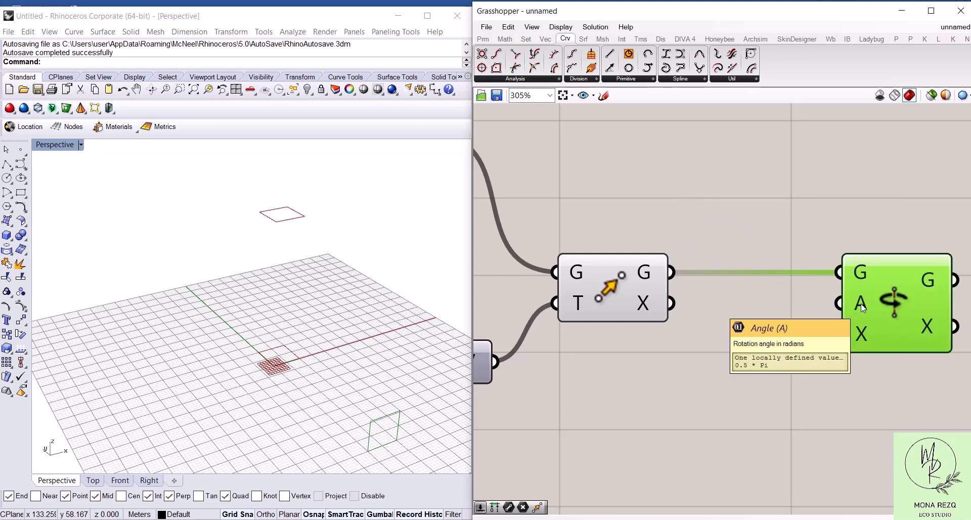
{"action": "mouse_move", "coordinate": [862, 338]}
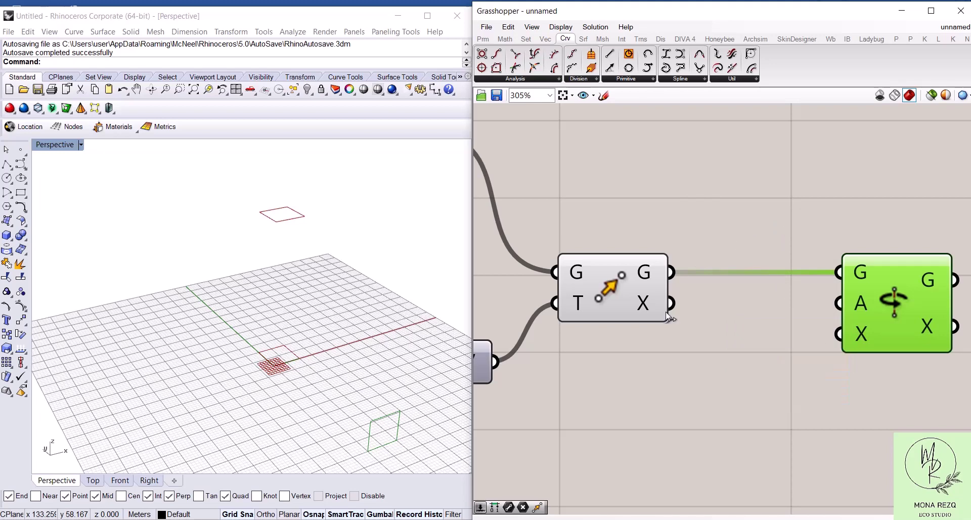
Add an Area component beside the Rectangle and connect the rectangle output R to its geometry input G
{"action": "left_click_drag", "start_coordinate": [645, 301], "coordinate": [660, 266]}
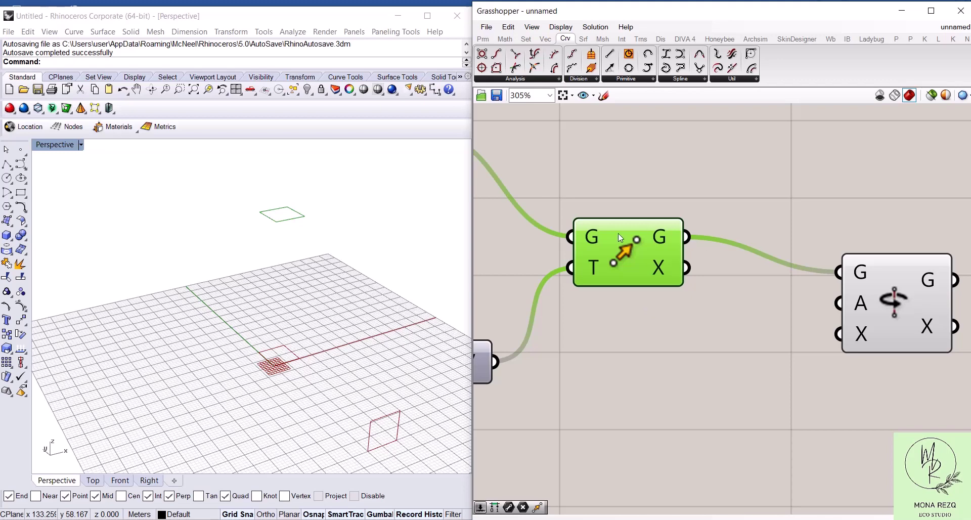
{"action": "right_click_drag", "start_coordinate": [618, 232], "coordinate": [770, 316]}
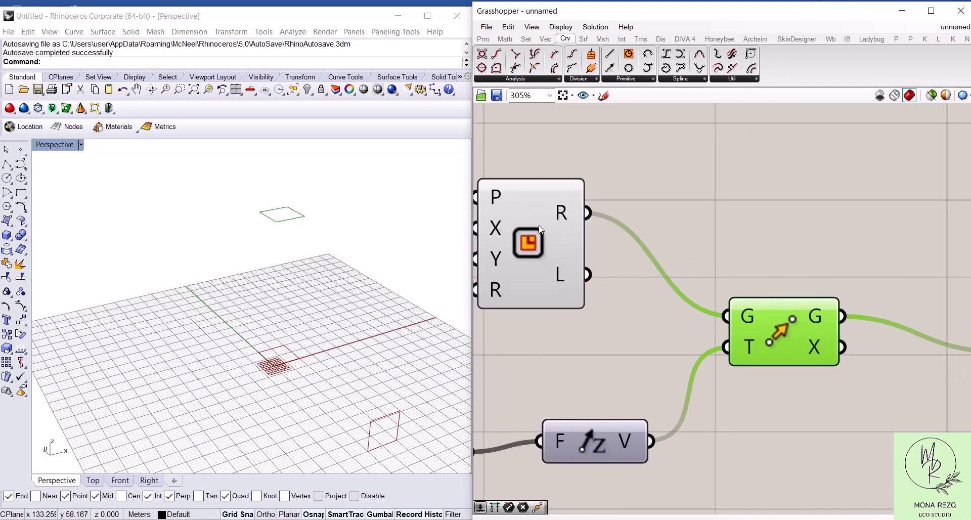
{"action": "left_click_drag", "start_coordinate": [540, 228], "coordinate": [538, 204]}
{"action": "double_click", "coordinate": [712, 171]}
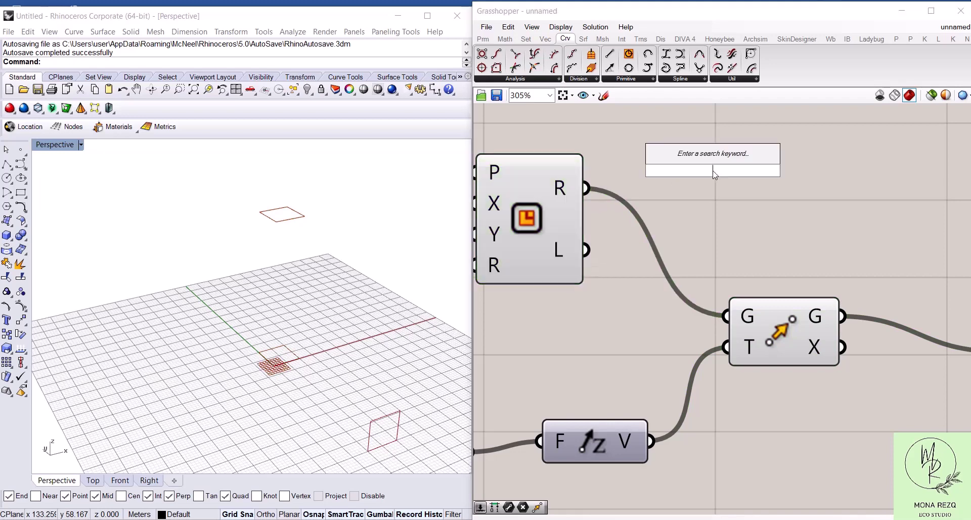
{"action": "type", "text": "area"}
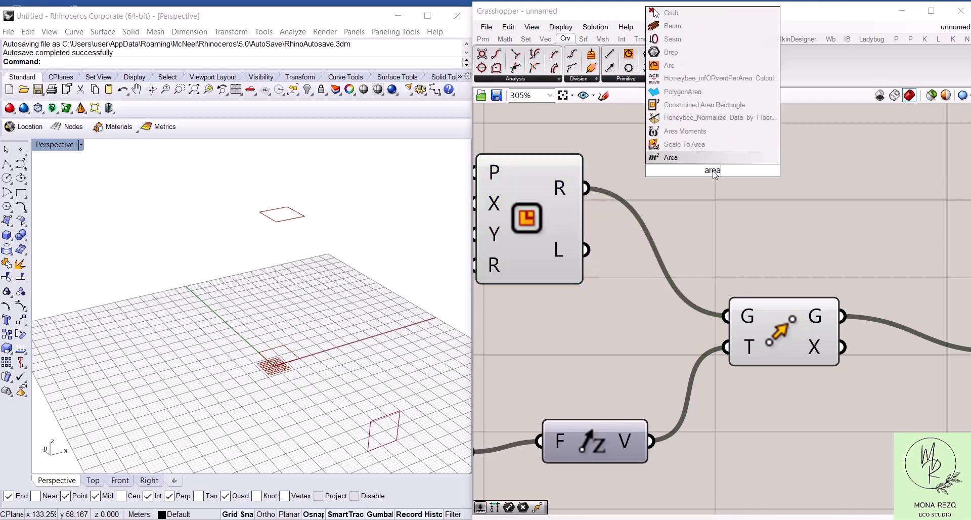
{"action": "left_click", "coordinate": [701, 157]}
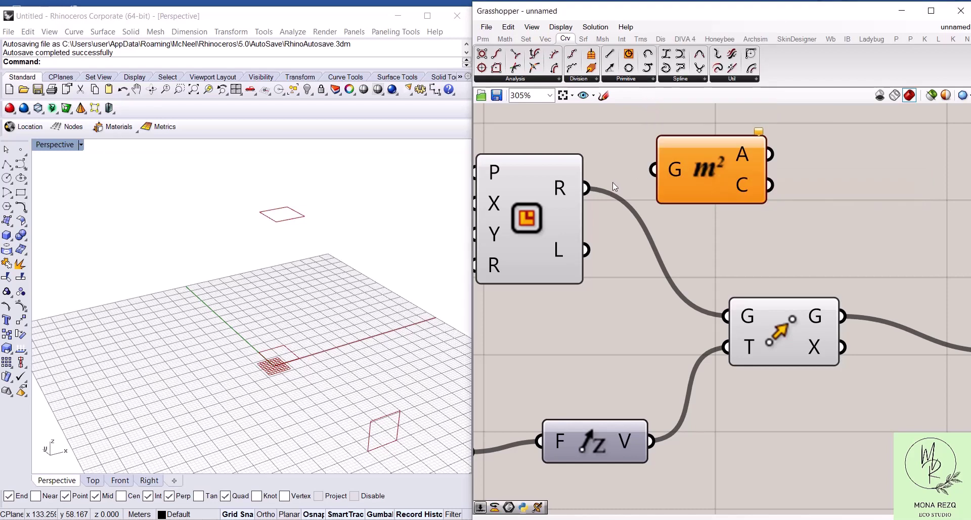
{"action": "left_click_drag", "start_coordinate": [587, 190], "coordinate": [653, 170]}
{"action": "left_click_drag", "start_coordinate": [742, 152], "coordinate": [785, 157]}
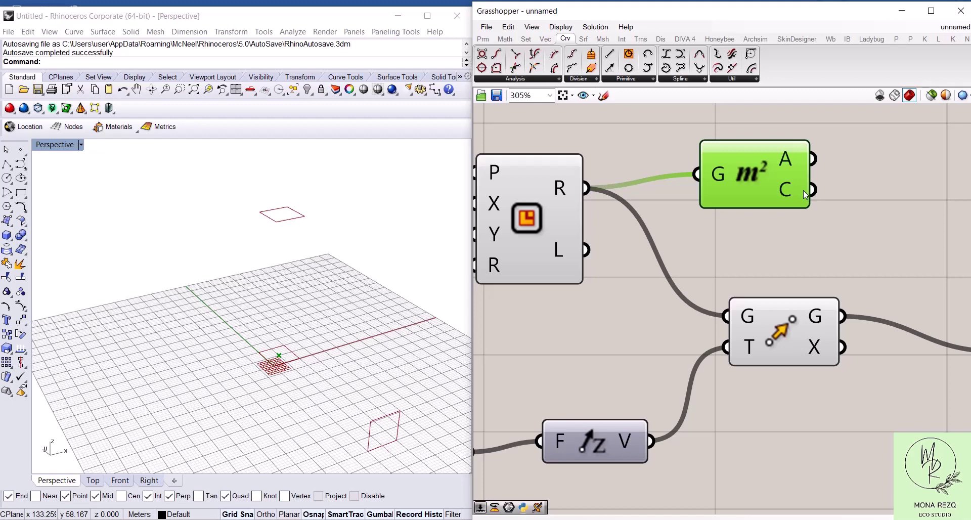
{"action": "mouse_move", "coordinate": [796, 200]}
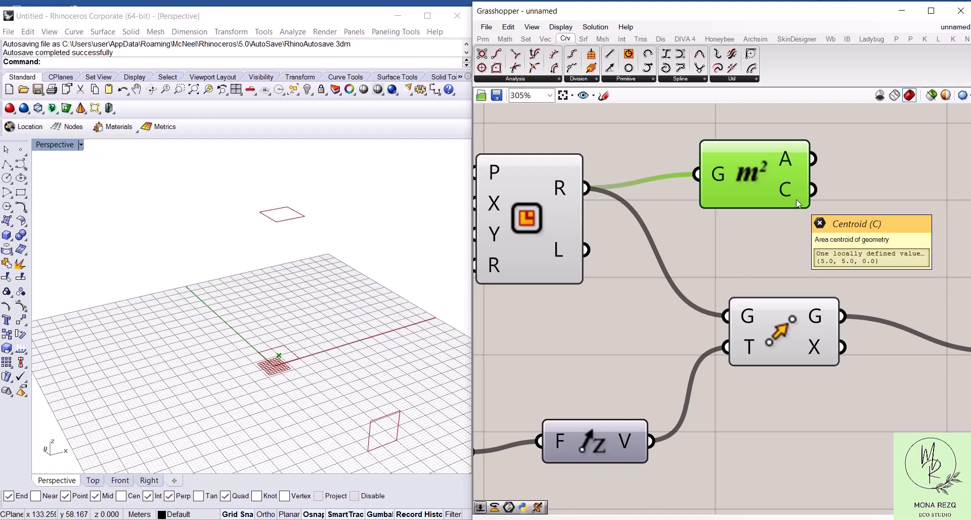
Duplicate the Area component, connect Move's geometry output G to the copy, and arrange both Area components one above the other
{"action": "right_click_drag", "start_coordinate": [796, 199], "coordinate": [600, 186]}
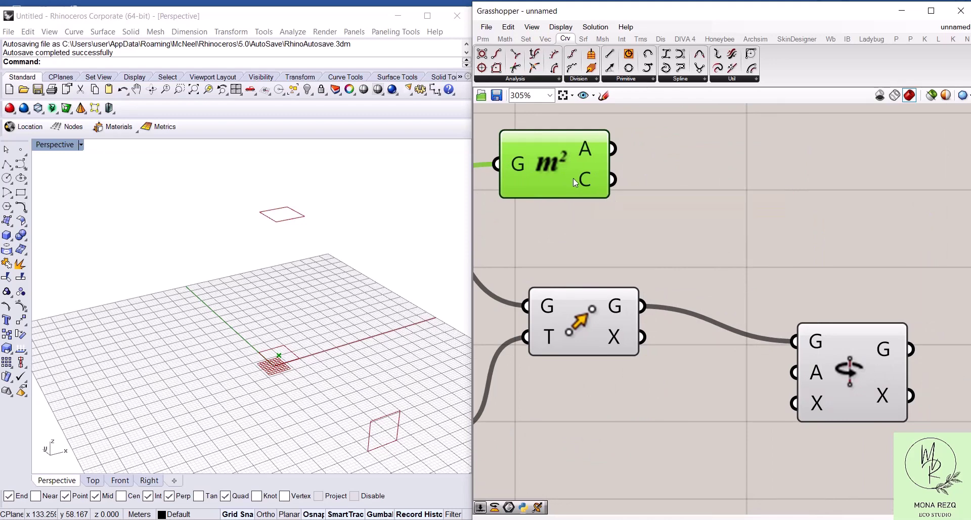
{"action": "left_click_drag", "start_coordinate": [560, 176], "coordinate": [590, 171]}
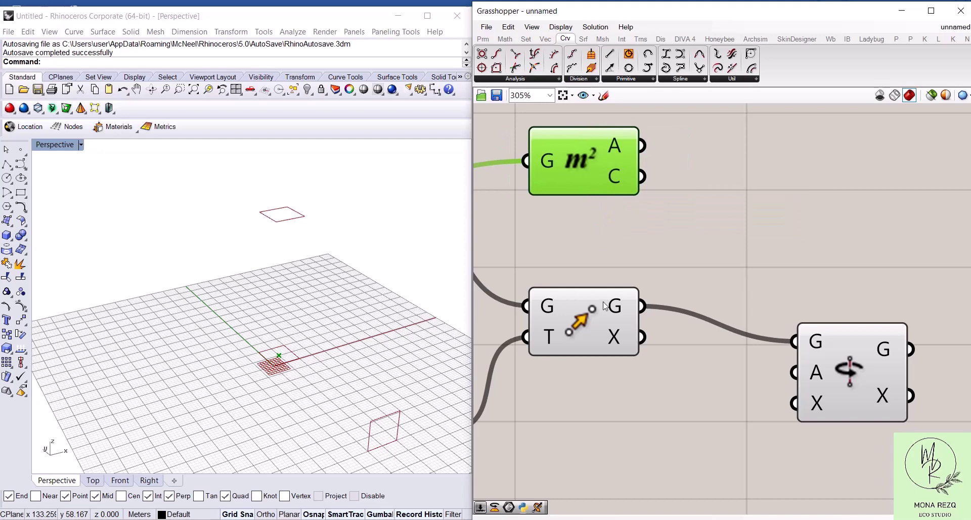
{"action": "mouse_move", "coordinate": [604, 354]}
{"action": "left_mouse_down"}
{"action": "mouse_move", "coordinate": [600, 334]}
{"action": "mouse_move", "coordinate": [599, 361]}
{"action": "left_mouse_up"}
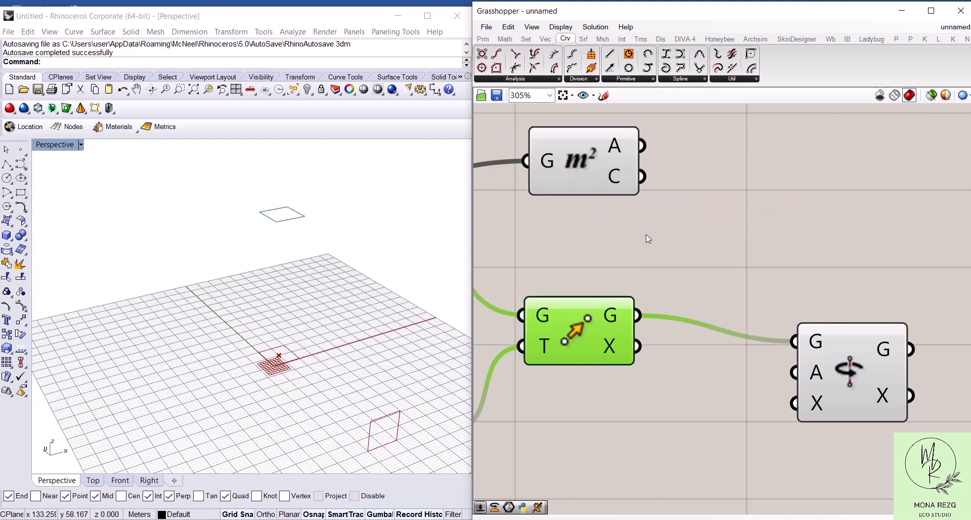
{"action": "mouse_move", "coordinate": [616, 178]}
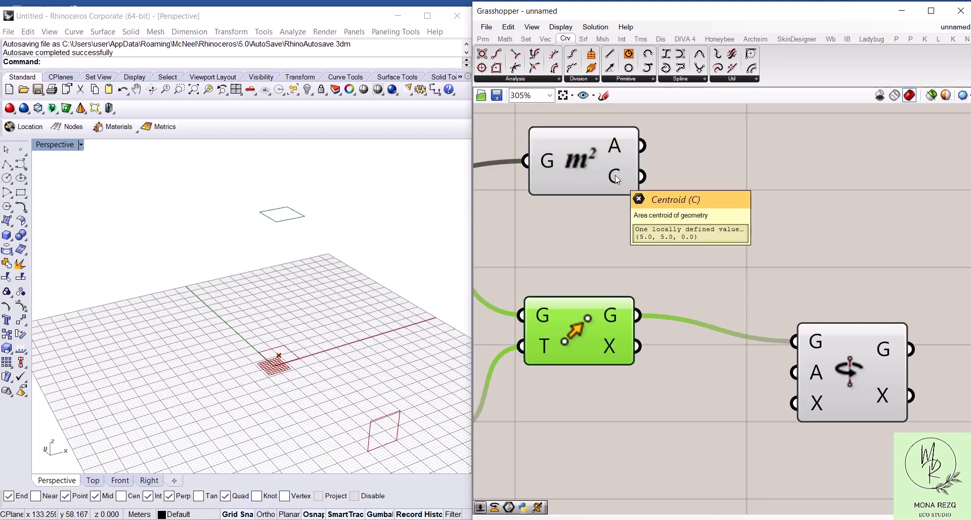
{"action": "left_click", "coordinate": [592, 147]}
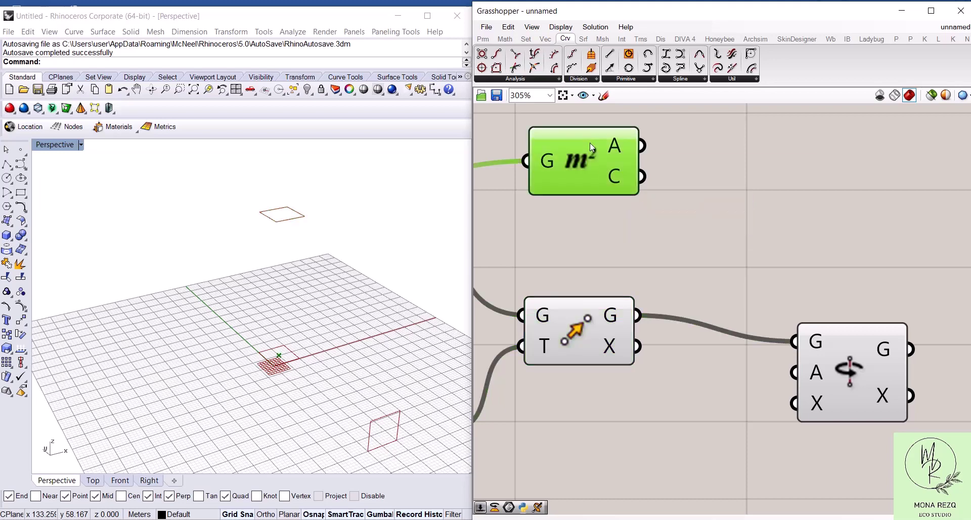
{"action": "key", "text": "ctrl+c"}
{"action": "key", "text": "ctrl+v"}
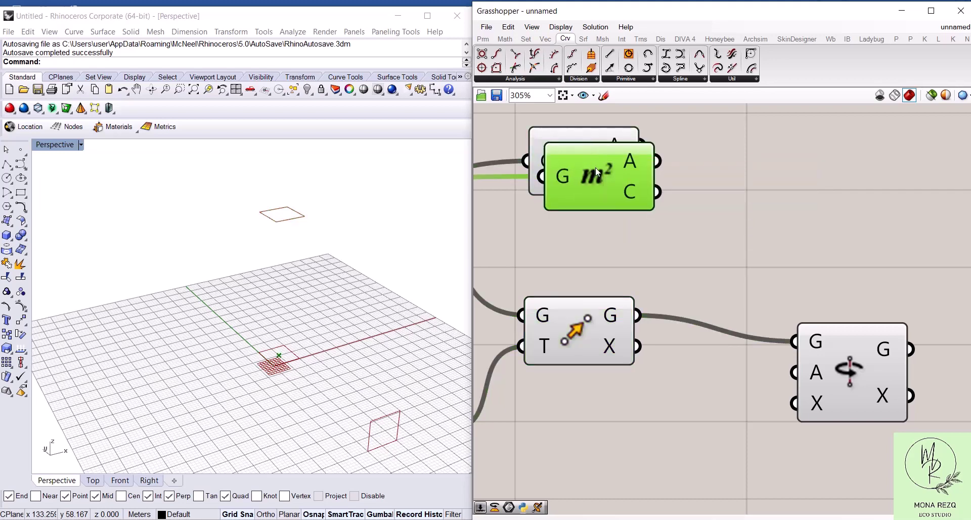
{"action": "left_click_drag", "start_coordinate": [592, 146], "coordinate": [768, 173]}
{"action": "left_click_drag", "start_coordinate": [645, 299], "coordinate": [713, 221]}
{"action": "left_click_drag", "start_coordinate": [596, 159], "coordinate": [745, 135]}
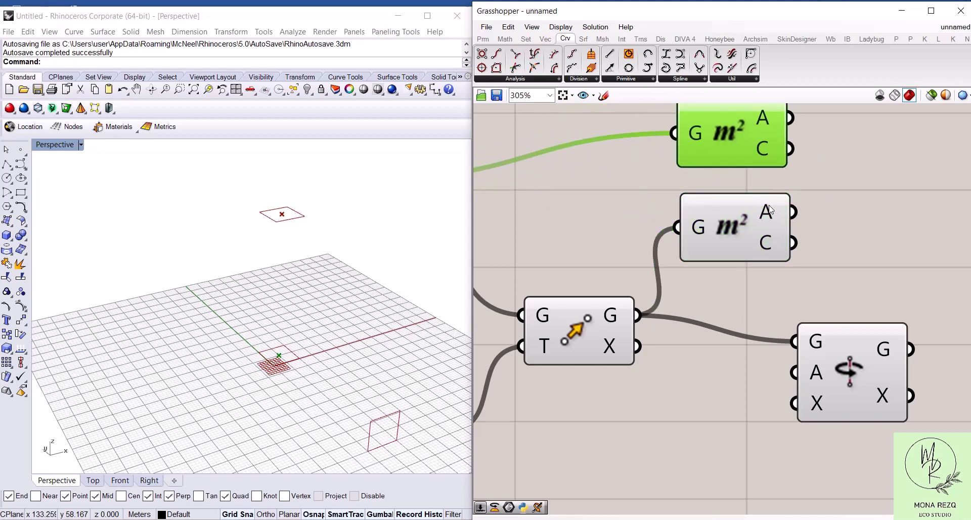
Add a two-point Line component and connect the base and moved rectangles' centroids C to its inputs A and B
{"action": "double_click", "coordinate": [833, 175]}
{"action": "type", "text": "line"}
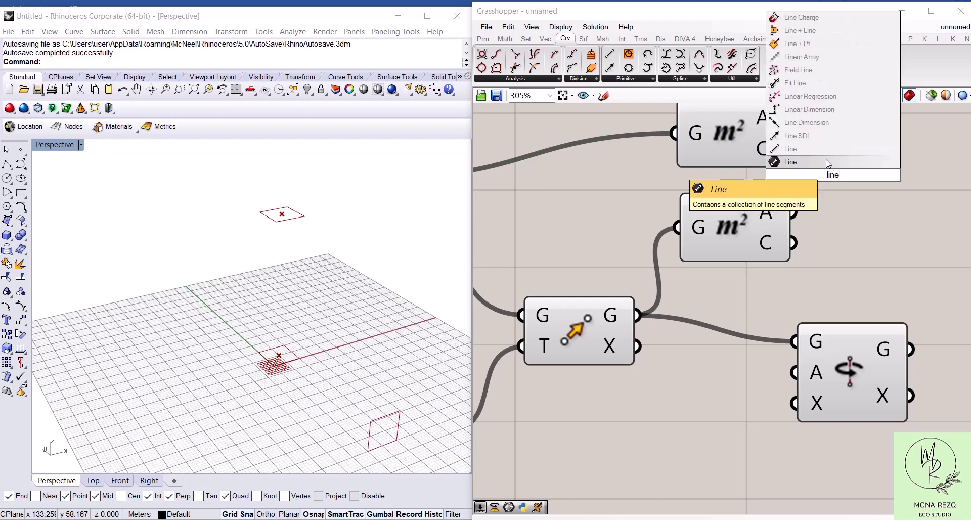
{"action": "key", "text": "Return"}
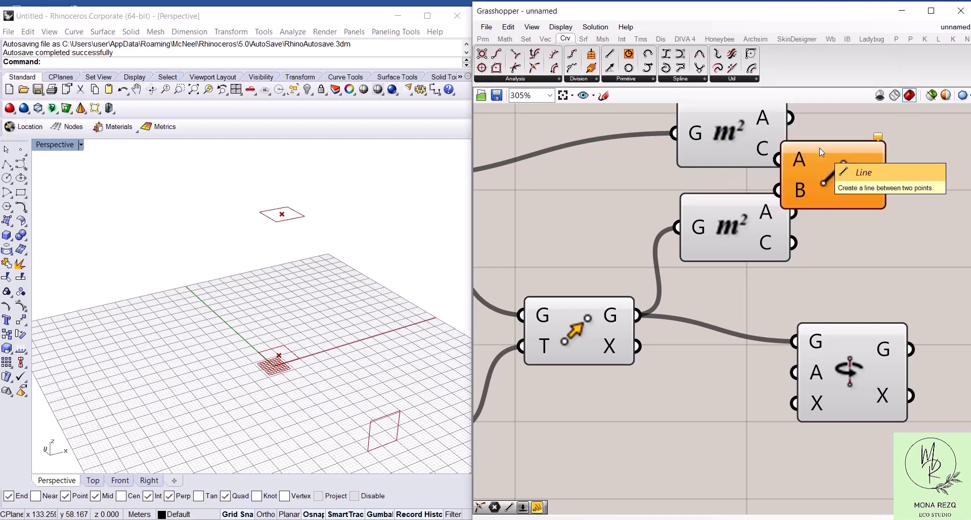
{"action": "left_click_drag", "start_coordinate": [829, 176], "coordinate": [945, 176]}
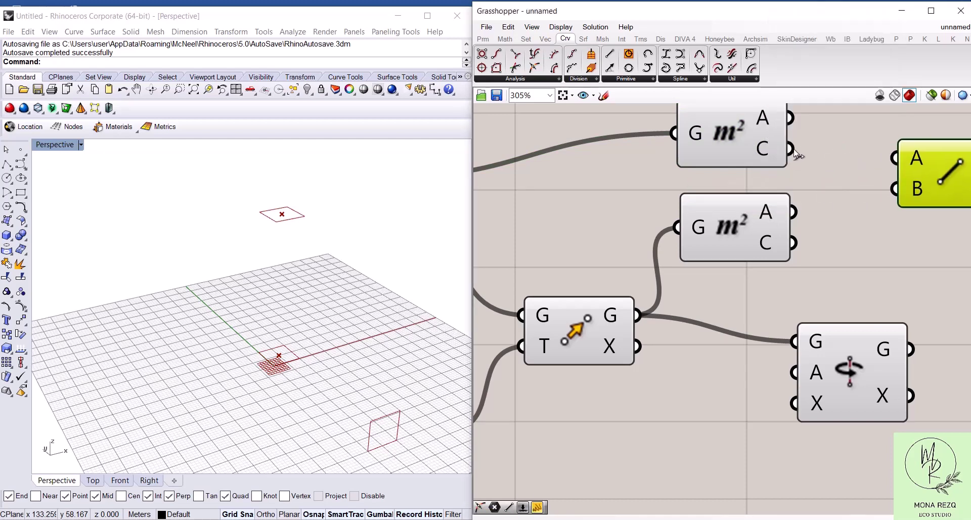
{"action": "left_click_drag", "start_coordinate": [794, 150], "coordinate": [894, 157]}
{"action": "mouse_move", "coordinate": [792, 243]}
{"action": "left_mouse_down"}
{"action": "mouse_move", "coordinate": [825, 208]}
{"action": "mouse_move", "coordinate": [894, 189]}
{"action": "left_mouse_up"}
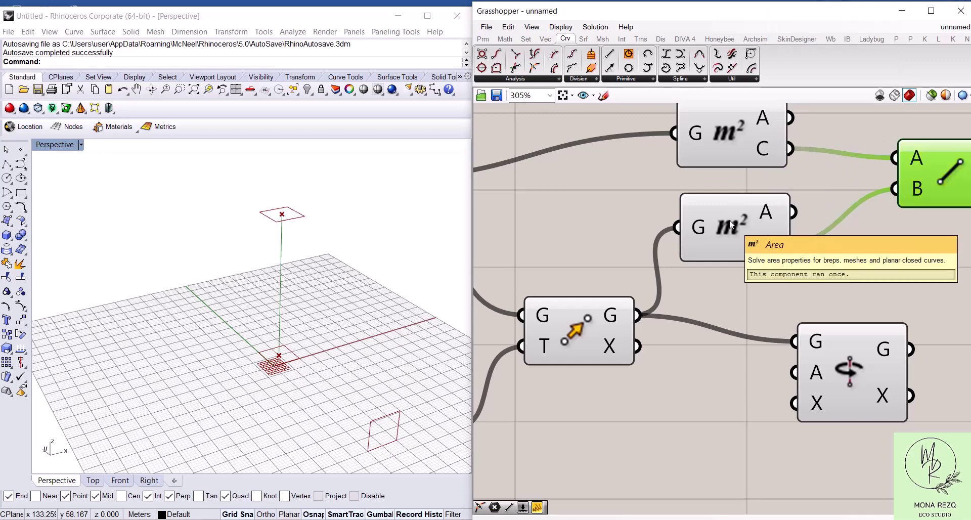
Move the Rotate Axis component farther from the Line component and connect line output L to its axis input X
{"action": "scroll", "coordinate": [731, 226], "scroll_direction": "down", "scroll_amount": 5}
{"action": "scroll", "coordinate": [778, 269], "scroll_direction": "up", "scroll_amount": 1}
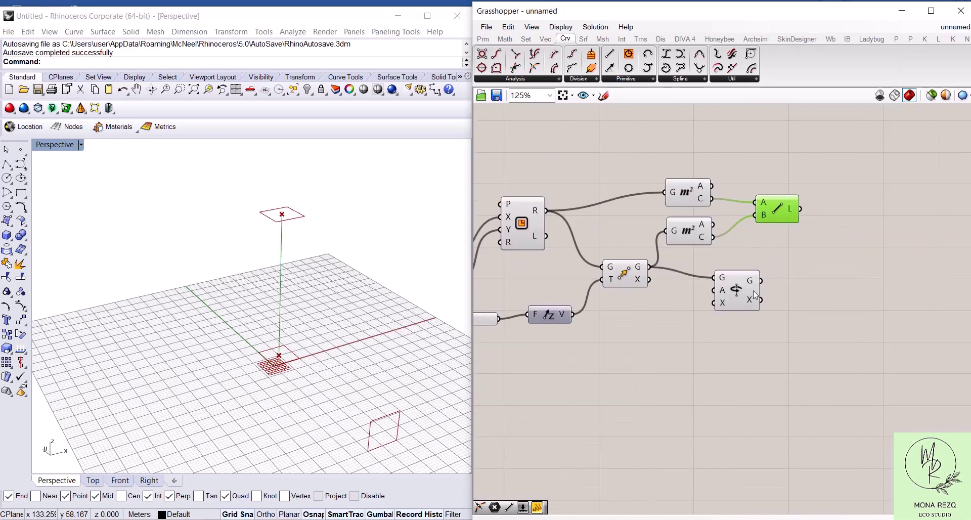
{"action": "left_click_drag", "start_coordinate": [753, 290], "coordinate": [903, 288]}
{"action": "left_click_drag", "start_coordinate": [799, 209], "coordinate": [875, 291]}
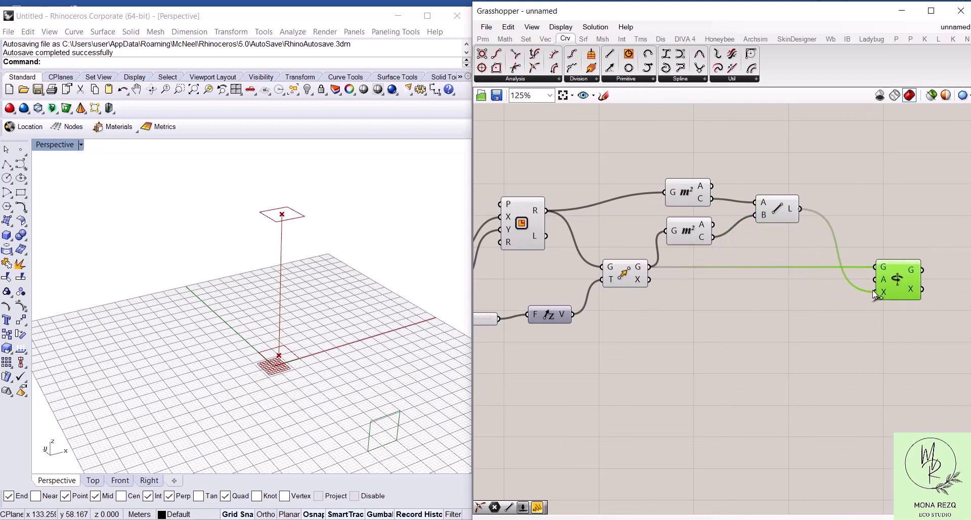
{"action": "left_click", "coordinate": [781, 327]}
Add a number slider of 30 beside the Rotate Axis component's angle input
{"action": "mouse_move", "coordinate": [883, 283]}
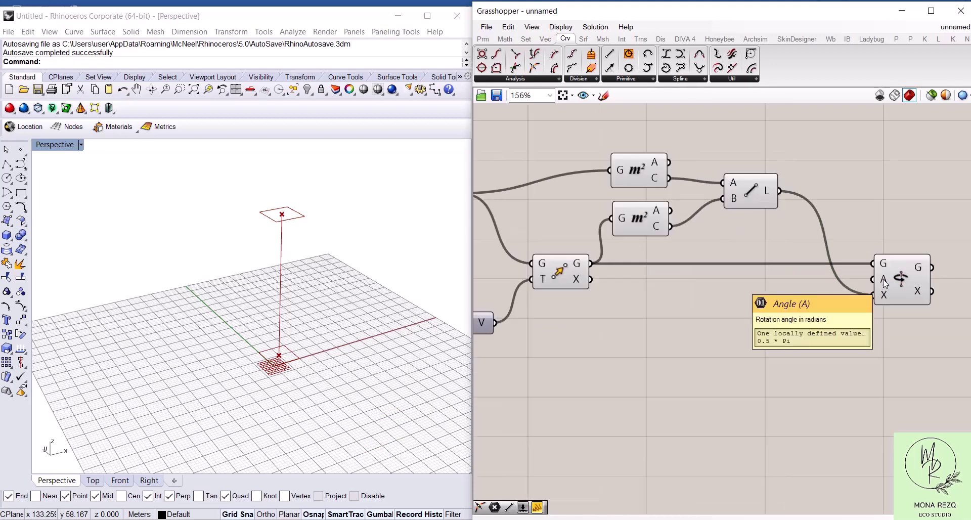
{"action": "scroll", "coordinate": [884, 283], "scroll_direction": "up", "scroll_amount": 4}
{"action": "double_click", "coordinate": [756, 286]}
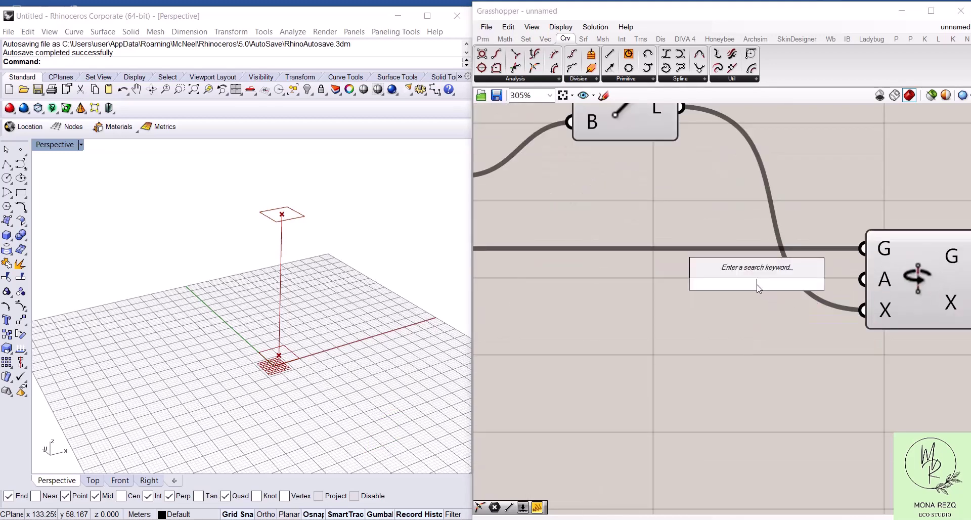
{"action": "type", "text": "30"}
{"action": "key", "text": "Return"}
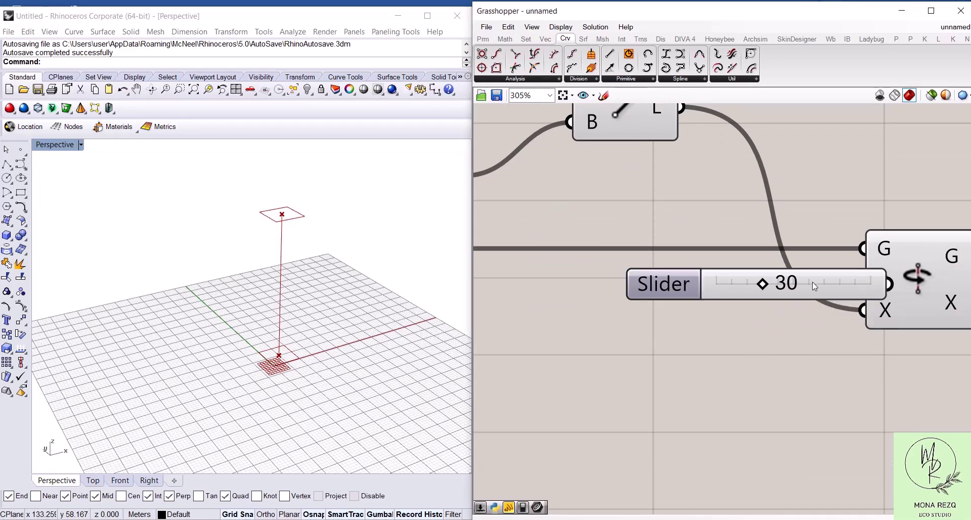
{"action": "left_click_drag", "start_coordinate": [812, 281], "coordinate": [687, 281]}
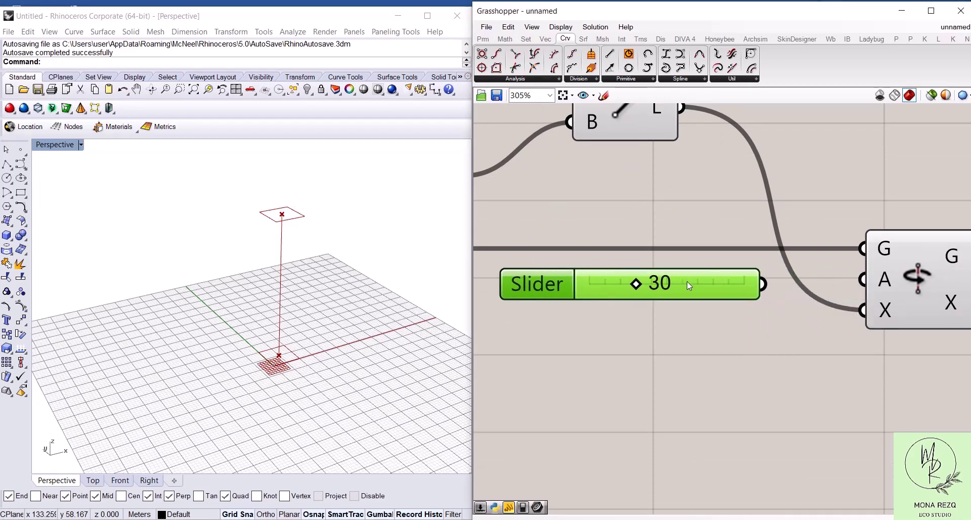
Set the Rotate Axis angle input A to degrees and connect the 30 slider to it
{"action": "right_click", "coordinate": [886, 284]}
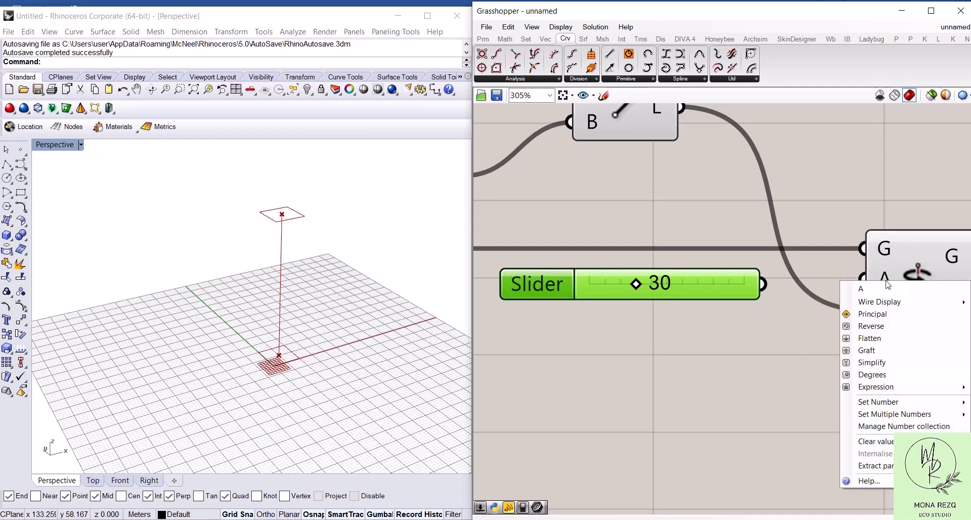
{"action": "left_click", "coordinate": [873, 375]}
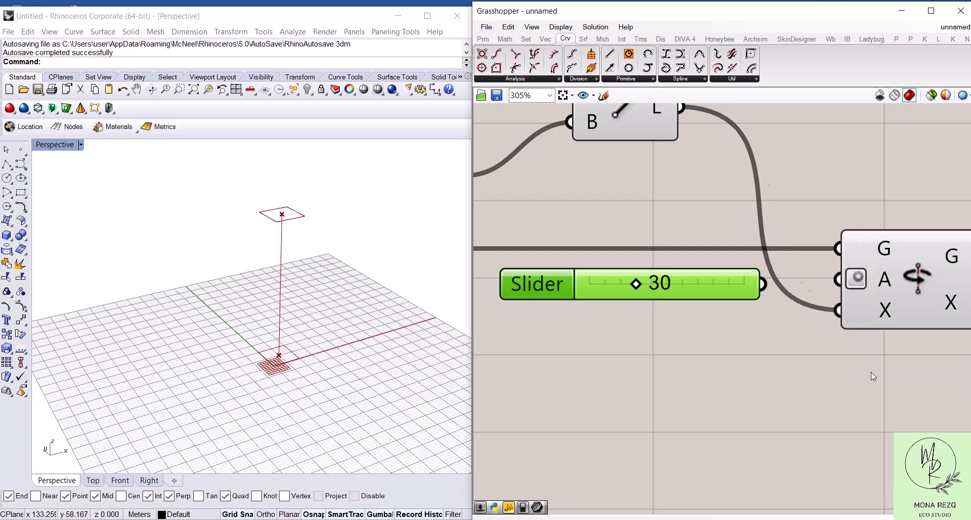
{"action": "left_click", "coordinate": [723, 357]}
{"action": "left_click_drag", "start_coordinate": [765, 284], "coordinate": [826, 286]}
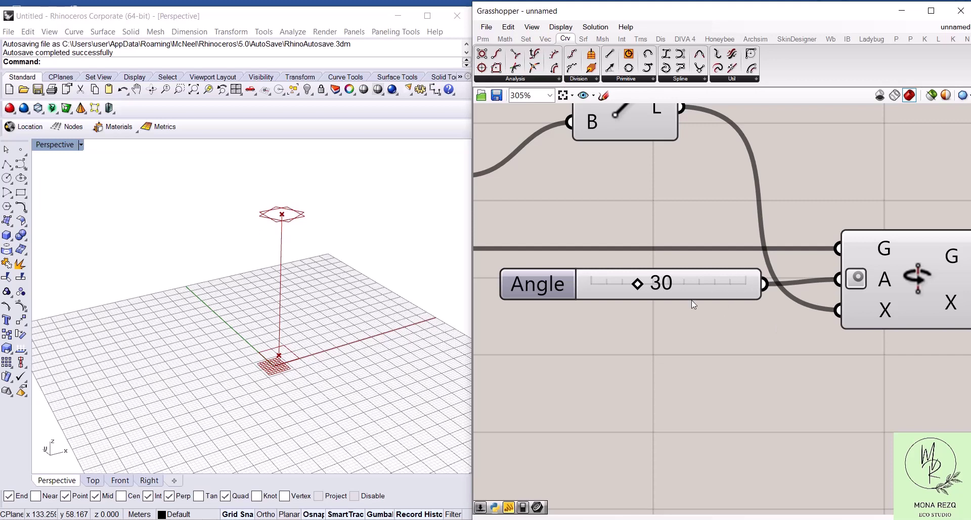
Set the Angle slider to 37 and add a Loft component beyond the Rotate Axis component
{"action": "left_click_drag", "start_coordinate": [638, 289], "coordinate": [649, 304]}
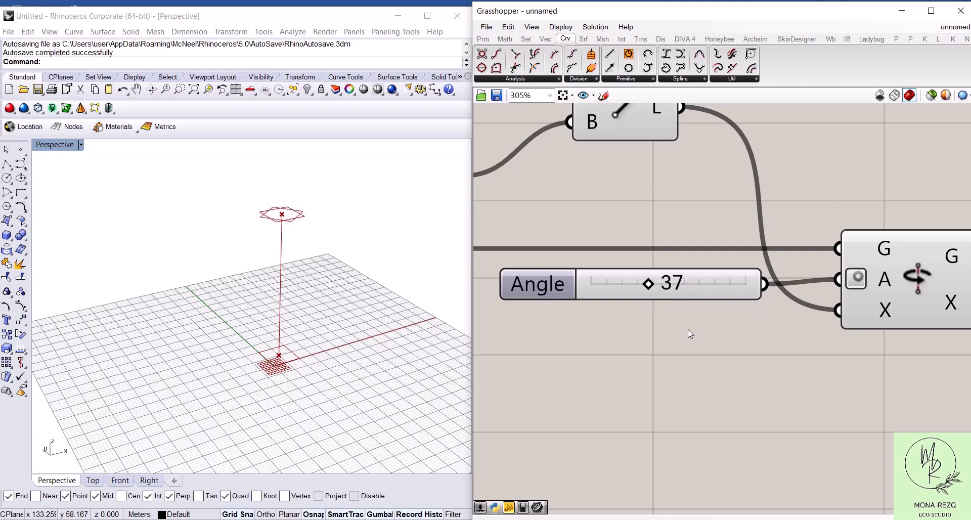
{"action": "scroll", "coordinate": [725, 324], "scroll_direction": "down", "scroll_amount": 3}
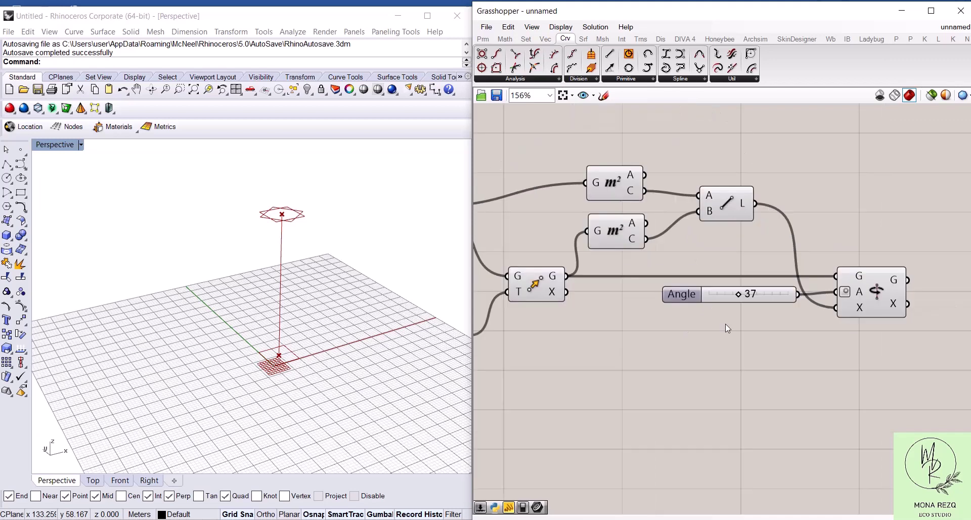
{"action": "right_click_drag", "start_coordinate": [668, 341], "coordinate": [495, 291]}
{"action": "double_click", "coordinate": [790, 273]}
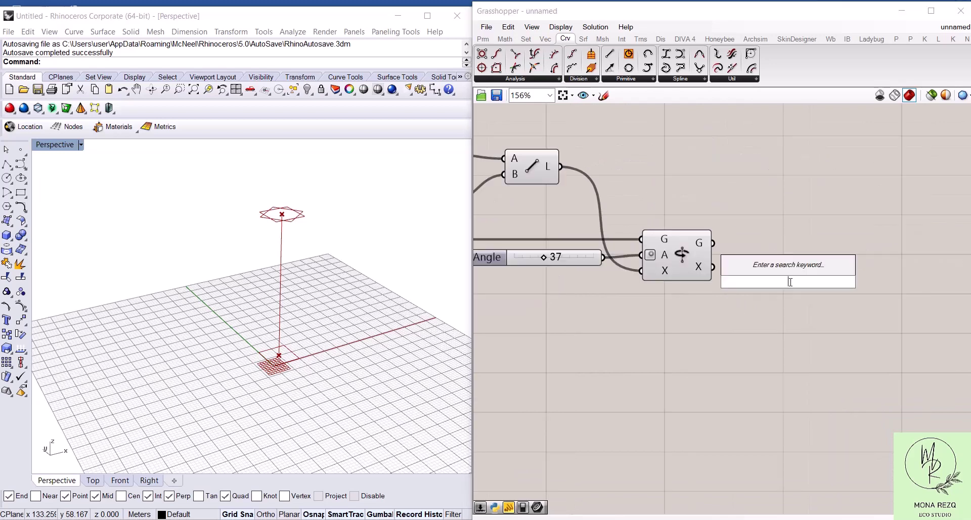
{"action": "type", "text": "loft"}
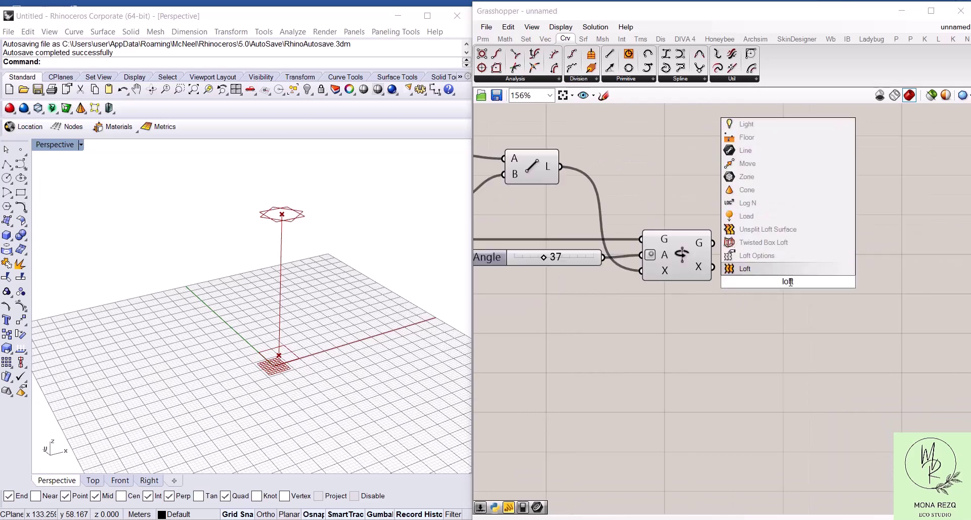
{"action": "left_click", "coordinate": [777, 269]}
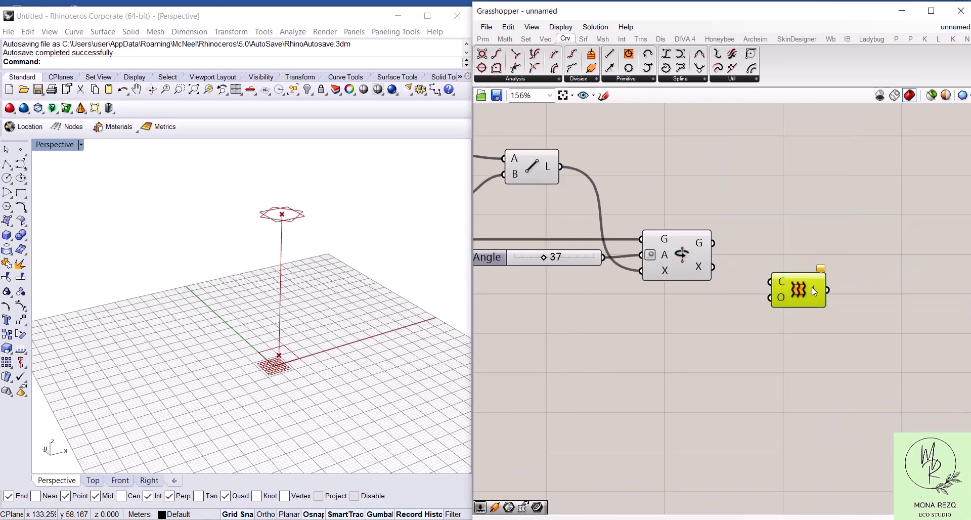
{"action": "left_click_drag", "start_coordinate": [814, 291], "coordinate": [840, 286]}
Connect both the Rotate Axis geometry output G and the base Rectangle output R to the Loft curves input C
{"action": "left_click", "coordinate": [682, 251]}
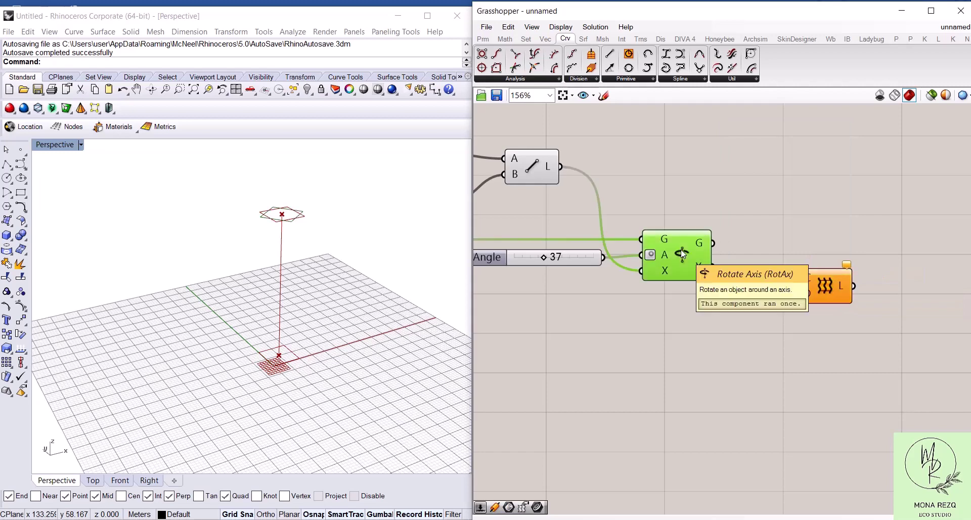
{"action": "left_click_drag", "start_coordinate": [712, 243], "coordinate": [787, 284]}
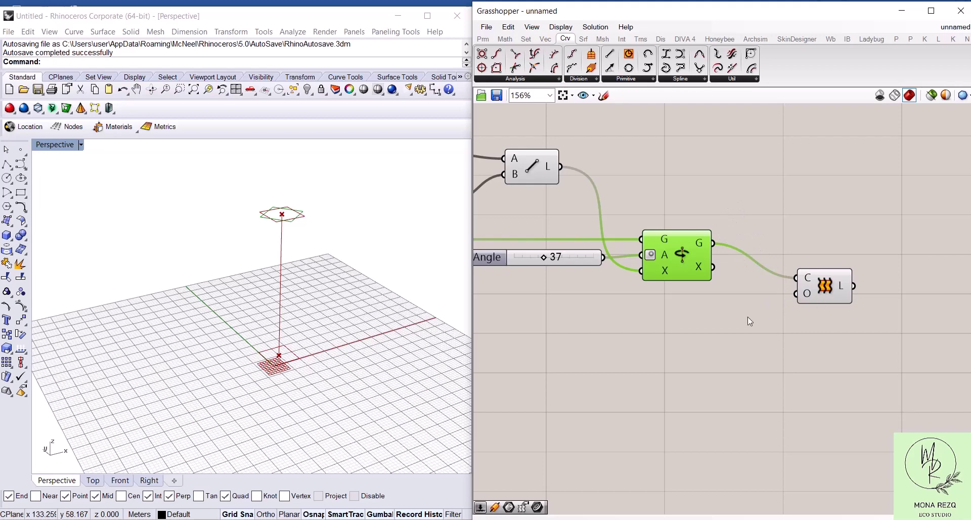
{"action": "right_click_drag", "start_coordinate": [747, 316], "coordinate": [827, 332]}
{"action": "right_click_drag", "start_coordinate": [650, 320], "coordinate": [766, 320]}
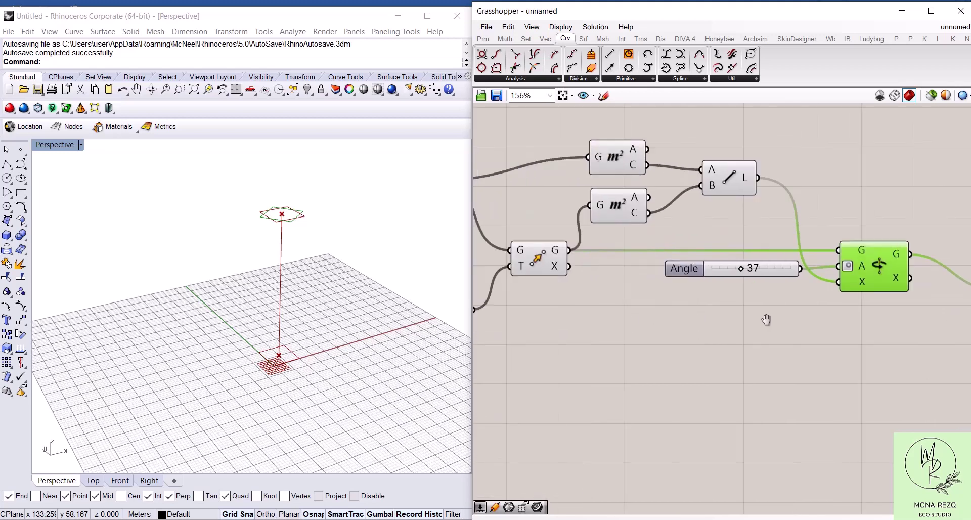
{"action": "right_click_drag", "start_coordinate": [592, 327], "coordinate": [739, 310]}
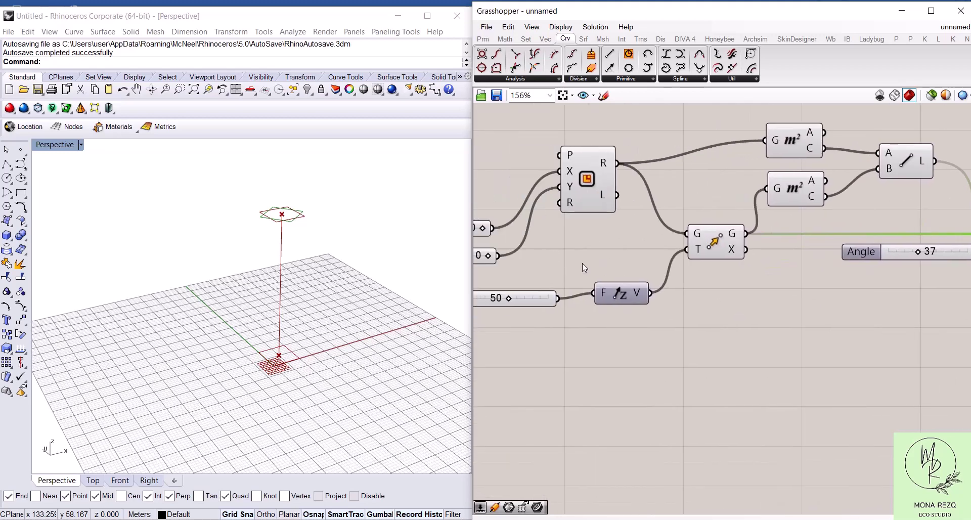
{"action": "right_click_drag", "start_coordinate": [581, 263], "coordinate": [543, 281]}
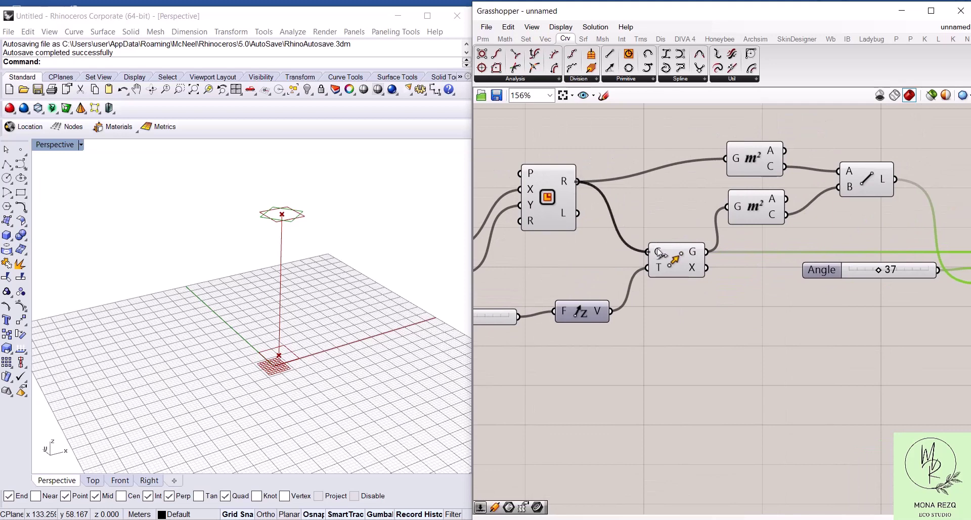
{"action": "left_click_drag", "start_coordinate": [577, 181], "coordinate": [885, 291]}
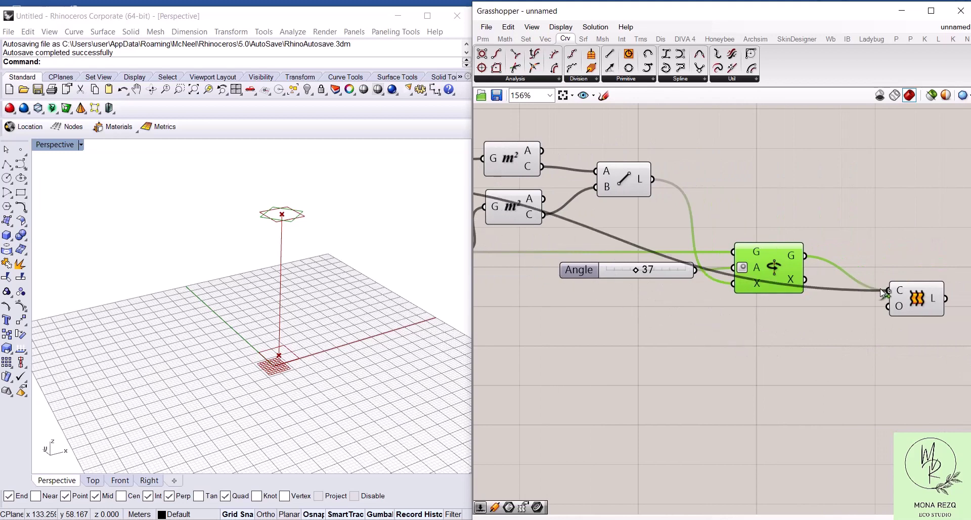
{"action": "left_click", "coordinate": [800, 367]}
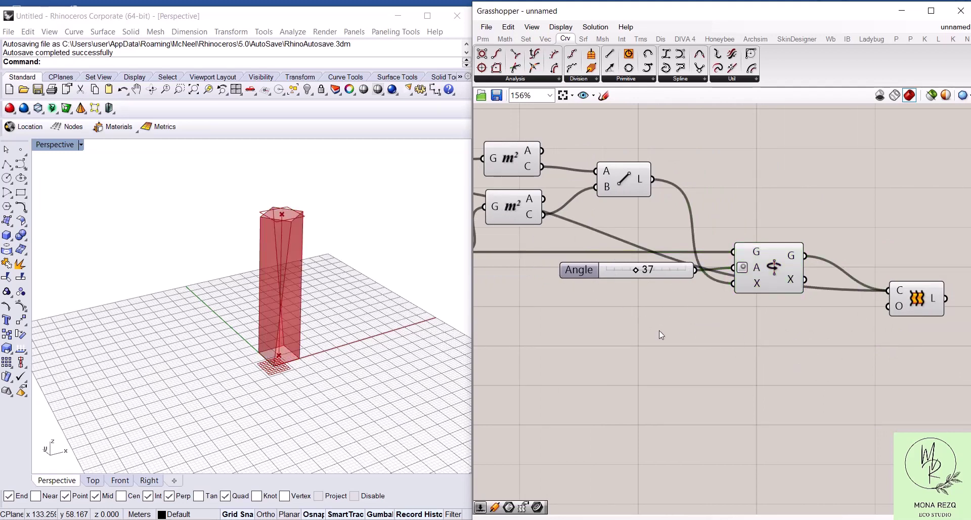
Turn off the preview of the Move, two Area, Line and Rotate Axis components together
{"action": "right_click_drag", "start_coordinate": [659, 335], "coordinate": [830, 359]}
{"action": "scroll", "coordinate": [816, 357], "scroll_direction": "down", "scroll_amount": 1}
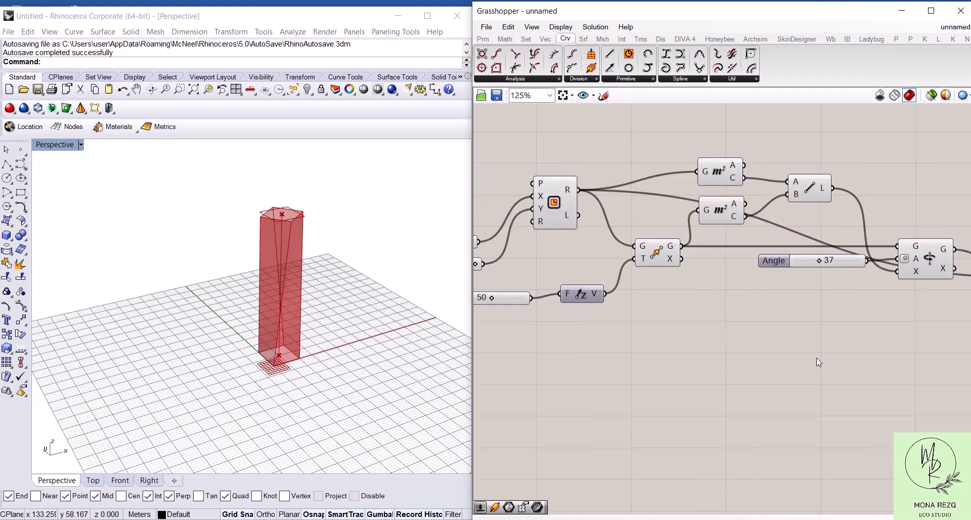
{"action": "scroll", "coordinate": [816, 357], "scroll_direction": "down", "scroll_amount": 4}
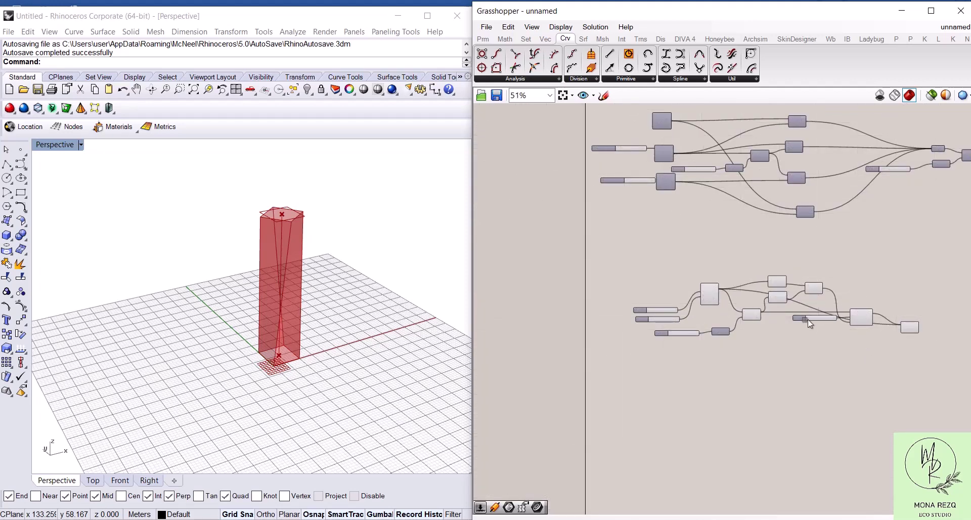
{"action": "left_click_drag", "start_coordinate": [875, 362], "coordinate": [735, 251]}
{"action": "middle_click", "coordinate": [743, 278]}
{"action": "left_click", "coordinate": [772, 246]}
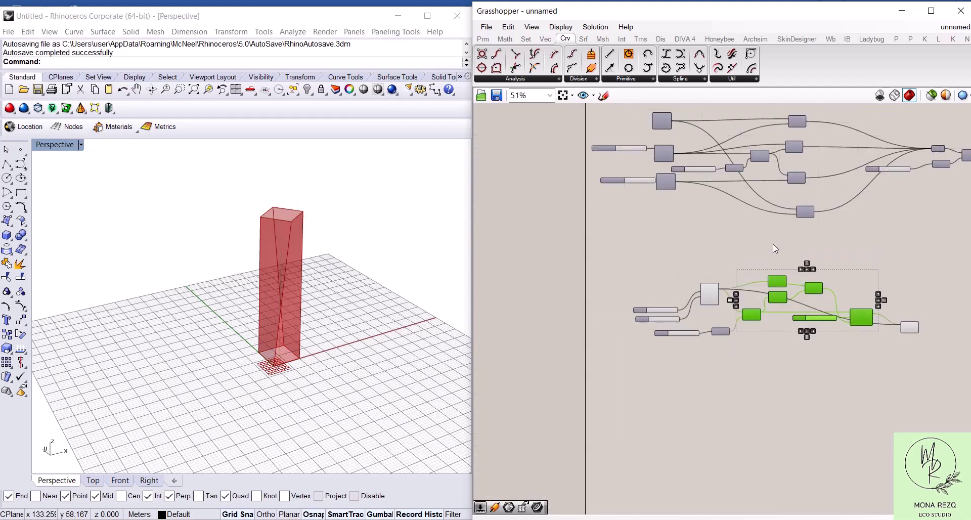
Set the Angle slider to 100 and inspect the twisted loft from several sides
{"action": "right_click_drag", "start_coordinate": [843, 362], "coordinate": [758, 341]}
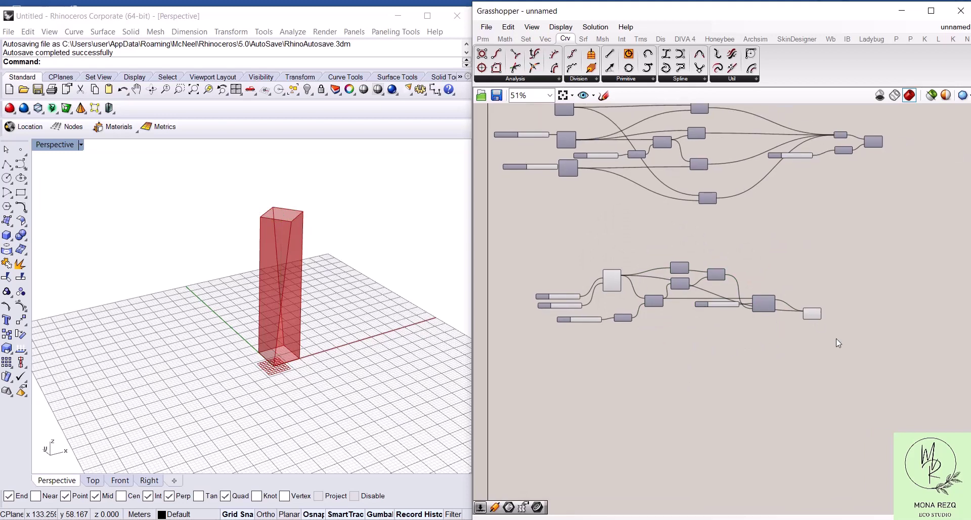
{"action": "scroll", "coordinate": [836, 338], "scroll_direction": "up", "scroll_amount": 2}
{"action": "scroll", "coordinate": [835, 338], "scroll_direction": "up", "scroll_amount": 5}
{"action": "mouse_move", "coordinate": [835, 338]}
{"action": "right_mouse_down"}
{"action": "mouse_move", "coordinate": [741, 329]}
{"action": "mouse_move", "coordinate": [845, 346]}
{"action": "right_mouse_up"}
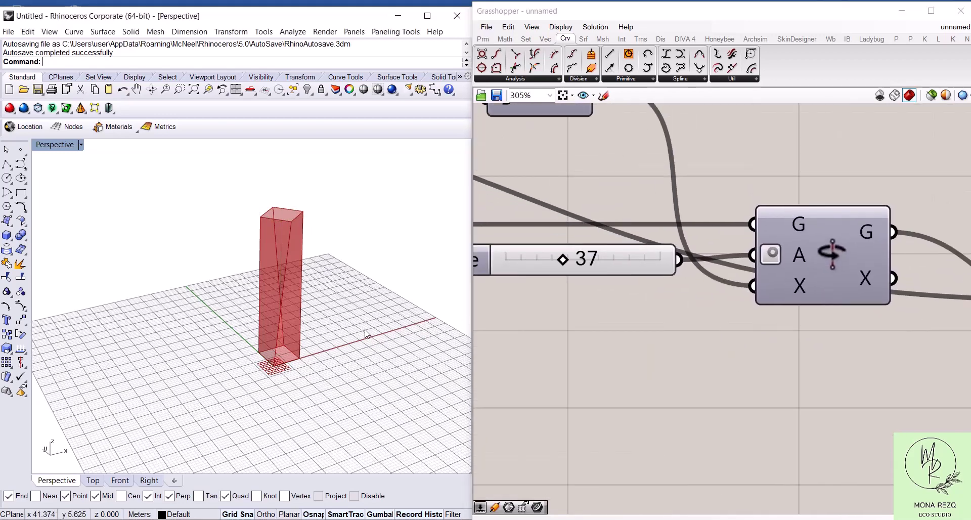
{"action": "scroll", "coordinate": [365, 332], "scroll_direction": "up", "scroll_amount": 3}
{"action": "scroll", "coordinate": [366, 332], "scroll_direction": "down", "scroll_amount": 2}
{"action": "scroll", "coordinate": [338, 275], "scroll_direction": "up", "scroll_amount": 1}
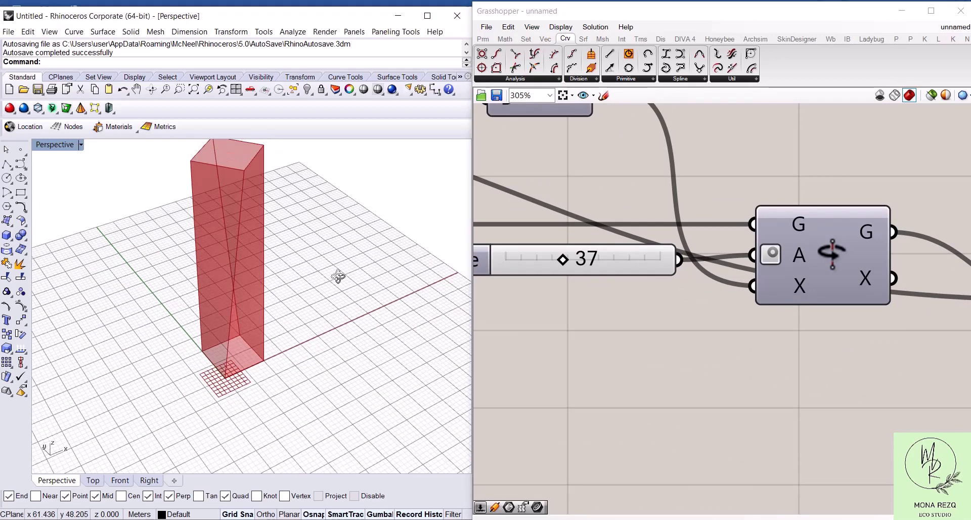
{"action": "left_click_drag", "start_coordinate": [566, 263], "coordinate": [684, 274]}
{"action": "left_click_drag", "start_coordinate": [674, 272], "coordinate": [711, 314]}
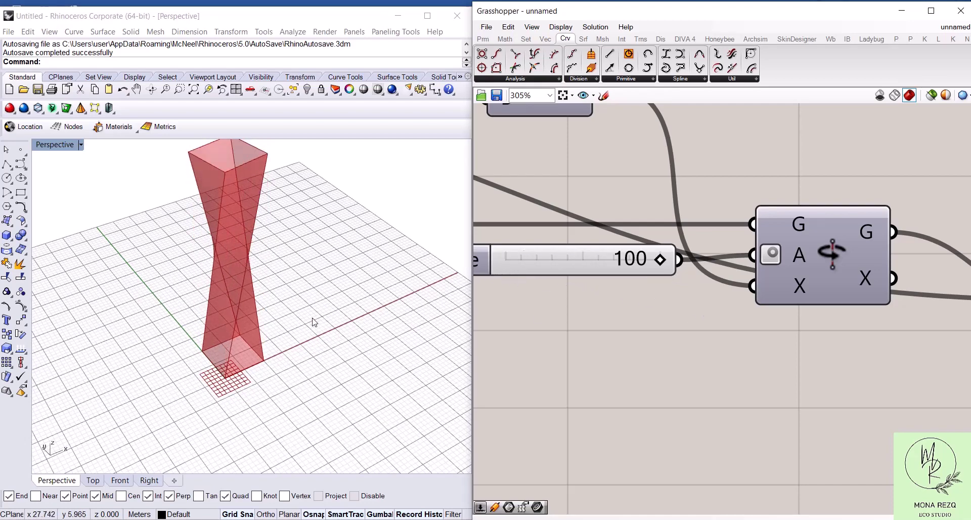
{"action": "right_click_drag", "start_coordinate": [314, 322], "coordinate": [185, 297]}
{"action": "right_click_drag", "start_coordinate": [306, 304], "coordinate": [436, 303]}
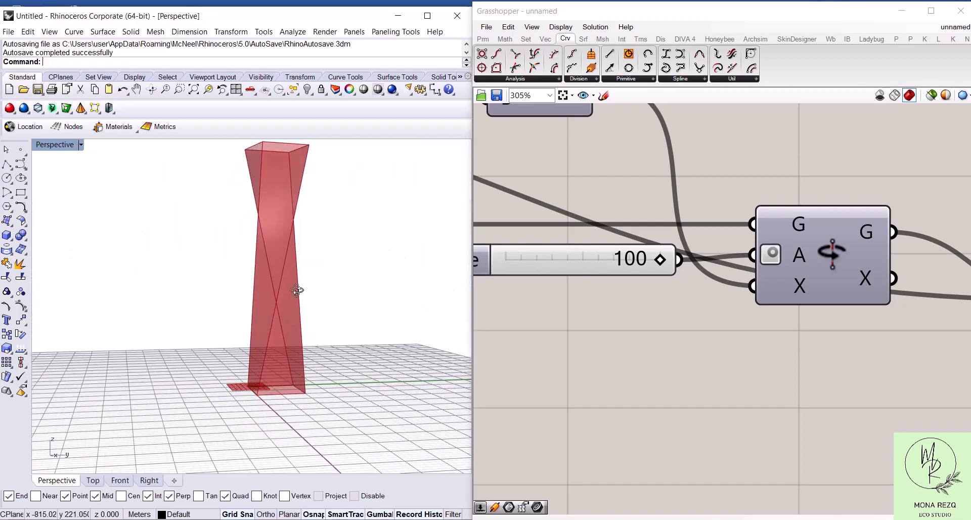
{"action": "right_click_drag", "start_coordinate": [297, 289], "coordinate": [275, 272]}
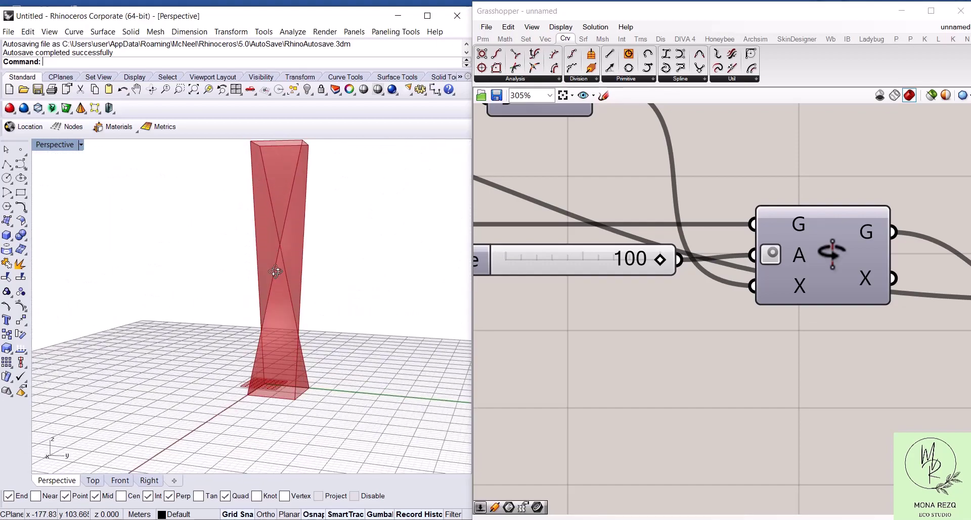
Add a Cap Holes component beside the Loft component and connect loft output L to its input B
{"action": "left_click", "coordinate": [629, 356]}
{"action": "right_click_drag", "start_coordinate": [629, 355], "coordinate": [776, 253]}
{"action": "double_click", "coordinate": [777, 268]}
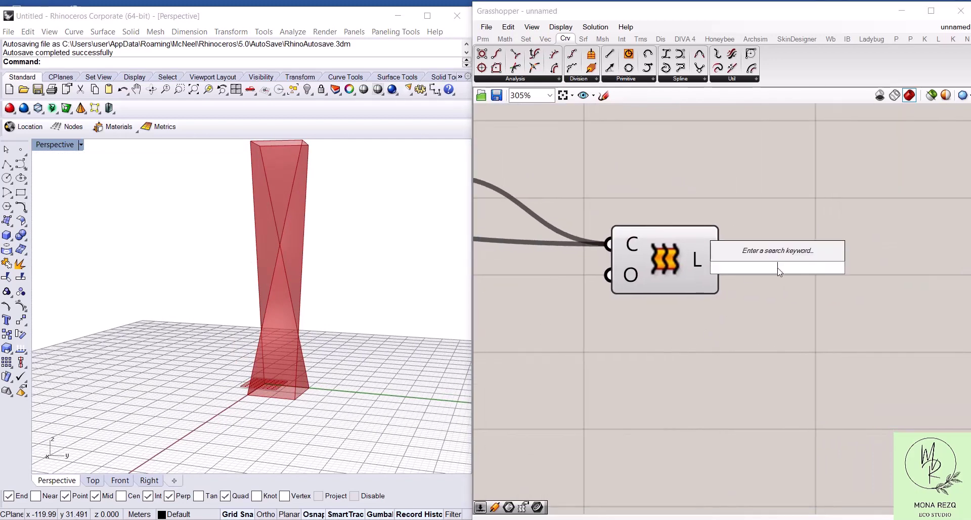
{"action": "type", "text": "cap"}
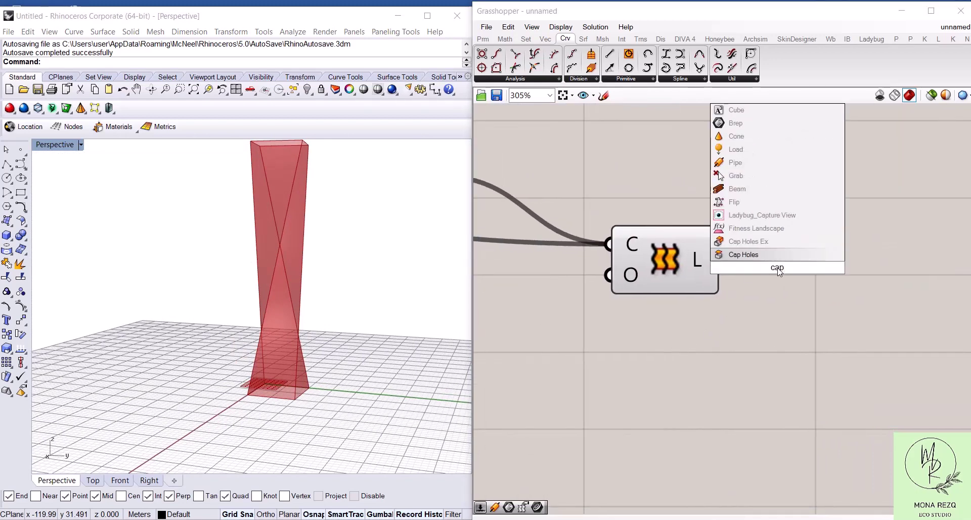
{"action": "left_click", "coordinate": [756, 255]}
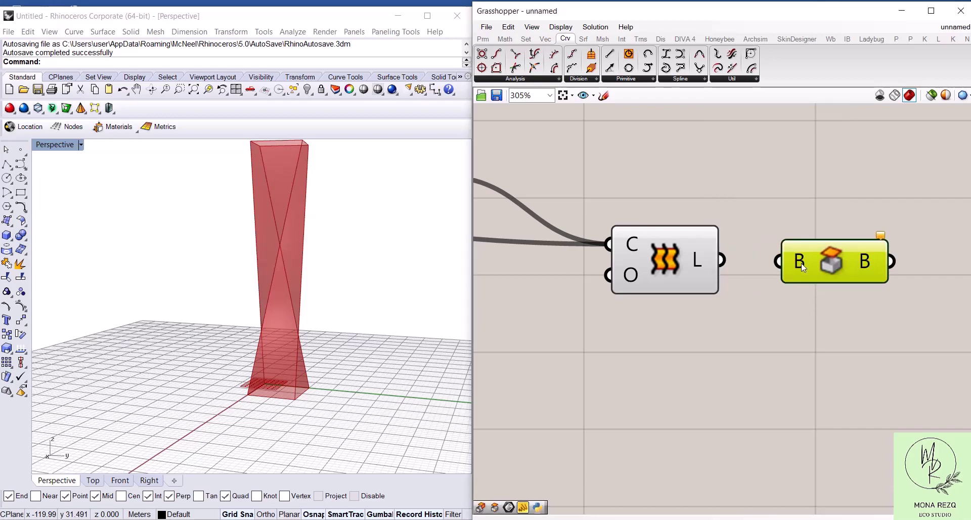
{"action": "left_click_drag", "start_coordinate": [723, 261], "coordinate": [778, 261]}
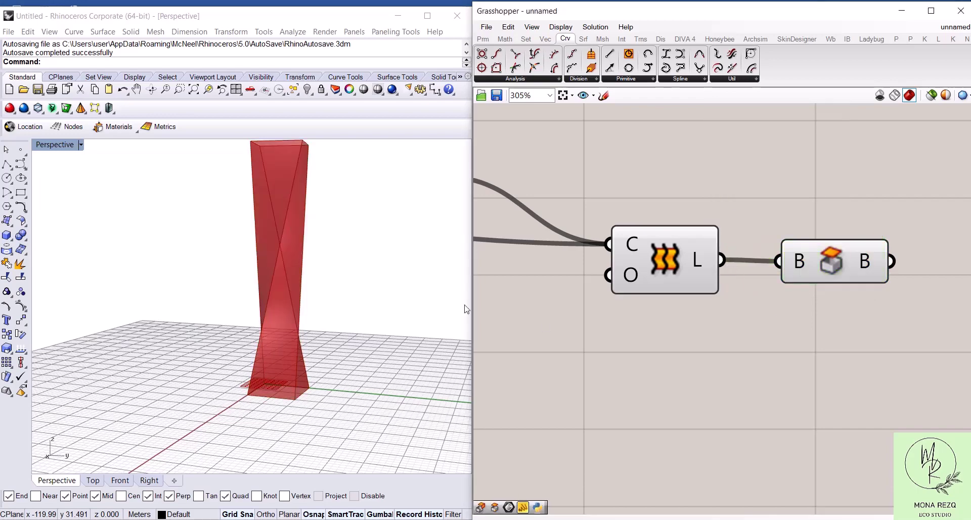
{"action": "right_click_drag", "start_coordinate": [343, 229], "coordinate": [345, 253]}
{"action": "left_click", "coordinate": [874, 260]}
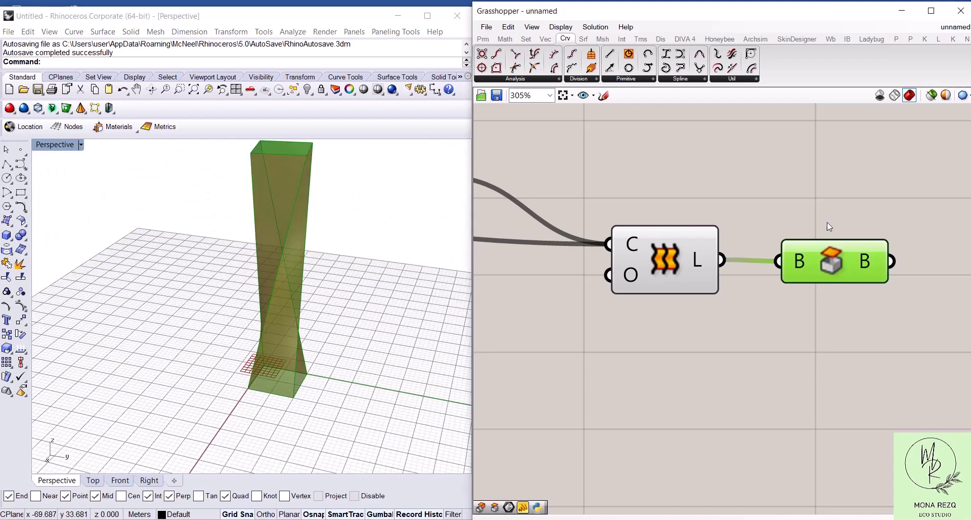
{"action": "left_click_drag", "start_coordinate": [826, 241], "coordinate": [857, 223]}
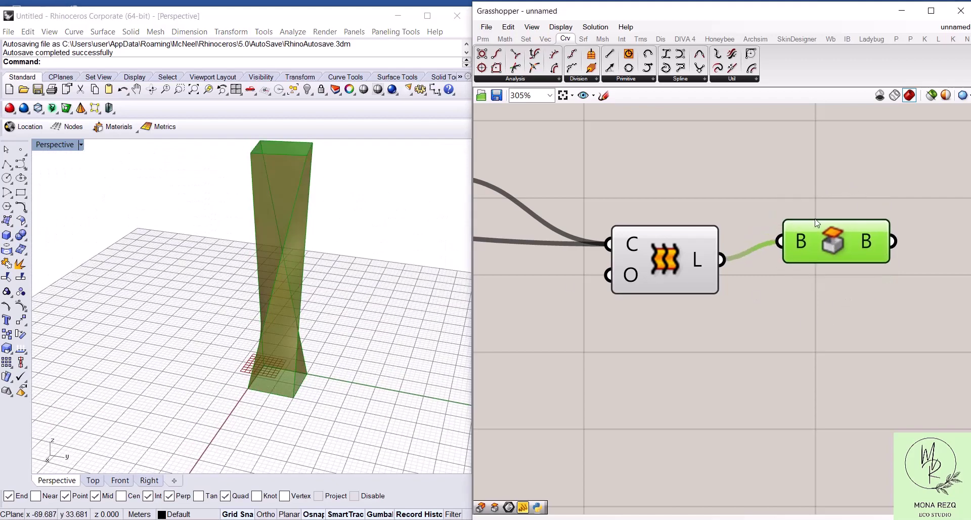
Turn off the preview of the Loft component
{"action": "left_click", "coordinate": [658, 262]}
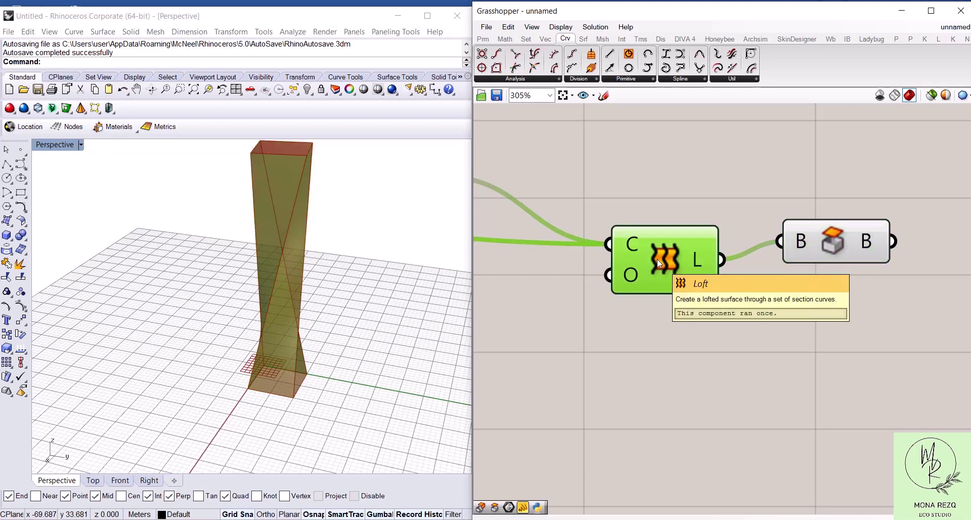
{"action": "right_click", "coordinate": [659, 262]}
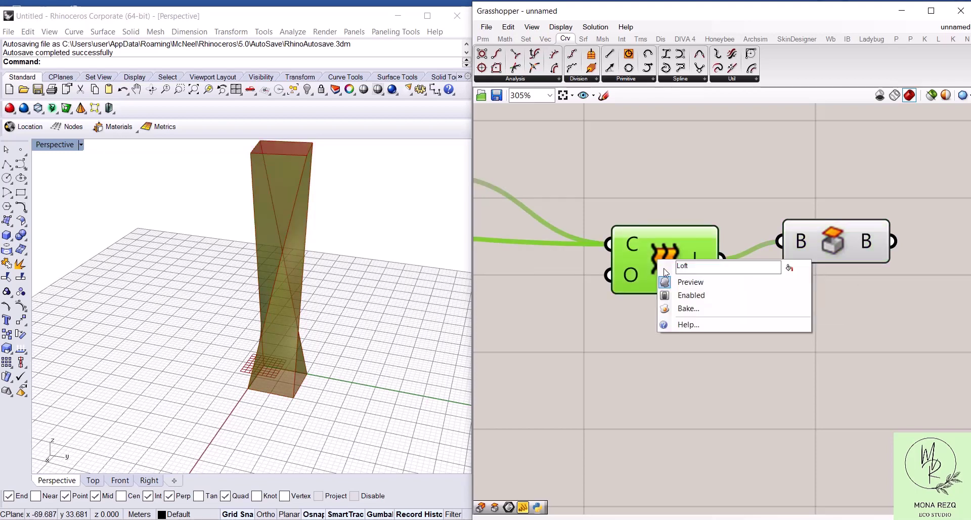
{"action": "left_click", "coordinate": [690, 281]}
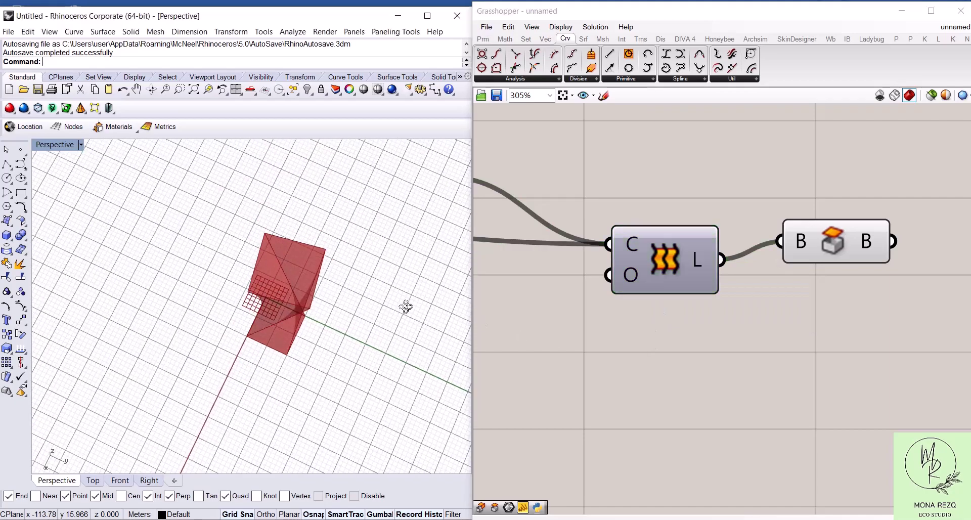